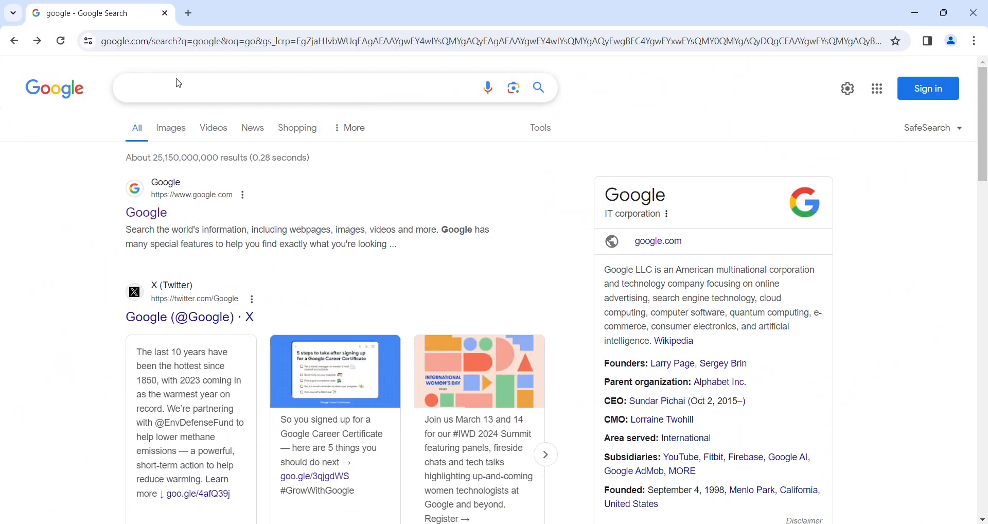
# Search the web for hydrosheds.org and open the HydroSHEDS website from the results.
pyautogui.click(192, 88)
pyautogui.write('hyd')
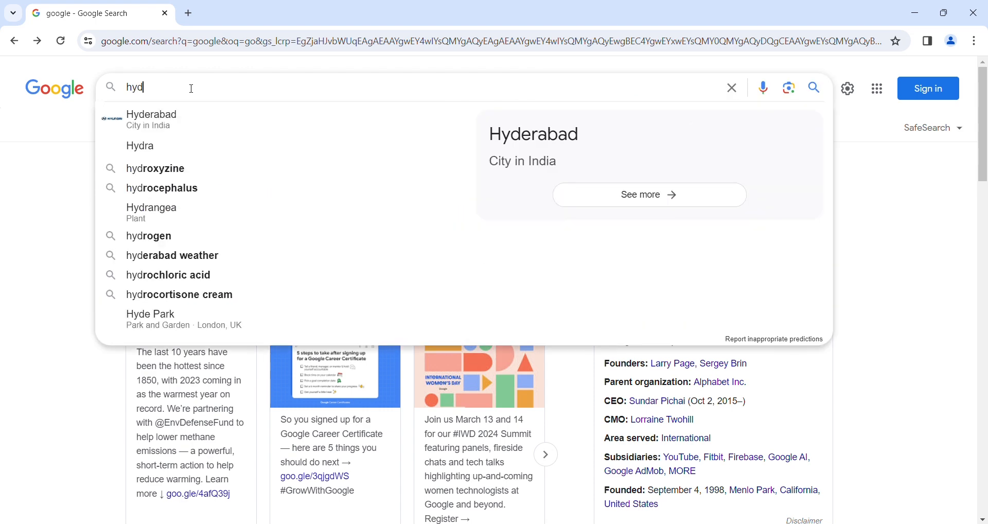
pyautogui.write('rosheds')
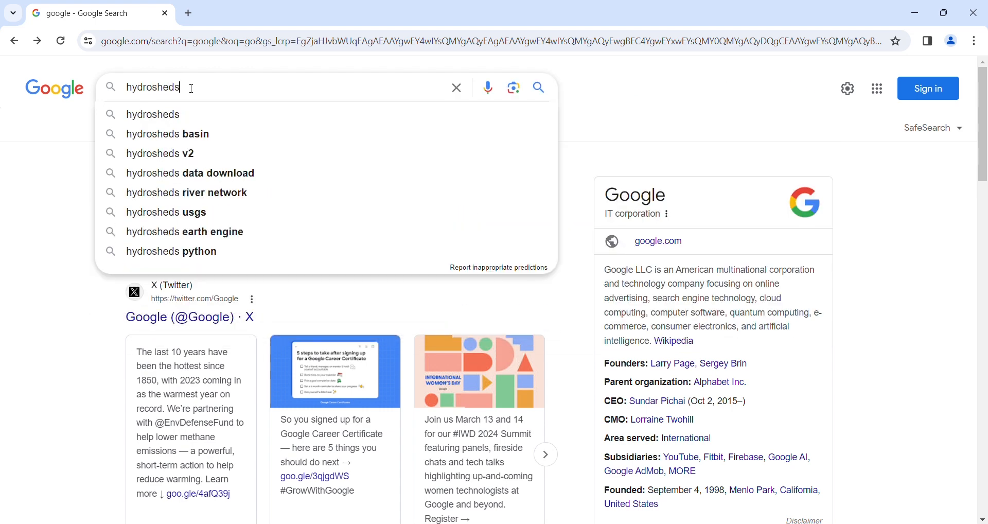
pyautogui.write('.o')
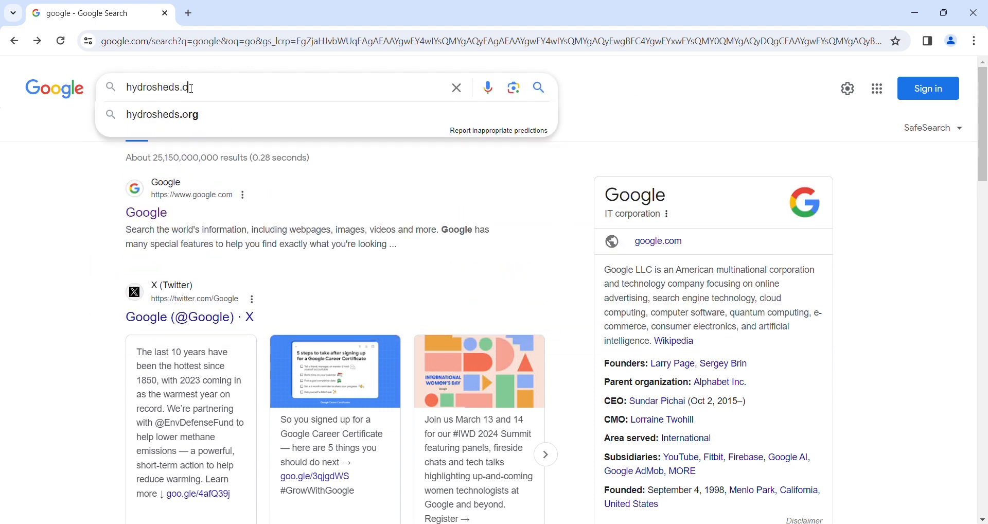
pyautogui.write('rg')
pyautogui.press('Return')
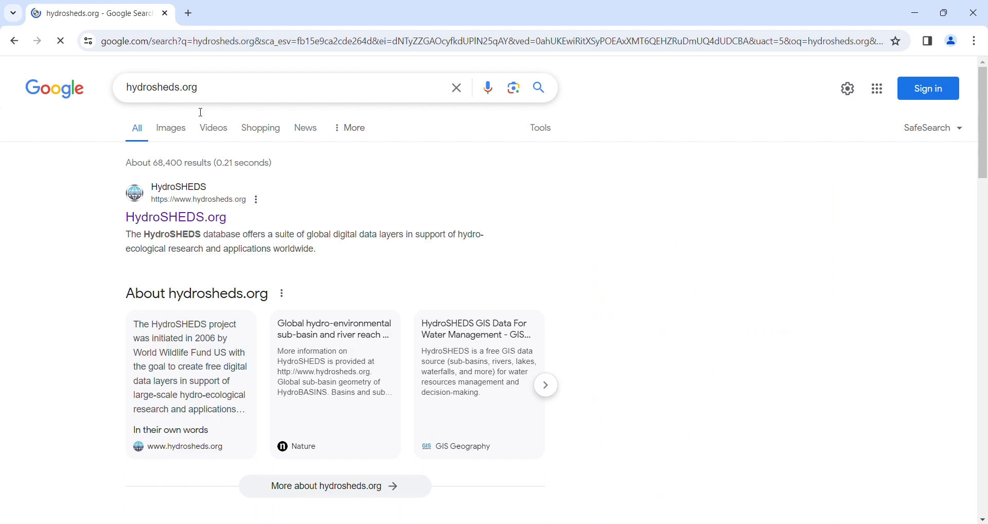
pyautogui.click(175, 219)
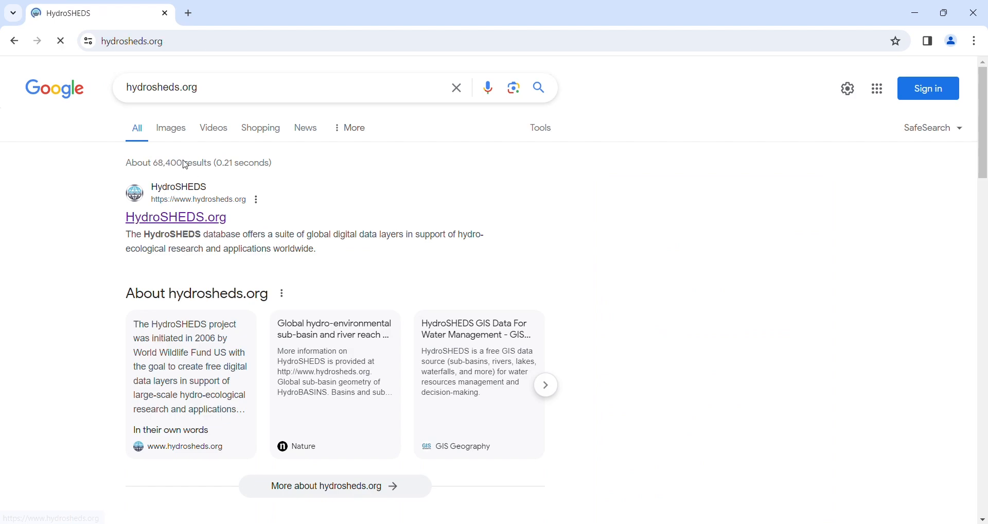
# Go to the HydroSHEDS data products and open the HydroRIVERS product page.
pyautogui.scroll(-10, 305, 257)
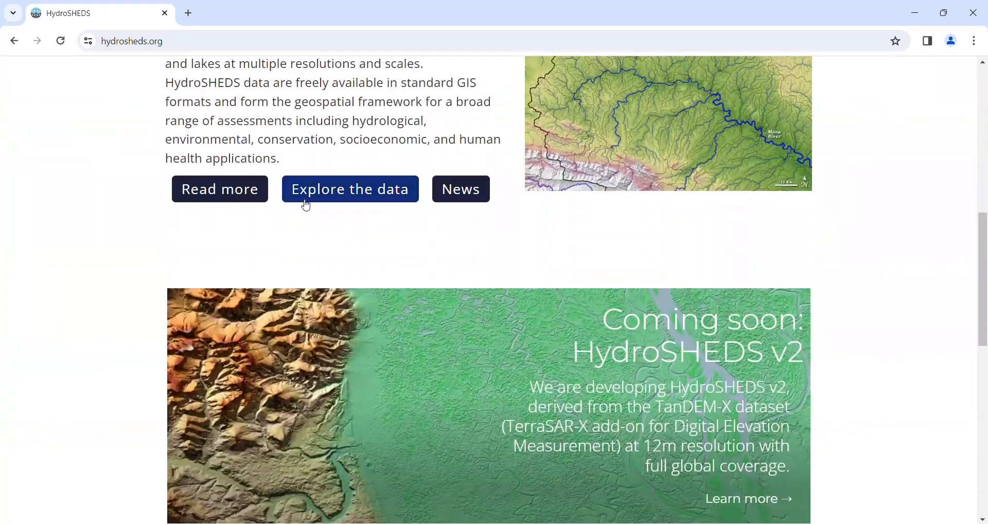
pyautogui.click(335, 192)
pyautogui.scroll(-4, 338, 195)
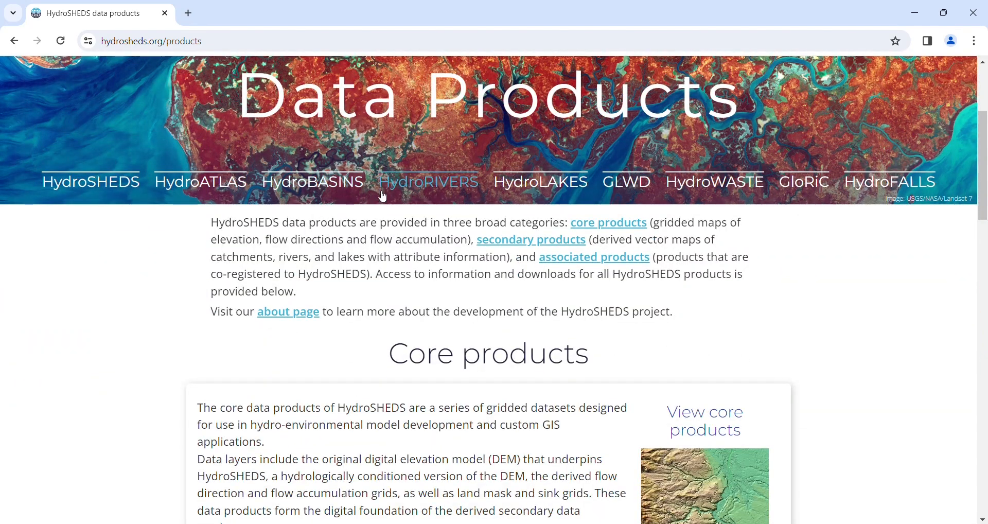
pyautogui.click(410, 191)
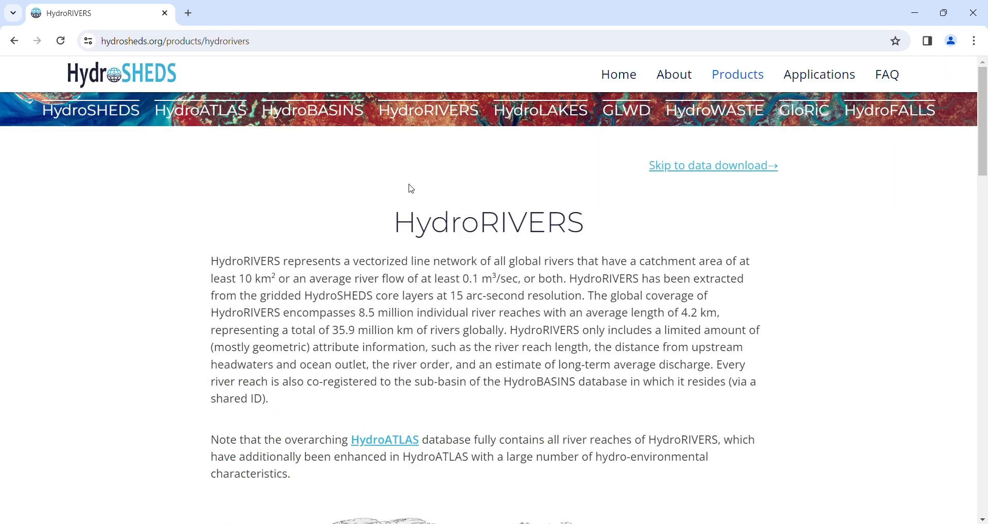
# Download the HydroRIVERS data for Europe and Middle East in Shapefile format.
pyautogui.scroll(-10, 411, 189)
pyautogui.scroll(-13, 412, 189)
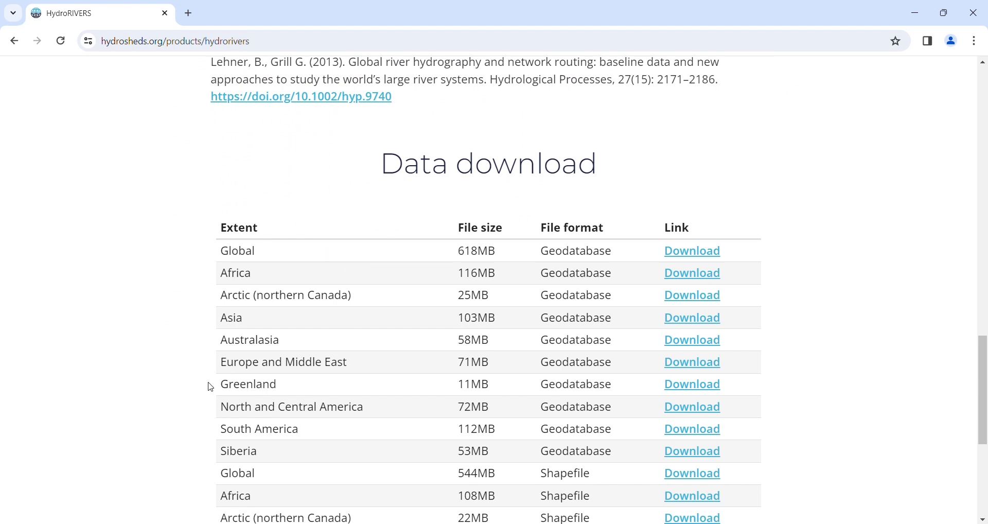
pyautogui.scroll(-2, 305, 359)
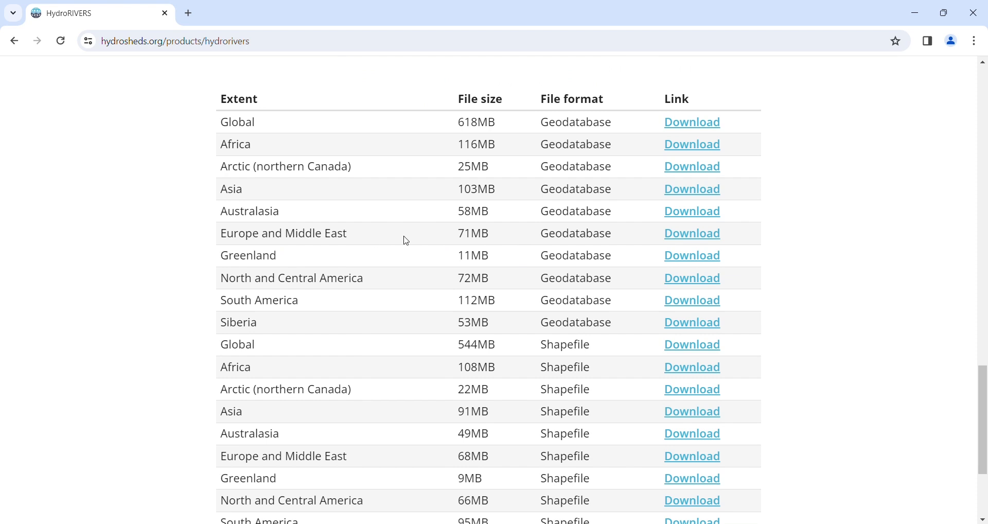
pyautogui.scroll(-3, 540, 242)
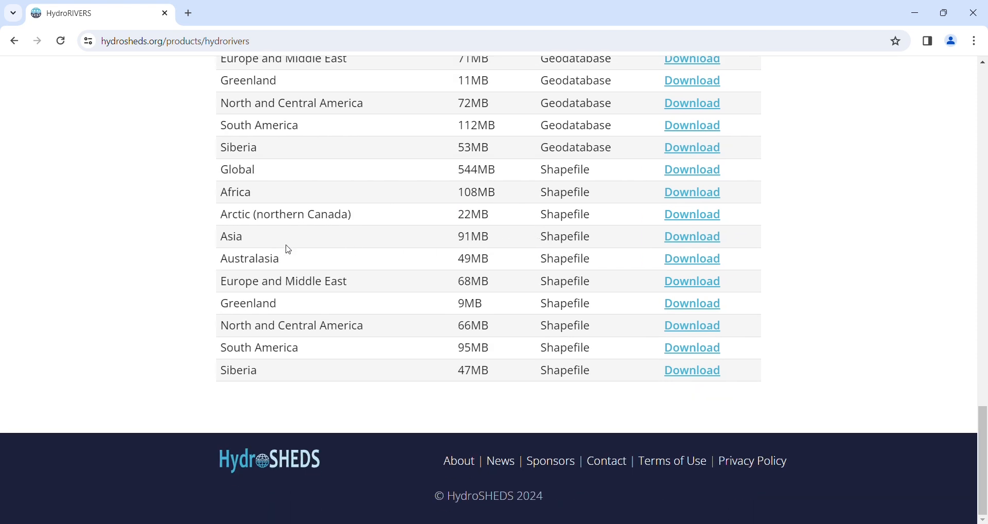
pyautogui.moveTo(542, 284); pyautogui.dragTo(591, 283)
pyautogui.click(688, 287)
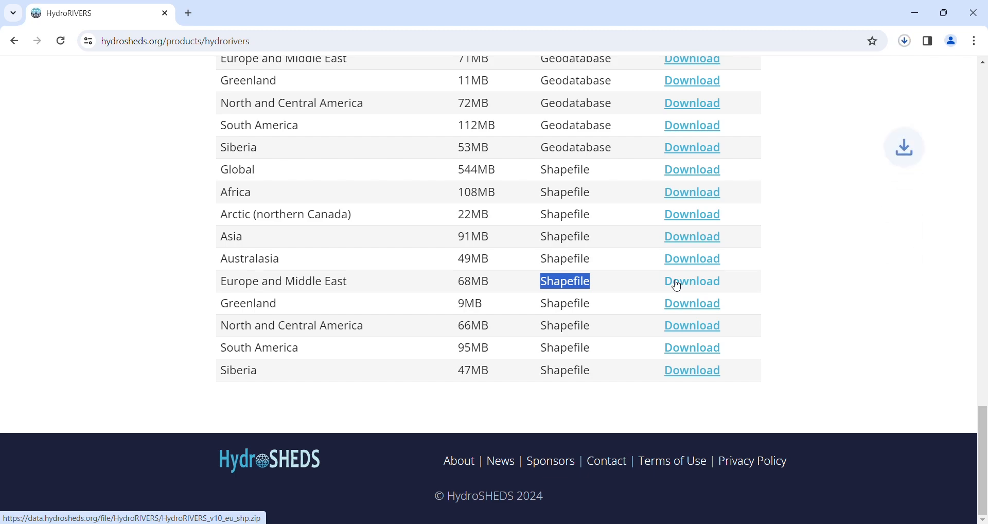
# Return to the data products overview and open the HydroBASINS product page.
pyautogui.scroll(6, 254, 189)
pyautogui.scroll(15, 254, 188)
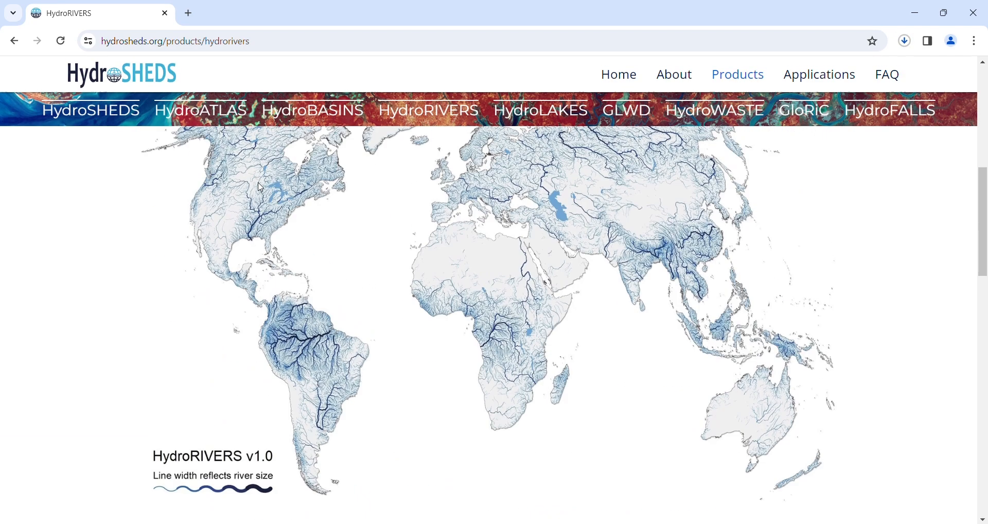
pyautogui.click(14, 41)
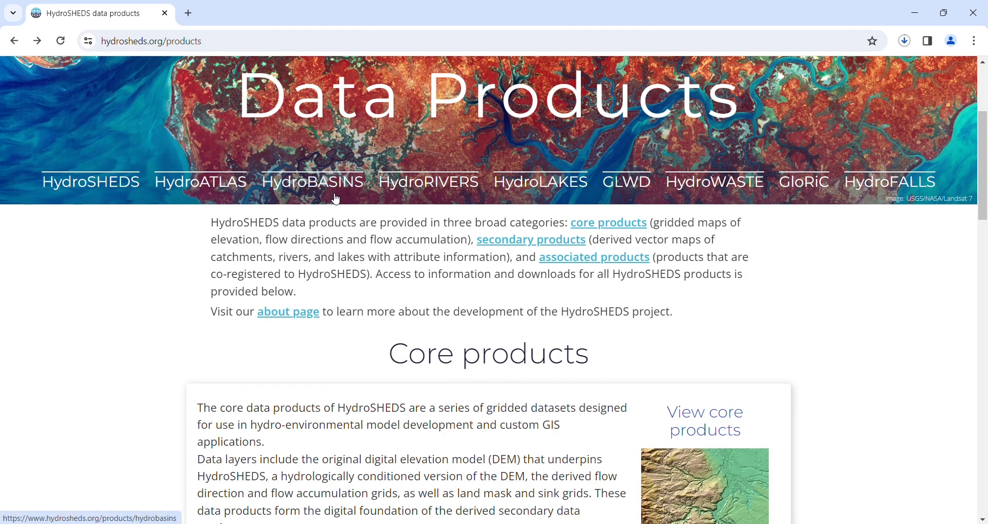
pyautogui.click(328, 188)
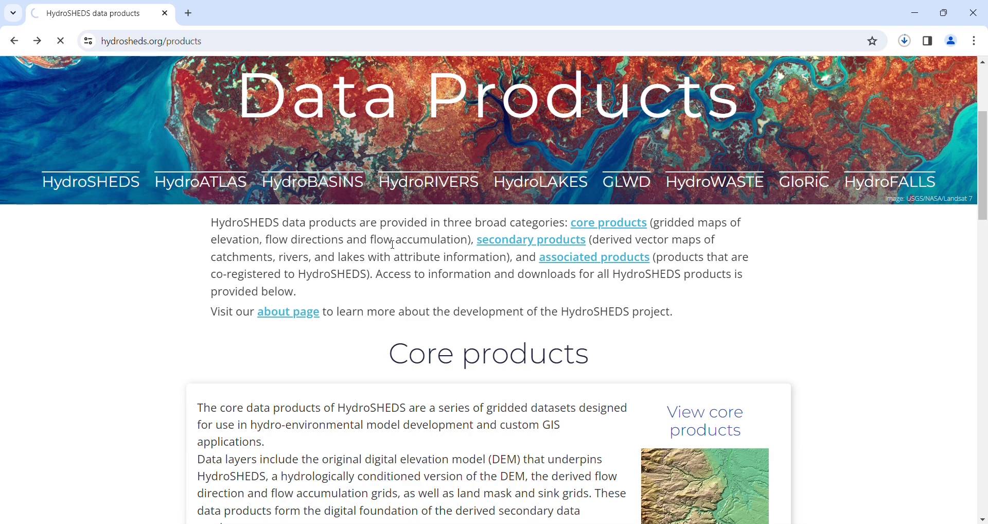
# Download the Standard HydroBASINS data for the Europe region.
pyautogui.scroll(-20, 391, 249)
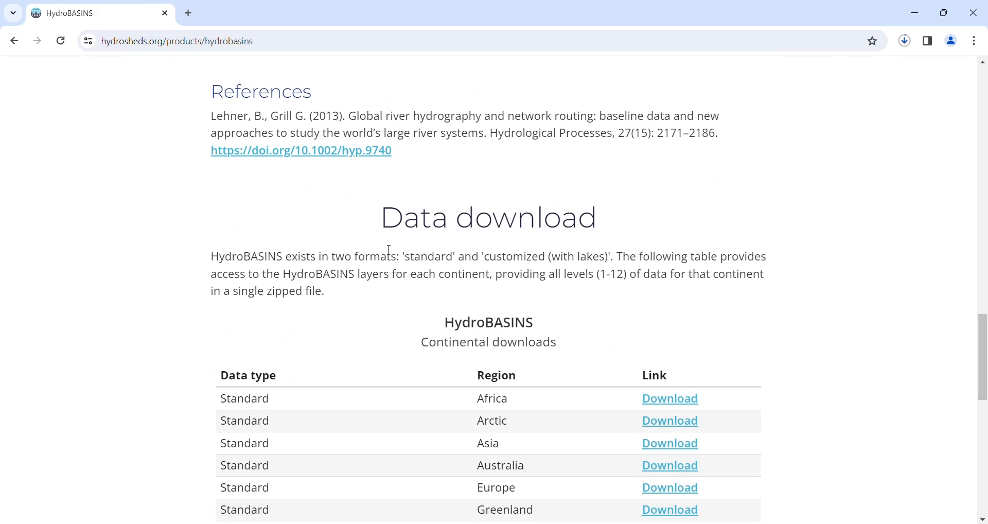
pyautogui.scroll(-5, 390, 250)
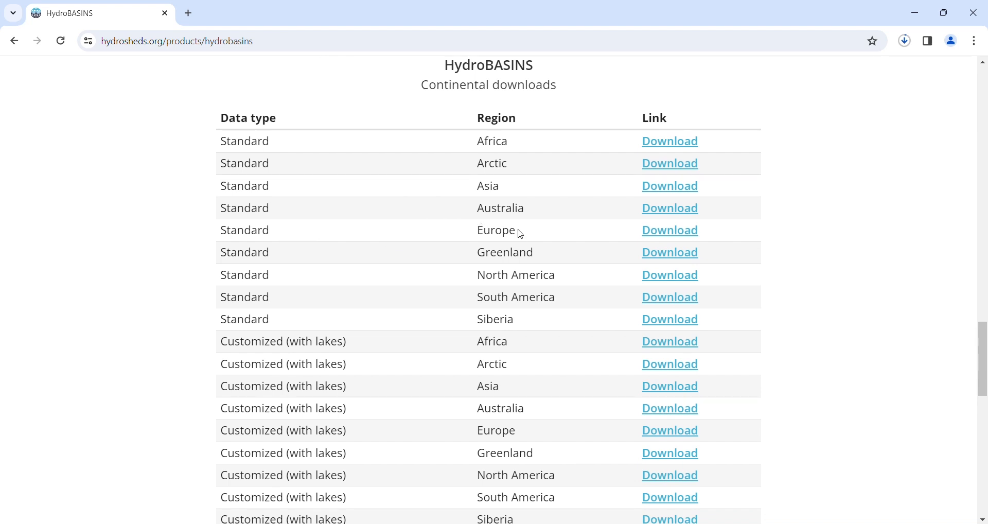
pyautogui.click(671, 236)
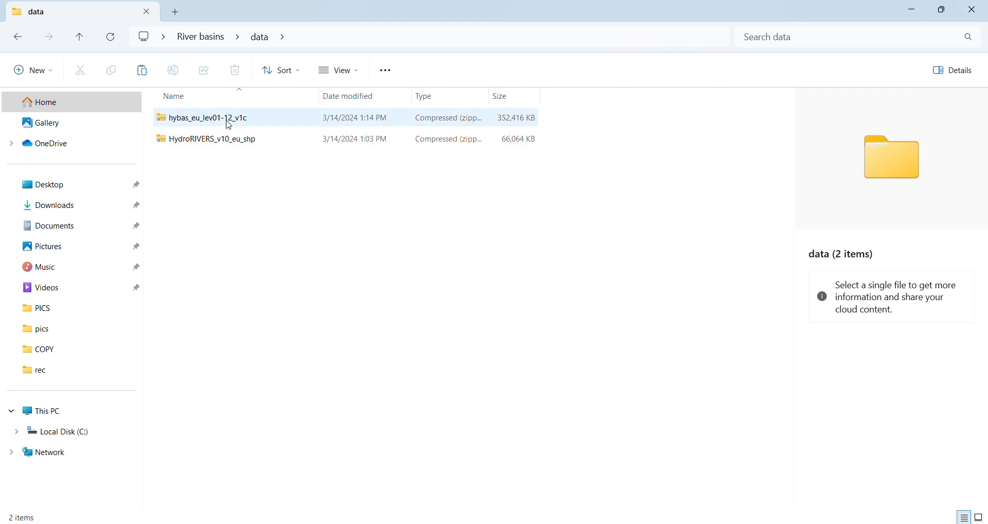
# In File Explorer's River basins data folder, rename the hybas_eu_lev01-12_v1c archive to "europe basins".
pyautogui.moveTo(246, 126)
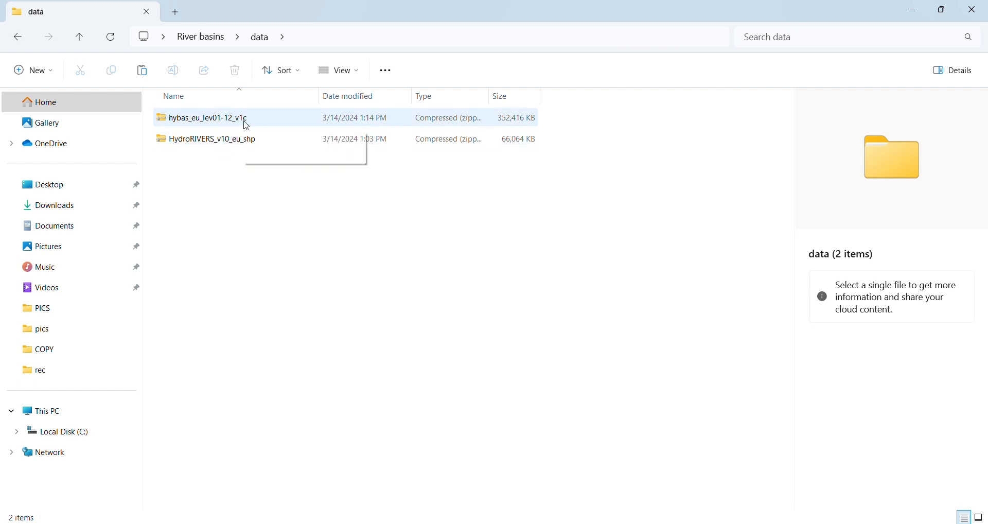
pyautogui.click(246, 126)
pyautogui.press('F2')
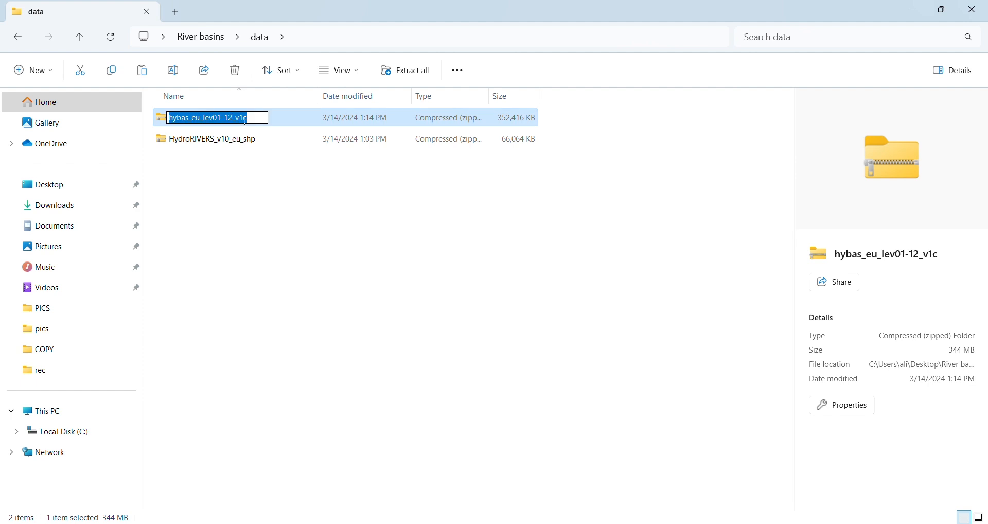
pyautogui.write('euro')
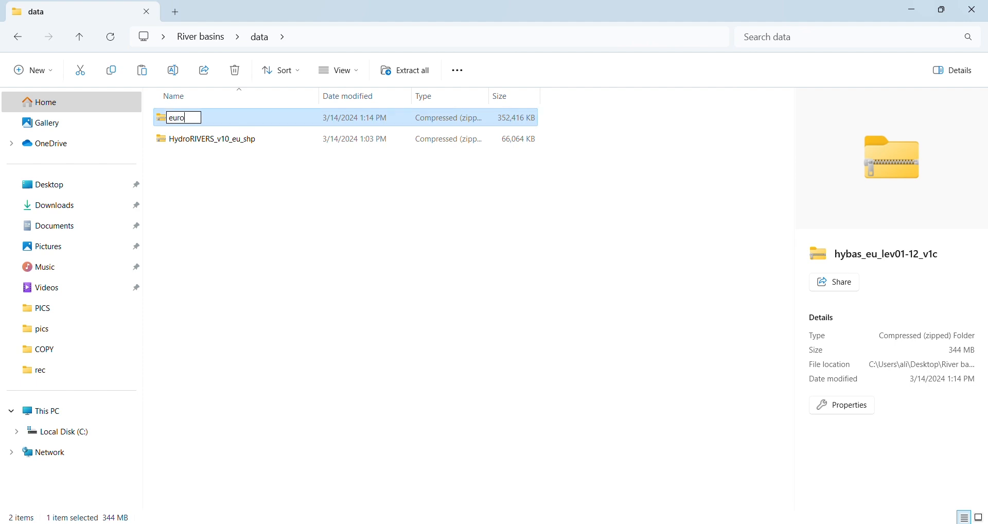
pyautogui.write('pe basi')
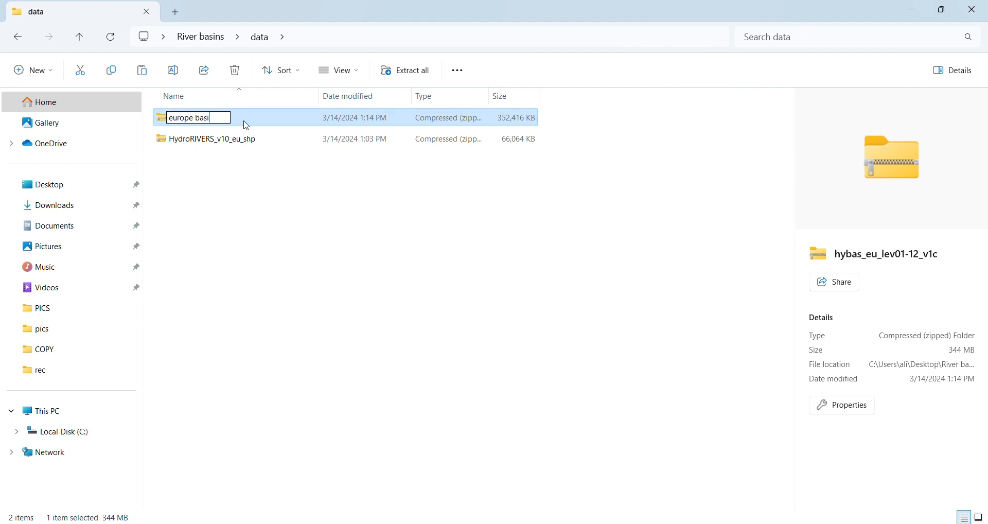
pyautogui.write('ns')
pyautogui.press('Return')
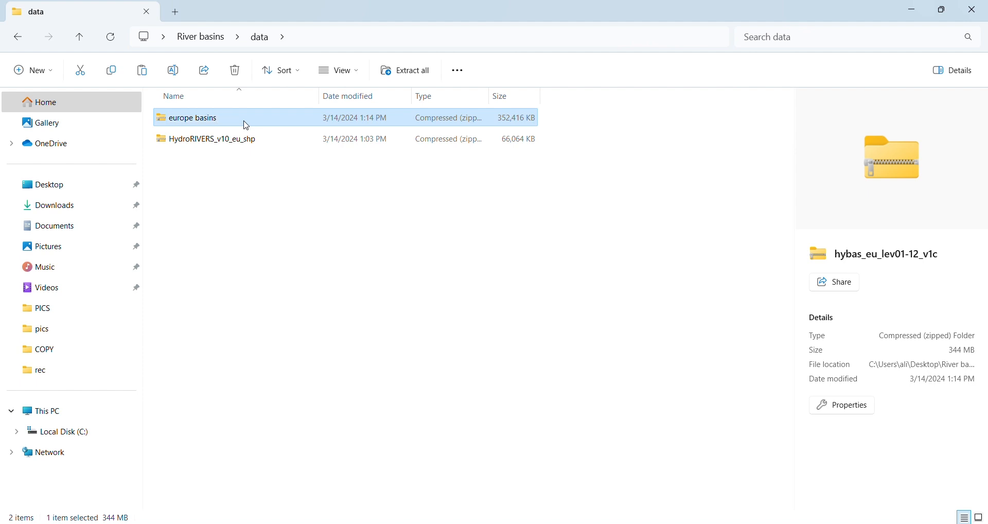
# Rename the HydroRIVERS_v10_eu_shp archive to "europe rivers".
pyautogui.click(229, 147)
pyautogui.press('F2')
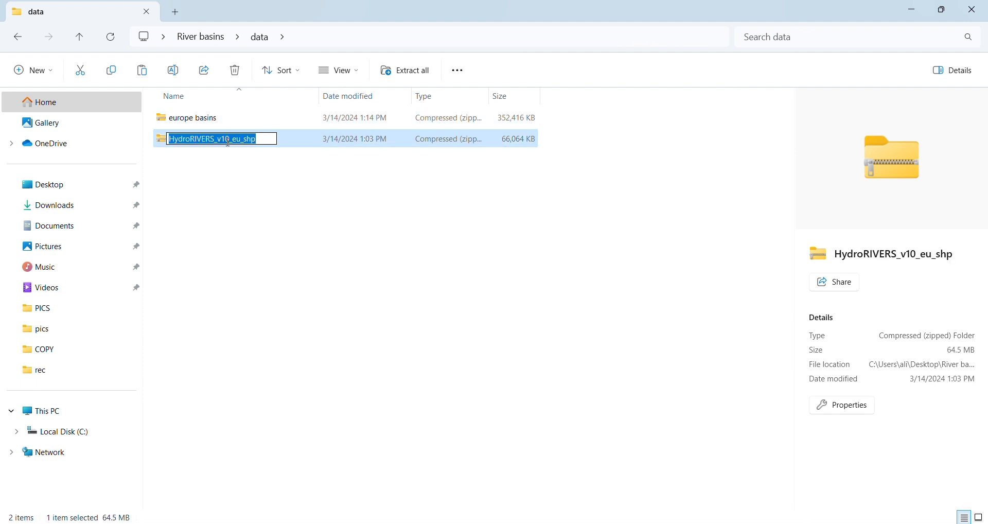
pyautogui.write('eu')
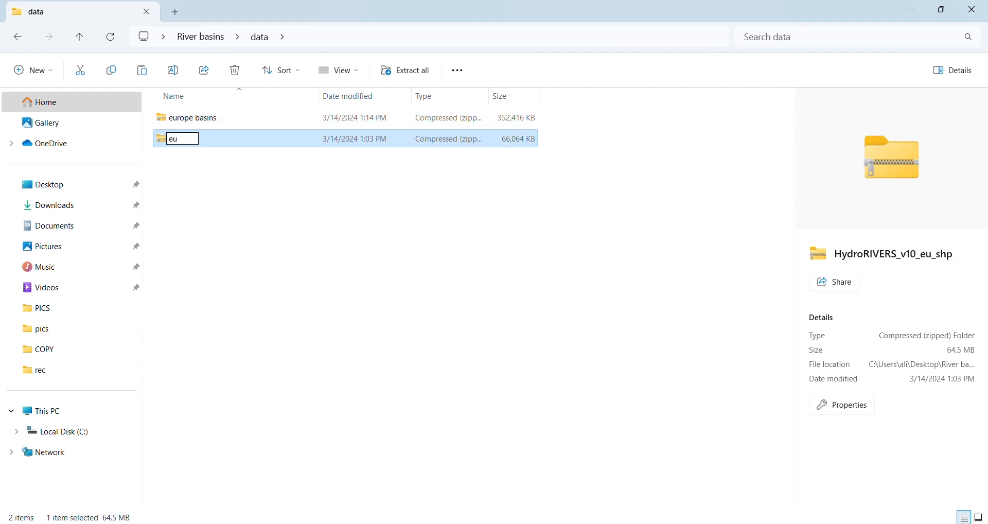
pyautogui.write('rope rivers')
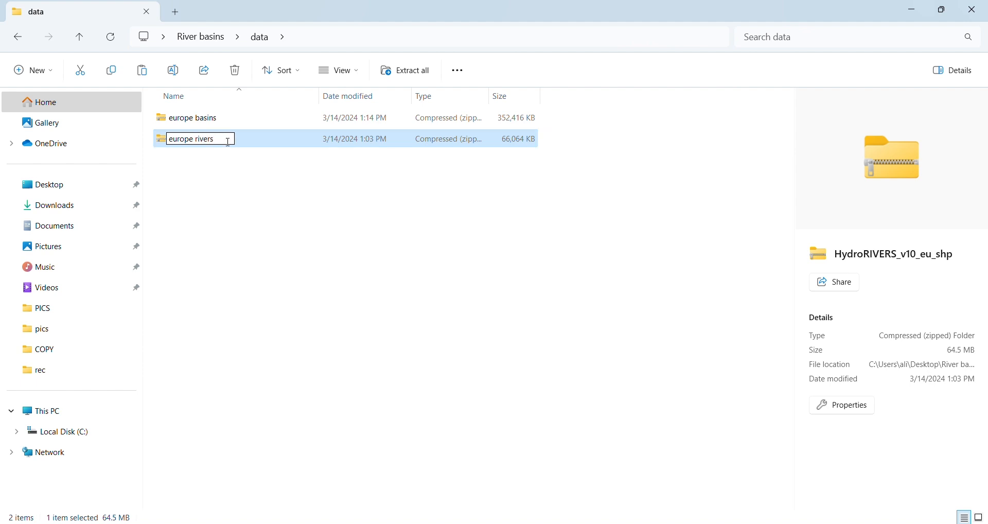
pyautogui.press('Return')
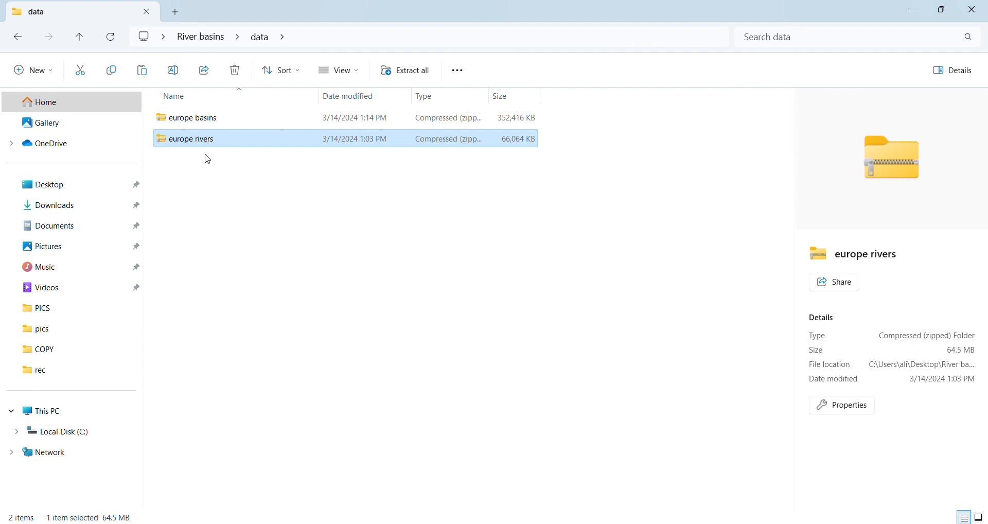
# Extract the europe basins archive with WinRAR into a europe basins folder inside the data folder.
pyautogui.click(201, 119)
pyautogui.rightClick(200, 119)
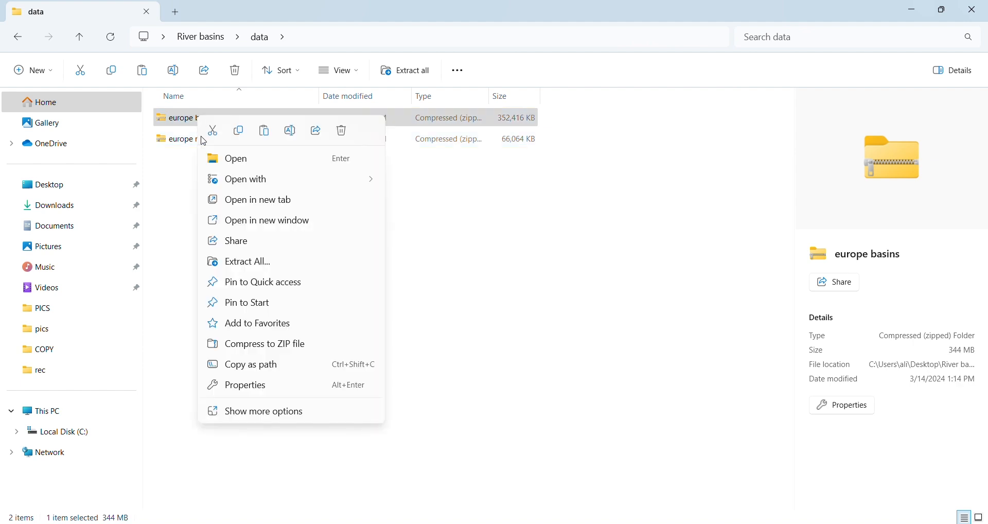
pyautogui.click(257, 410)
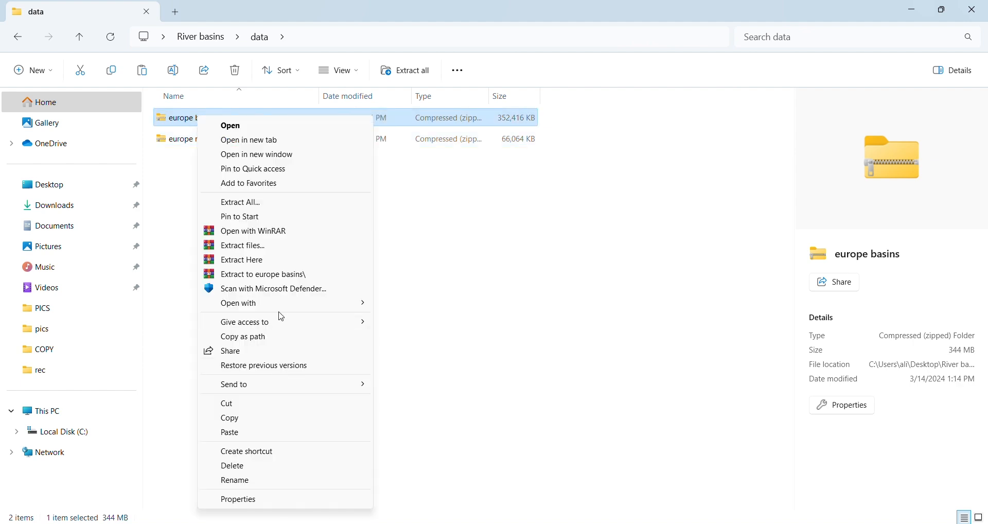
pyautogui.click(256, 246)
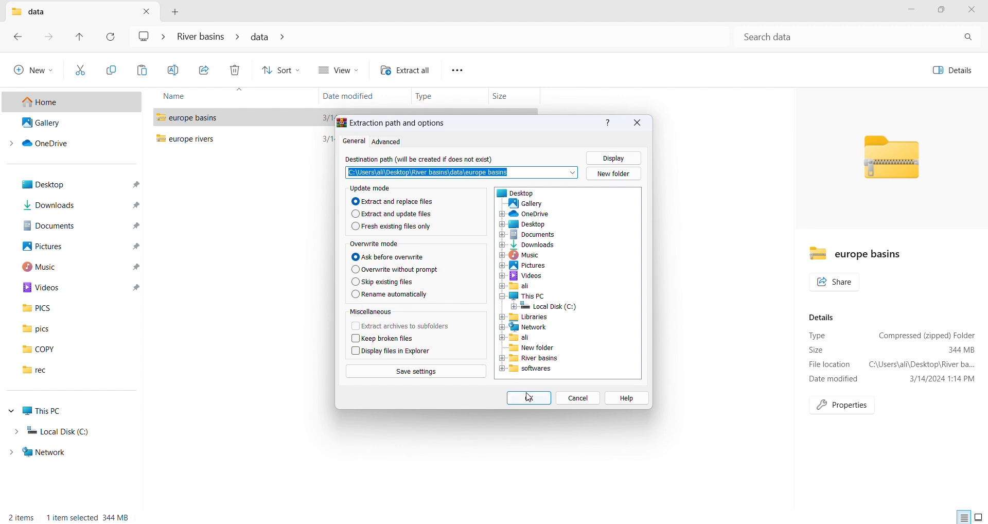
pyautogui.click(530, 399)
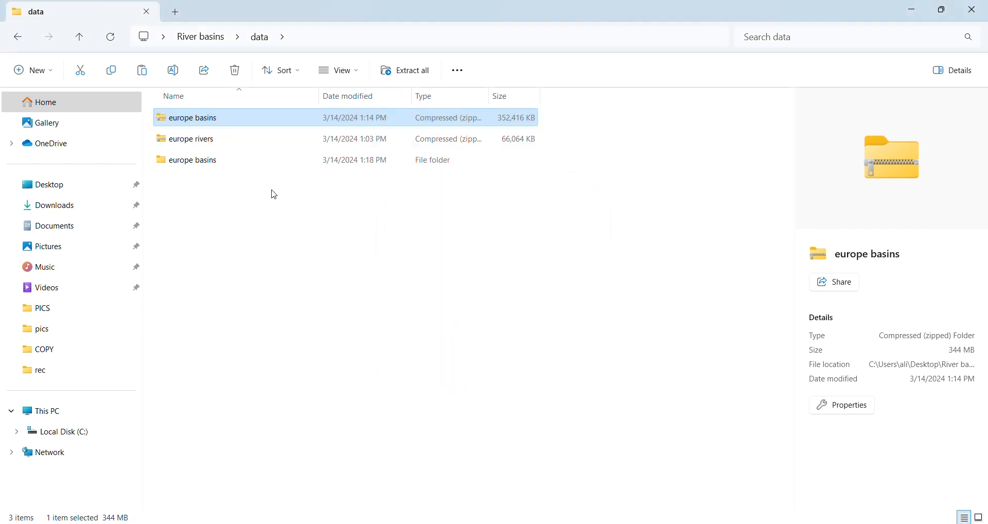
# Extract the europe rivers archive with WinRAR into its own folder inside the data folder.
pyautogui.click(202, 146)
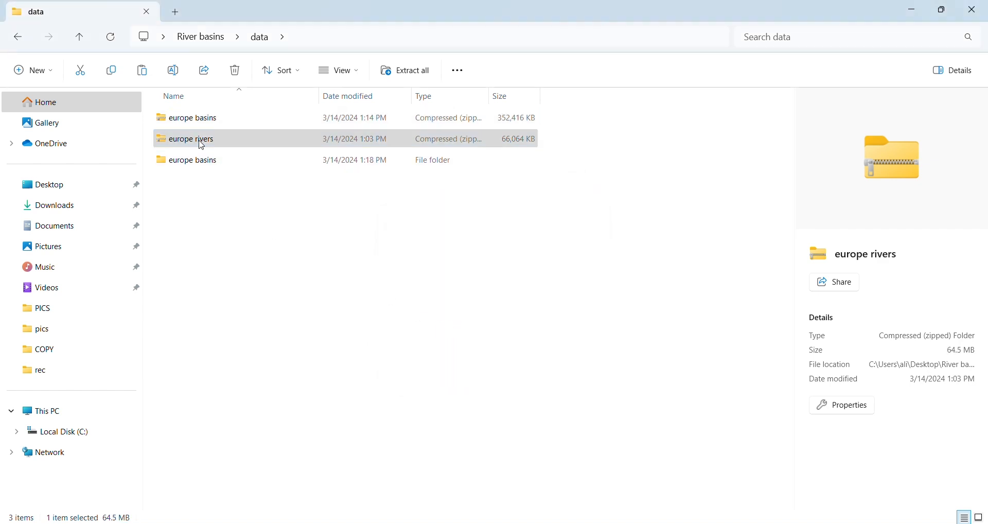
pyautogui.rightClick(201, 146)
pyautogui.click(272, 420)
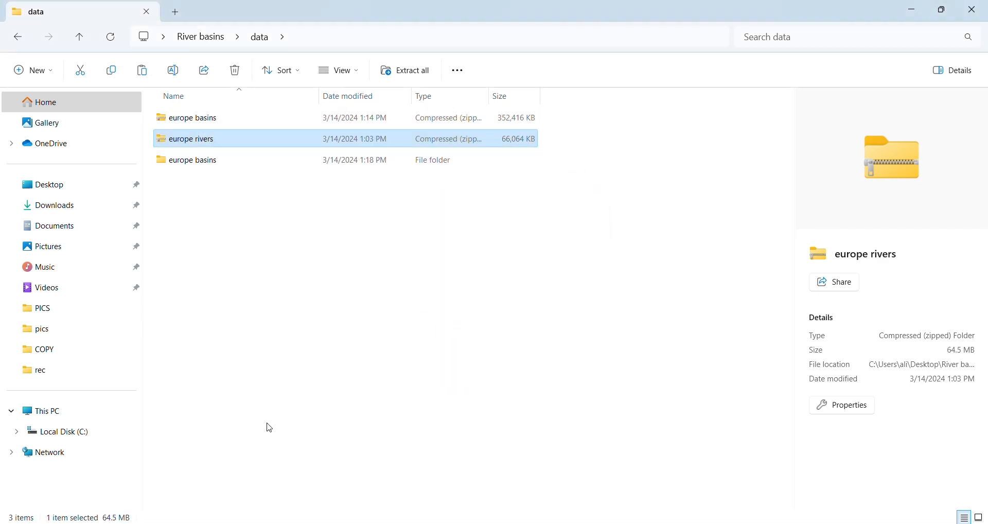
pyautogui.rightClick(202, 134)
pyautogui.click(273, 434)
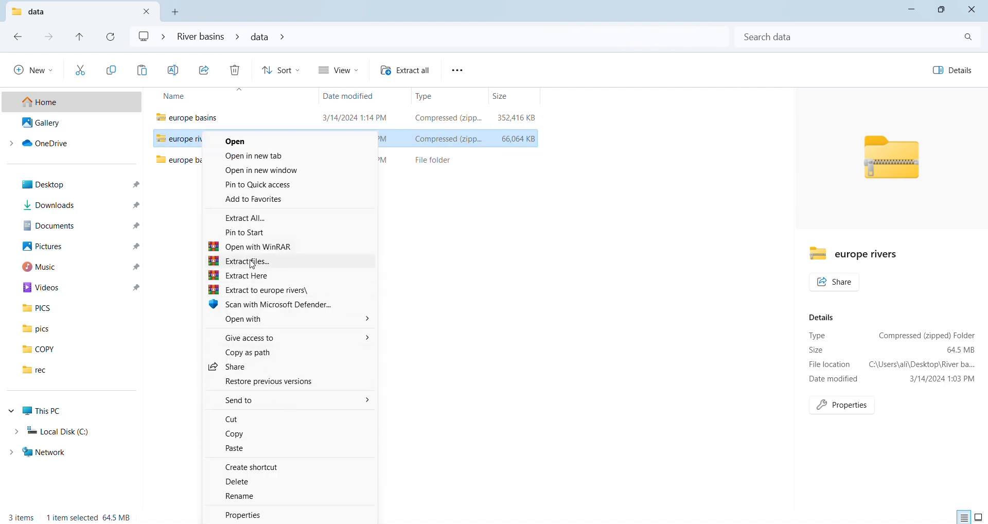
pyautogui.click(255, 260)
pyautogui.click(525, 402)
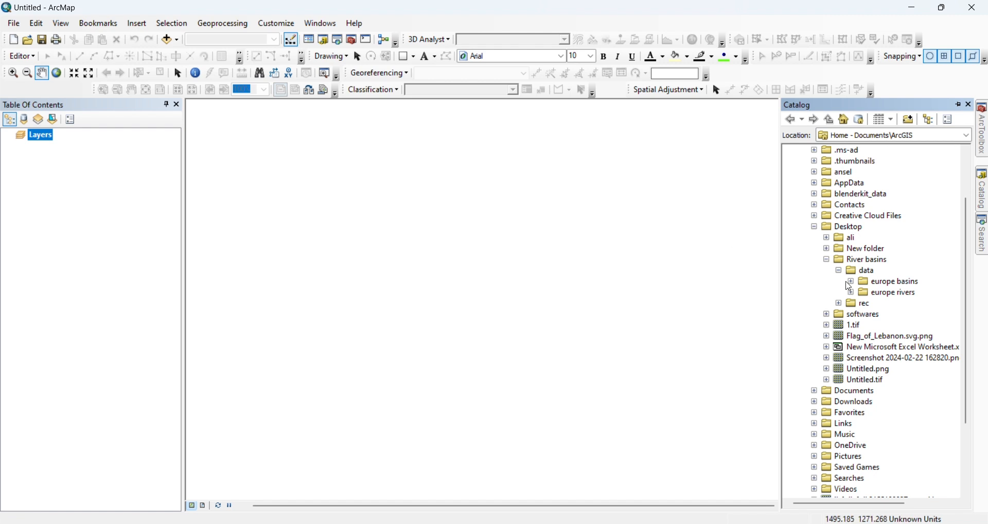
# Add the HydroRIVERS_v10_eu shapefile from the europe rivers folder to the map.
pyautogui.click(852, 294)
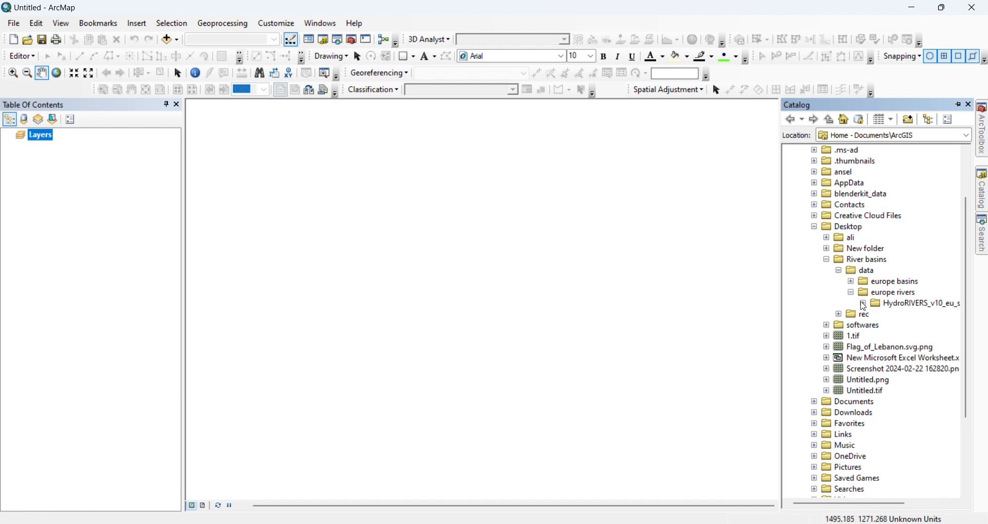
pyautogui.click(864, 307)
pyautogui.moveTo(921, 319); pyautogui.dragTo(487, 239)
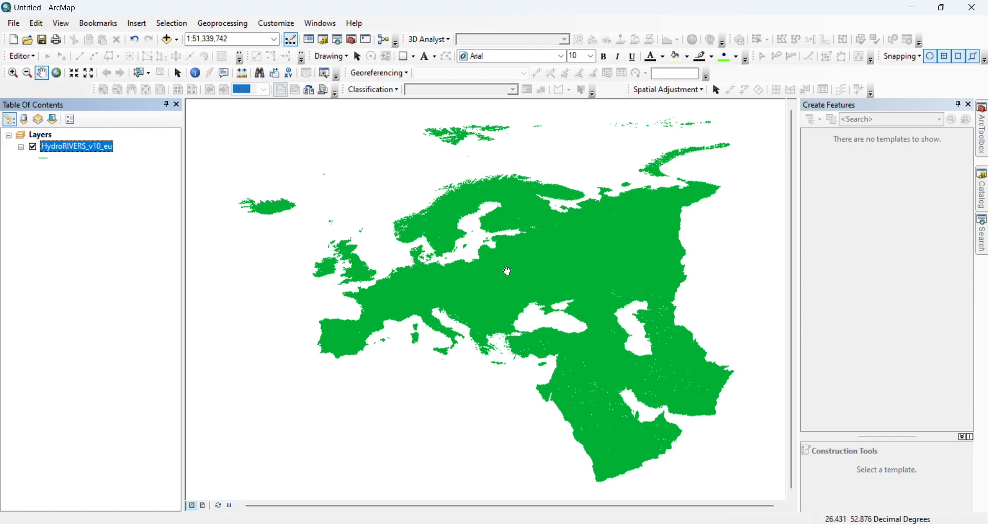
# Add the hybas_eu_lev03_v1c shapefile from the europe basins folder to the map and place it above the rivers layer.
pyautogui.scroll(3, 507, 271)
pyautogui.scroll(-10, 507, 271)
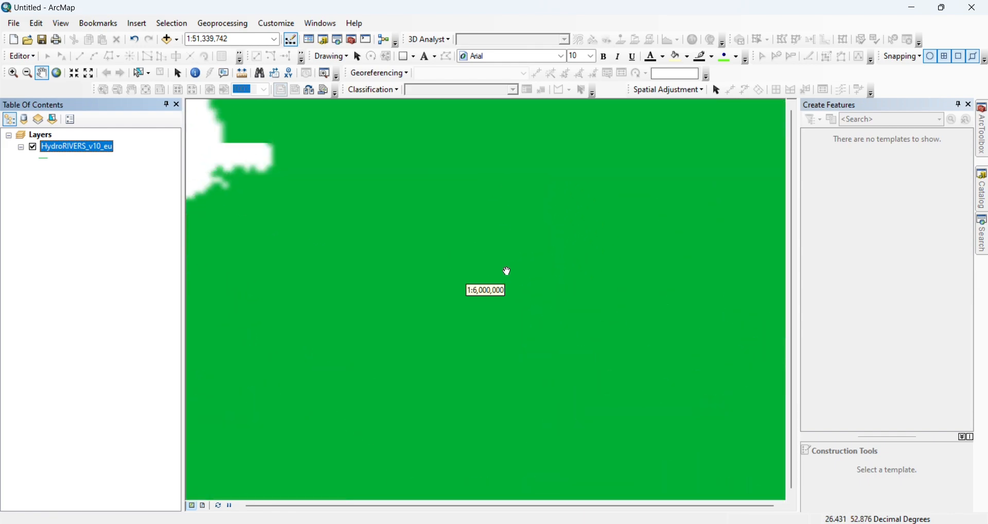
pyautogui.scroll(-2, 507, 271)
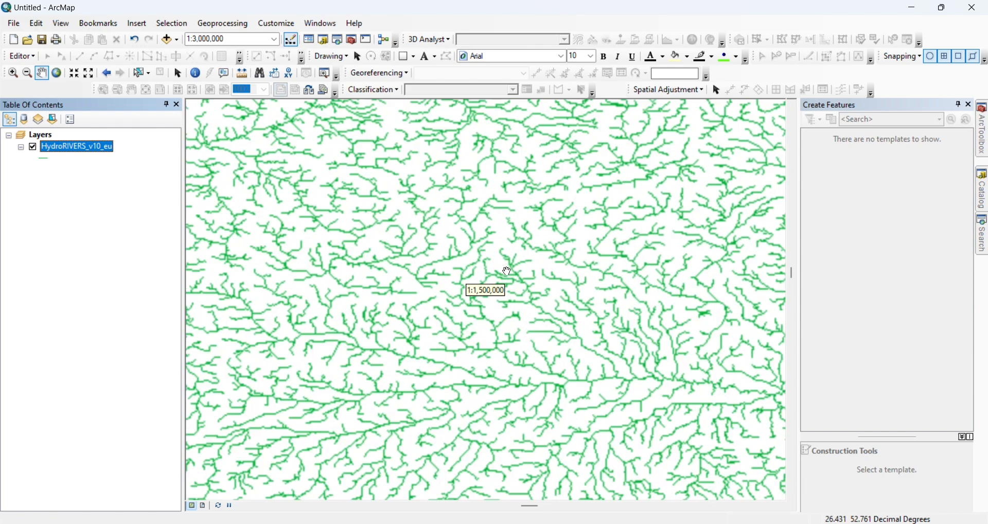
pyautogui.scroll(8, 507, 271)
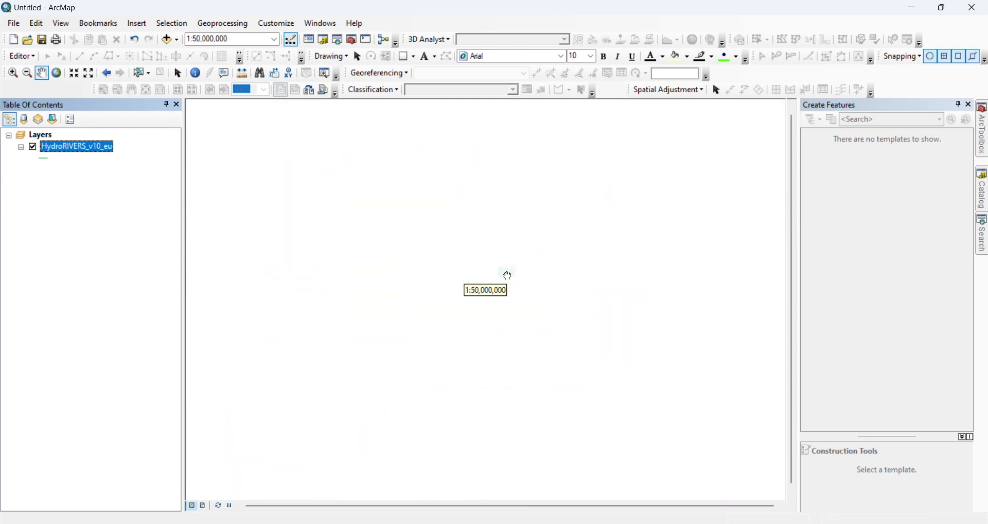
pyautogui.scroll(1, 507, 275)
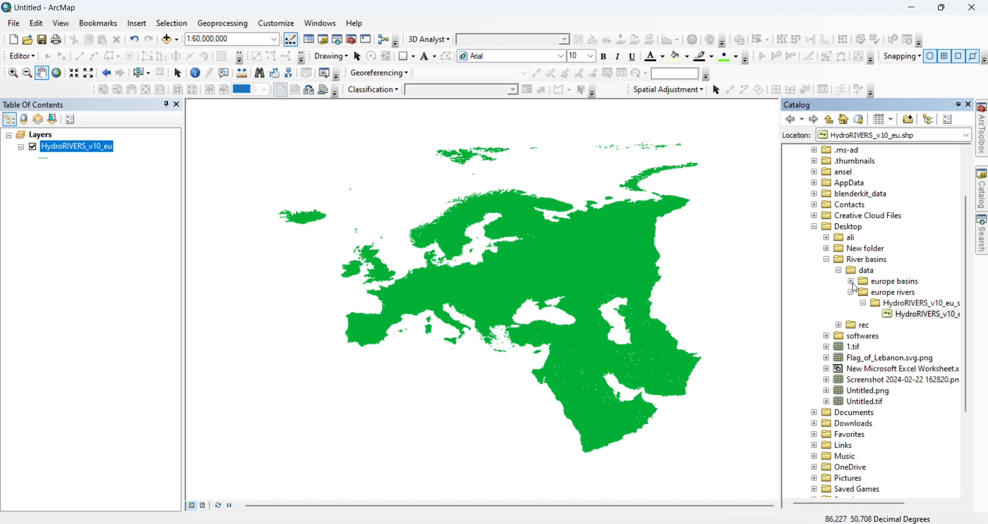
pyautogui.click(854, 281)
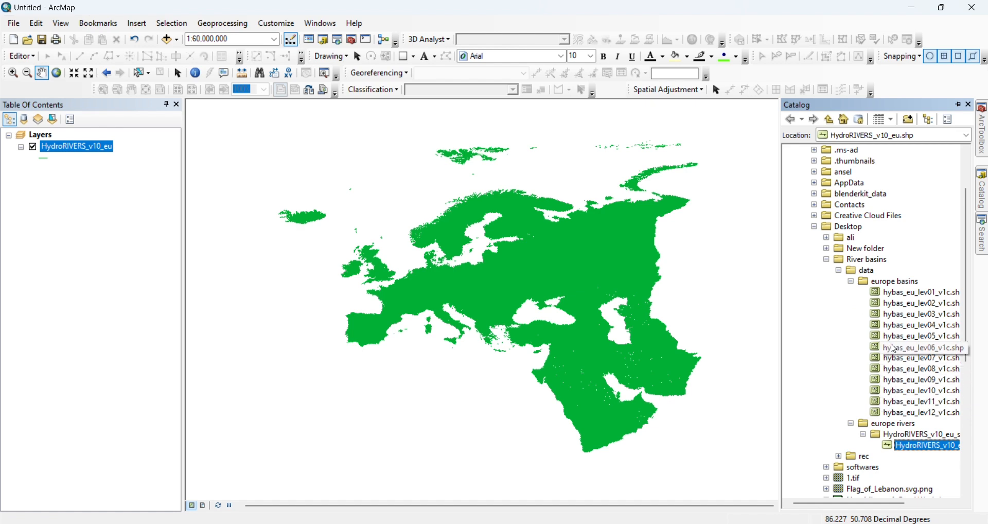
pyautogui.moveTo(901, 316); pyautogui.dragTo(519, 274)
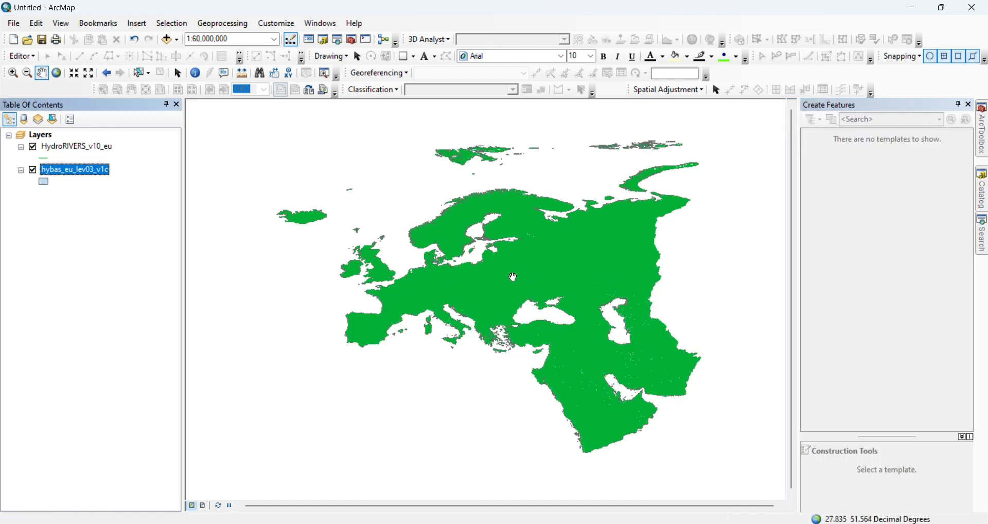
pyautogui.moveTo(63, 174); pyautogui.dragTo(62, 144)
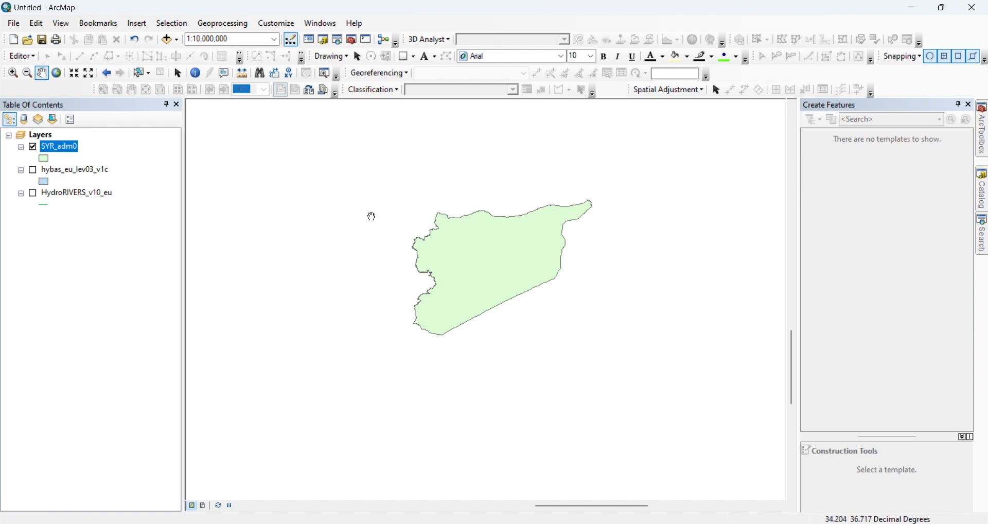
# Clip the hybas_eu_lev03_v1c basins to the SYR_adm0 boundary with the default output, and hide both source layers.
pyautogui.click(33, 171)
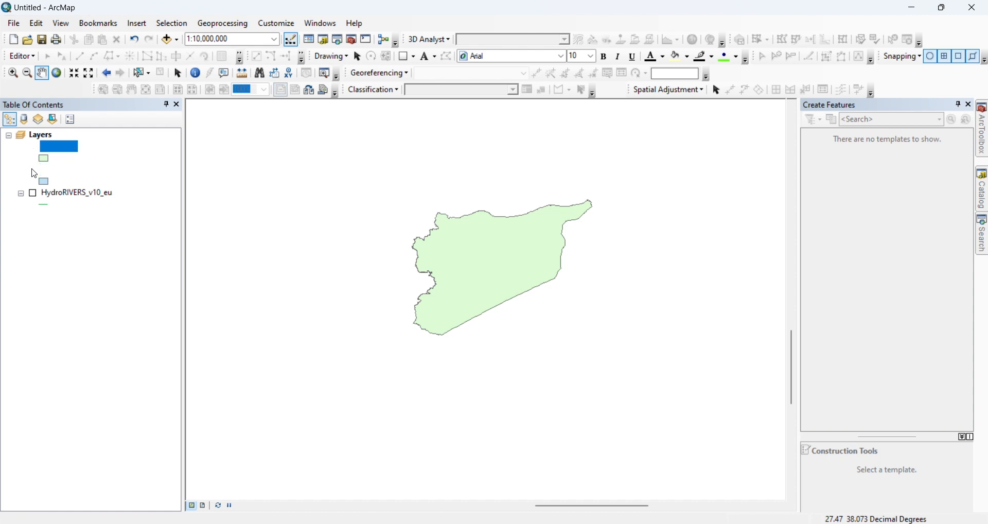
pyautogui.click(223, 23)
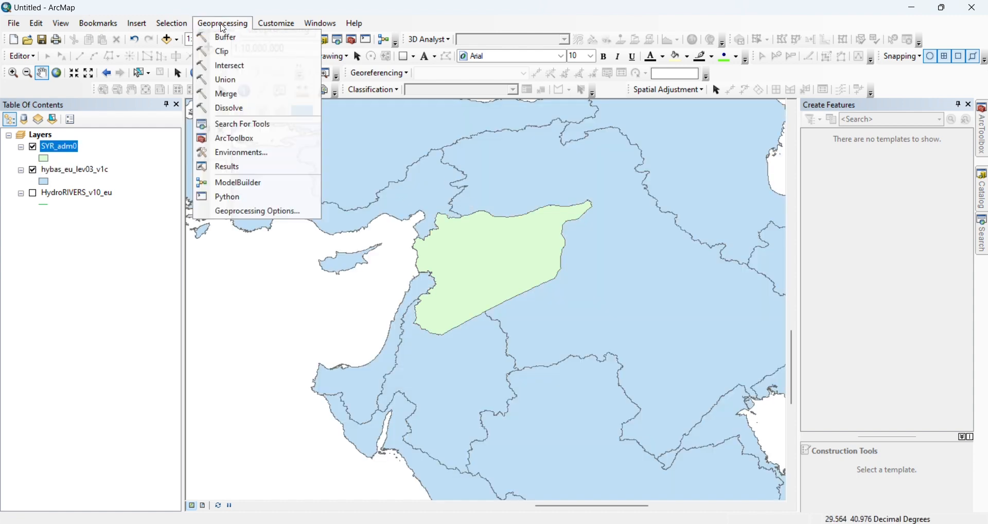
pyautogui.click(227, 51)
pyautogui.moveTo(55, 174); pyautogui.dragTo(380, 113)
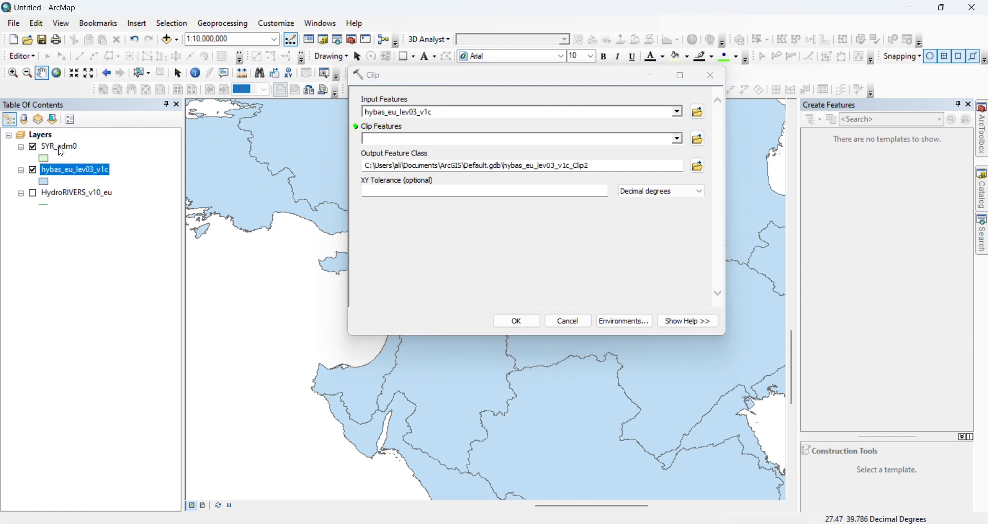
pyautogui.moveTo(60, 151); pyautogui.dragTo(435, 144)
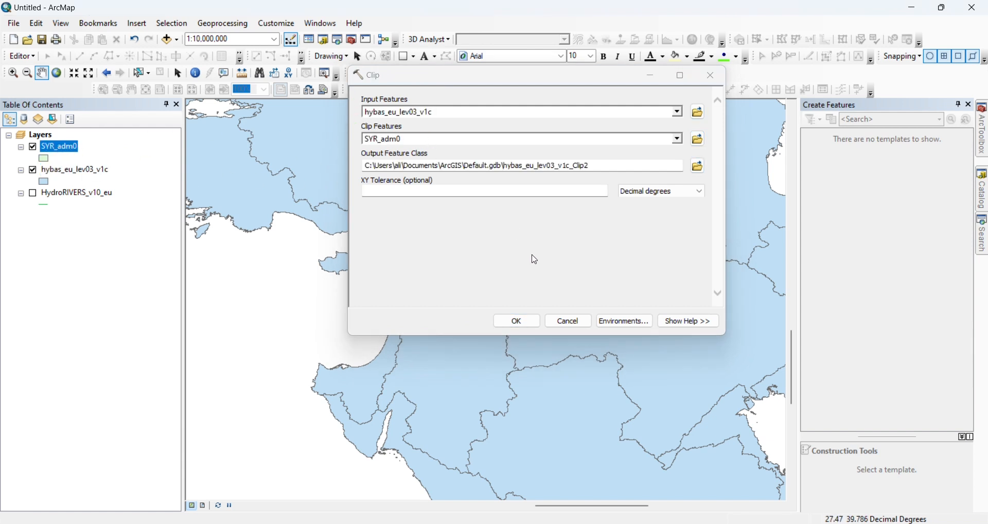
pyautogui.click(519, 322)
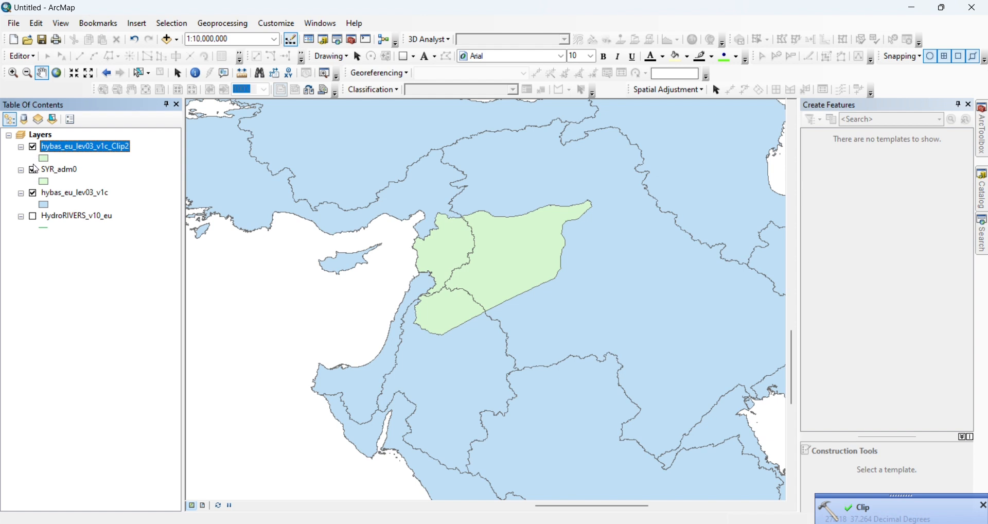
pyautogui.click(33, 170)
pyautogui.click(33, 193)
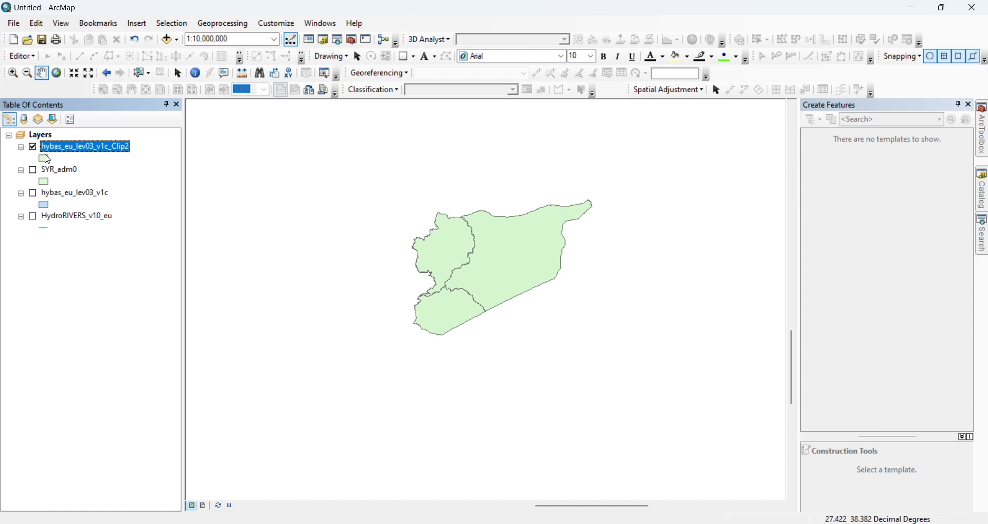
# Select the northwestern basin of the clipped Syria layer and create a new layer from that selection.
pyautogui.click(138, 72)
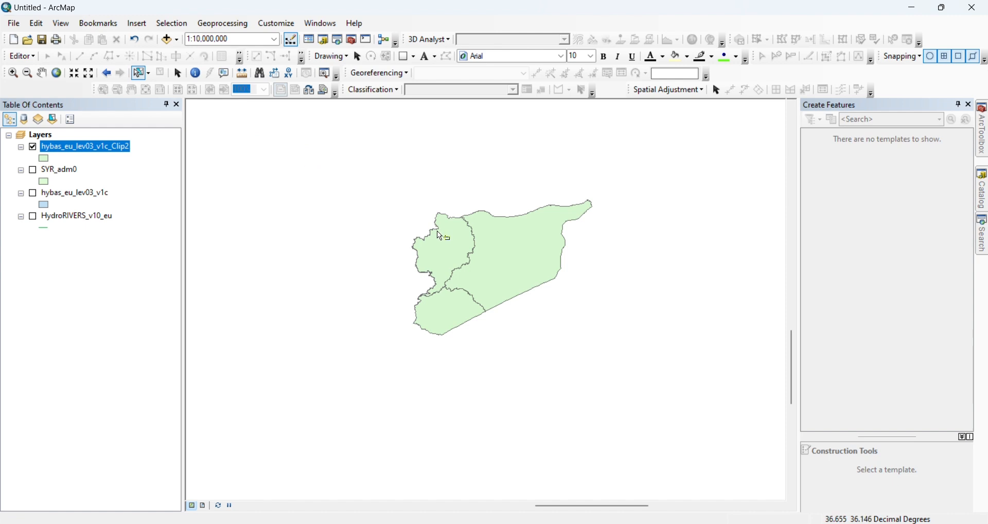
pyautogui.click(480, 267)
pyautogui.click(442, 302)
pyautogui.click(437, 264)
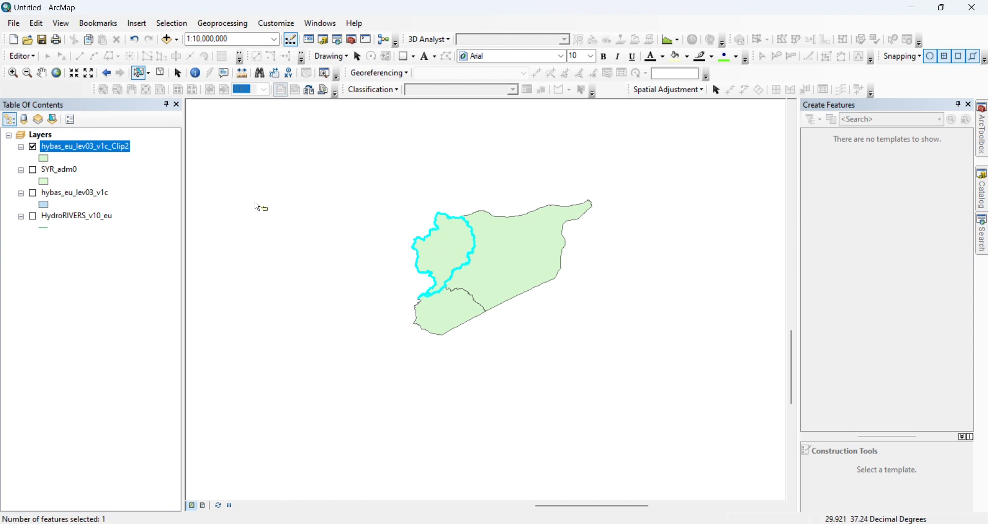
pyautogui.rightClick(121, 151)
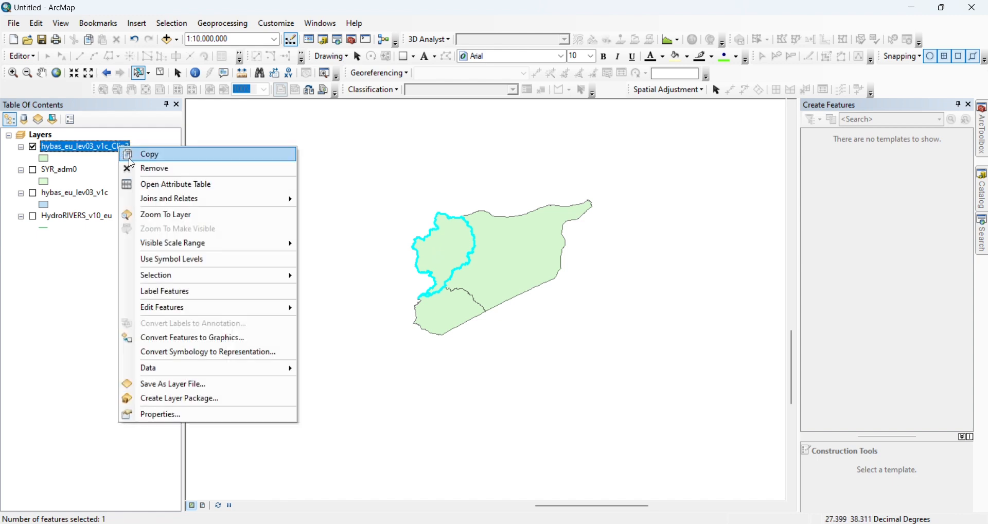
pyautogui.moveTo(264, 279)
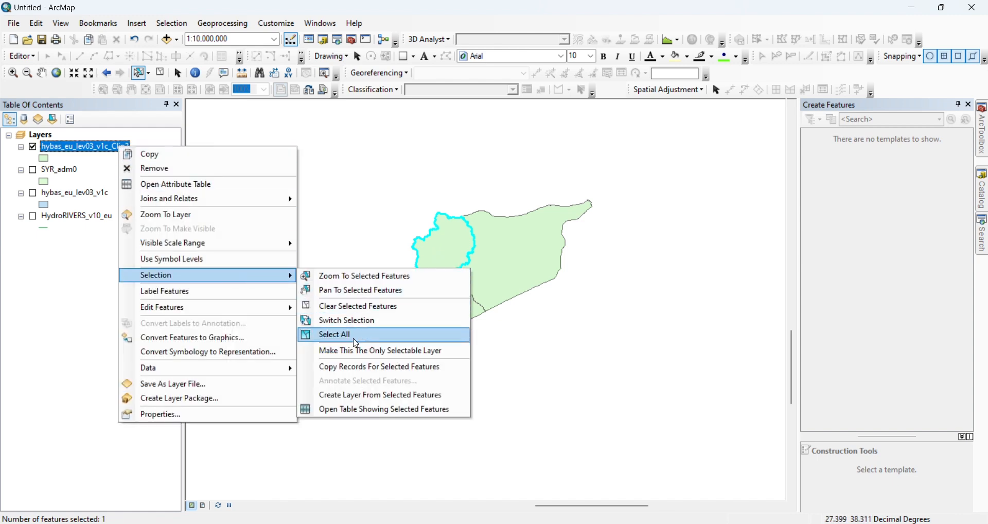
pyautogui.click(365, 395)
# Rename the new northwestern basin selection layer as "basin 1".
pyautogui.click(98, 146)
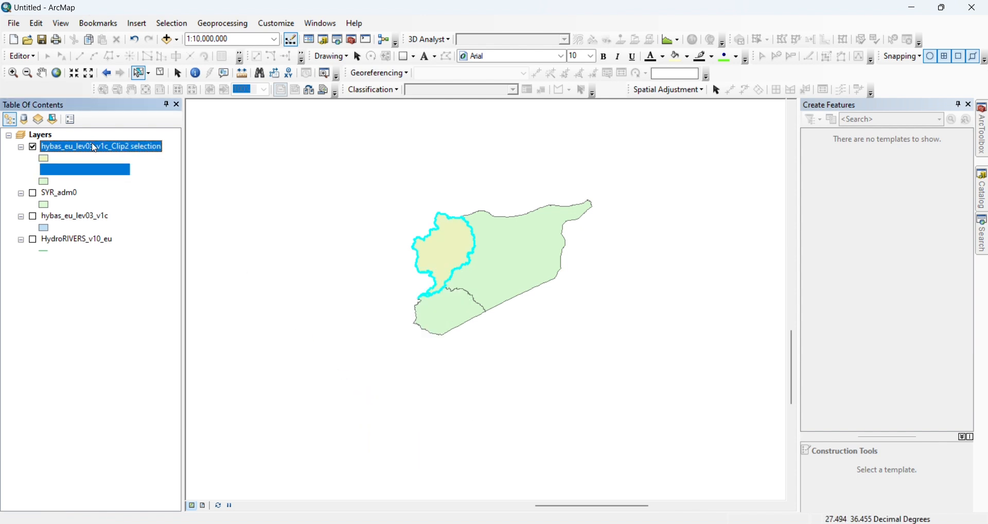
pyautogui.click(98, 146)
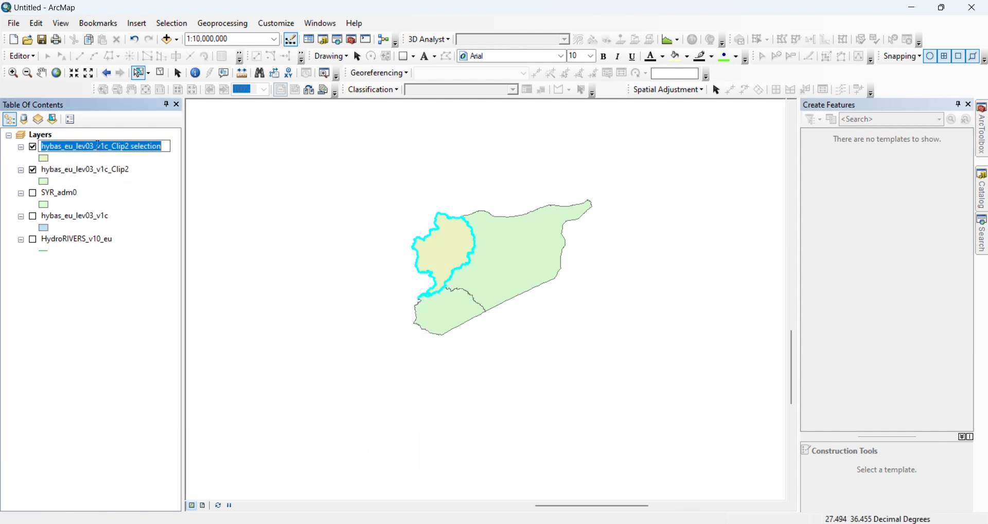
pyautogui.write('basin 1')
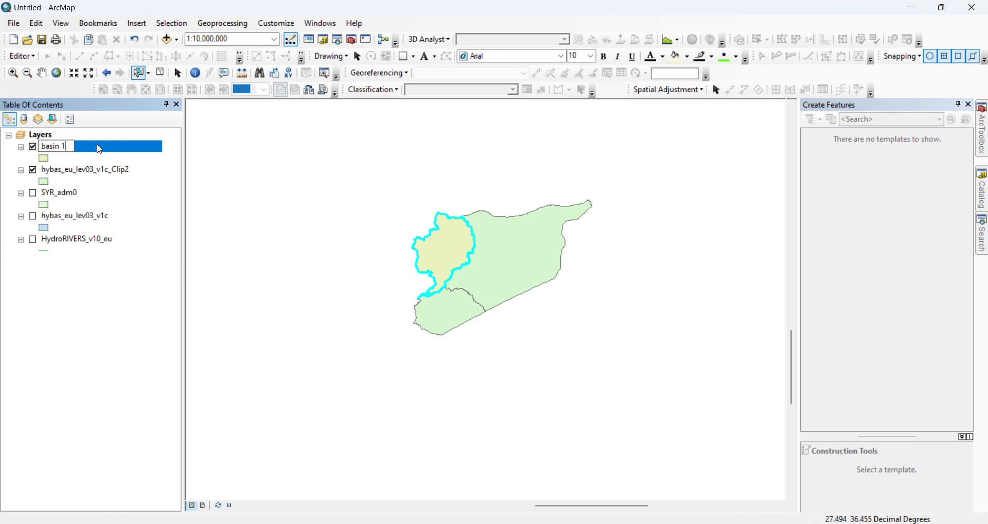
pyautogui.press('Return')
# Select the large eastern basin of the clipped layer and create a new layer from it.
pyautogui.click(510, 251)
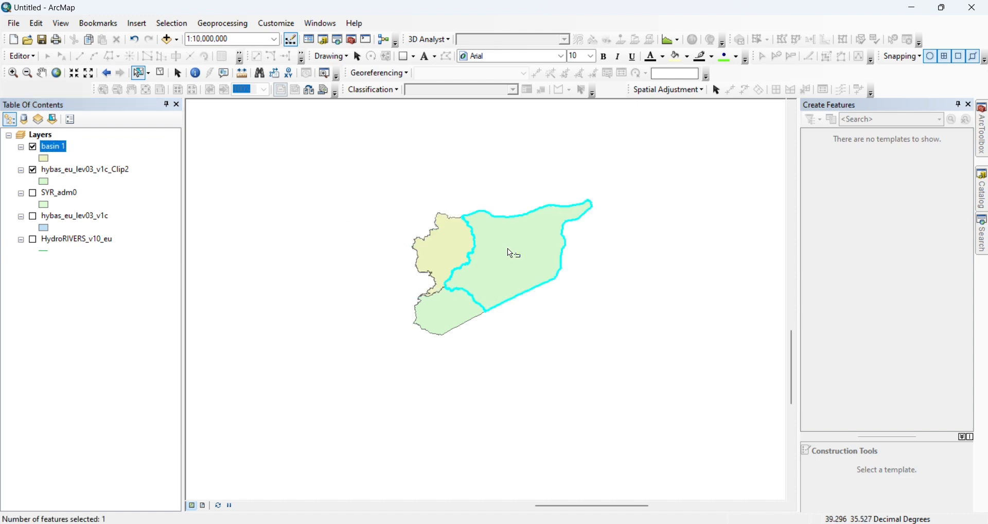
pyautogui.rightClick(91, 169)
pyautogui.moveTo(233, 302)
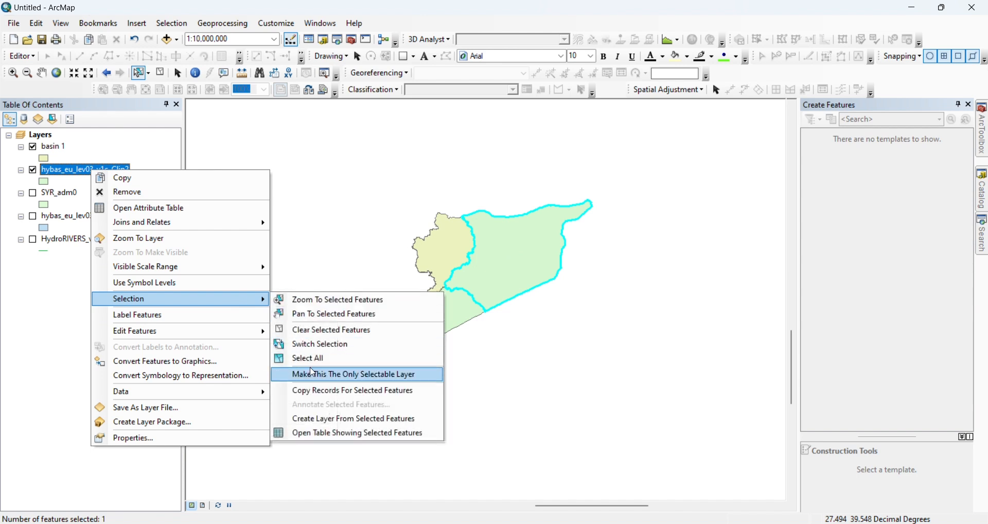
pyautogui.click(317, 417)
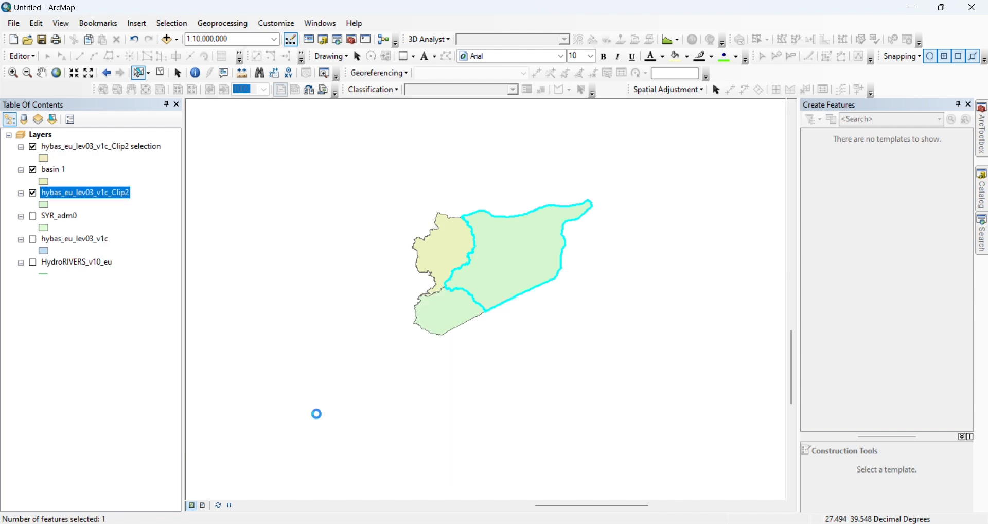
# Rename the eastern basin selection layer as "basin 2".
pyautogui.click(101, 145)
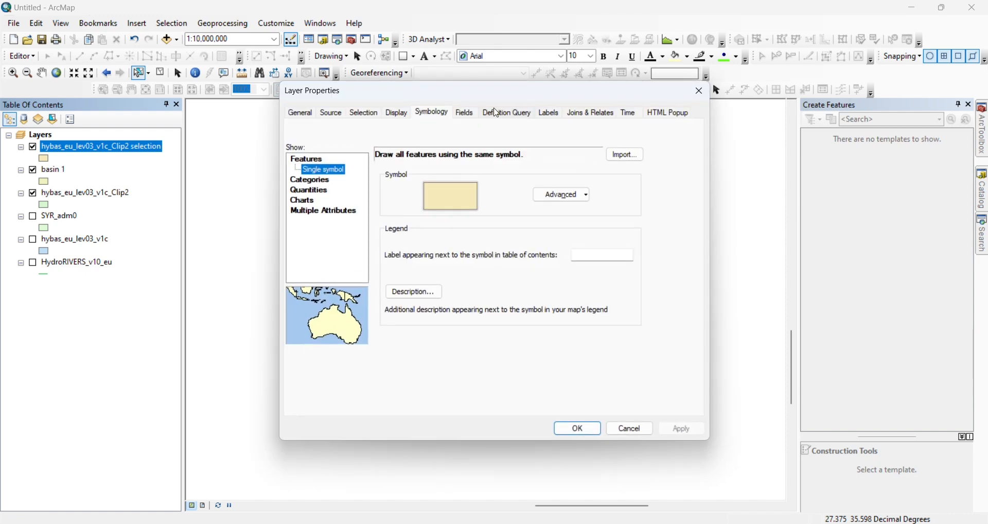
pyautogui.click(698, 91)
pyautogui.click(99, 147)
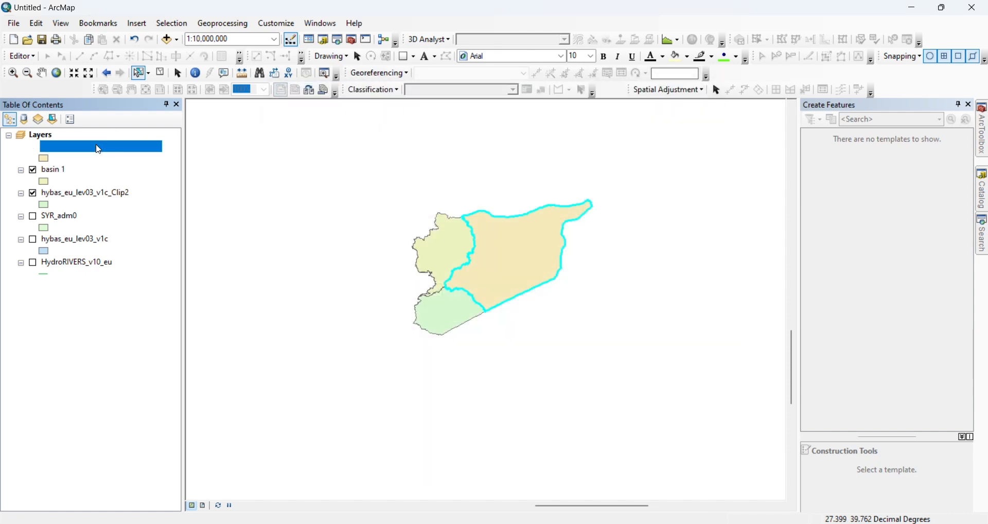
pyautogui.write('basin 2')
pyautogui.press('Return')
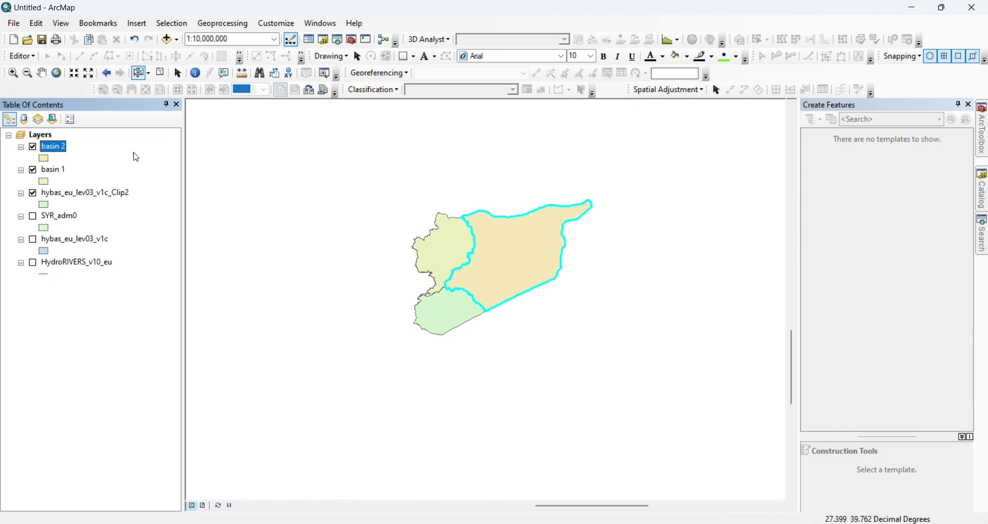
# Select the southwestern basin of the clipped layer and create a new layer from it.
pyautogui.click(435, 312)
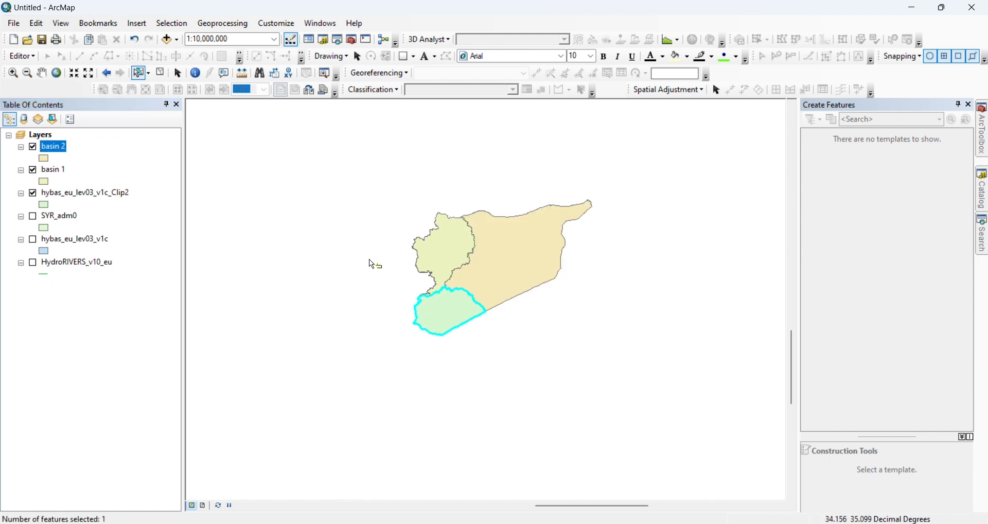
pyautogui.rightClick(85, 194)
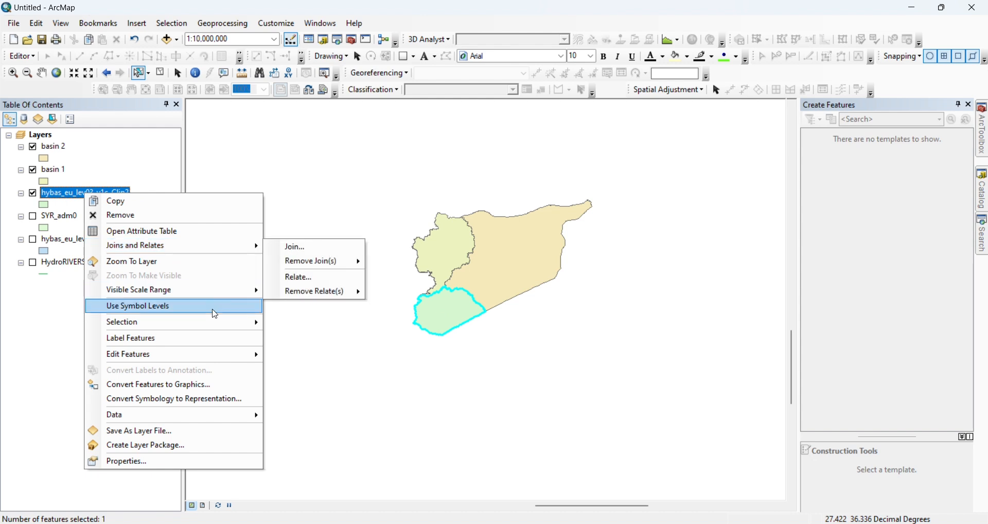
pyautogui.moveTo(216, 323)
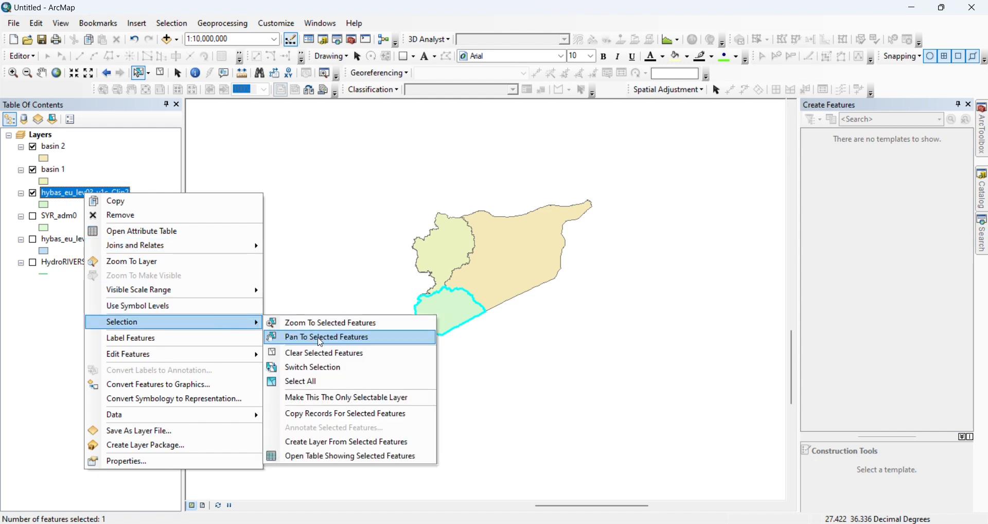
pyautogui.click(332, 444)
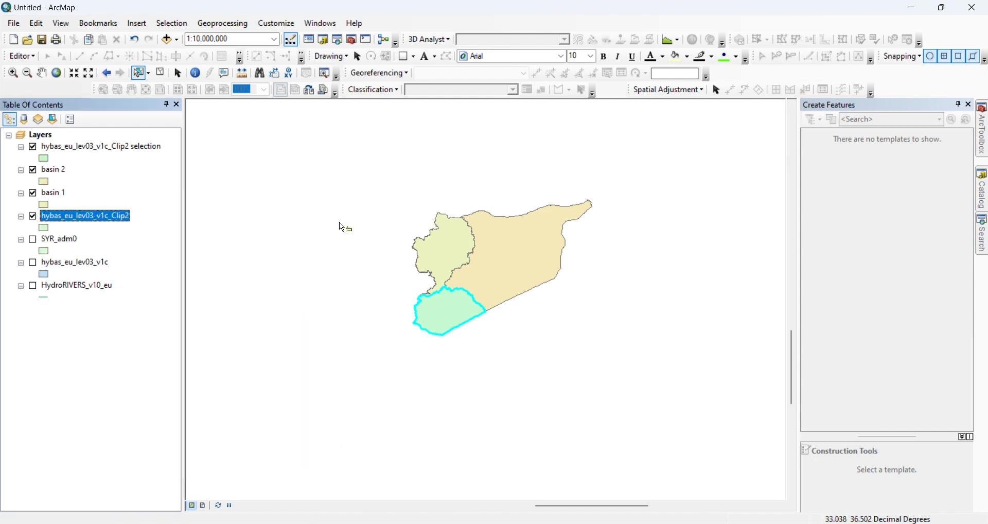
# Rename the southwestern basin selection layer as "basin 3".
pyautogui.click(96, 149)
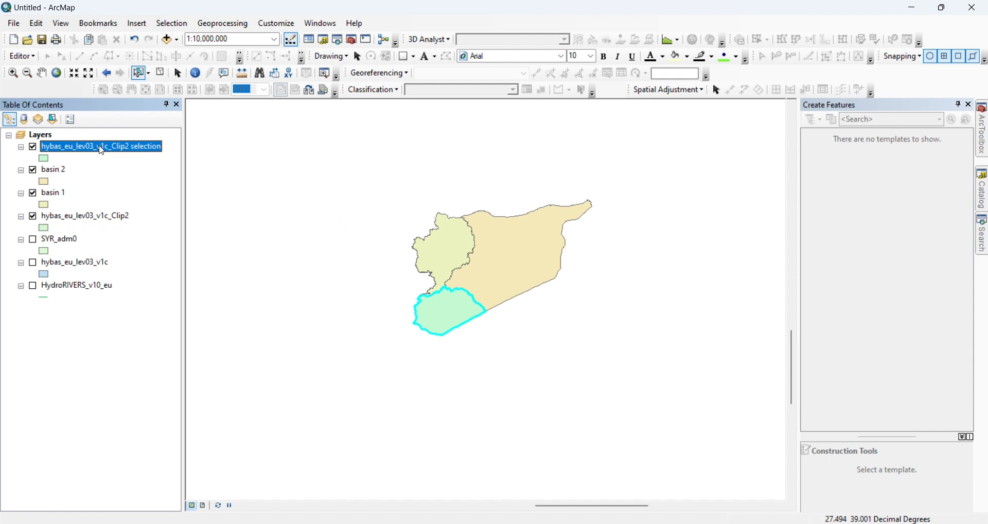
pyautogui.click(102, 149)
pyautogui.write('basin 3')
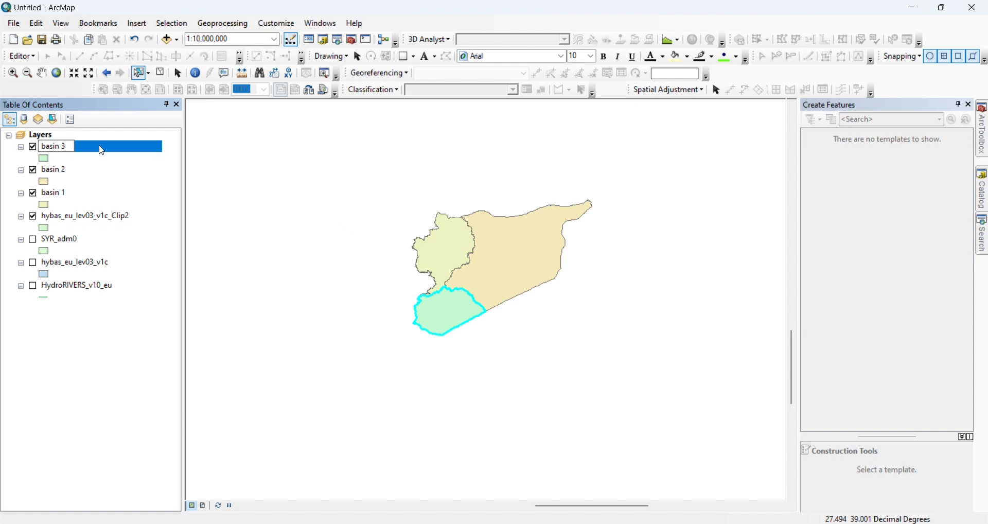
pyautogui.press('Return')
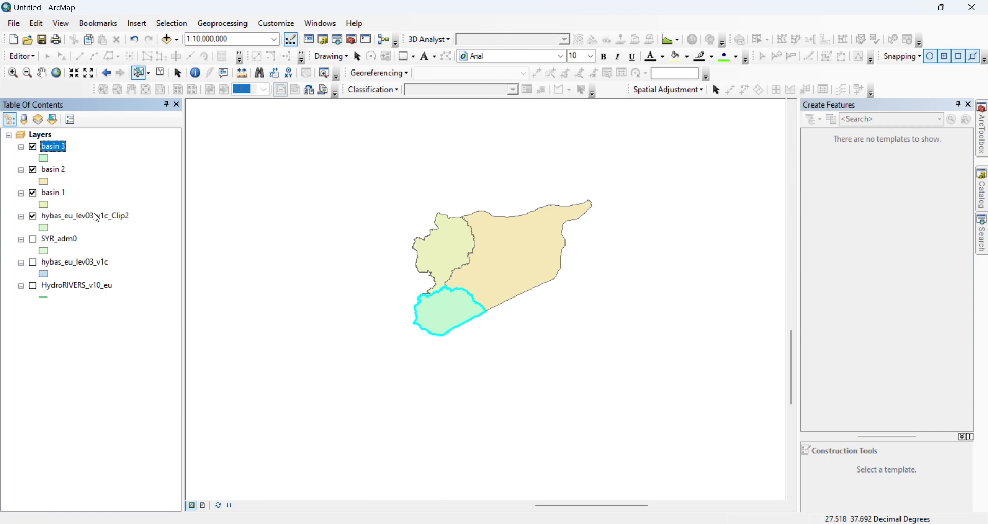
# Remove the hybas_eu_lev03_v1c_Clip2 and SYR_adm0 layers from the map.
pyautogui.click(46, 218)
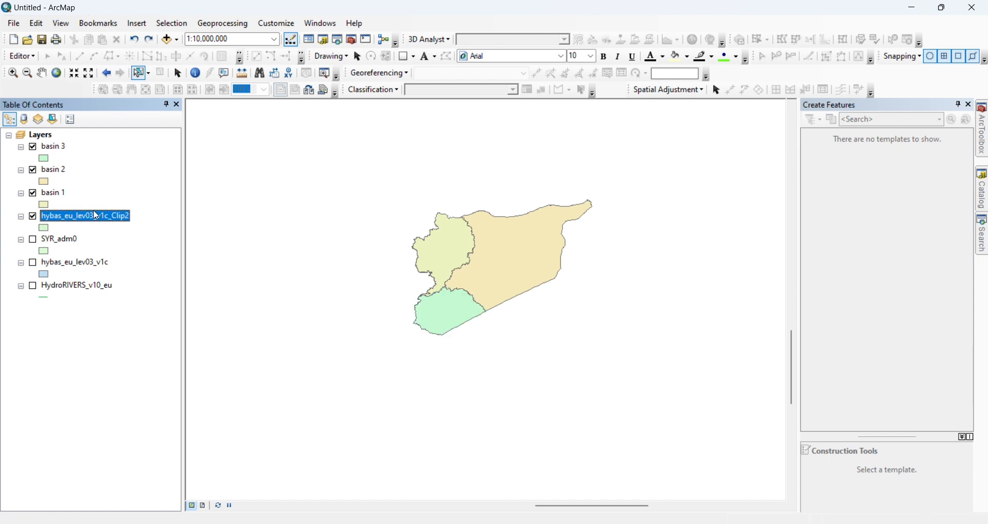
pyautogui.rightClick(88, 220)
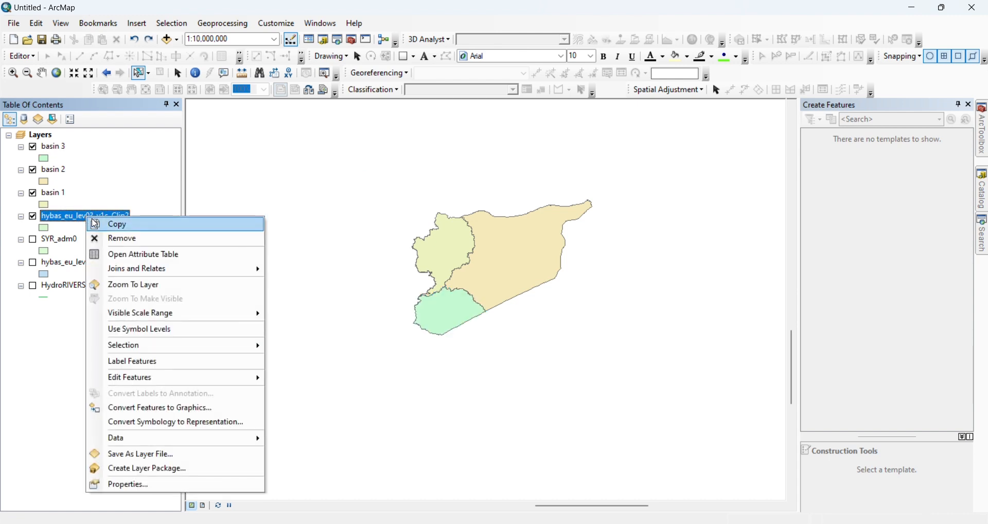
pyautogui.click(131, 244)
pyautogui.click(33, 220)
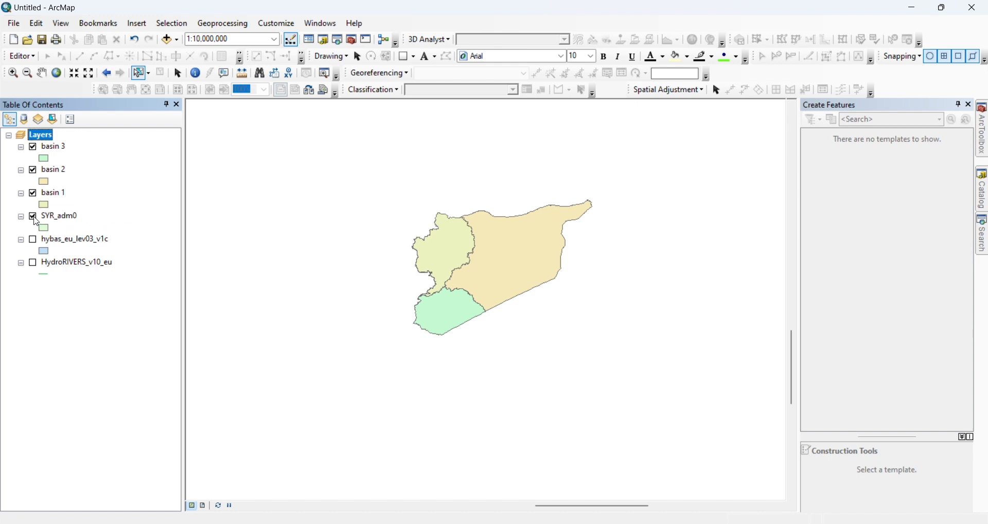
pyautogui.rightClick(66, 221)
pyautogui.click(106, 237)
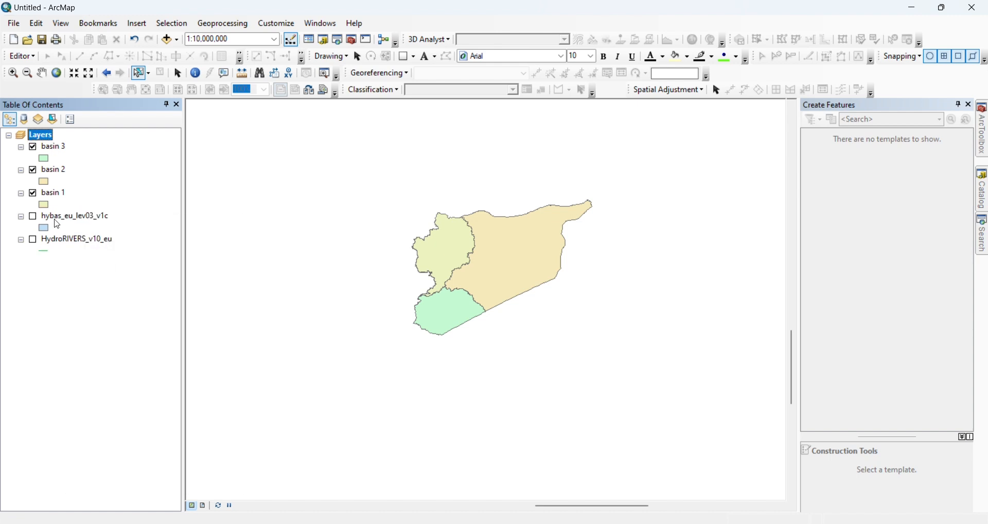
# Remove the original hybas_eu_lev03_v1c basin layer from the map.
pyautogui.click(34, 221)
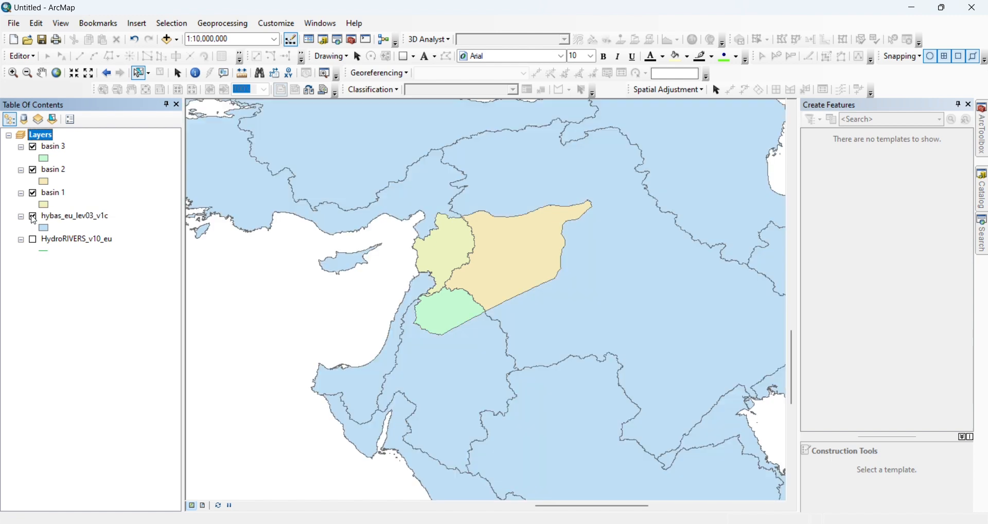
pyautogui.click(34, 220)
pyautogui.rightClick(55, 217)
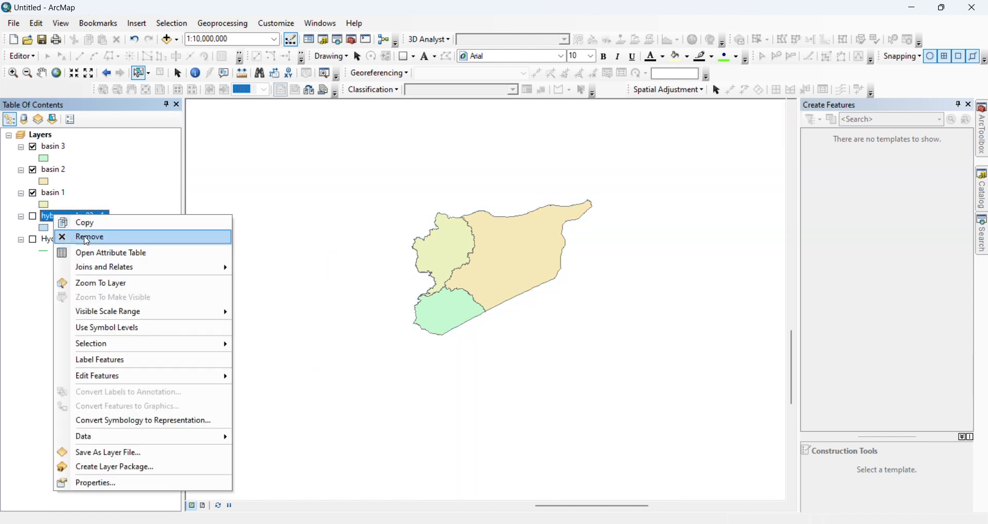
pyautogui.click(87, 237)
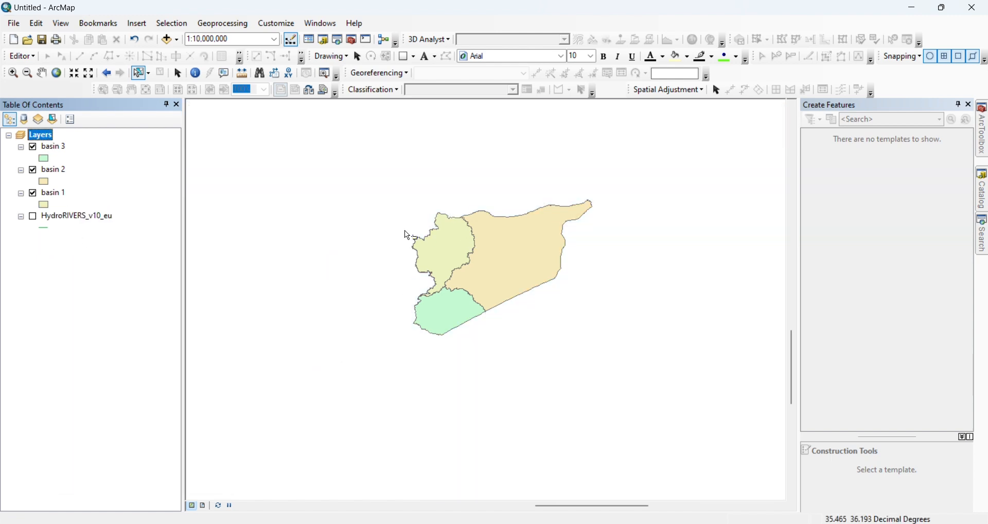
# Clip the HydroRIVERS_v10_eu rivers with the basin 1 polygon layer as clip features, keeping the full rivers layer hidden.
pyautogui.click(36, 221)
pyautogui.click(35, 219)
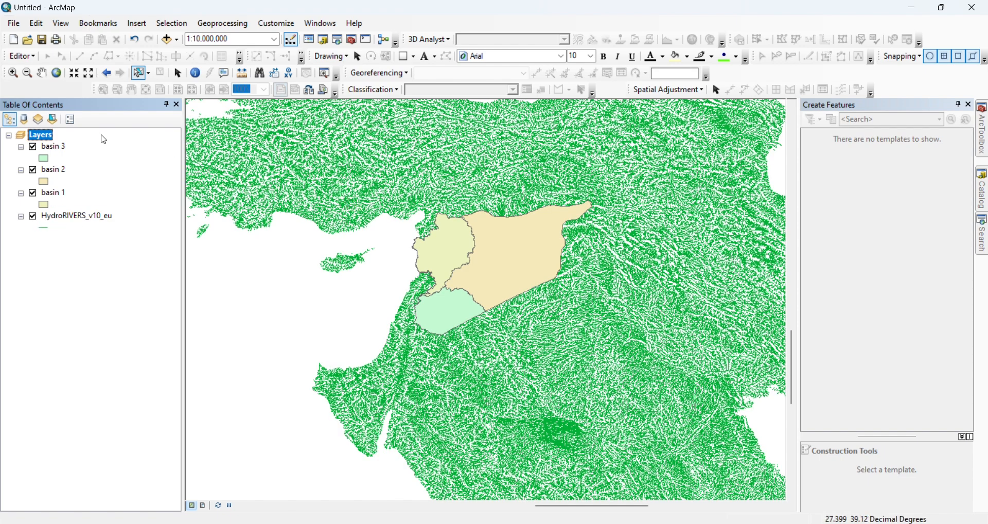
pyautogui.click(33, 218)
pyautogui.click(223, 24)
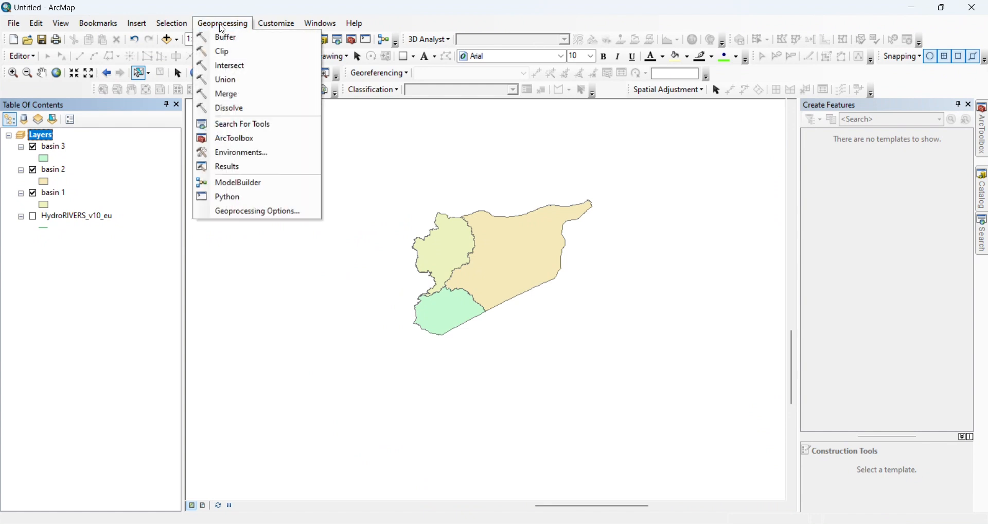
pyautogui.click(227, 50)
pyautogui.moveTo(79, 222); pyautogui.dragTo(311, 211)
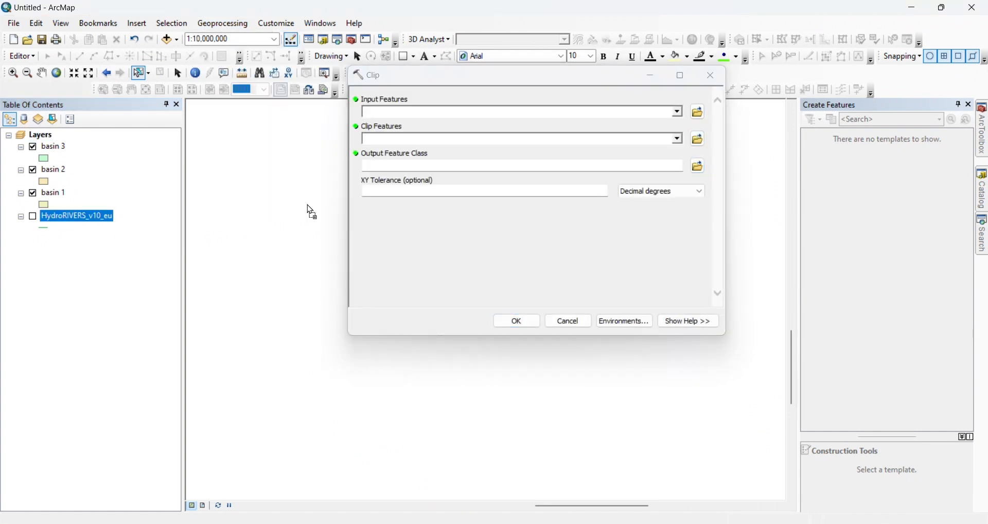
pyautogui.moveTo(388, 107); pyautogui.dragTo(388, 109)
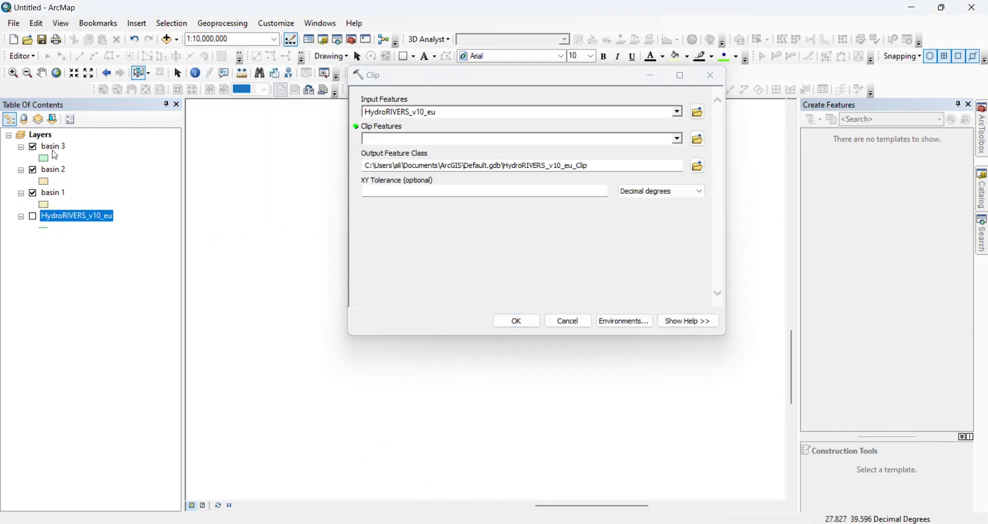
pyautogui.moveTo(51, 199); pyautogui.dragTo(388, 139)
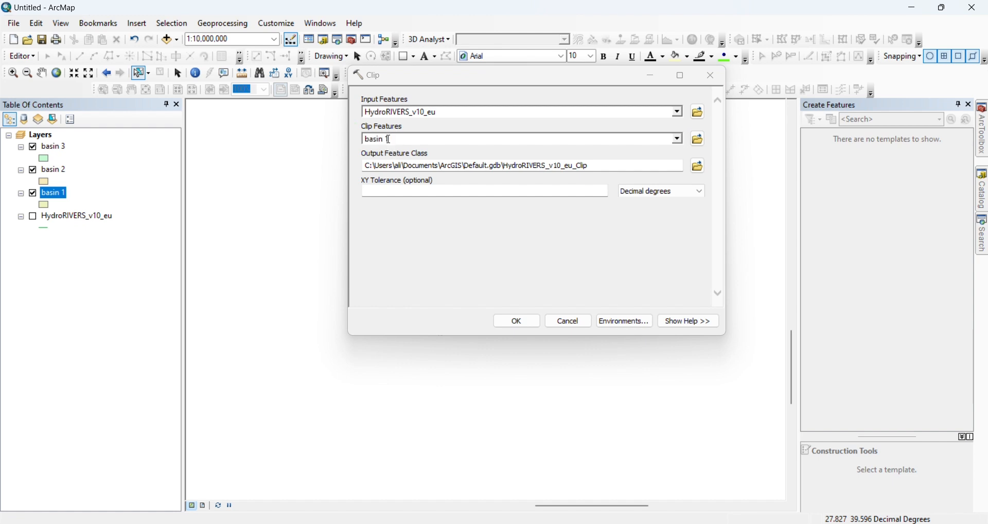
pyautogui.click(518, 322)
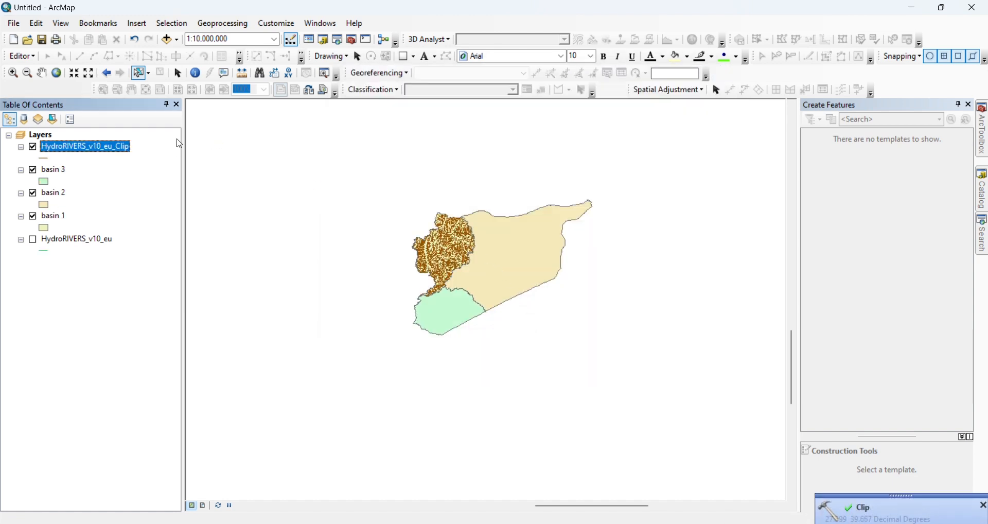
# Rename the clipped river layer of the northwestern basin as "basin 1".
pyautogui.click(99, 149)
pyautogui.write('basin ')
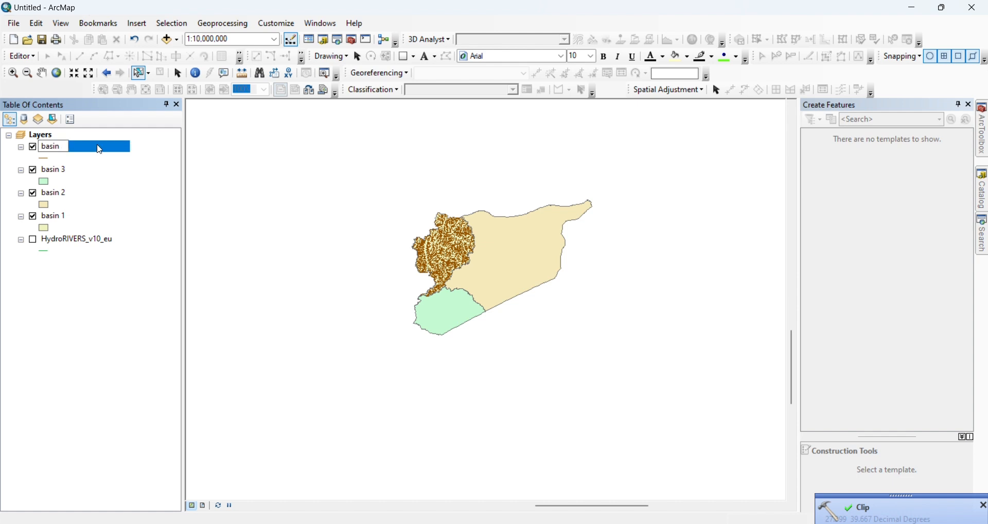
pyautogui.write('1')
pyautogui.press('Return')
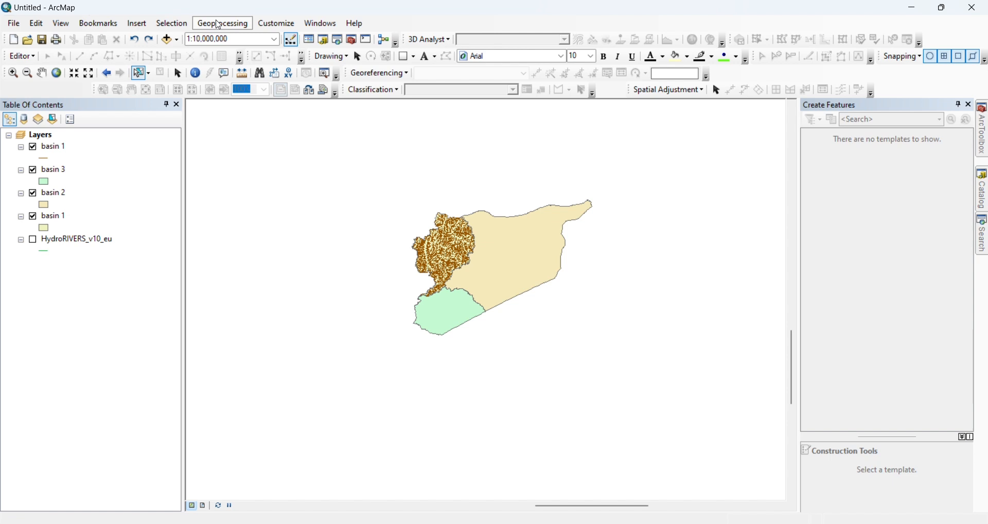
# Clip the HydroRIVERS_v10_eu rivers with the basin 2 polygon layer as clip features.
pyautogui.click(218, 23)
pyautogui.click(225, 50)
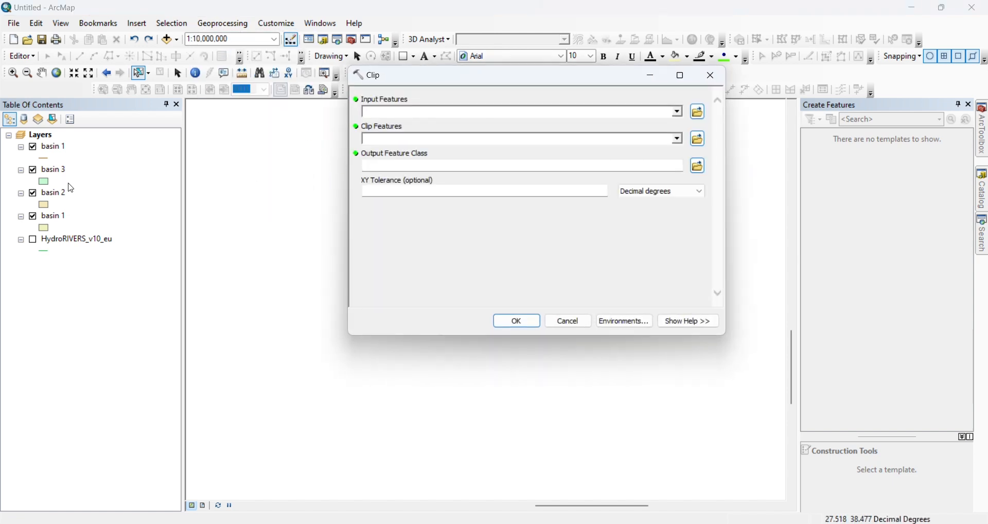
pyautogui.moveTo(61, 240); pyautogui.dragTo(61, 241)
pyautogui.moveTo(383, 125); pyautogui.dragTo(420, 112)
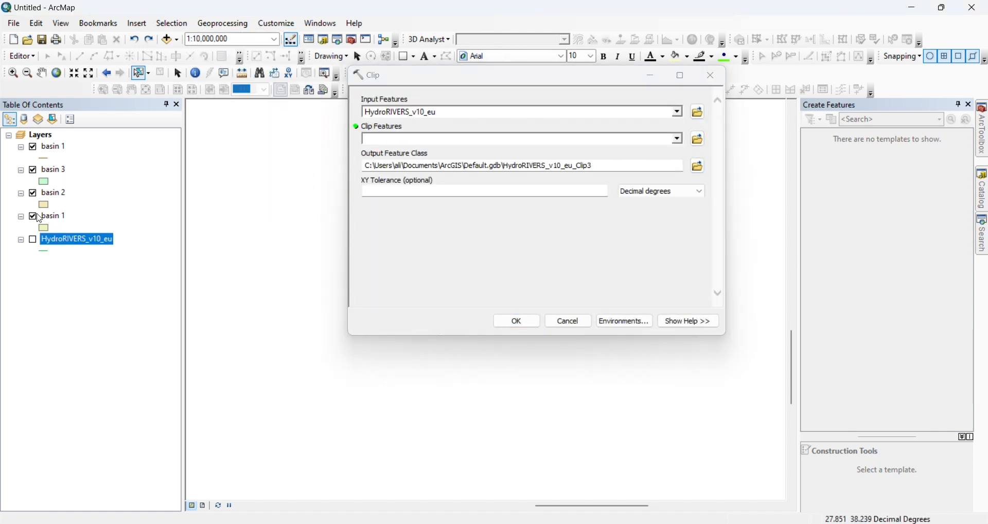
pyautogui.moveTo(53, 193); pyautogui.dragTo(416, 137)
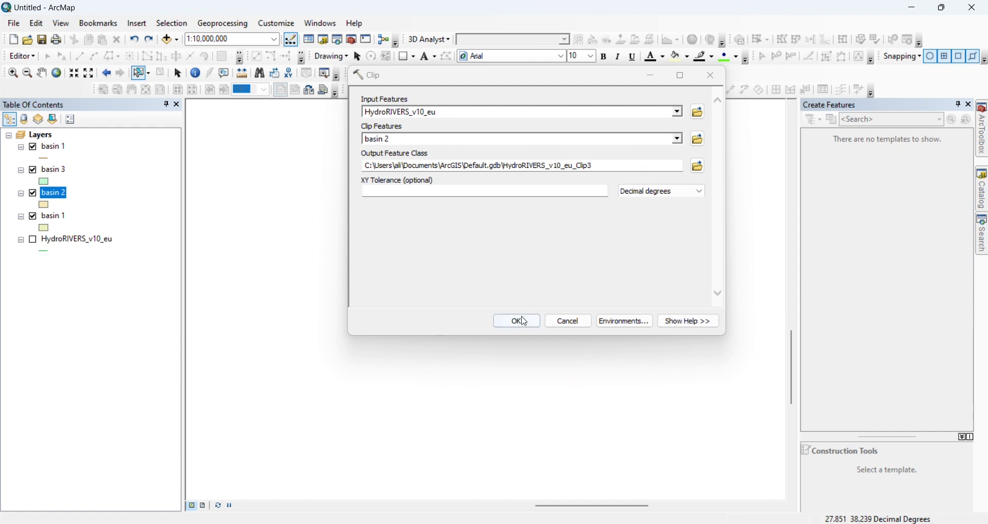
pyautogui.click(518, 321)
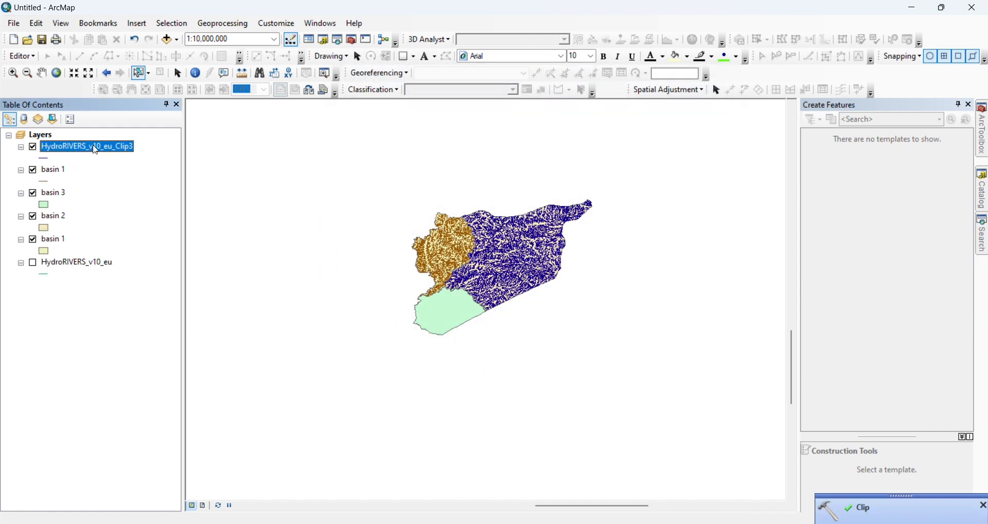
# Rename the clipped river layer of the eastern basin as "basin2".
pyautogui.write('basi')
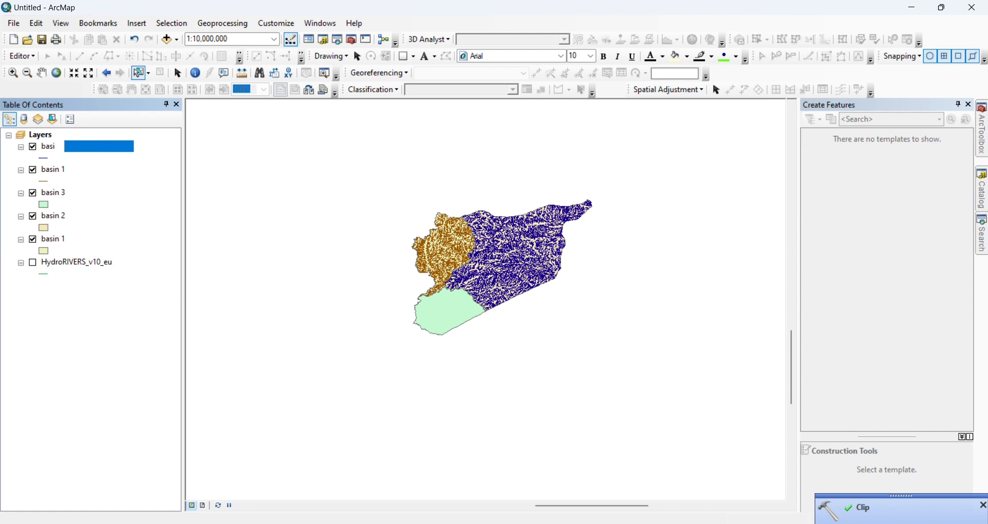
pyautogui.write('n 1')
pyautogui.press('BackSpace')
pyautogui.write('2')
pyautogui.press('Return')
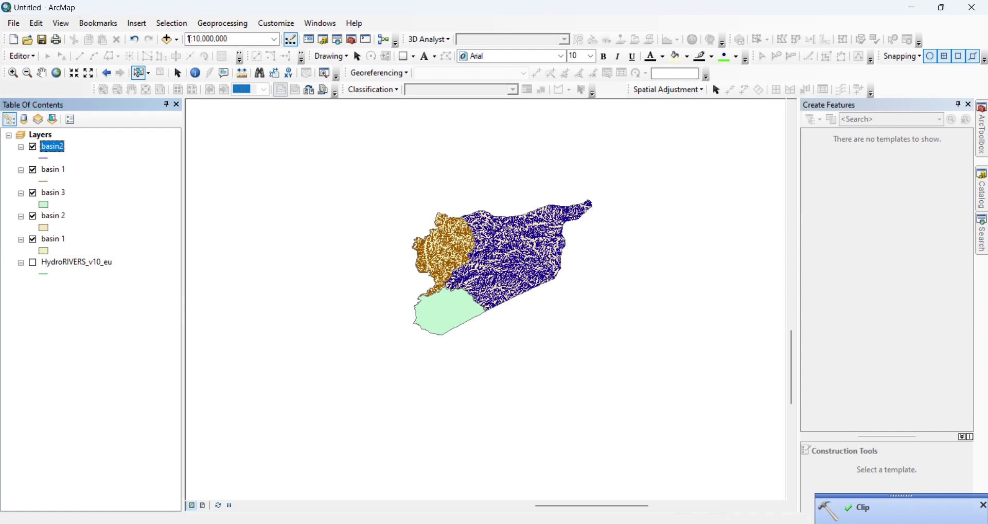
# Clip the HydroRIVERS_v10_eu rivers with the basin 3 polygon layer as clip features.
pyautogui.click(223, 23)
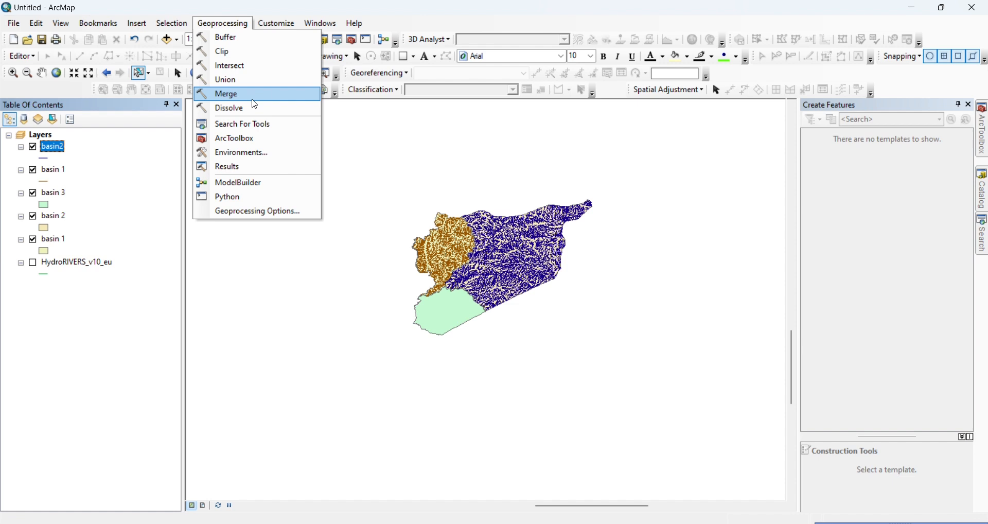
pyautogui.click(231, 52)
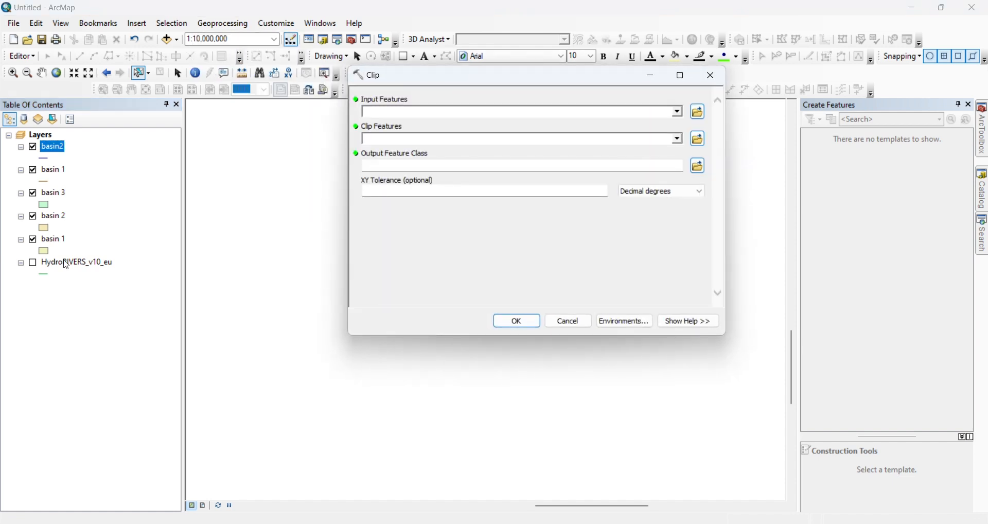
pyautogui.moveTo(66, 265); pyautogui.dragTo(371, 115)
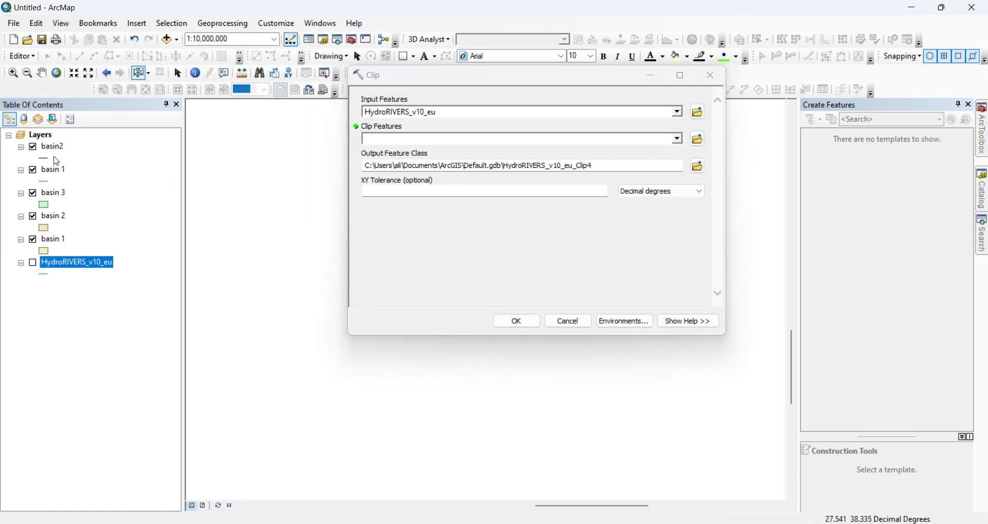
pyautogui.moveTo(54, 197); pyautogui.dragTo(372, 148)
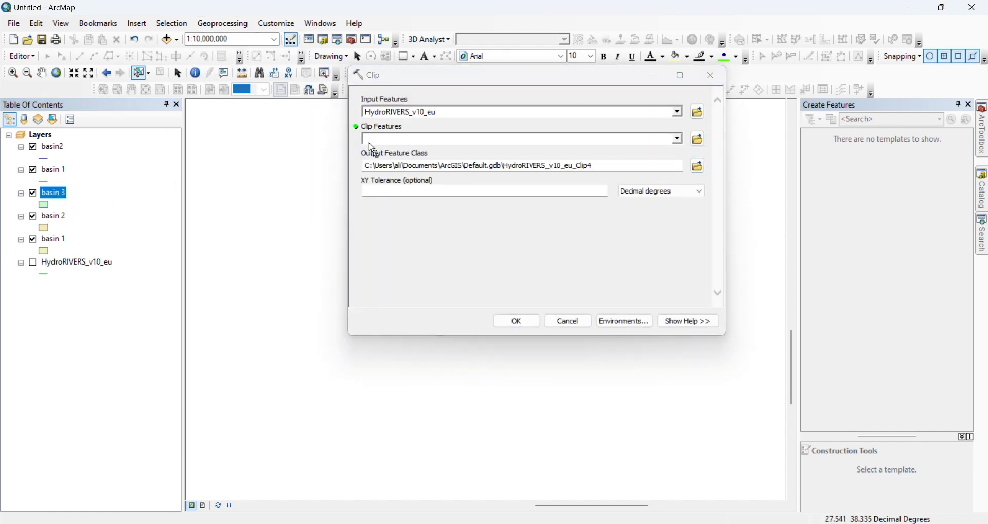
pyautogui.click(517, 322)
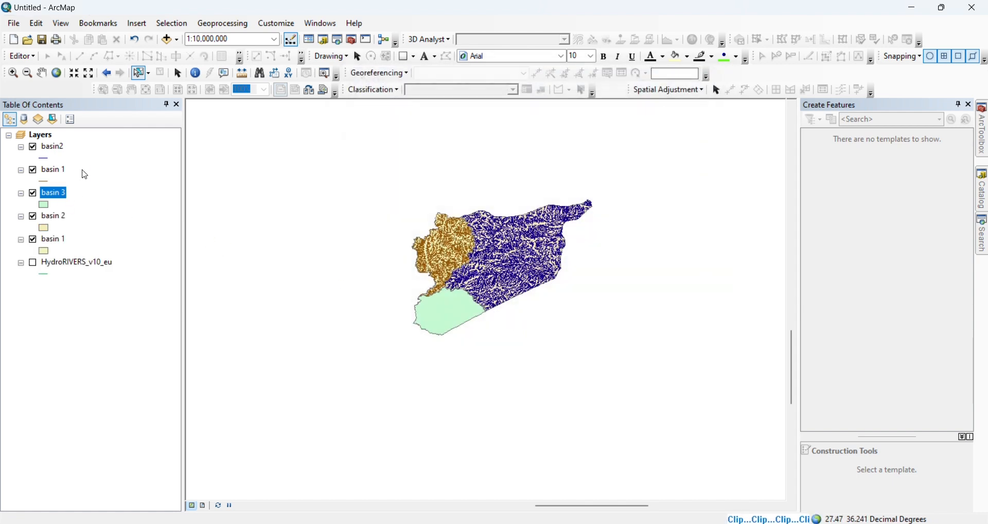
# Rename the clipped river layer of the southwestern basin as "basin 3".
pyautogui.click(80, 148)
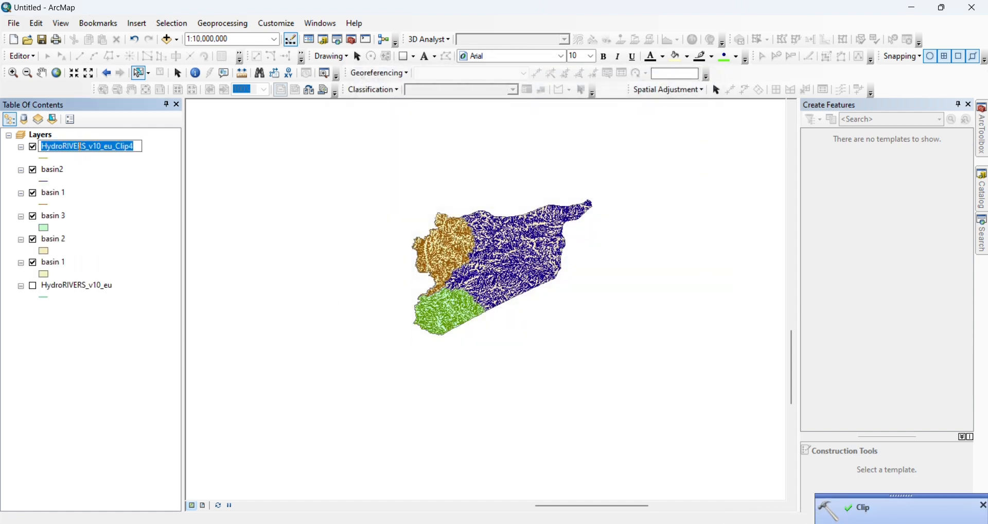
pyautogui.write('basin 3')
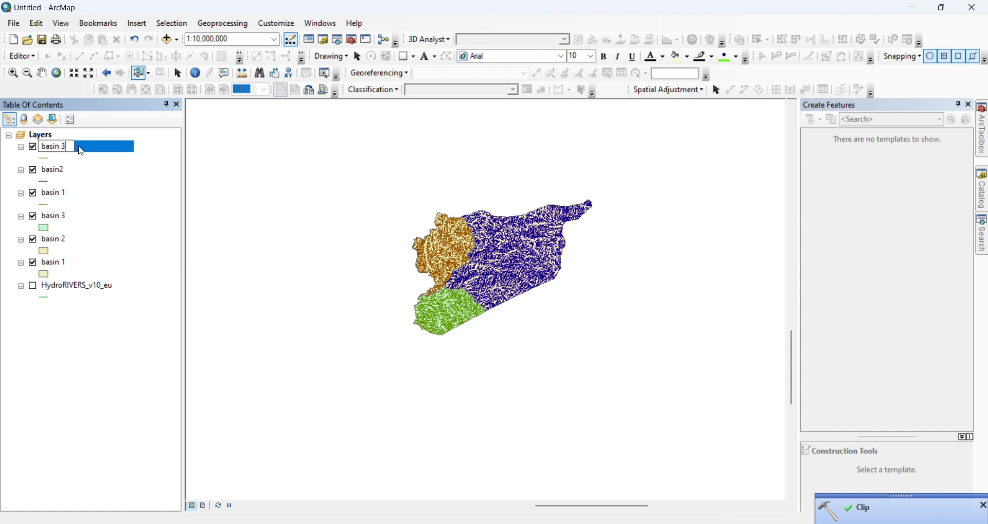
pyautogui.press('Return')
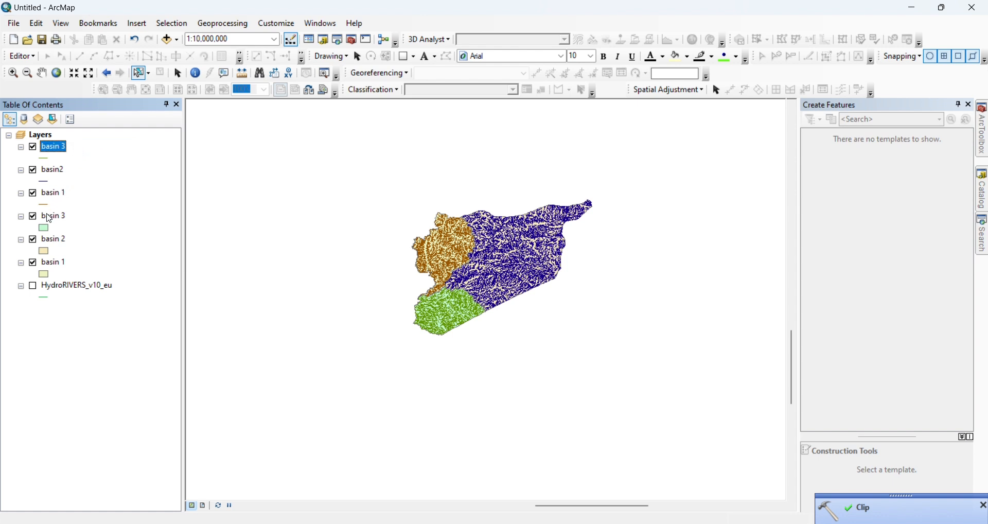
# Remove the three basin polygon layers together, keeping the clipped river layers.
pyautogui.click(49, 264)
pyautogui.keyDown('shift'); pyautogui.click(52, 239); pyautogui.keyUp('shift')
pyautogui.keyDown('shift'); pyautogui.click(51, 217); pyautogui.keyUp('shift')
pyautogui.rightClick(52, 219)
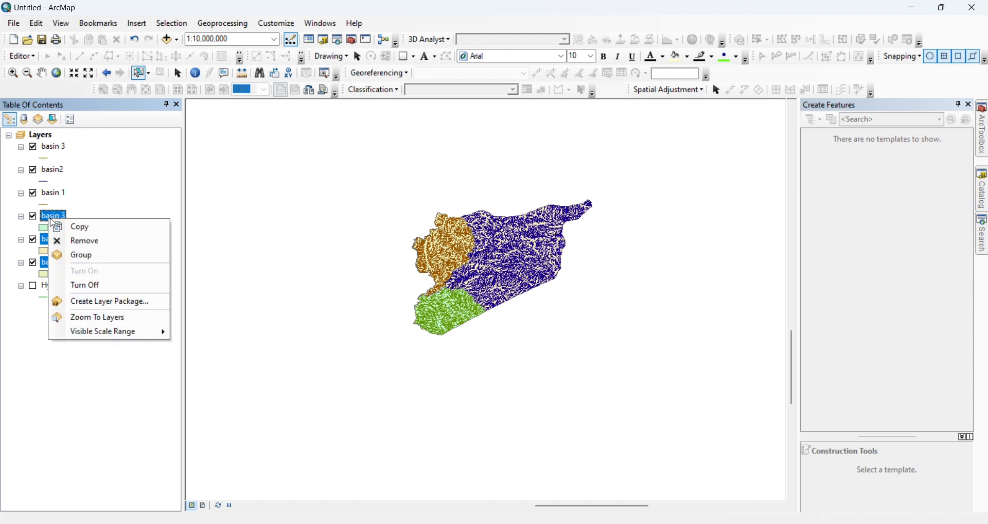
pyautogui.click(78, 241)
# Remove the full HydroRIVERS_v10_eu rivers layer from the map.
pyautogui.click(55, 222)
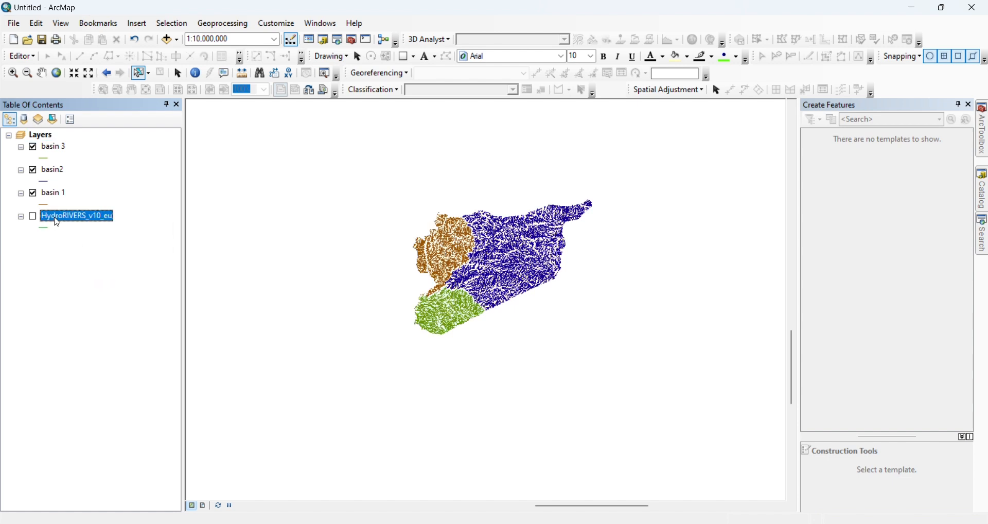
pyautogui.rightClick(56, 222)
pyautogui.click(87, 239)
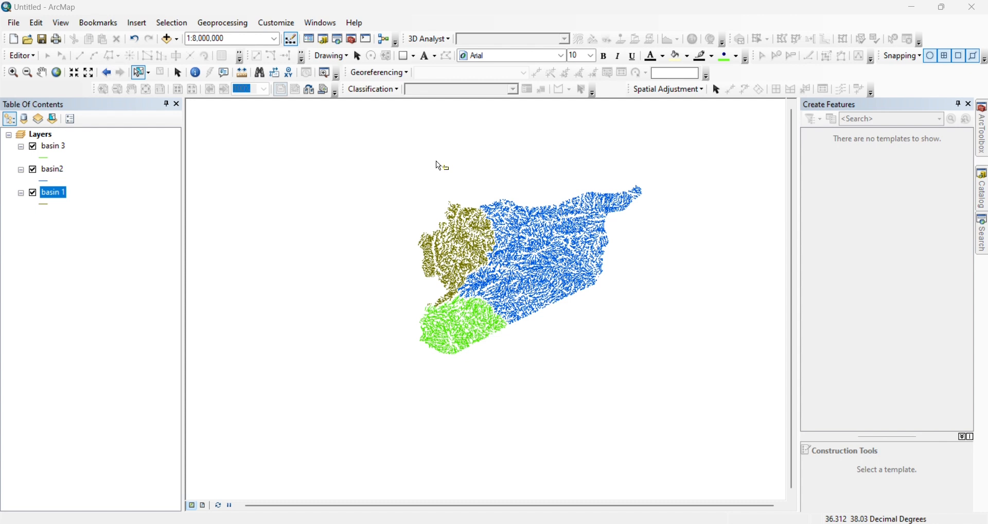
# Symbolize the basin 1 rivers by unique values of ORD_STRA, adding all values and switching off the all other values class.
pyautogui.rightClick(52, 194)
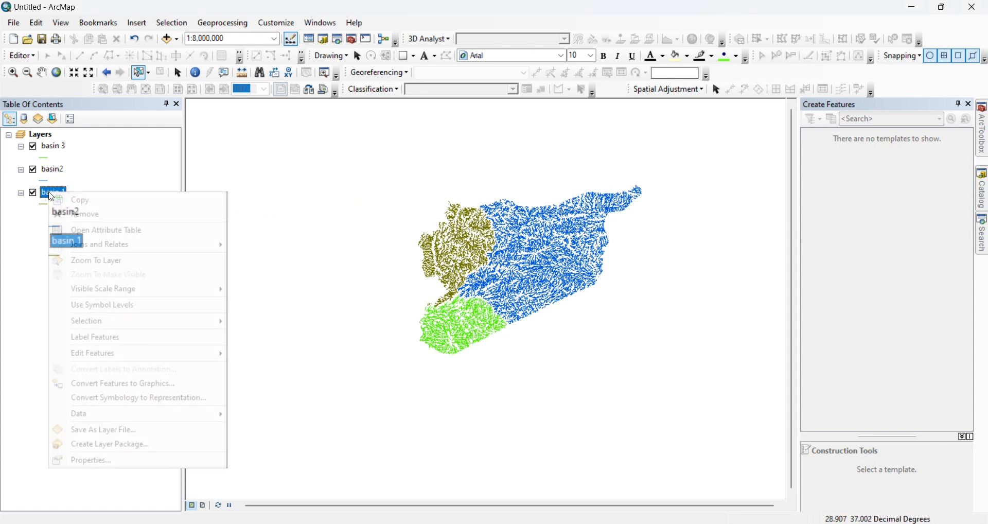
pyautogui.click(112, 461)
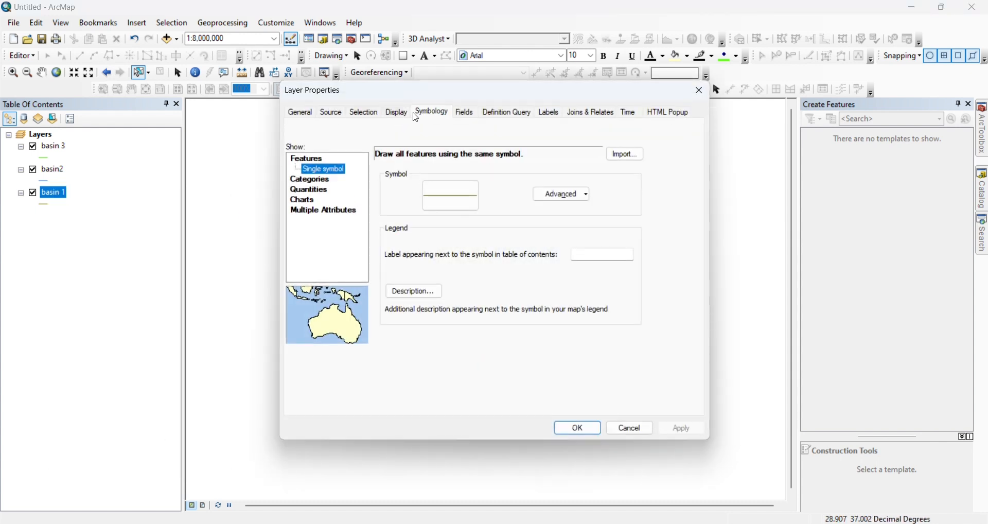
pyautogui.click(319, 181)
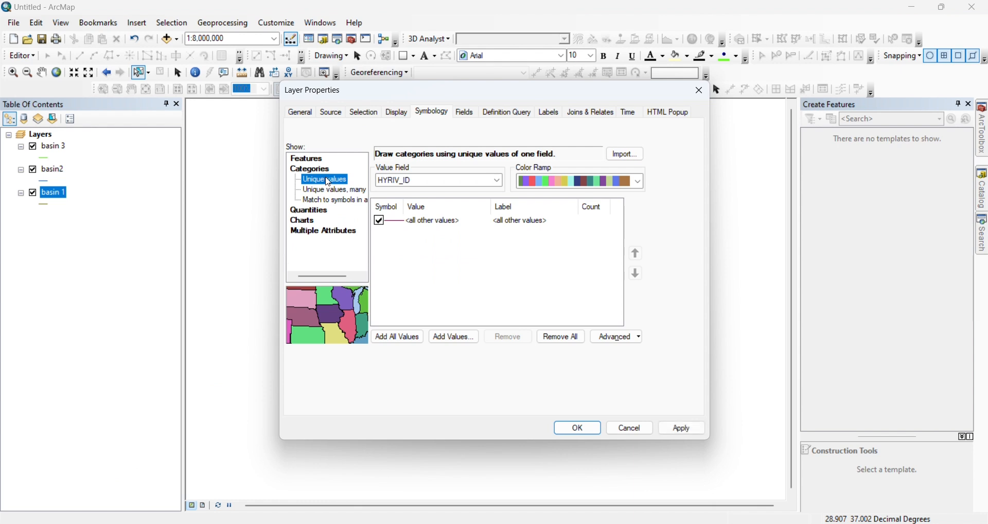
pyautogui.click(425, 181)
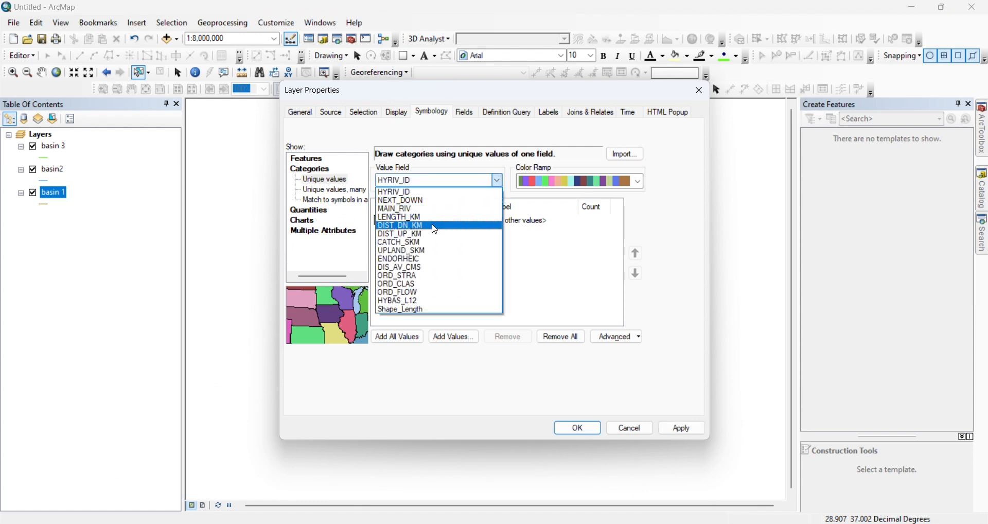
pyautogui.click(412, 275)
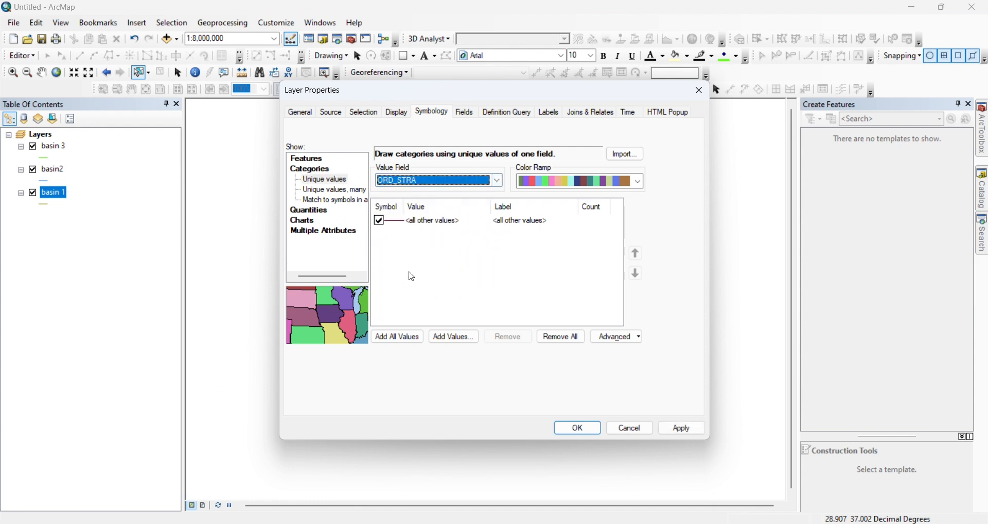
pyautogui.click(380, 221)
pyautogui.click(406, 336)
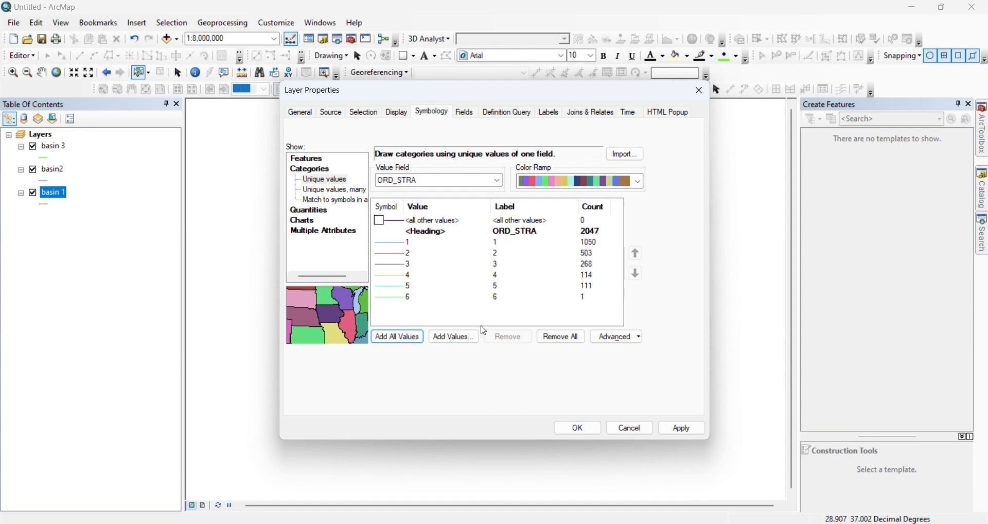
pyautogui.click(682, 428)
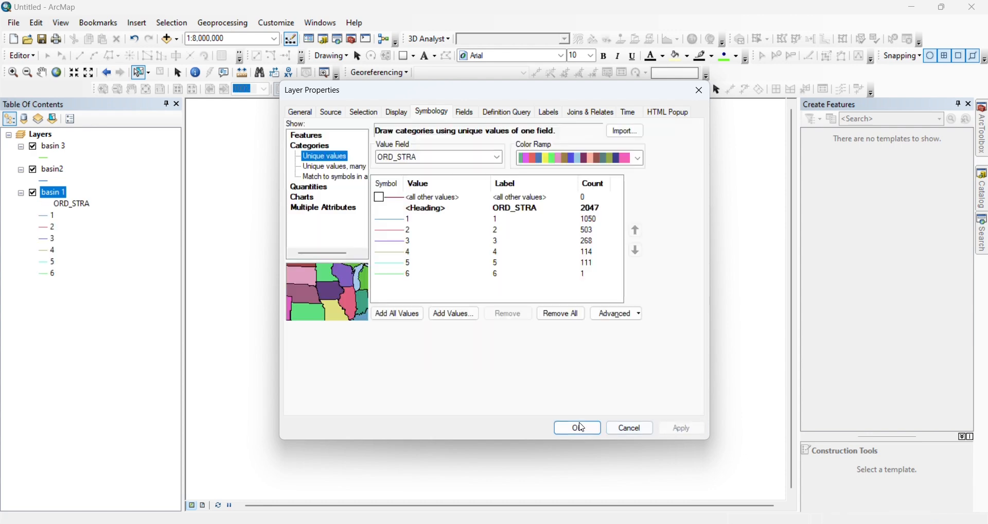
pyautogui.click(578, 428)
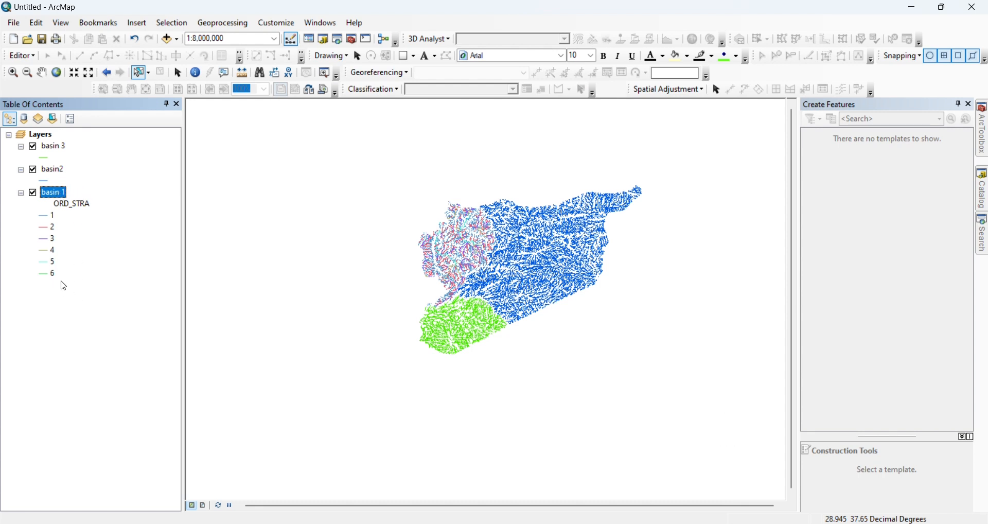
# Symbolize the basin2 rivers by unique values of ORD_STRA, with all values added and all other values switched off.
pyautogui.rightClick(56, 173)
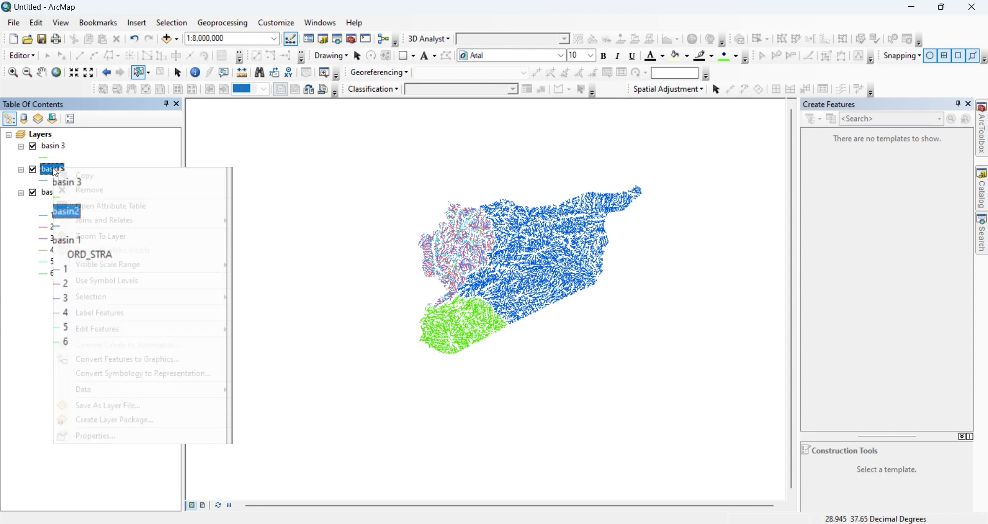
pyautogui.click(132, 435)
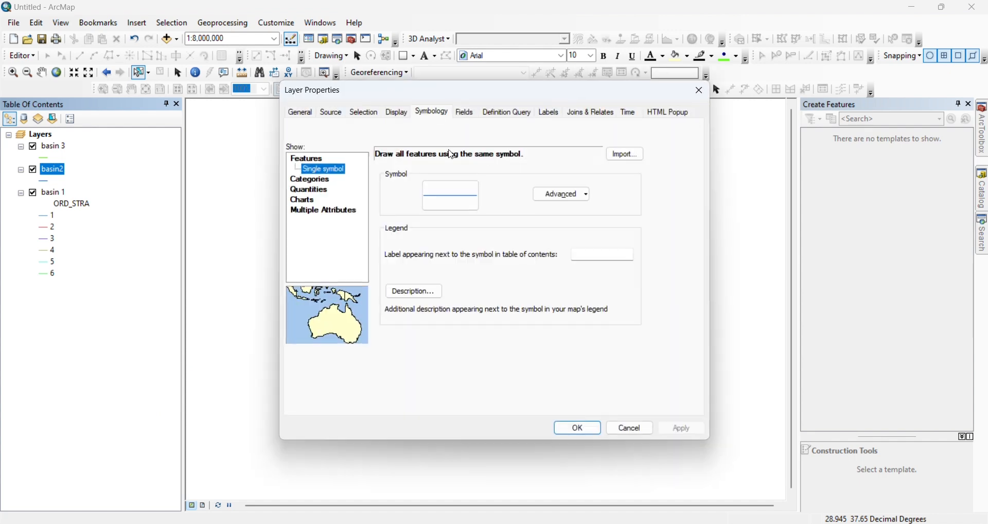
pyautogui.click(319, 178)
pyautogui.click(399, 183)
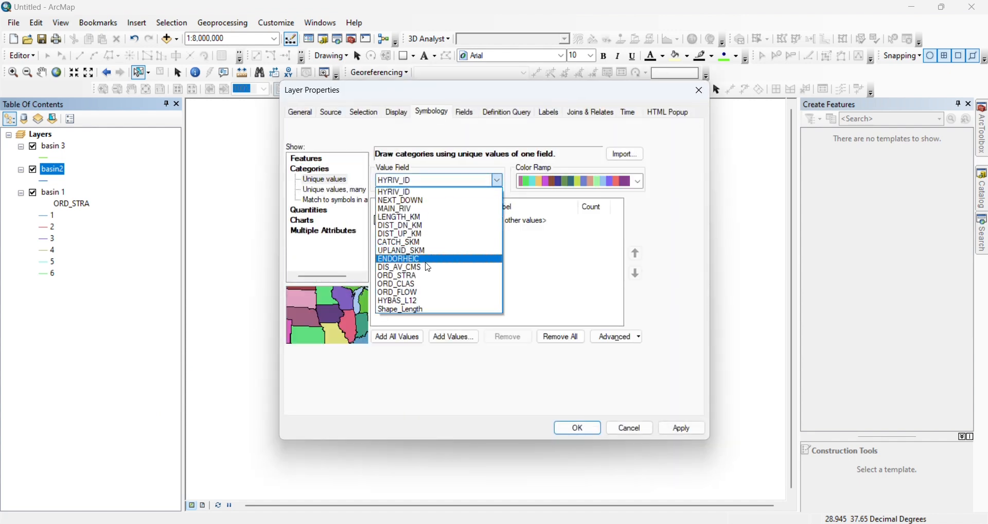
pyautogui.click(408, 283)
pyautogui.click(380, 221)
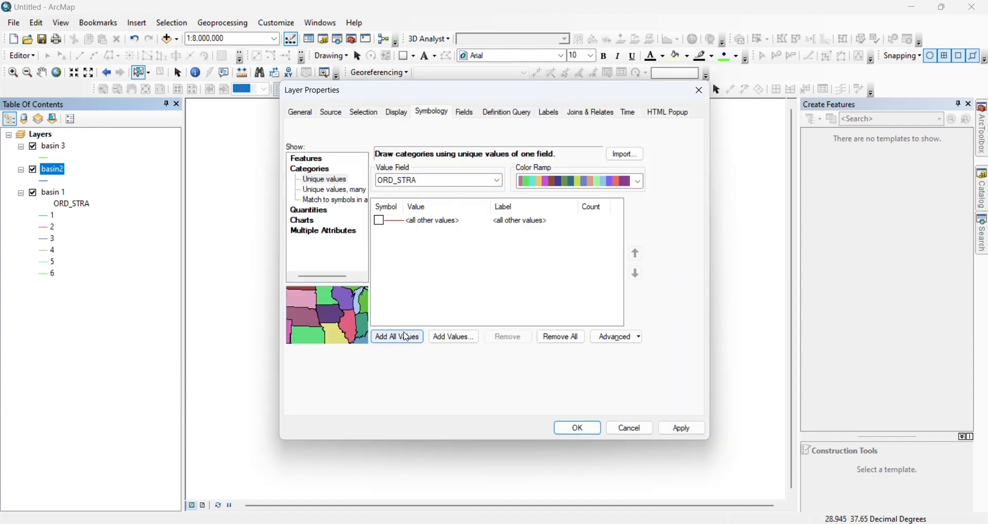
pyautogui.click(398, 337)
pyautogui.click(682, 428)
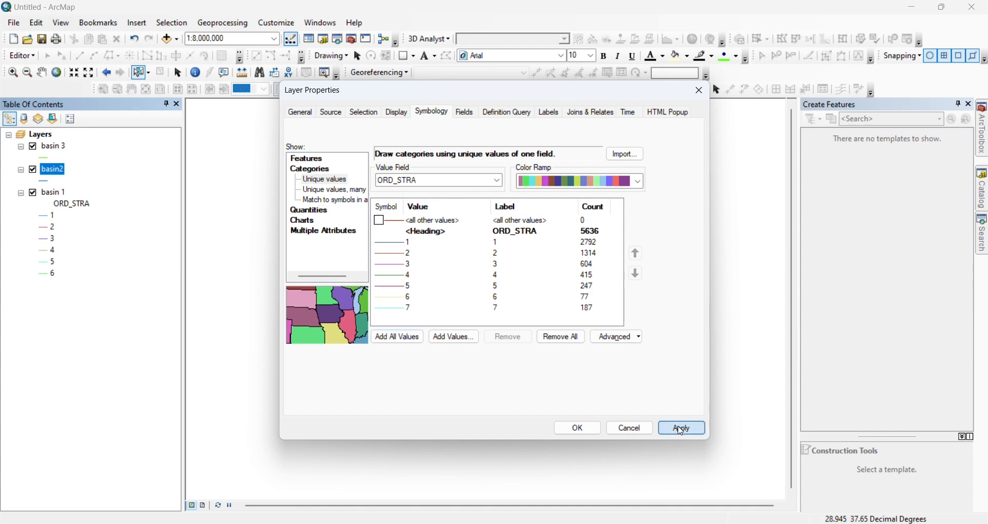
pyautogui.click(591, 431)
# Symbolize the basin 3 rivers as unique ORD_STRA categories, adding every value and excluding all other values.
pyautogui.click(53, 146)
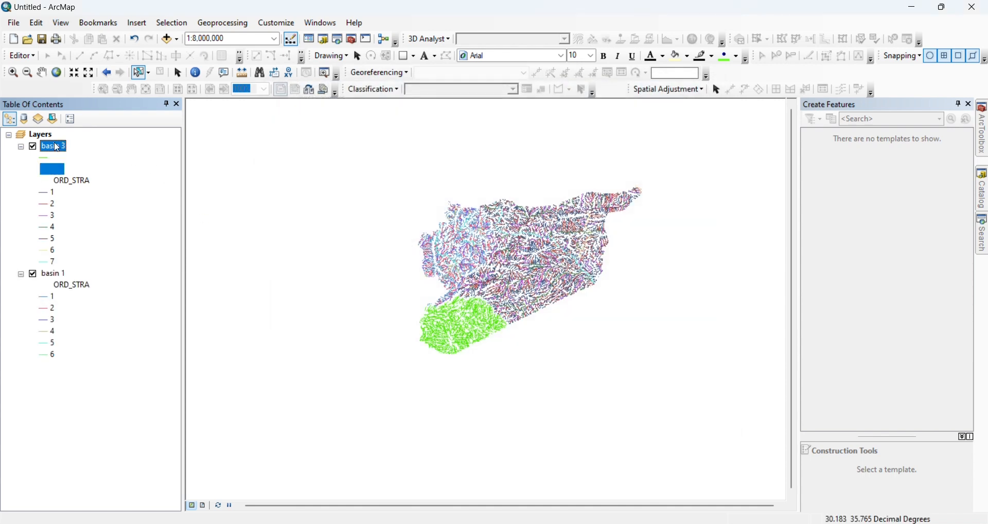
pyautogui.rightClick(53, 146)
pyautogui.click(103, 409)
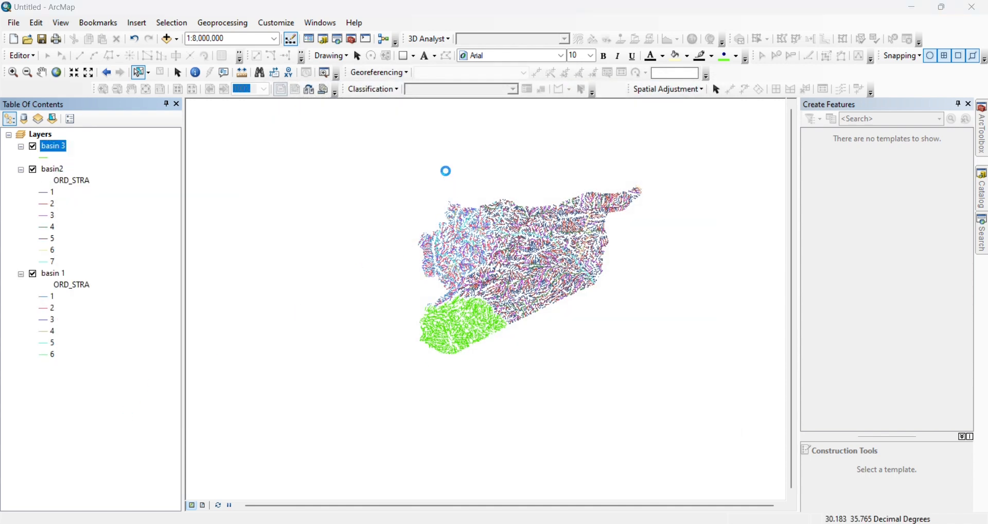
pyautogui.click(313, 179)
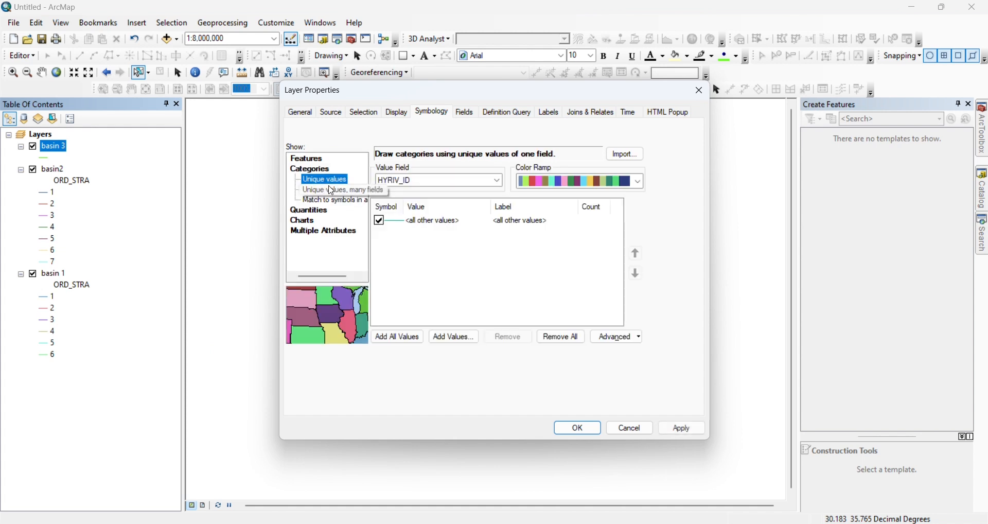
pyautogui.click(406, 181)
pyautogui.click(421, 278)
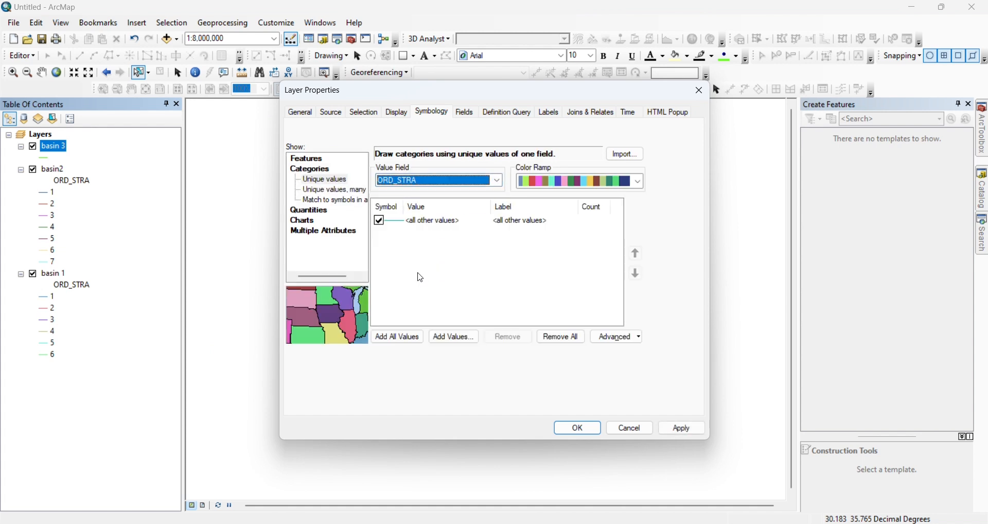
pyautogui.click(378, 209)
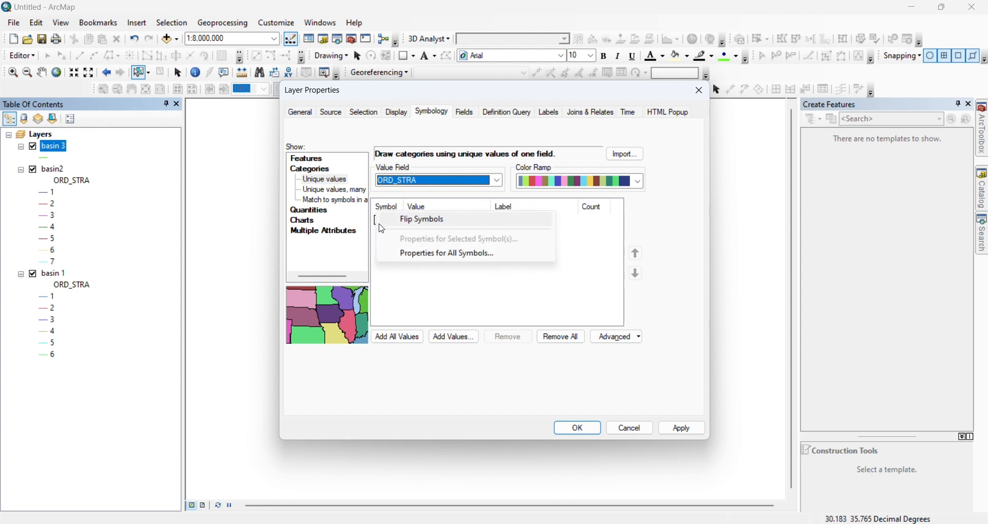
pyautogui.click(377, 221)
pyautogui.click(403, 338)
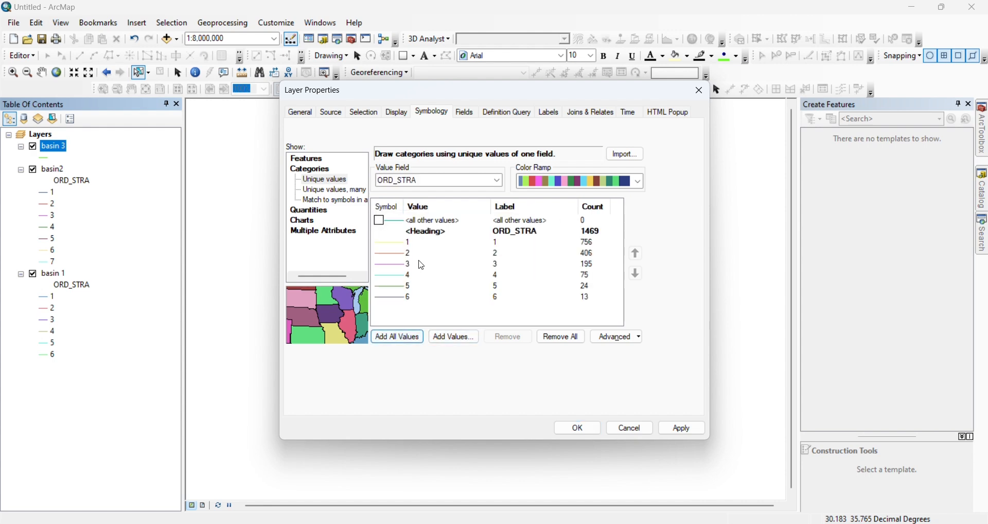
pyautogui.click(682, 428)
pyautogui.click(577, 430)
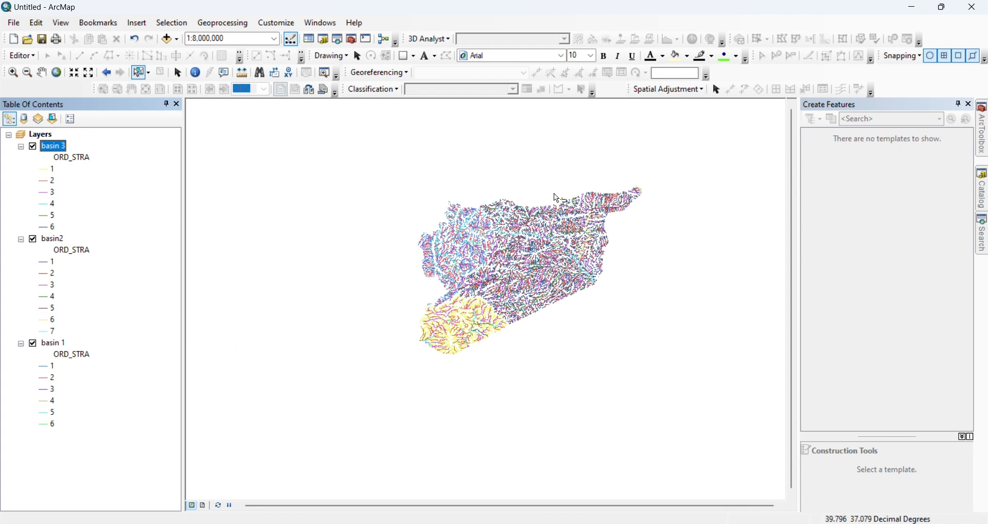
# Set up Split By Attributes with basin 1 as the input table and ORD_STRA as the split field.
pyautogui.click(984, 237)
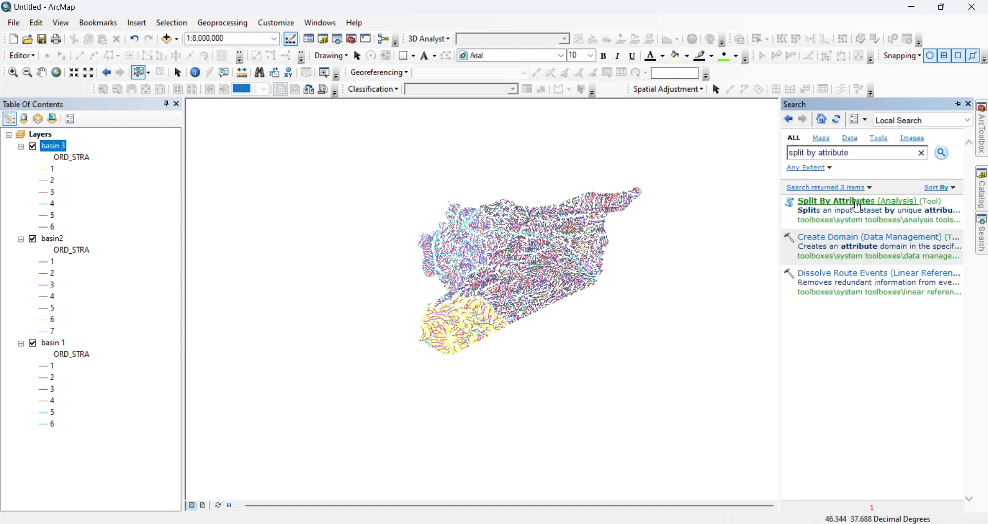
pyautogui.click(856, 203)
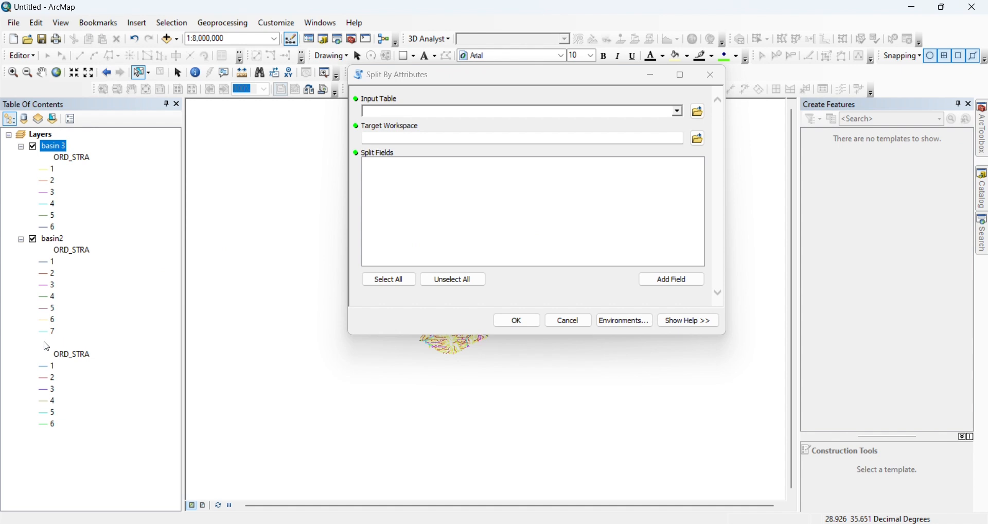
pyautogui.moveTo(54, 343); pyautogui.dragTo(402, 109)
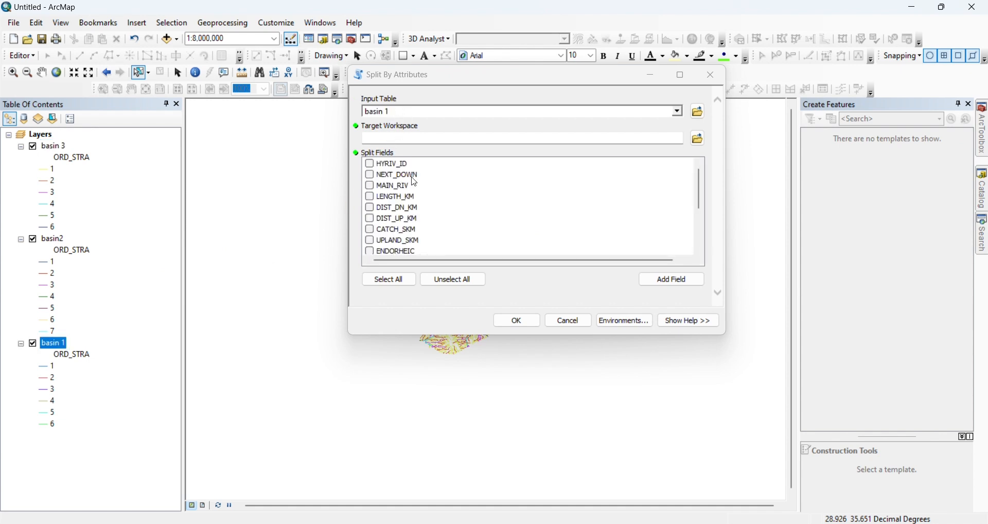
pyautogui.scroll(-3, 413, 186)
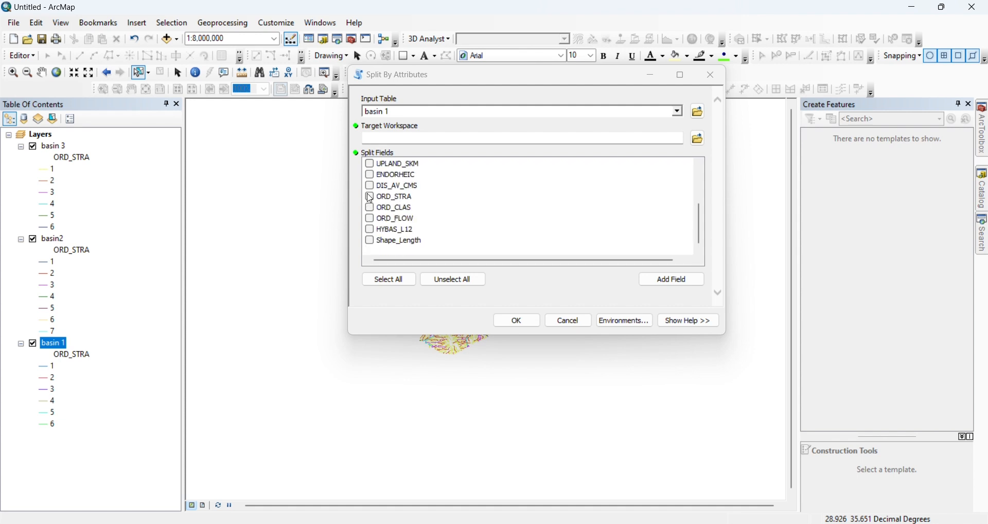
pyautogui.click(370, 198)
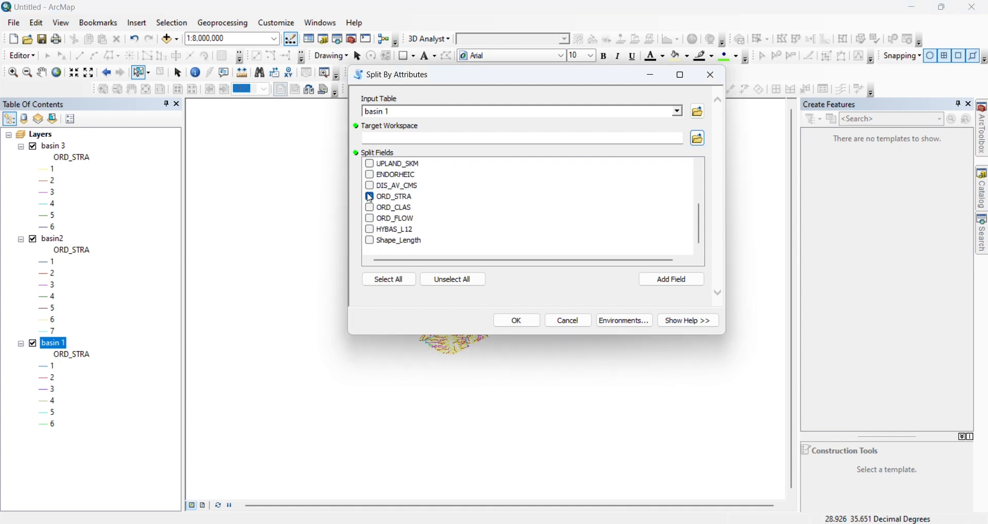
# Set the basin 1 folder inside basins as the target workspace and run the split.
pyautogui.click(699, 139)
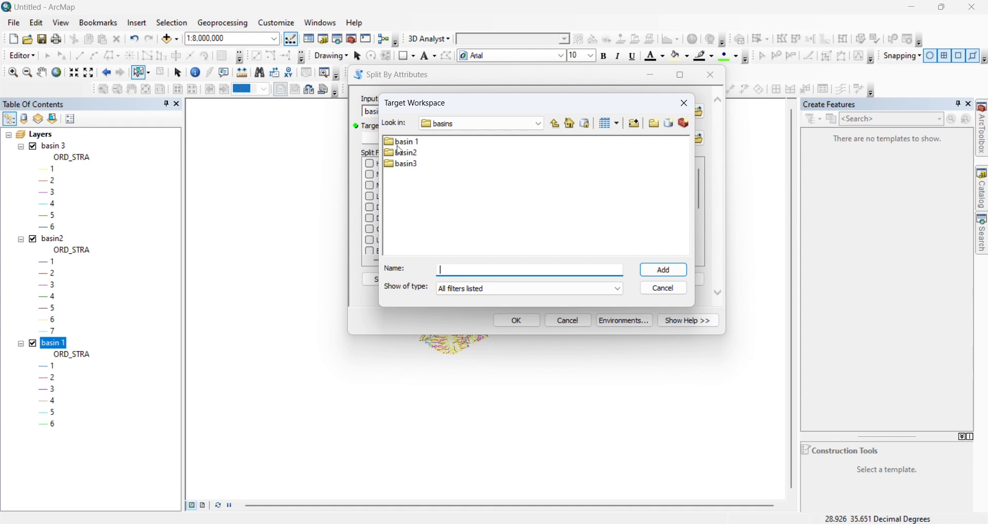
pyautogui.doubleClick(401, 143)
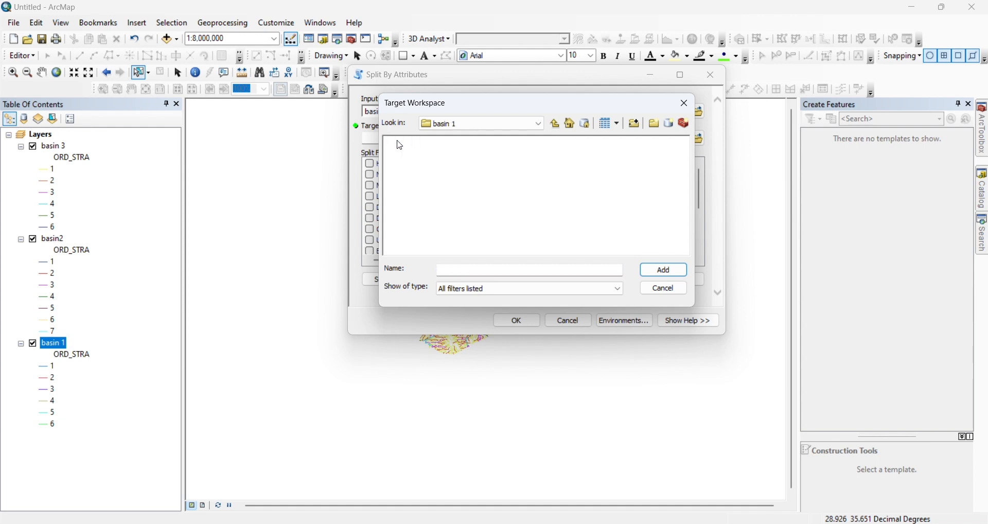
pyautogui.click(556, 123)
pyautogui.click(403, 143)
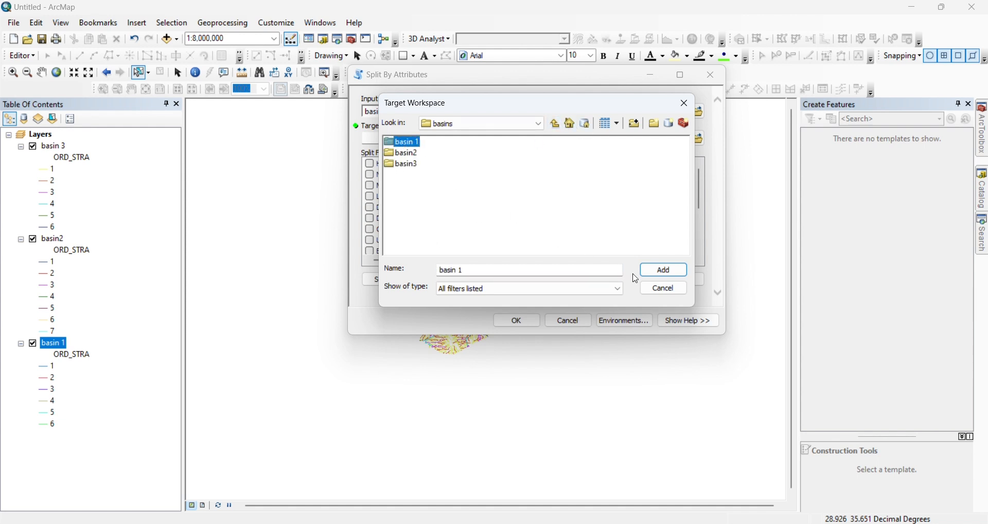
pyautogui.click(652, 272)
pyautogui.click(517, 322)
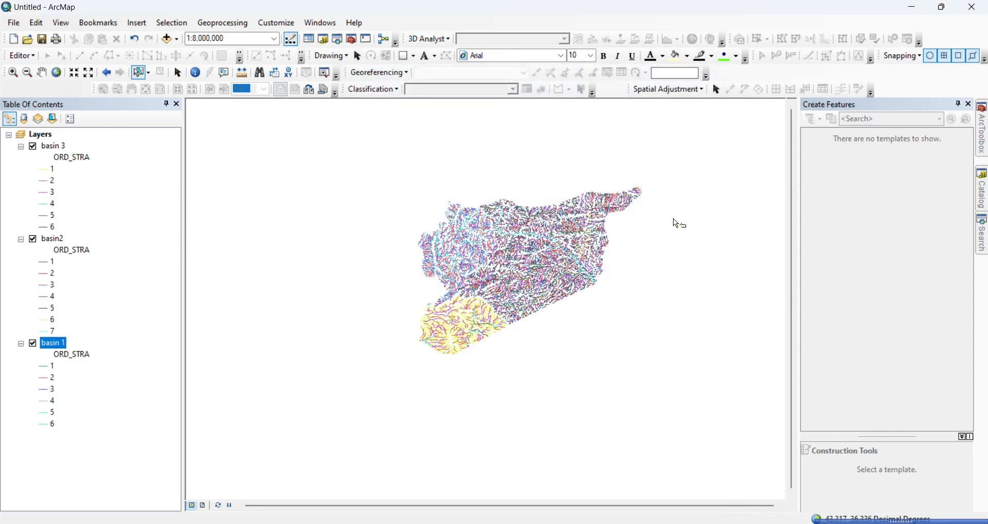
# Run Split By Attributes on basin2 by the ORD_STRA field, with the basin2 folder as target workspace.
pyautogui.click(985, 234)
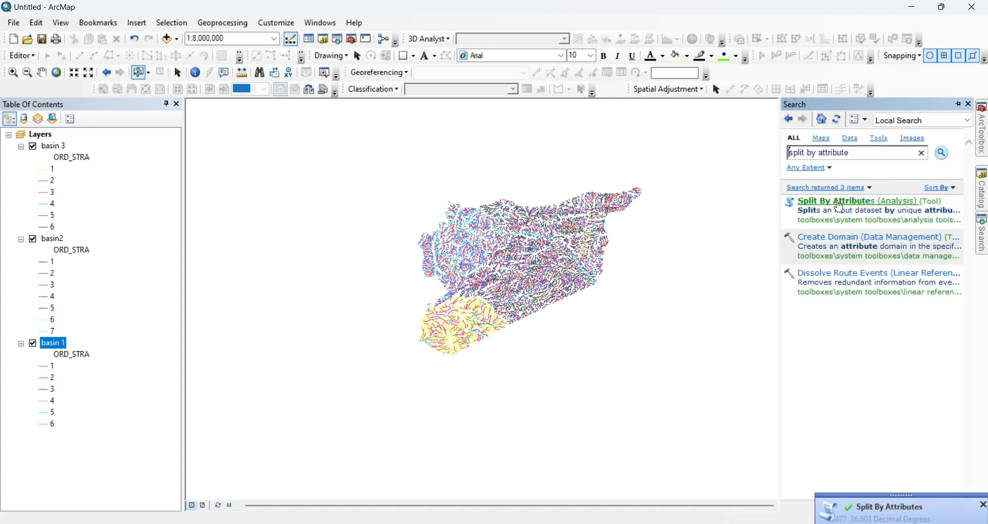
pyautogui.click(843, 206)
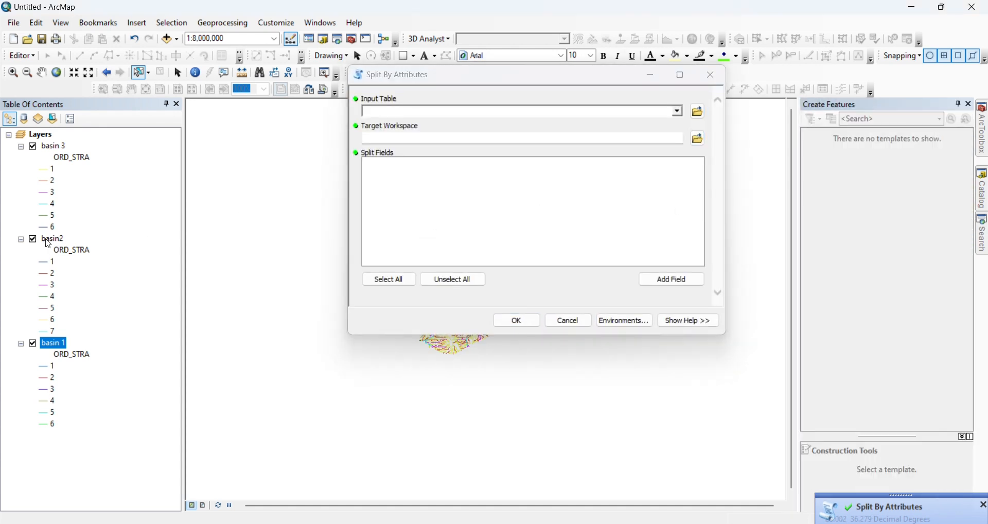
pyautogui.moveTo(49, 245); pyautogui.dragTo(389, 113)
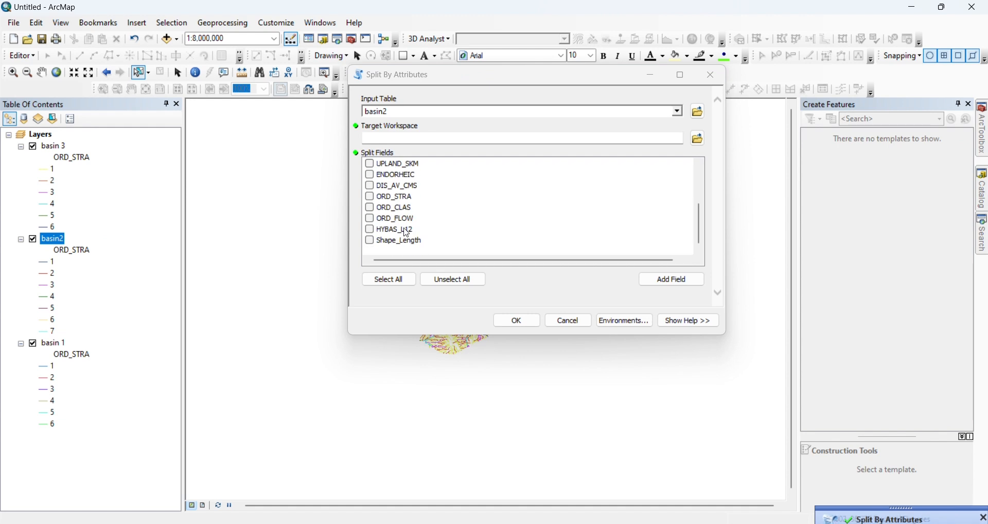
pyautogui.click(370, 197)
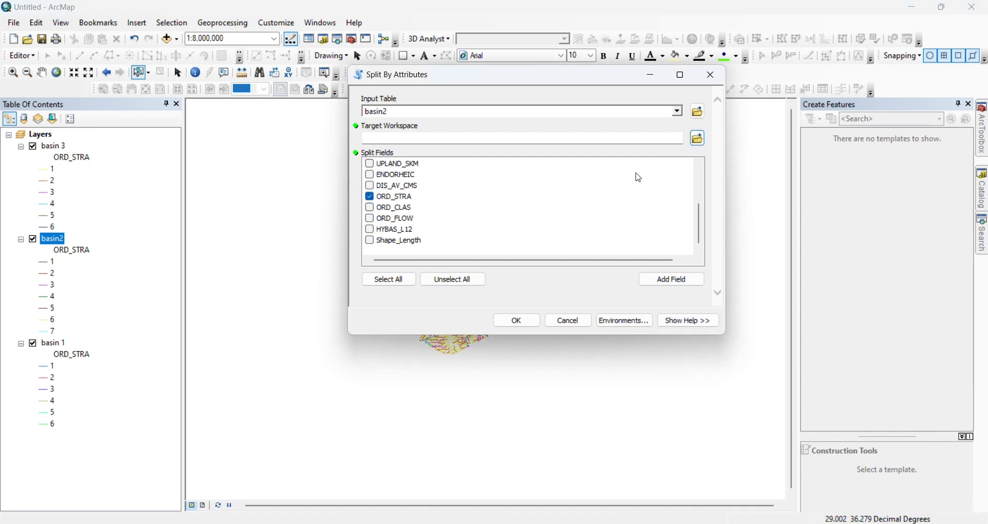
pyautogui.click(700, 139)
pyautogui.click(416, 156)
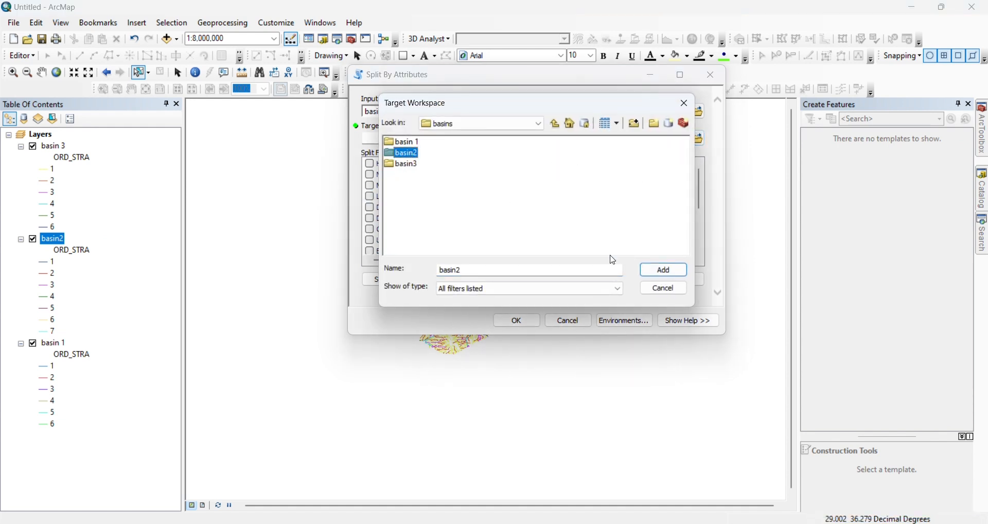
pyautogui.click(662, 271)
pyautogui.click(519, 321)
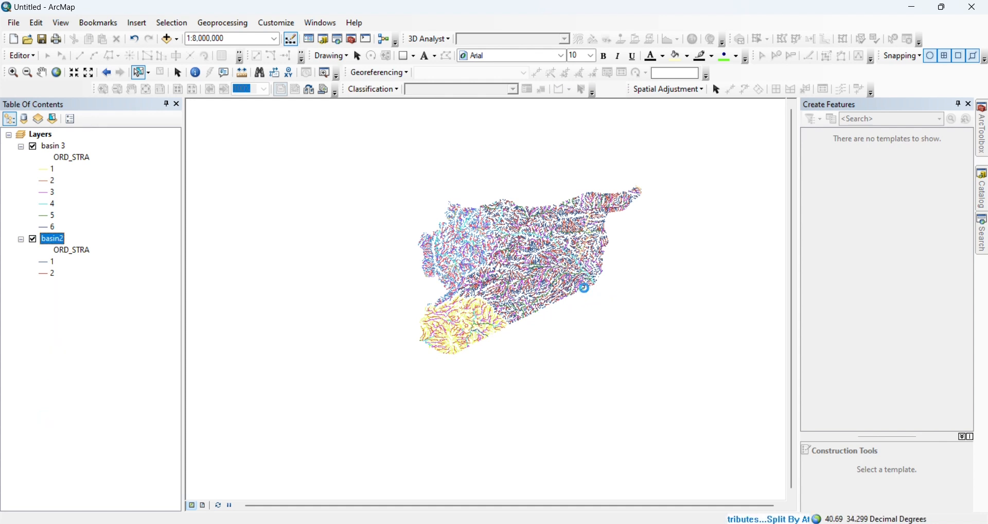
# Run Split By Attributes on basin 3 by the ORD_STRA field, with the basin3 folder as target workspace.
pyautogui.moveTo(985, 242)
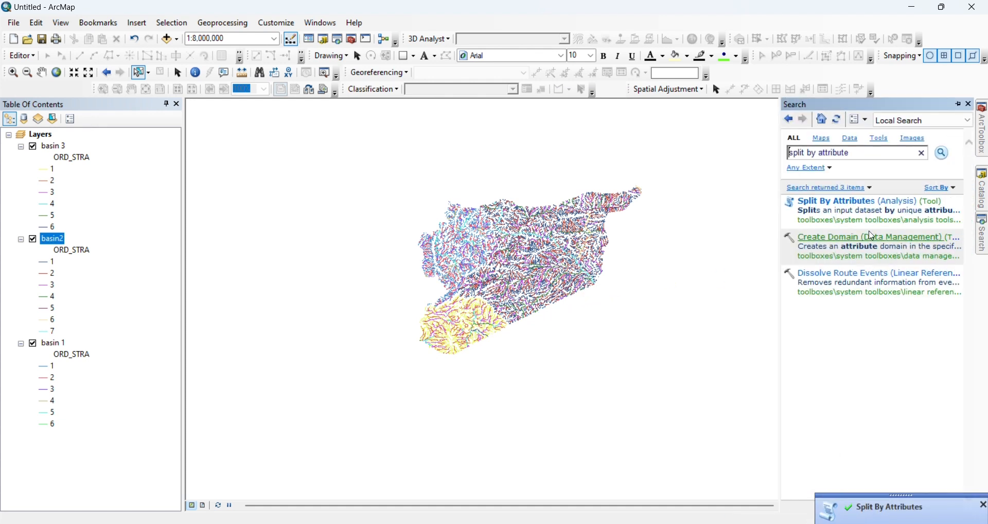
pyautogui.click(824, 200)
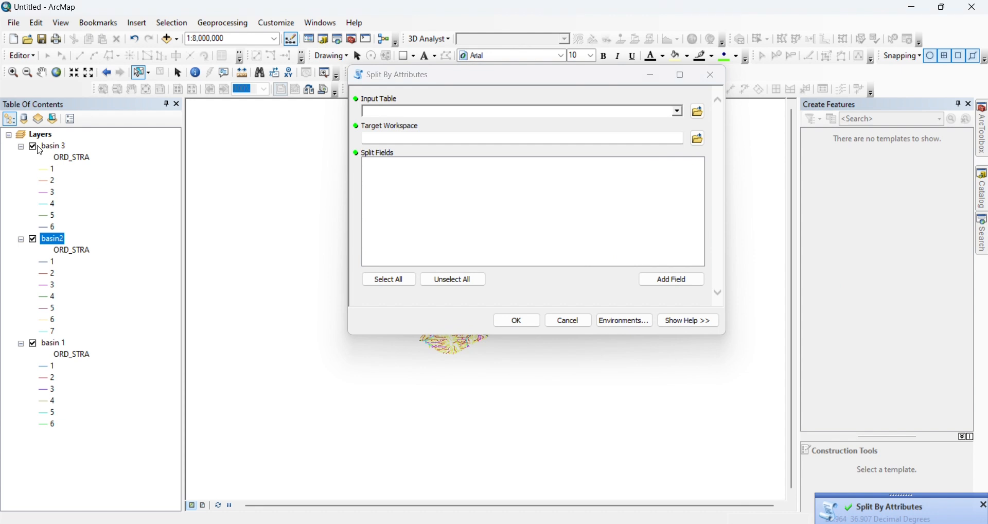
pyautogui.moveTo(47, 149); pyautogui.dragTo(394, 112)
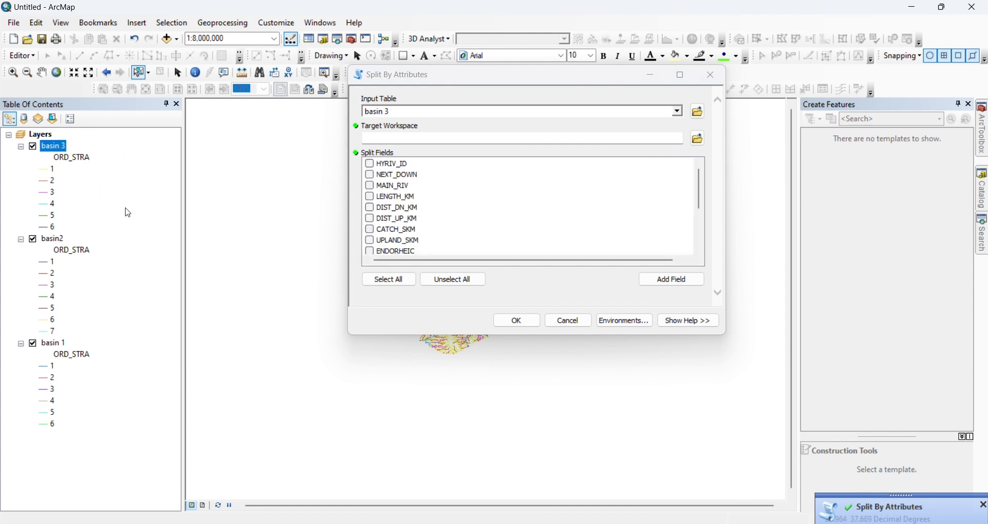
pyautogui.scroll(-3, 396, 213)
pyautogui.click(371, 198)
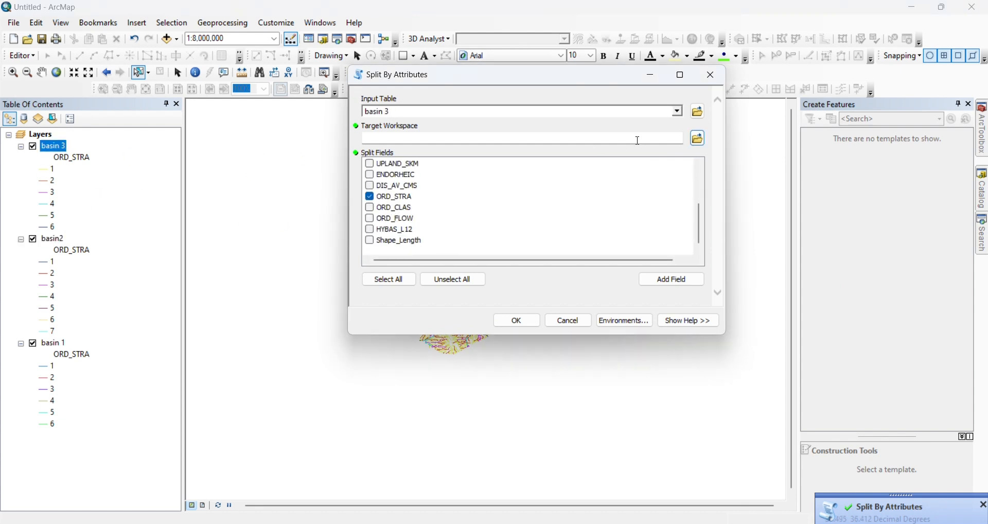
pyautogui.click(698, 138)
pyautogui.click(409, 164)
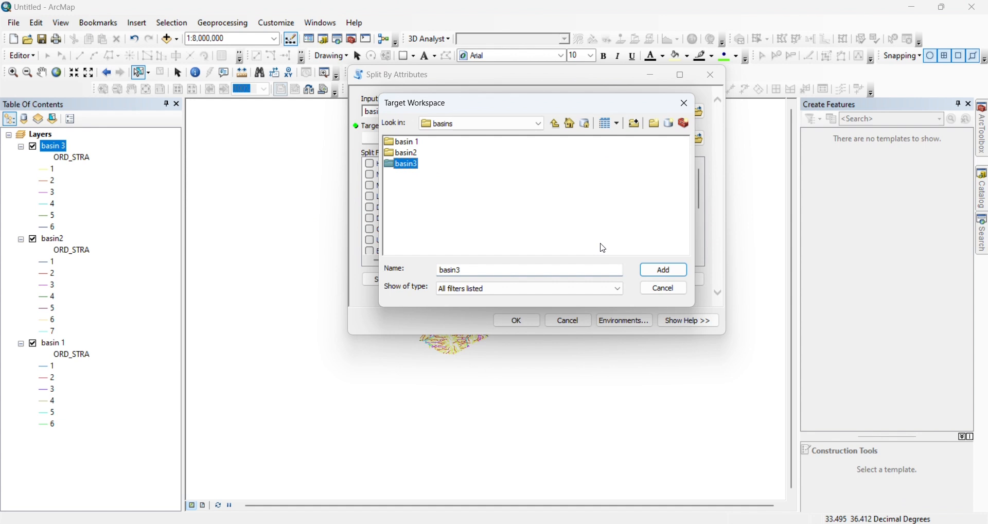
pyautogui.click(665, 271)
pyautogui.click(521, 322)
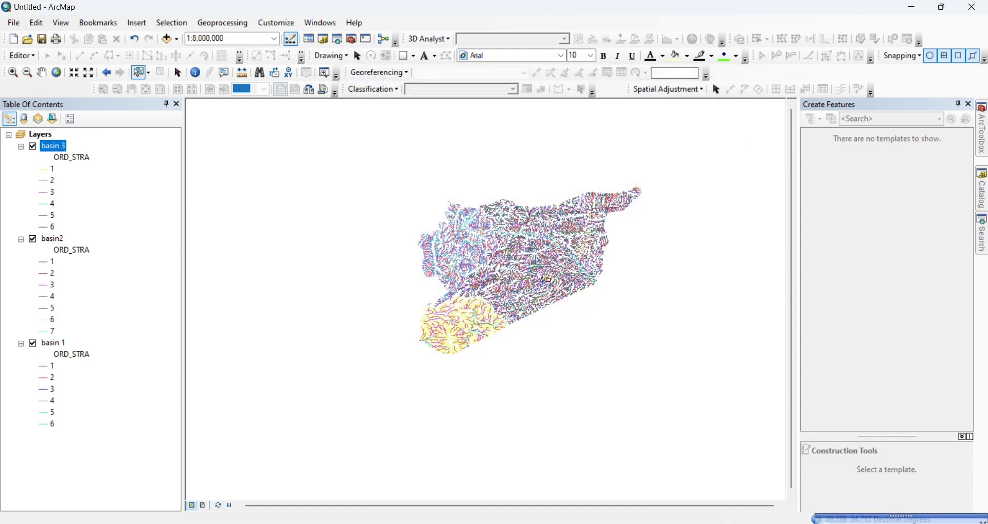
# Examine the split shapefiles inside the basin 1, basin2 and basin3 folders of basins.
pyautogui.click(983, 212)
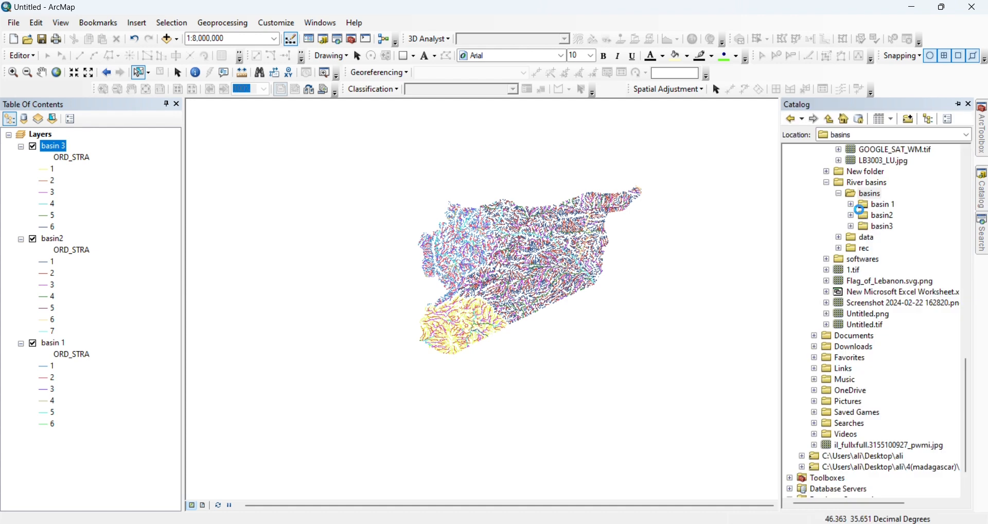
pyautogui.click(854, 206)
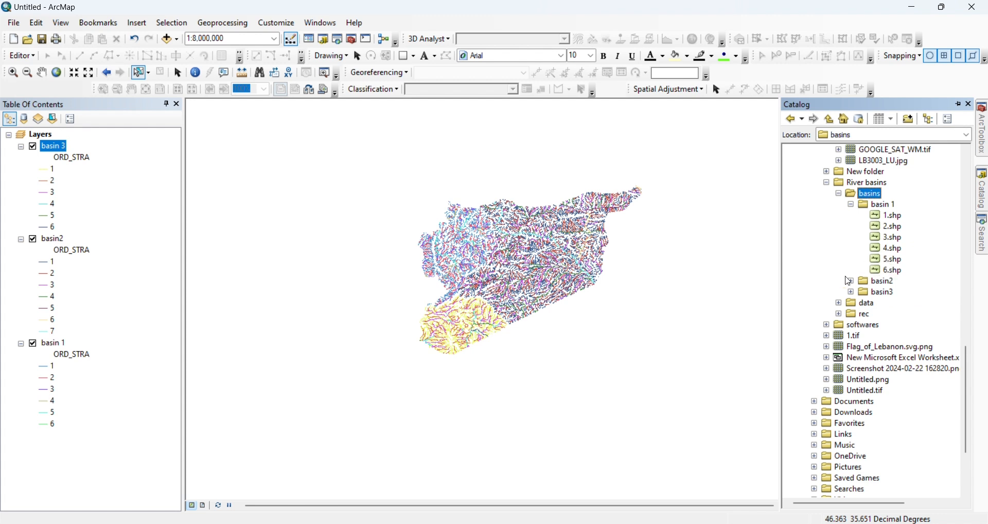
pyautogui.click(854, 284)
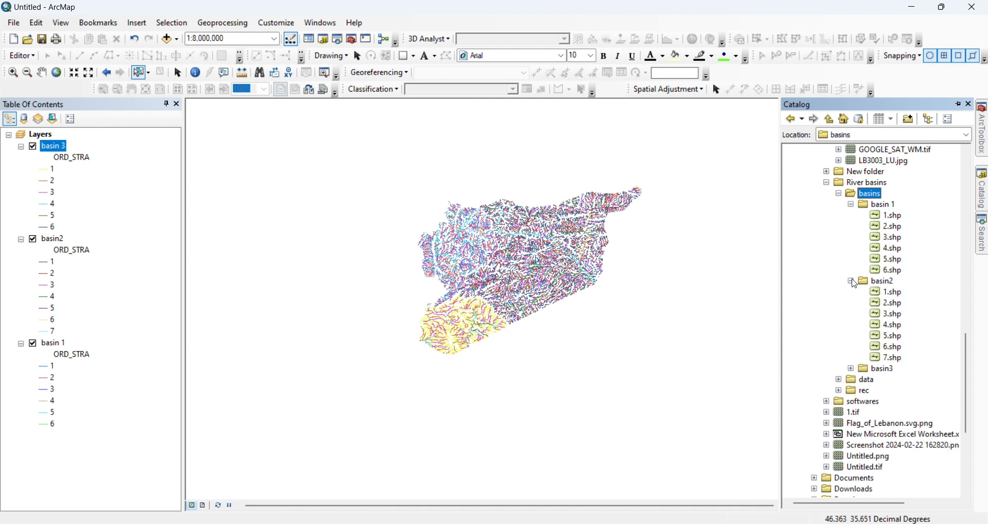
pyautogui.click(852, 368)
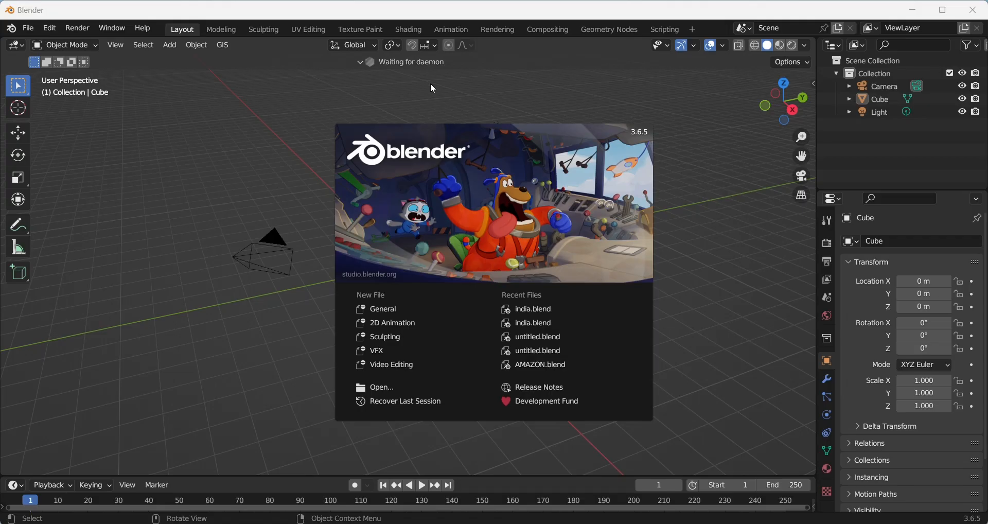
# Switch to Blender, dismiss the splash screen and delete the default cube and light.
pyautogui.click(434, 90)
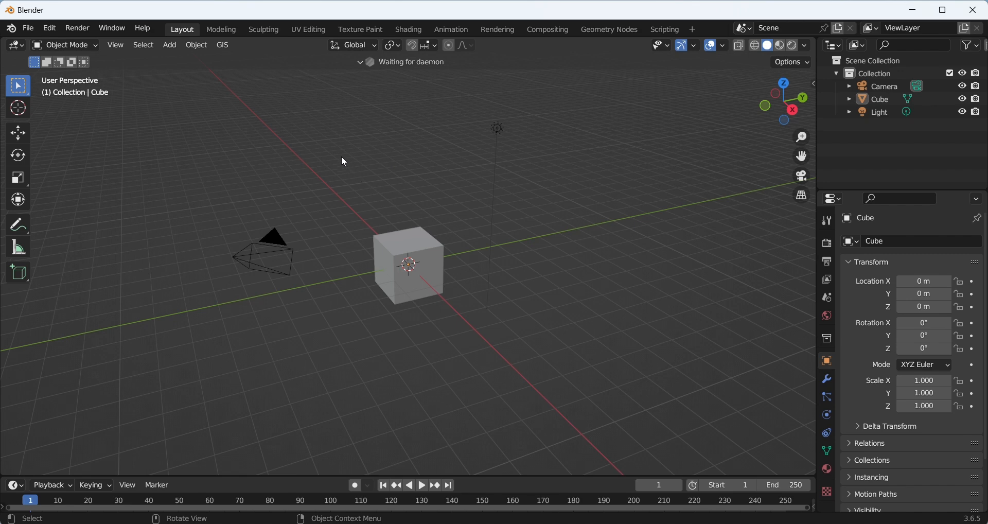
pyautogui.moveTo(331, 154); pyautogui.dragTo(560, 319)
pyautogui.press('Delete')
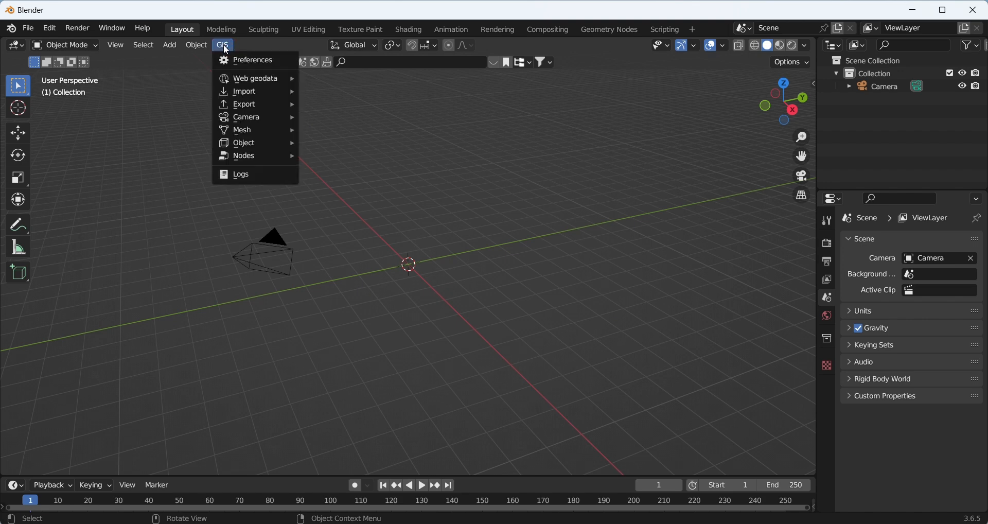
# Import the shapefile 6.shp from the basin 1 folder with Geometry elevation and the Web Mercator CRS.
pyautogui.moveTo(261, 96)
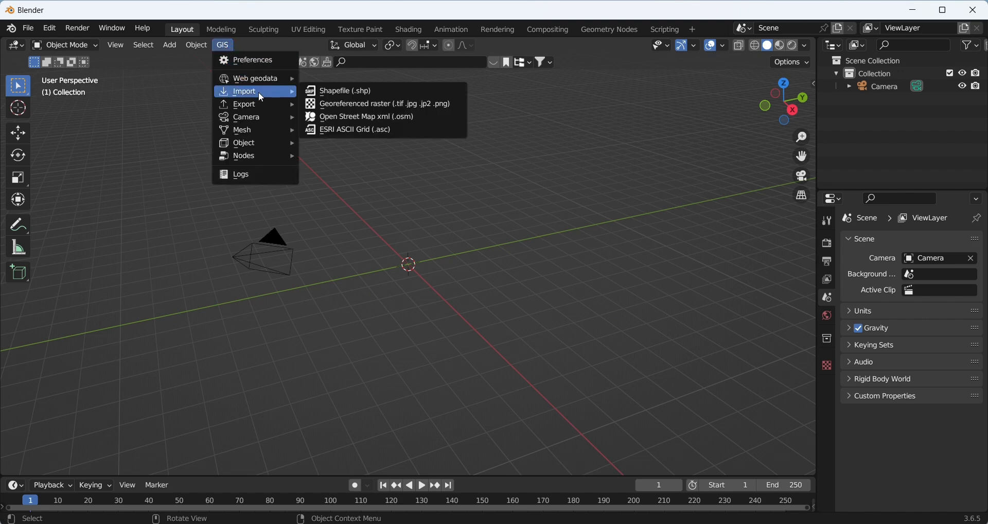
pyautogui.click(337, 93)
pyautogui.click(338, 96)
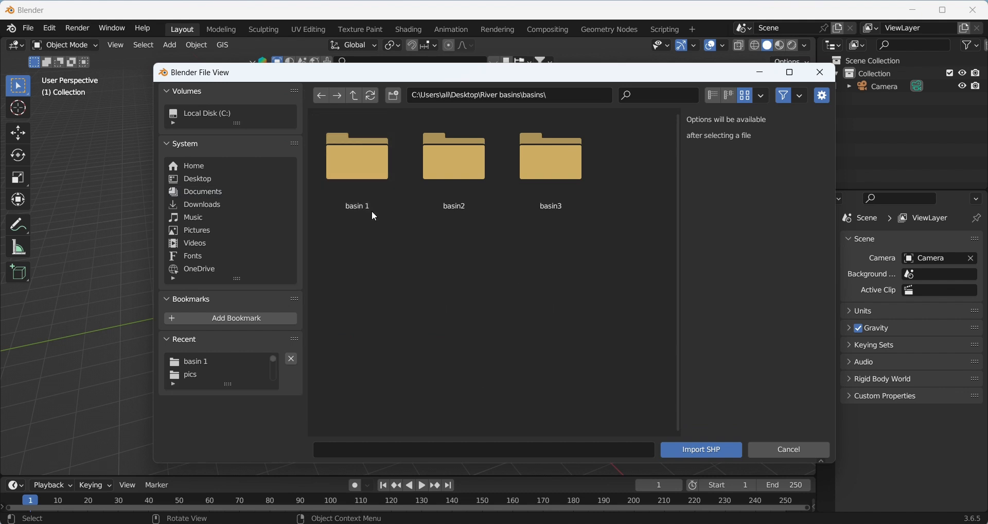
pyautogui.doubleClick(377, 175)
pyautogui.moveTo(455, 353); pyautogui.dragTo(591, 126)
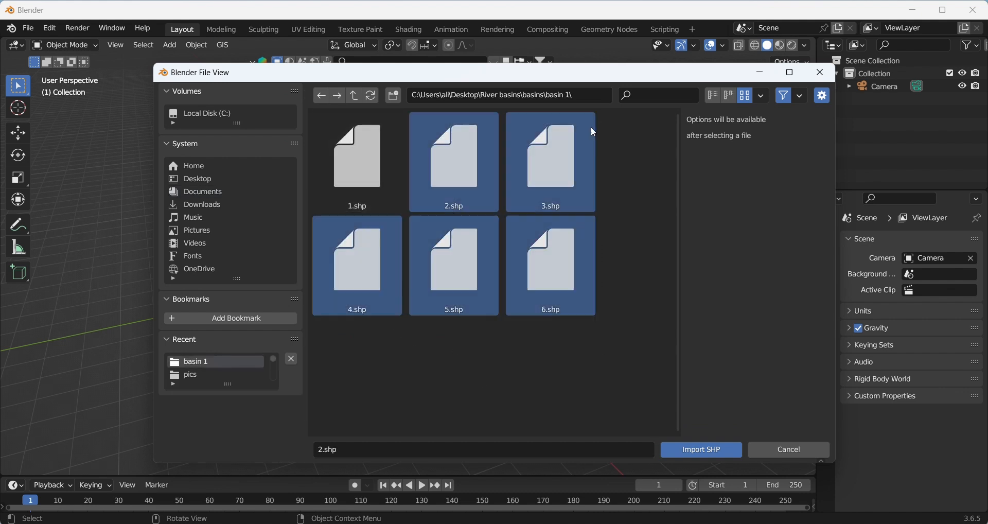
pyautogui.click(588, 209)
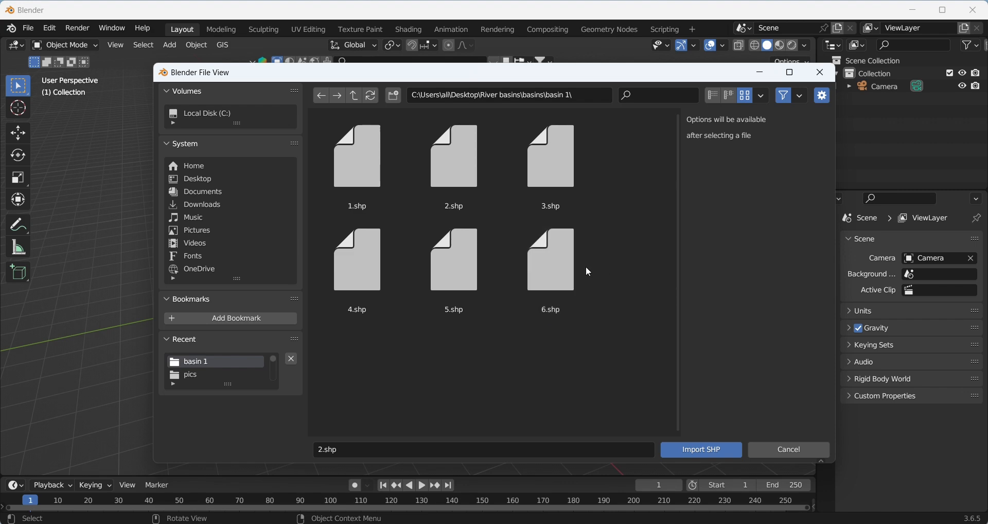
pyautogui.click(549, 272)
pyautogui.click(700, 448)
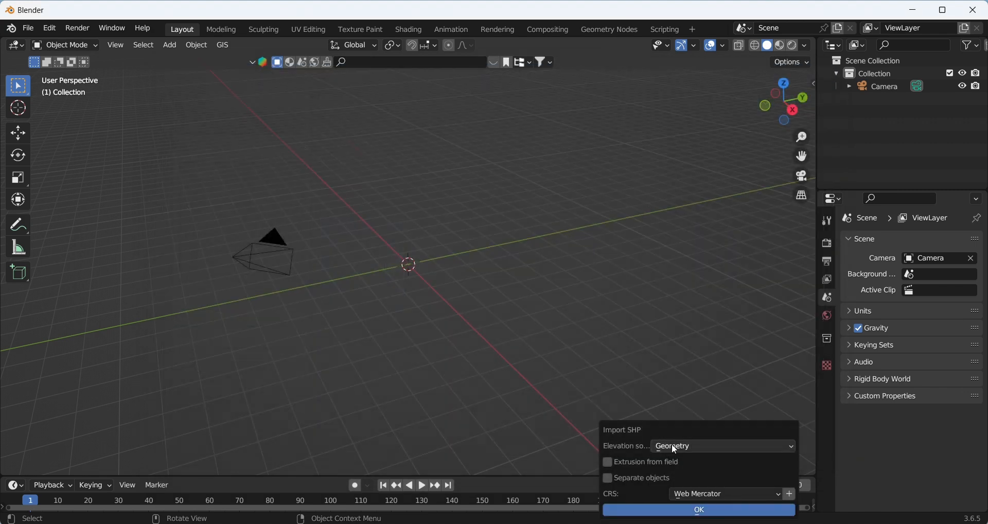
pyautogui.click(666, 510)
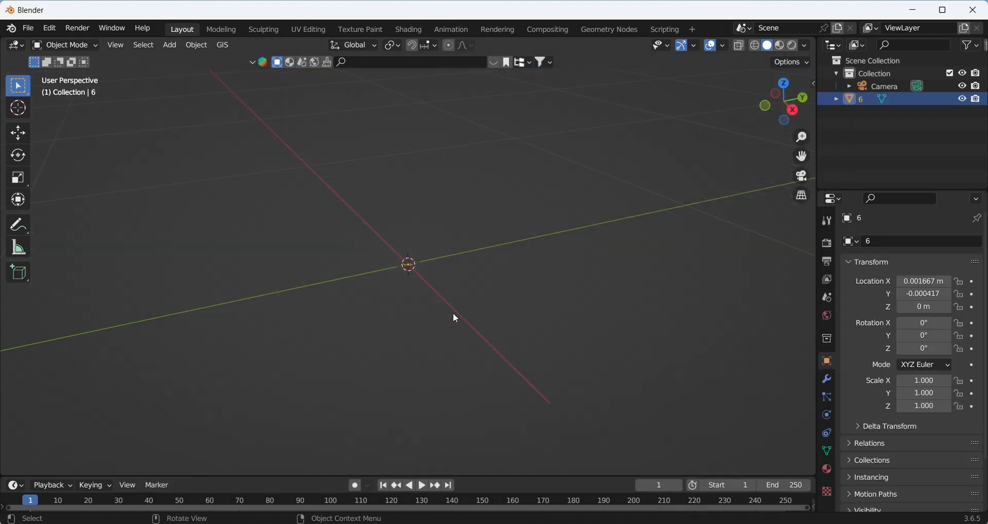
# Import the basin 1 shapefile 5.shp into the scene with the import options left at default.
pyautogui.moveTo(454, 315); pyautogui.dragTo(391, 249, button='middle')
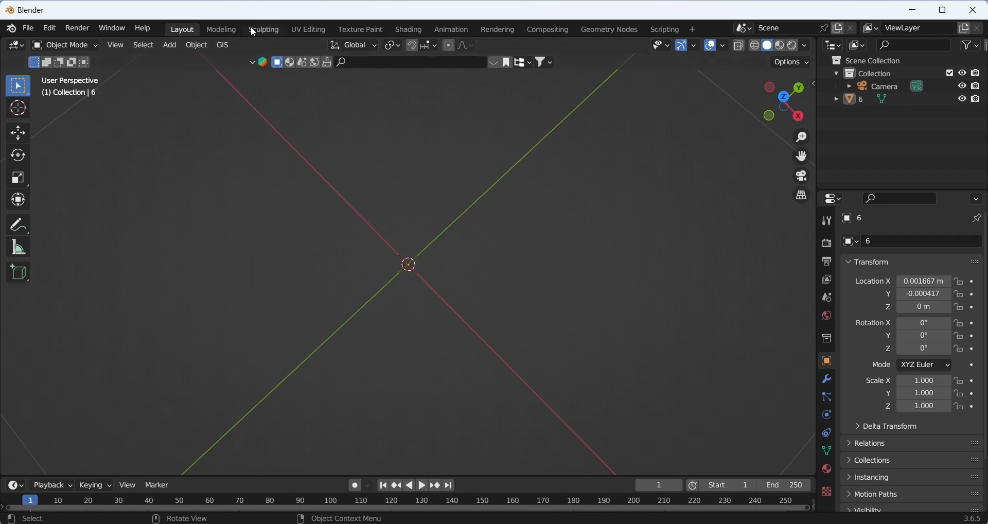
pyautogui.click(223, 45)
pyautogui.moveTo(279, 91)
pyautogui.click(343, 99)
pyautogui.click(484, 291)
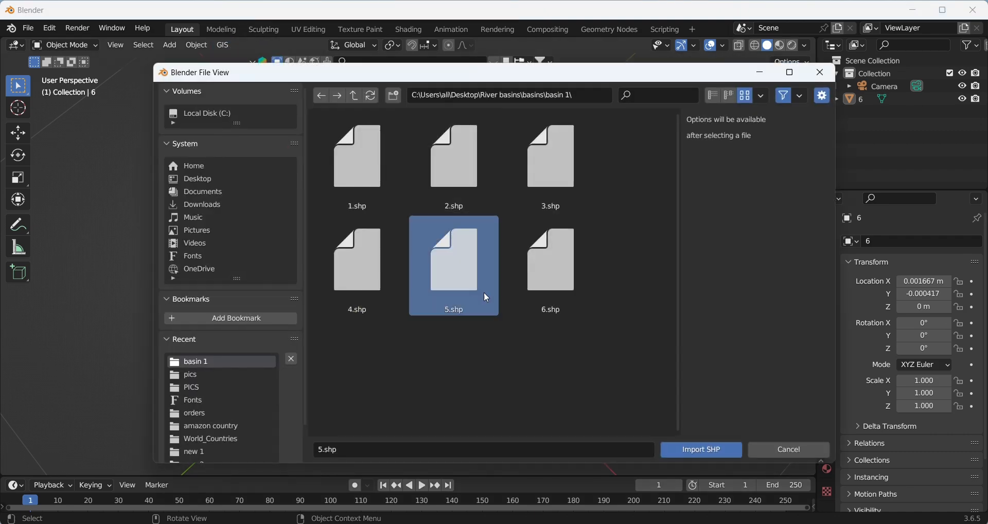
pyautogui.click(689, 451)
pyautogui.click(675, 509)
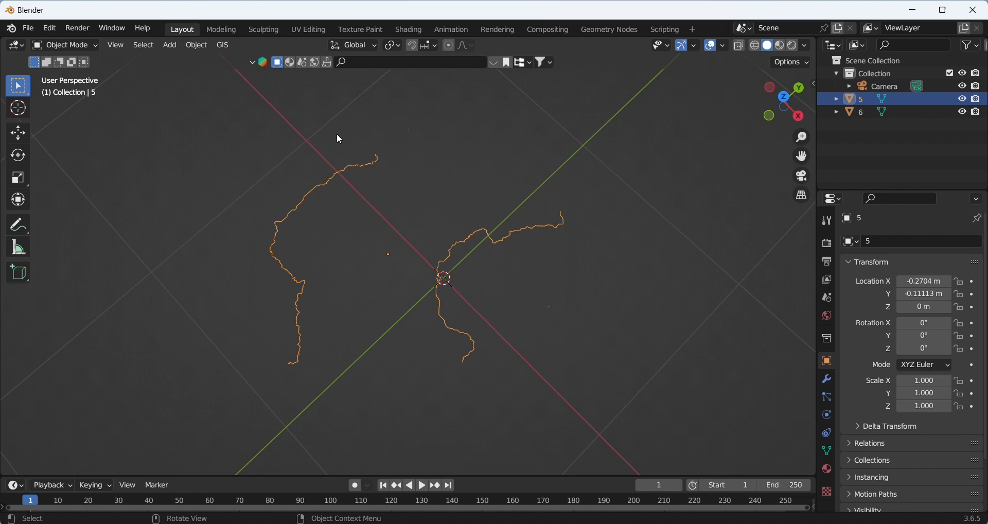
# Import the basin 1 shapefile 4.shp into the georeferenced scene with default options.
pyautogui.click(225, 46)
pyautogui.moveTo(261, 91)
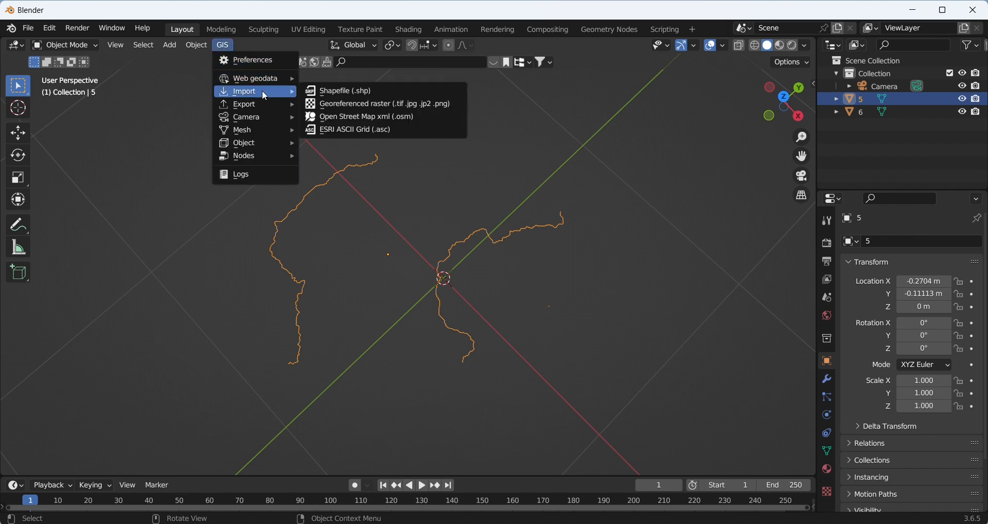
pyautogui.click(338, 88)
pyautogui.click(357, 285)
pyautogui.click(670, 444)
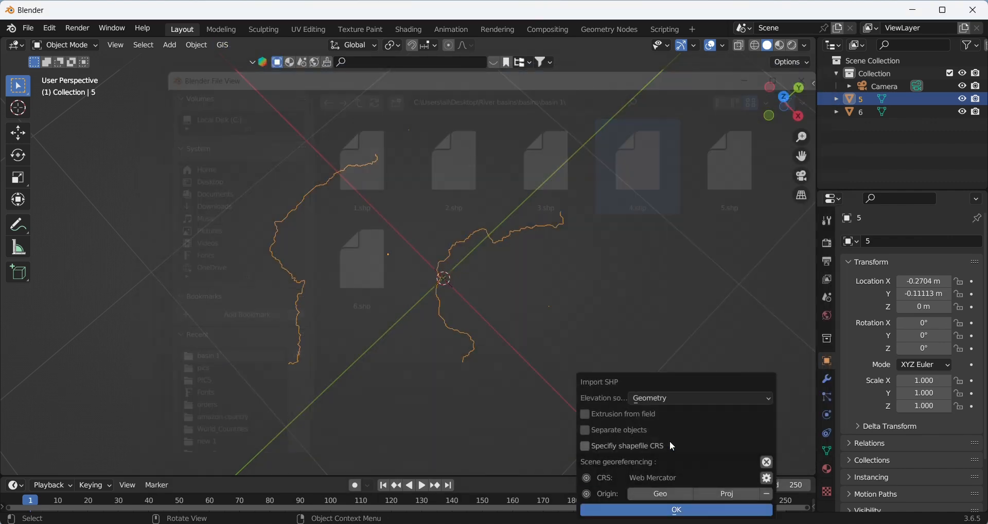
pyautogui.click(678, 513)
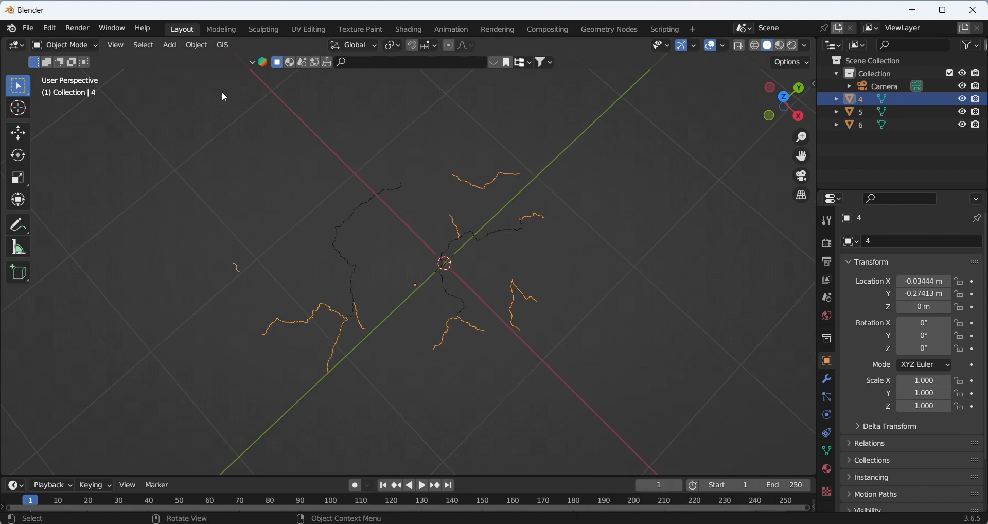
# Add the stream order 3 rivers by importing 3.shp from the basin 1 folder.
pyautogui.click(223, 45)
pyautogui.moveTo(248, 92)
pyautogui.click(330, 88)
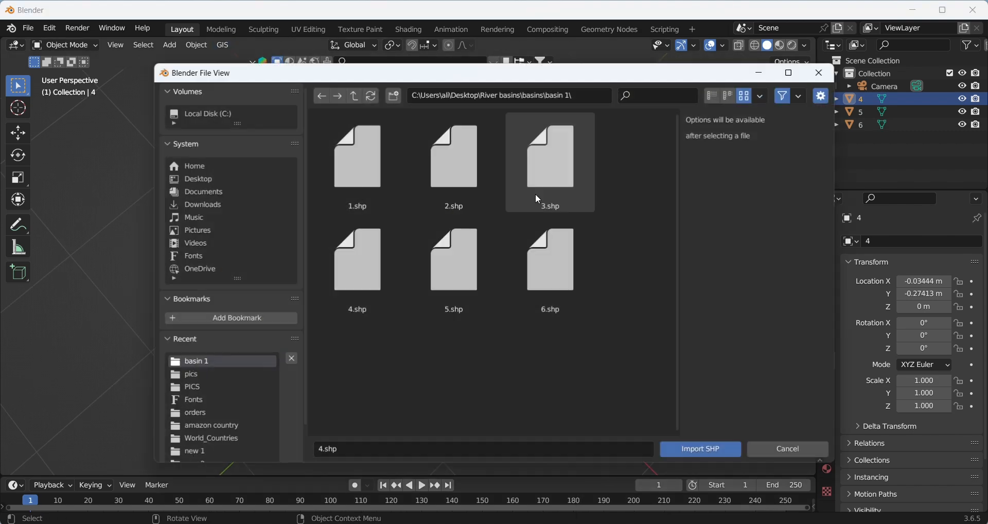
pyautogui.click(555, 199)
pyautogui.click(694, 457)
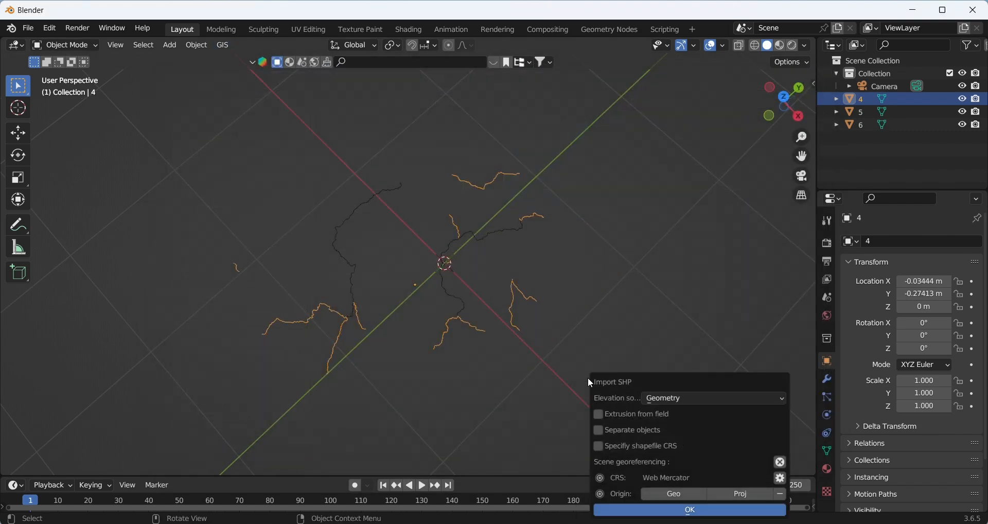
pyautogui.click(660, 512)
# Add the stream order 2 rivers by importing 2.shp from the basin 1 folder.
pyautogui.click(226, 46)
pyautogui.moveTo(271, 93)
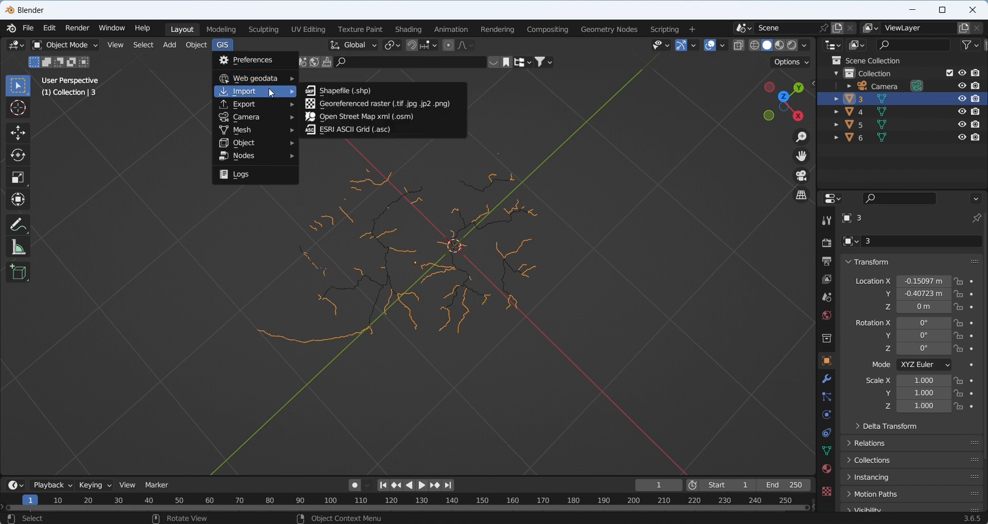
pyautogui.click(350, 90)
pyautogui.click(455, 160)
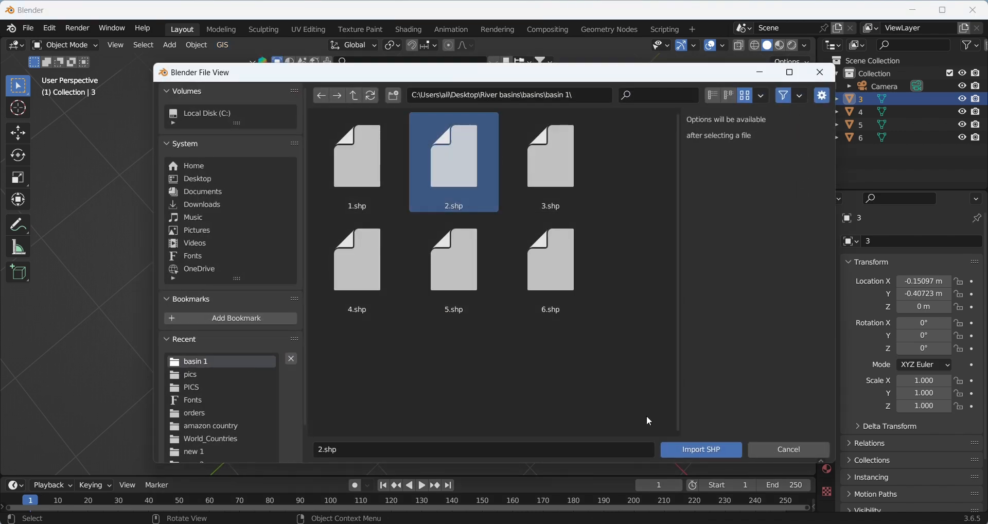
pyautogui.click(686, 452)
pyautogui.click(668, 511)
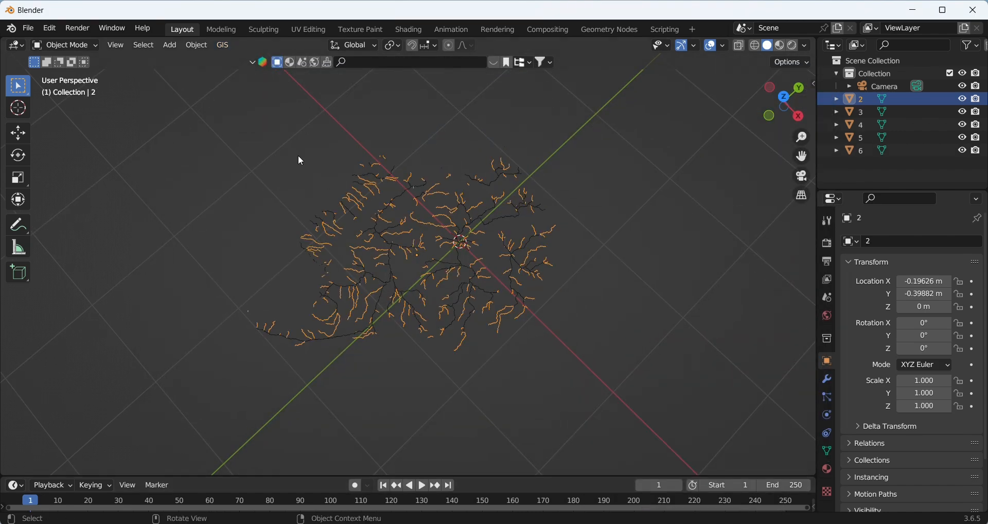
# Add the stream order 1 rivers by importing 1.shp from the basin 1 folder.
pyautogui.click(222, 45)
pyautogui.moveTo(273, 92)
pyautogui.click(338, 119)
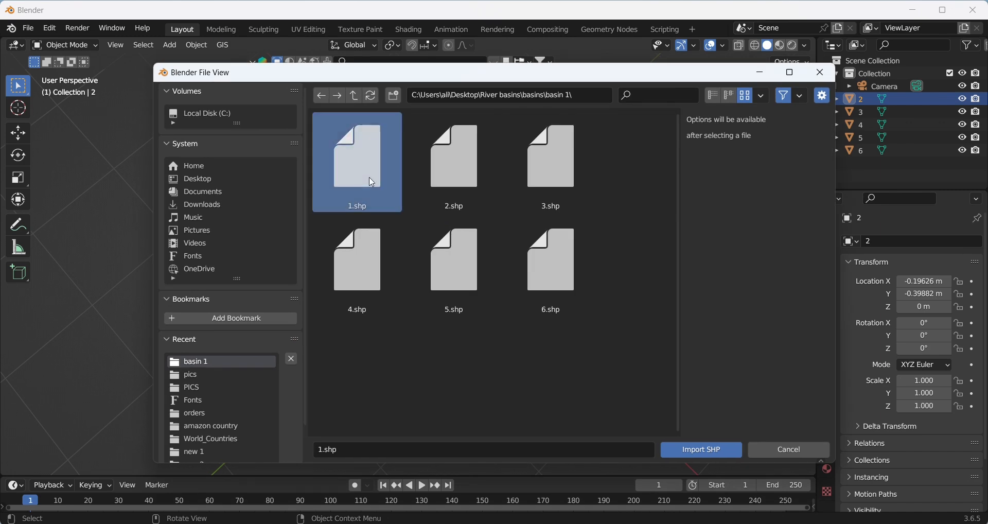
pyautogui.click(679, 446)
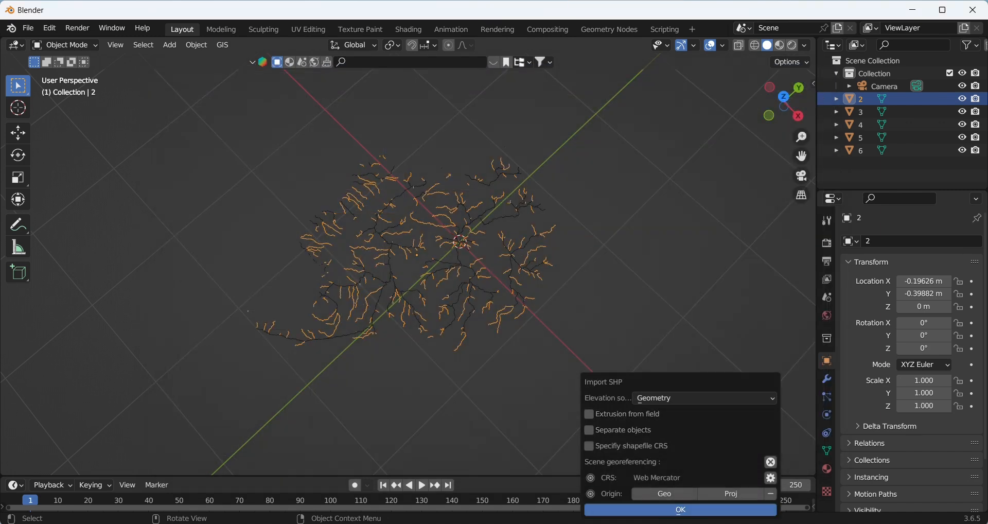
pyautogui.click(665, 511)
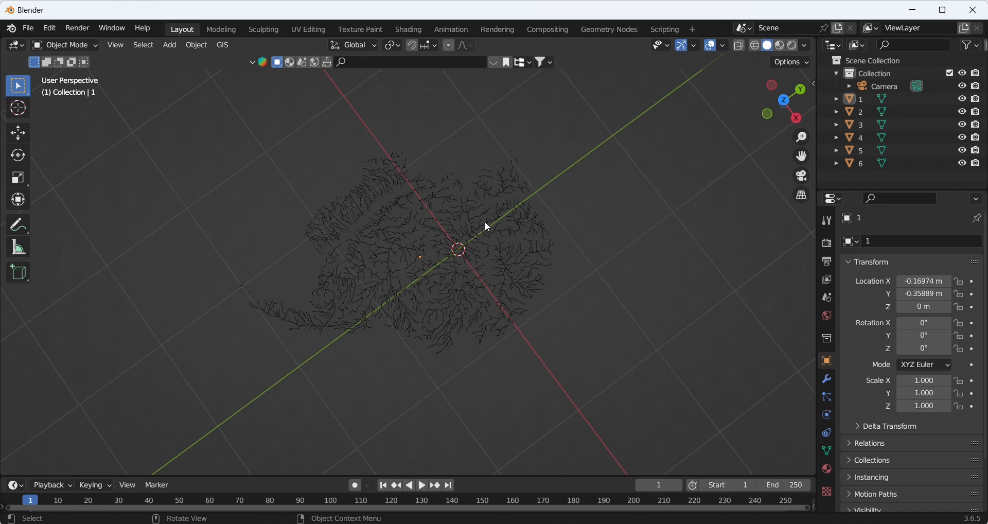
# Create a new collection under the Scene Collection and move river objects 1 to 6 into it.
pyautogui.rightClick(870, 64)
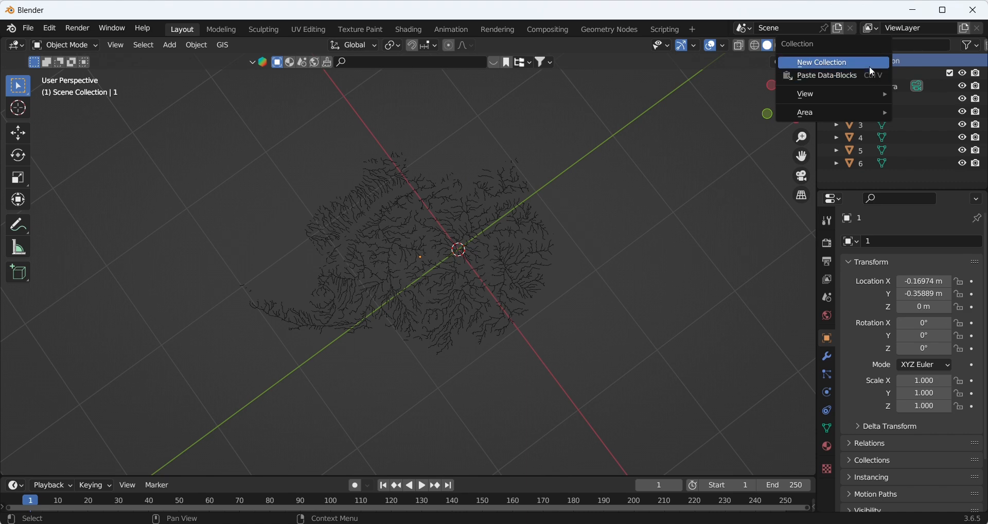
pyautogui.click(860, 64)
pyautogui.moveTo(242, 104); pyautogui.dragTo(735, 477)
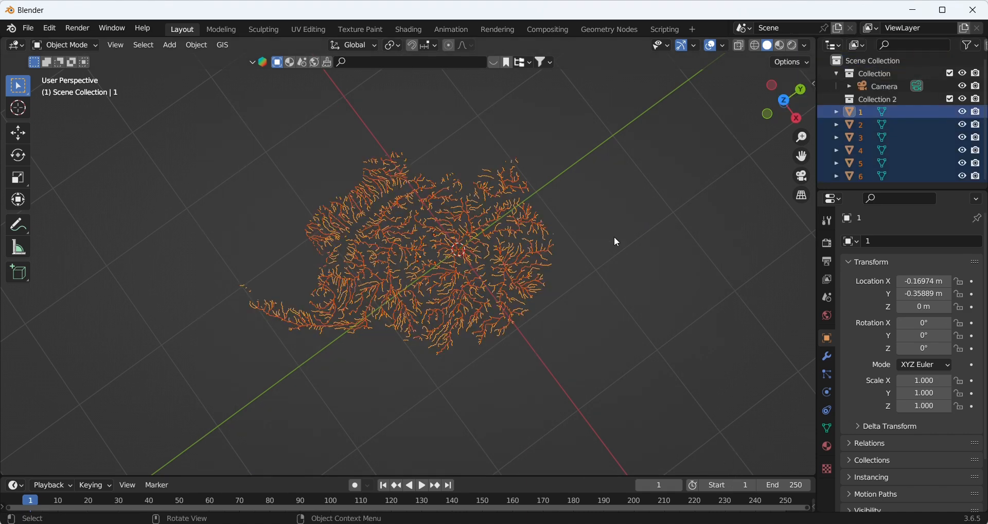
pyautogui.moveTo(860, 166); pyautogui.dragTo(869, 98)
pyautogui.click(654, 171)
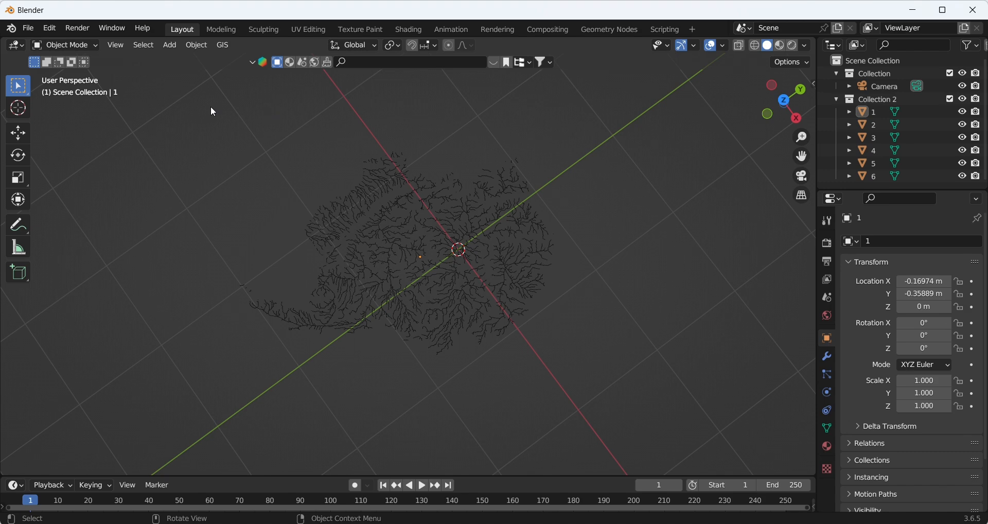
# Convert all six river objects in Collection 2 from meshes to curves.
pyautogui.press('a')
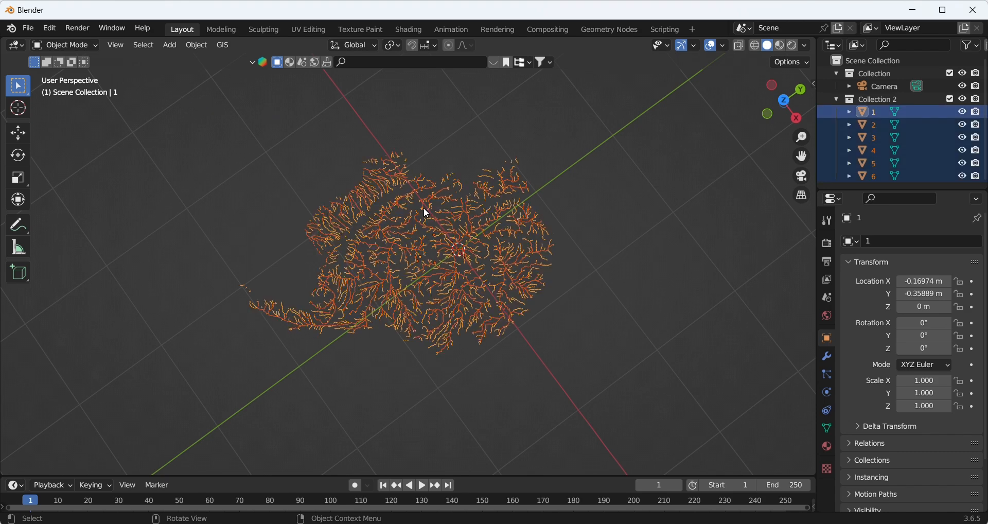
pyautogui.click(280, 119)
pyautogui.moveTo(143, 82); pyautogui.dragTo(727, 465)
pyautogui.rightClick(425, 227)
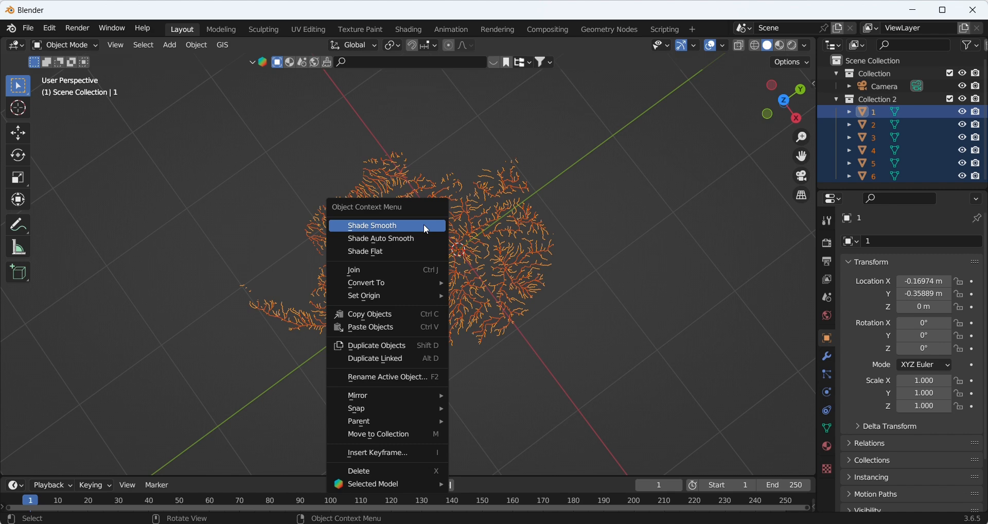
pyautogui.moveTo(422, 284)
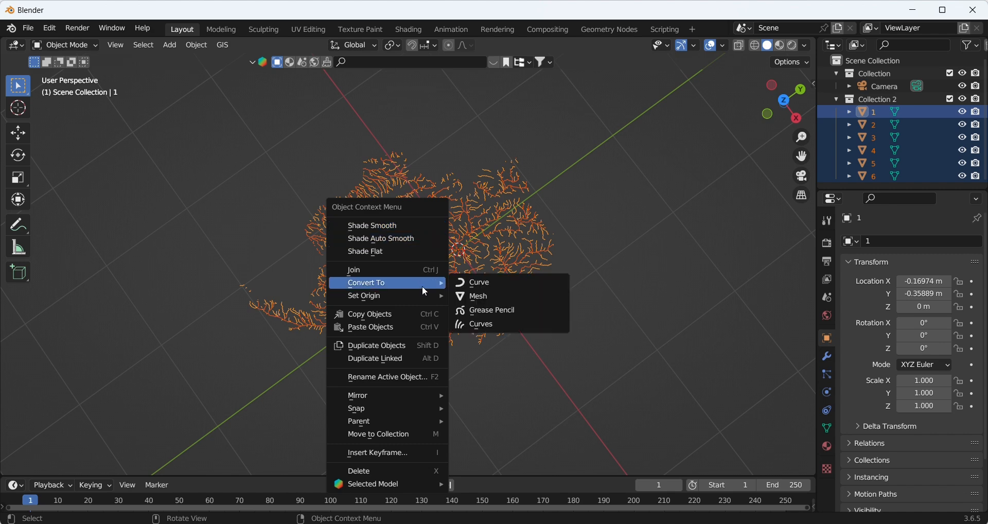
pyautogui.click(485, 284)
pyautogui.click(681, 209)
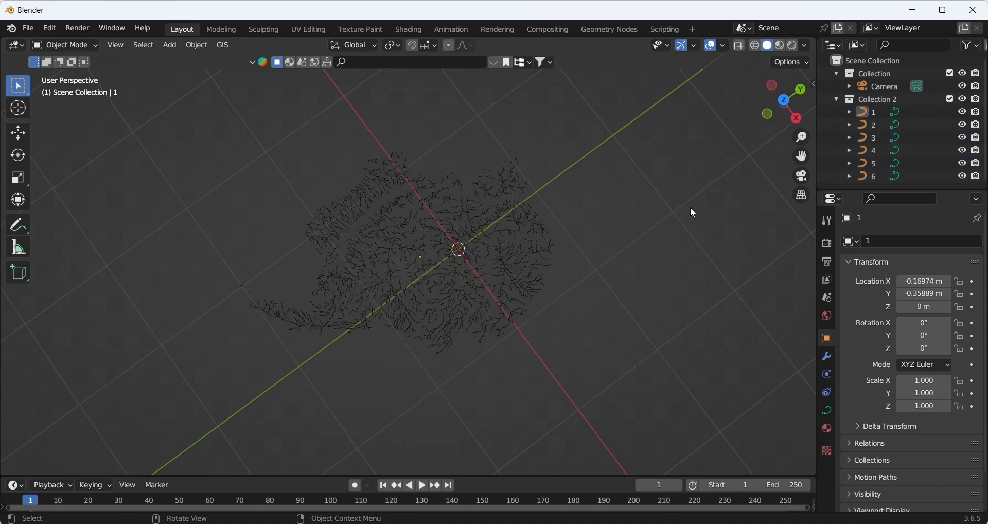
# Give the stream order 6 river curve a round bevel with a depth of 0.01 m.
pyautogui.click(880, 176)
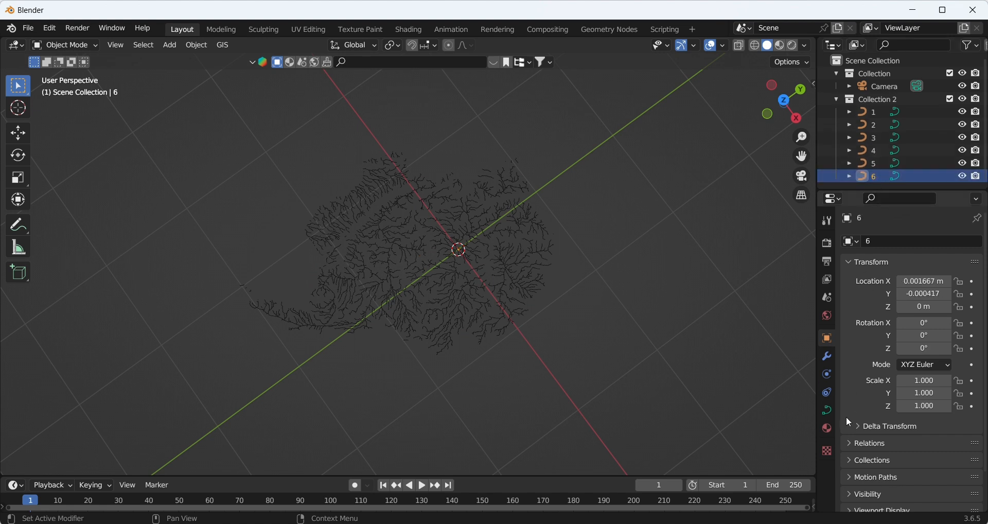
pyautogui.click(827, 410)
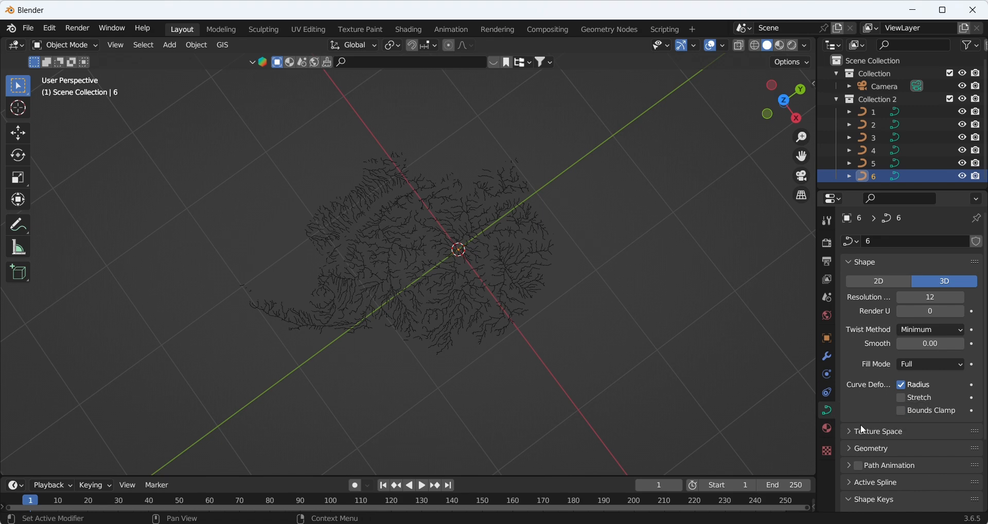
pyautogui.click(861, 449)
pyautogui.scroll(-8, 872, 413)
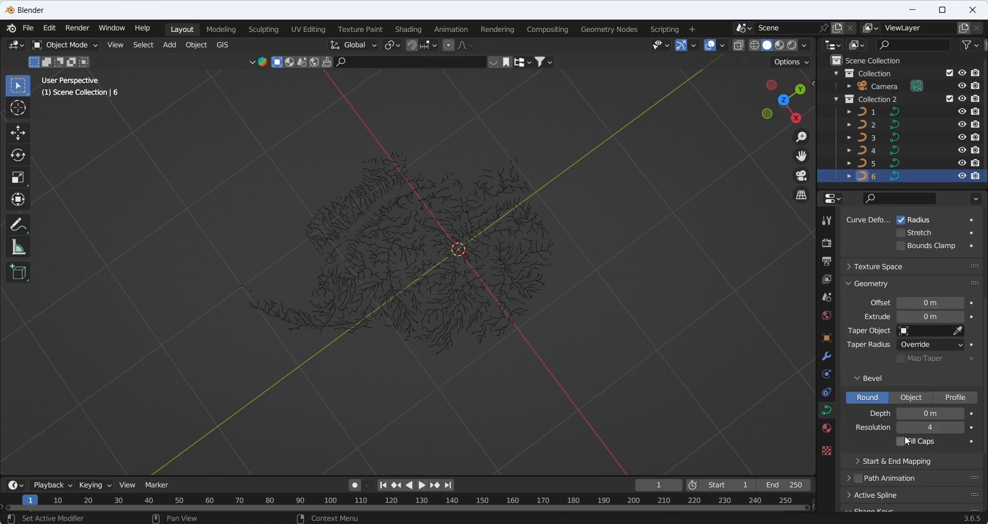
pyautogui.click(929, 414)
pyautogui.write('0')
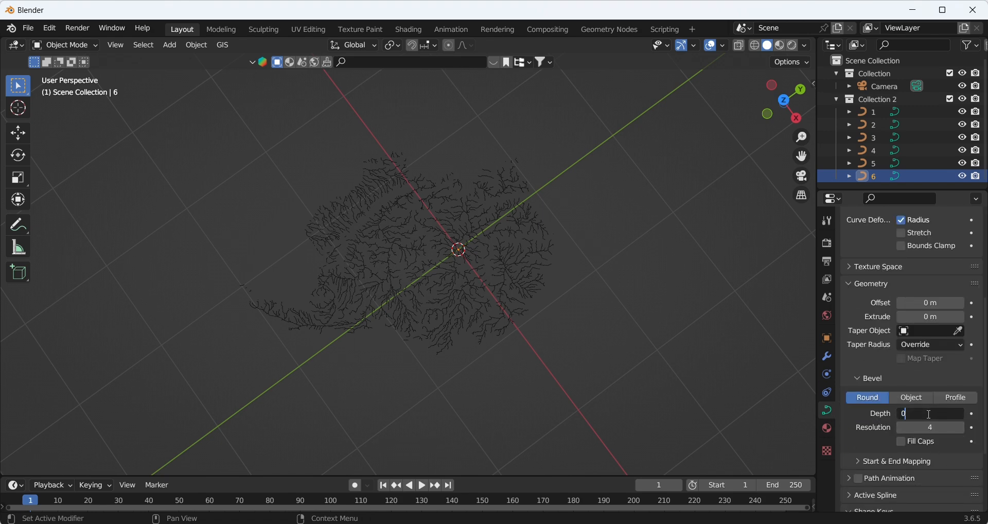
pyautogui.write('.01')
pyautogui.press('Return')
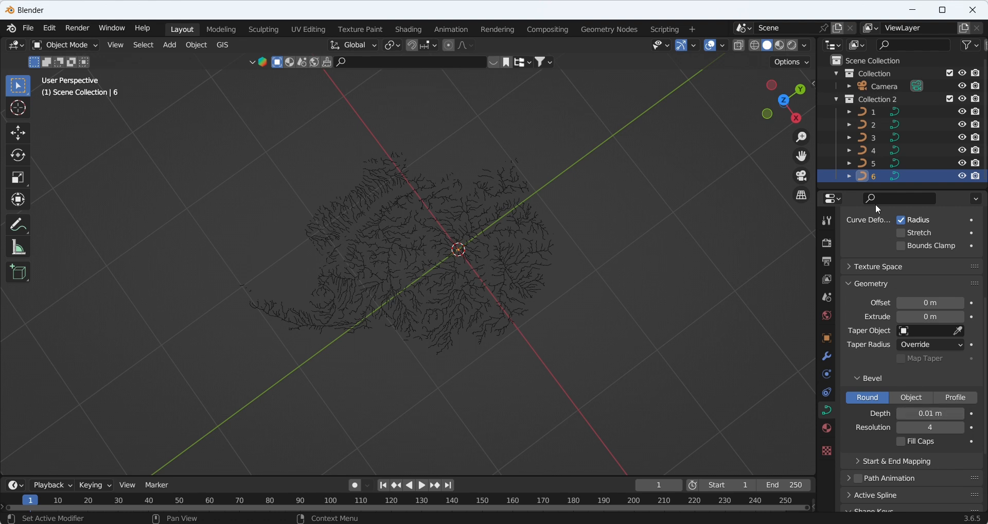
# Set the bevel depth of the stream order 5 river curve to 0.01 m.
pyautogui.click(870, 163)
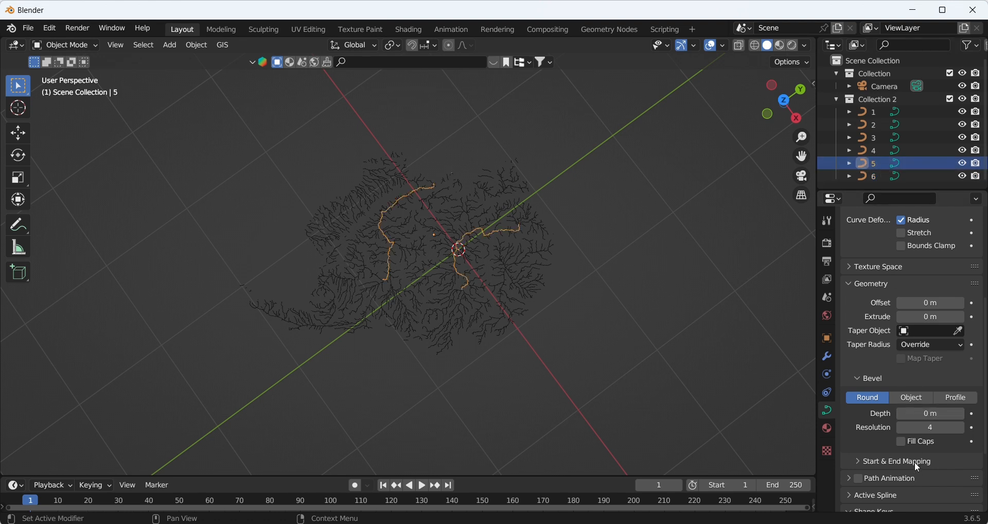
pyautogui.click(923, 413)
pyautogui.write('0.01')
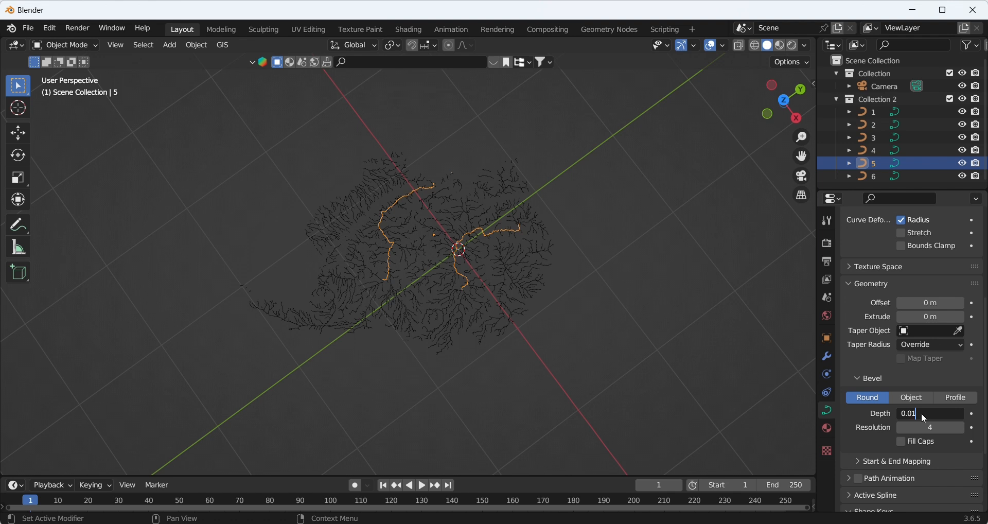
pyautogui.press('Return')
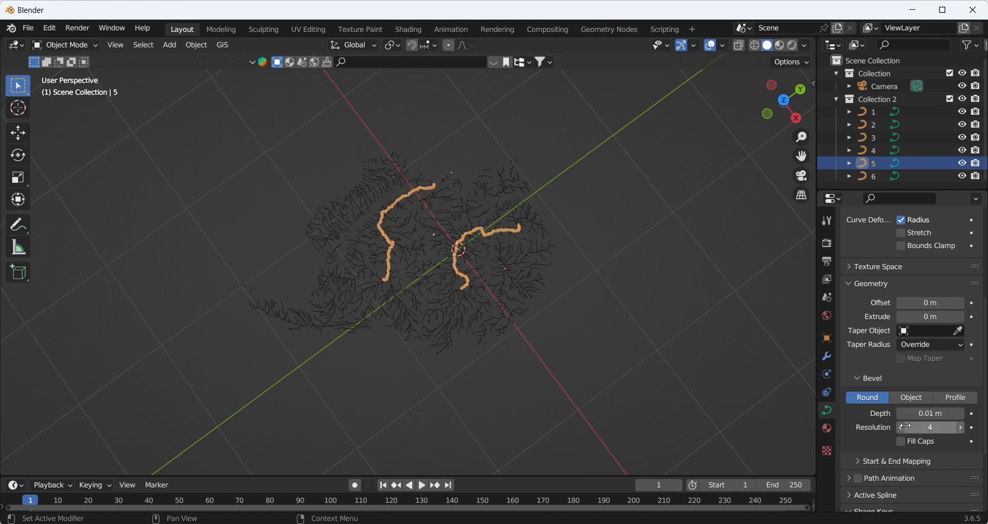
# Set the bevel depth of the stream order 4 river curve to 0.005 m.
pyautogui.click(876, 149)
pyautogui.click(941, 414)
pyautogui.write('0.0')
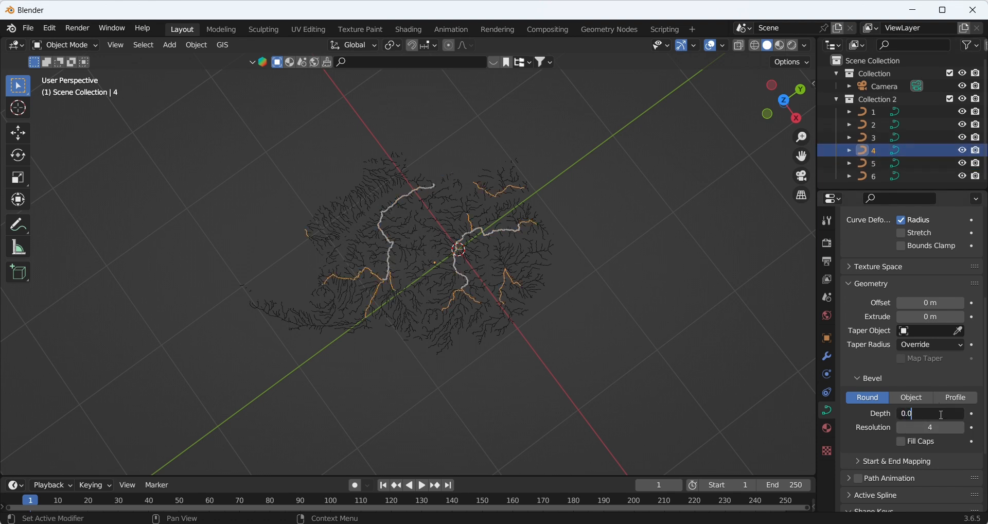
pyautogui.write('05')
pyautogui.press('Return')
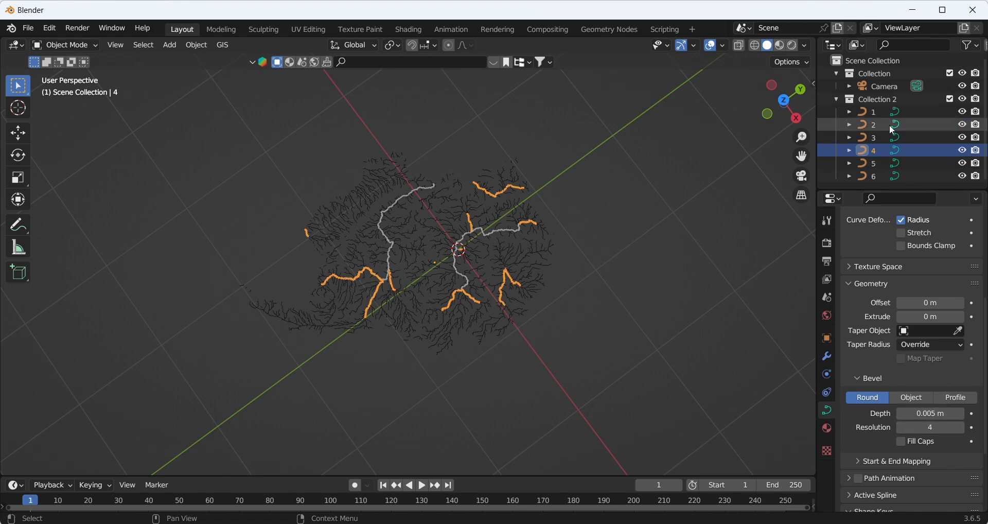
# Set the bevel depth of the stream order 3 river curve to 0.0025 m.
pyautogui.click(878, 137)
pyautogui.click(933, 414)
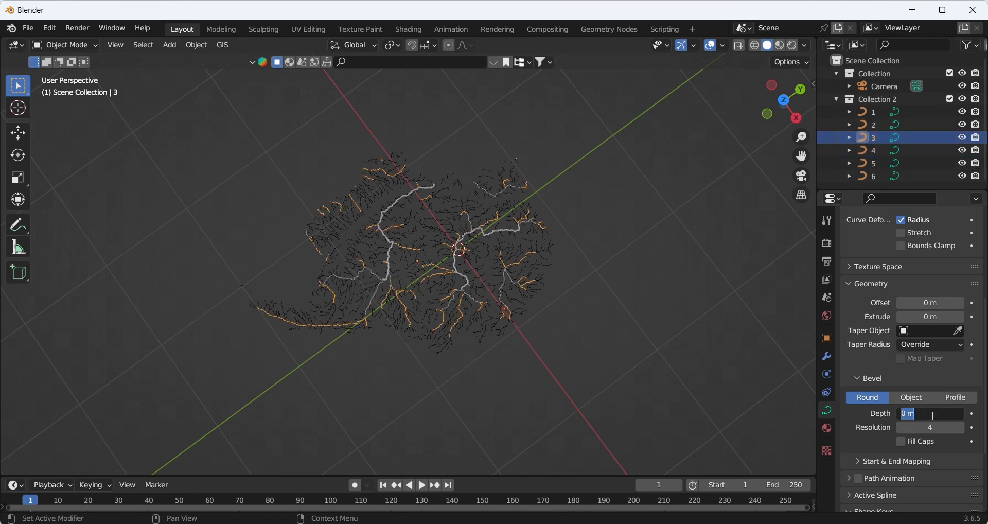
pyautogui.write('0.0025')
pyautogui.press('Return')
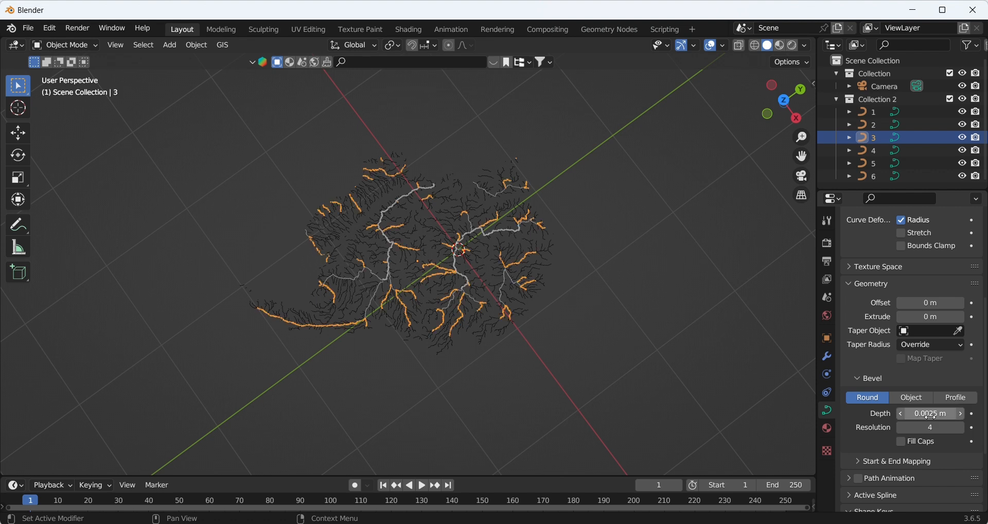
# Set the bevel depth of the stream order 2 river curve to 0.0008 m.
pyautogui.click(918, 124)
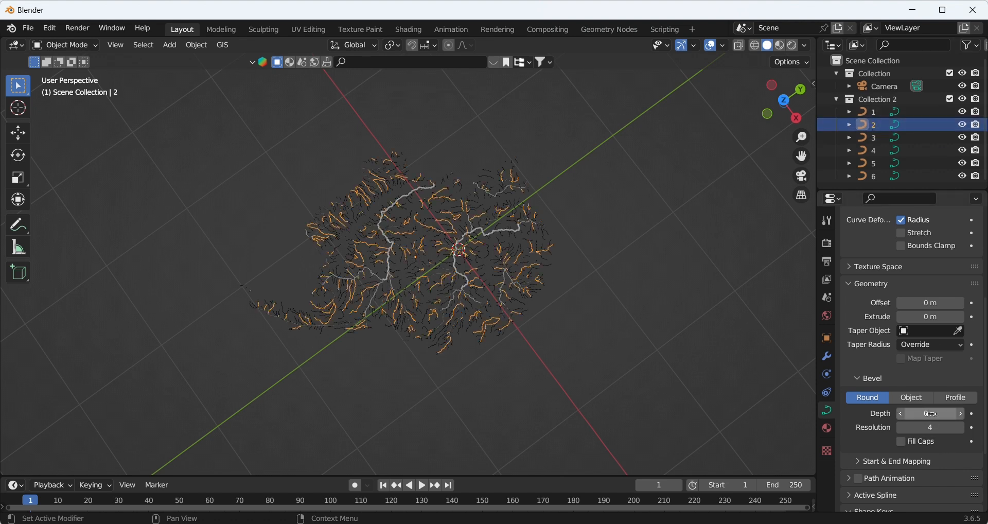
pyautogui.click(932, 414)
pyautogui.write('.0008')
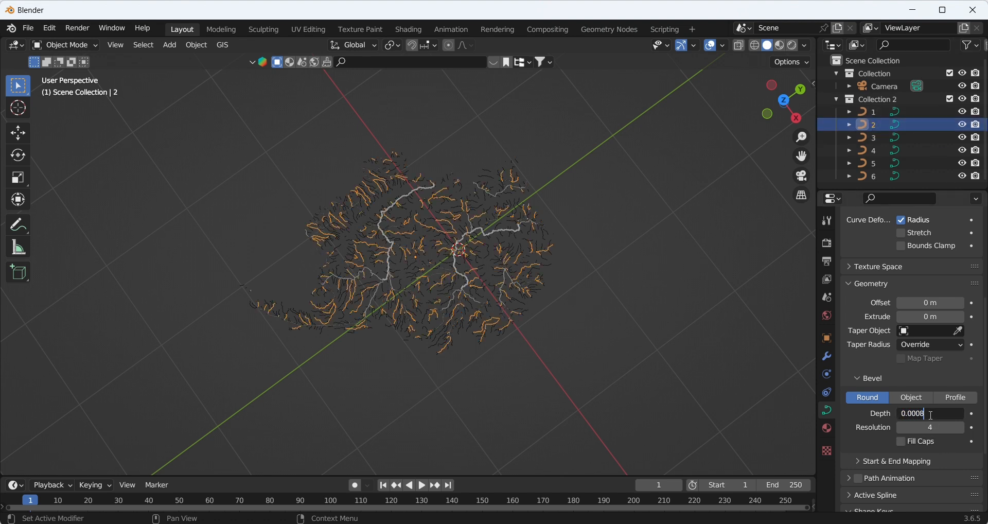
pyautogui.press('Return')
# Set the bevel depth of the stream order 1 river curve to 0.0003 m.
pyautogui.click(877, 111)
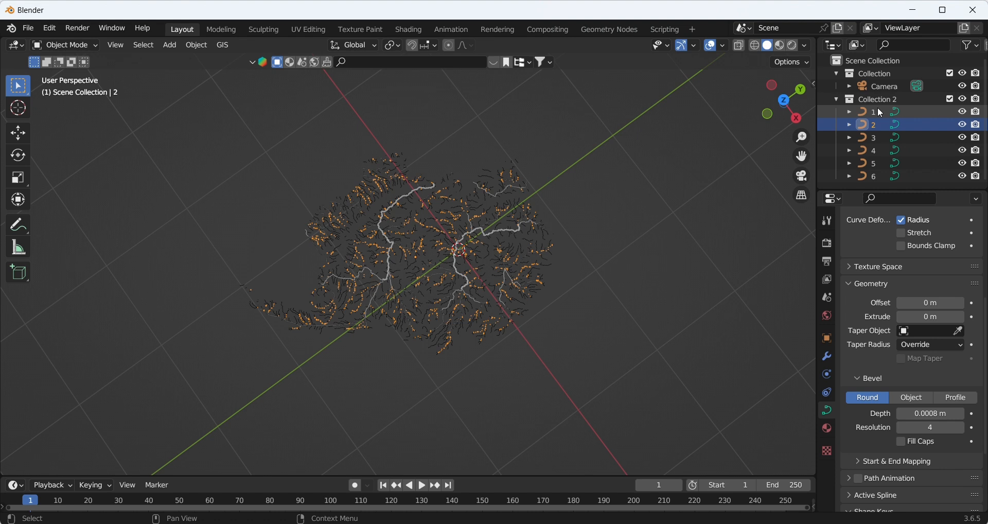
pyautogui.click(938, 414)
pyautogui.write('0.00')
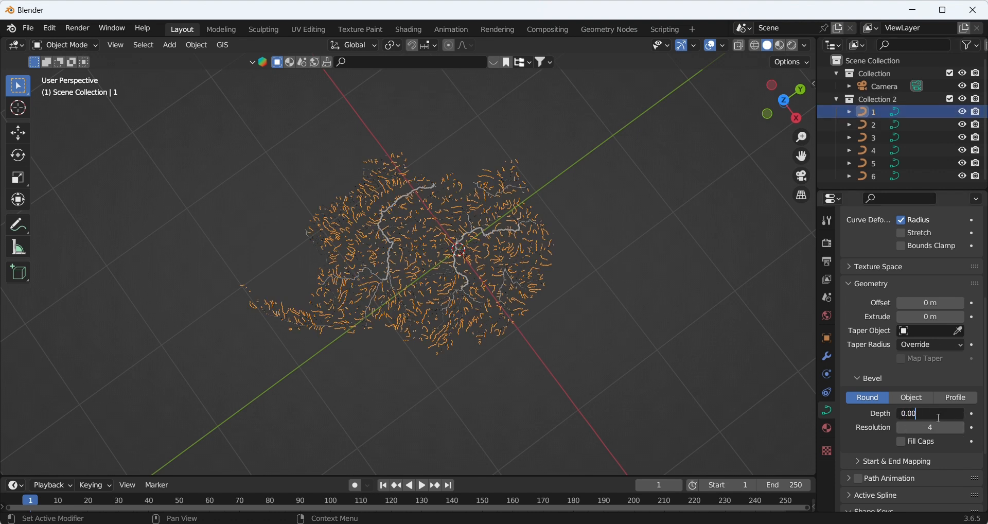
pyautogui.write('03')
pyautogui.press('Return')
pyautogui.click(697, 220)
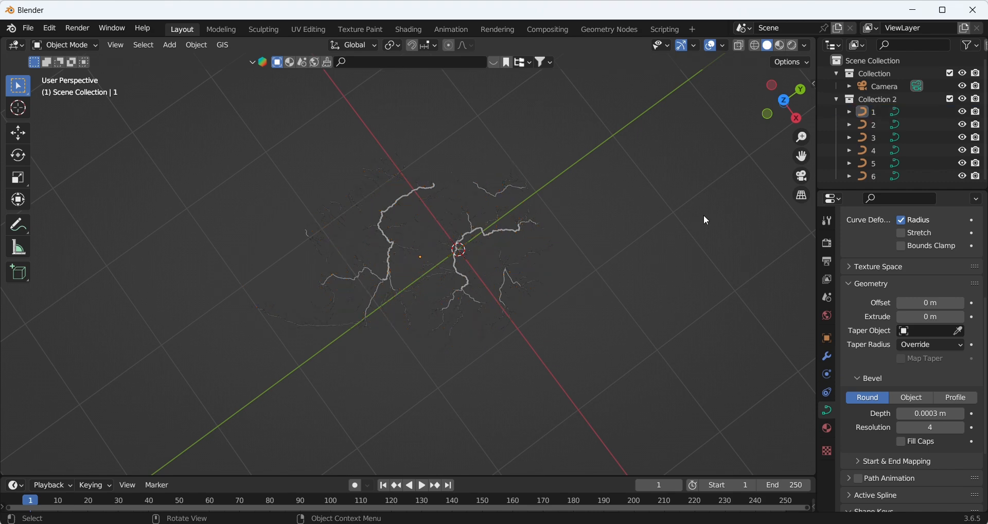
# Create a new material on river curve 5 with a yellow base color, hue 0.173 and saturation 0.925.
pyautogui.click(483, 231)
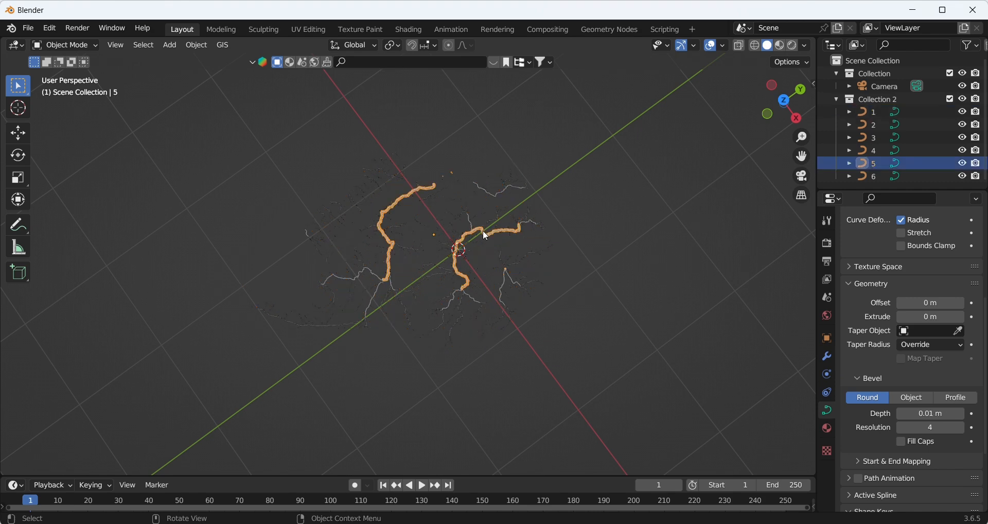
pyautogui.click(828, 428)
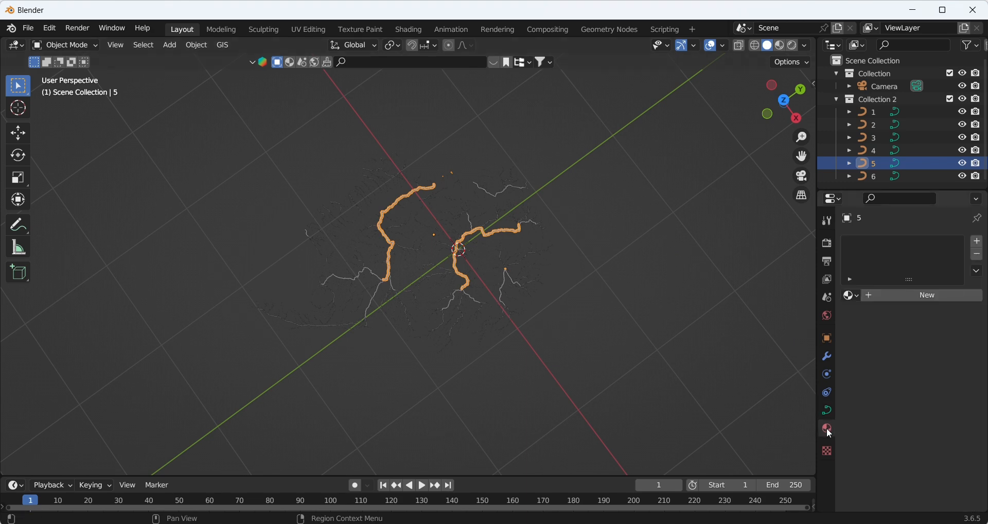
pyautogui.click(909, 297)
pyautogui.click(931, 434)
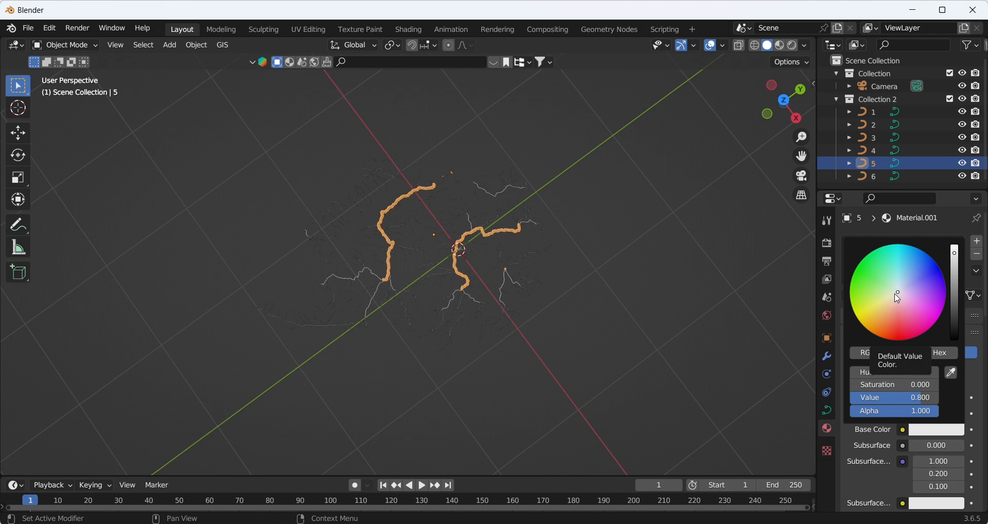
pyautogui.click(870, 309)
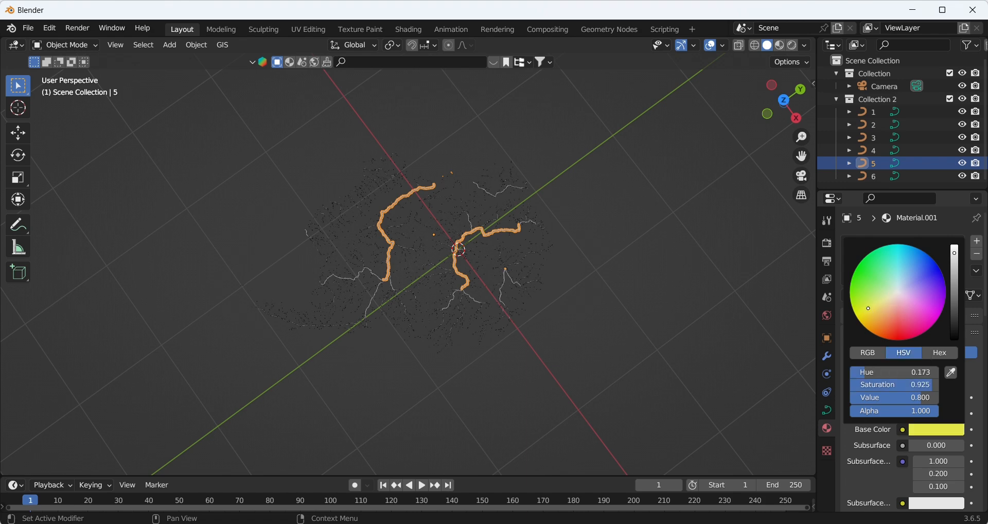
pyautogui.click(690, 203)
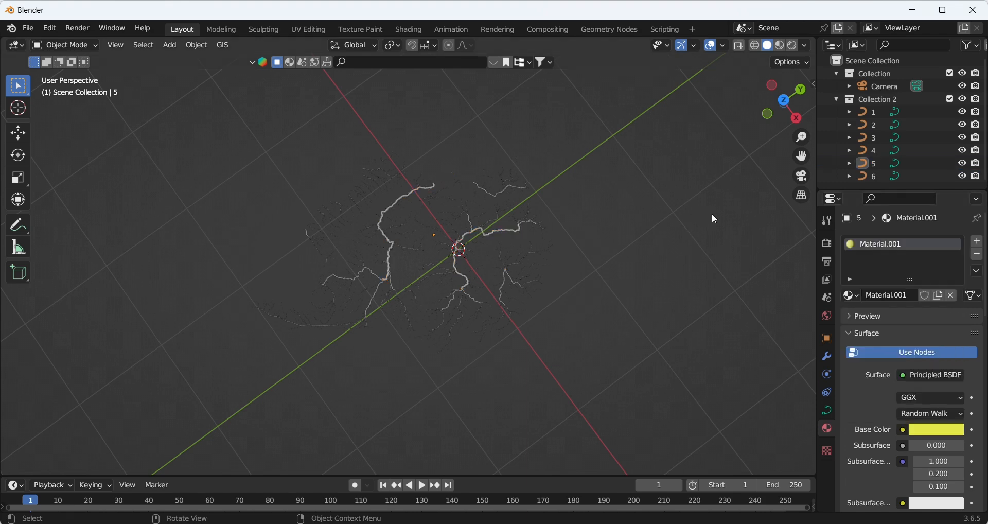
# Switch the viewport to rendered shading and link the yellow material from river curve 5 to all six river curves.
pyautogui.moveTo(223, 108); pyautogui.dragTo(582, 327)
pyautogui.click(793, 45)
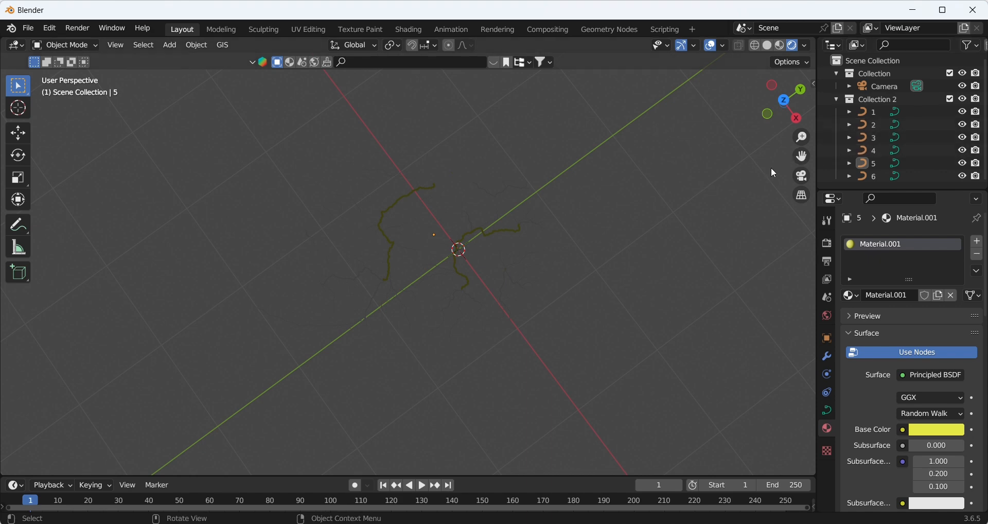
pyautogui.moveTo(247, 103); pyautogui.dragTo(715, 428)
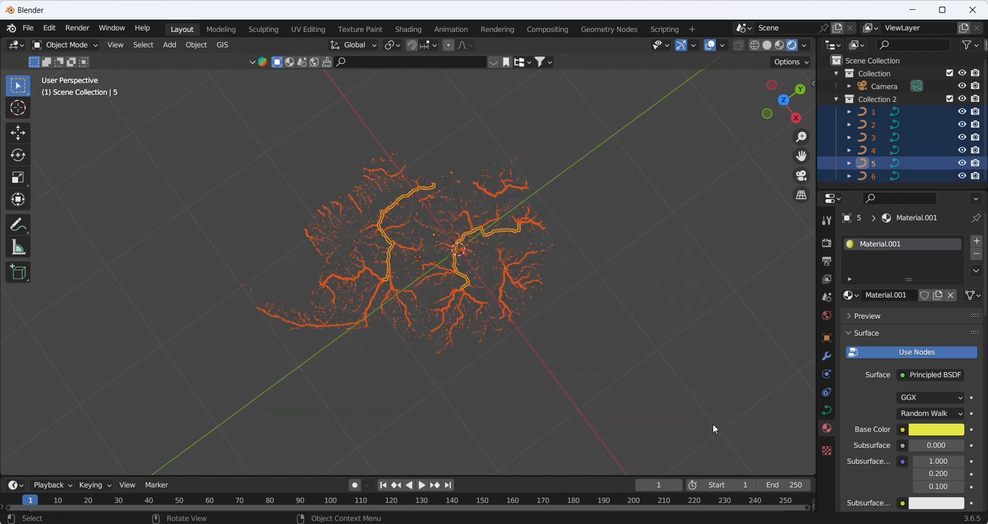
pyautogui.click(196, 45)
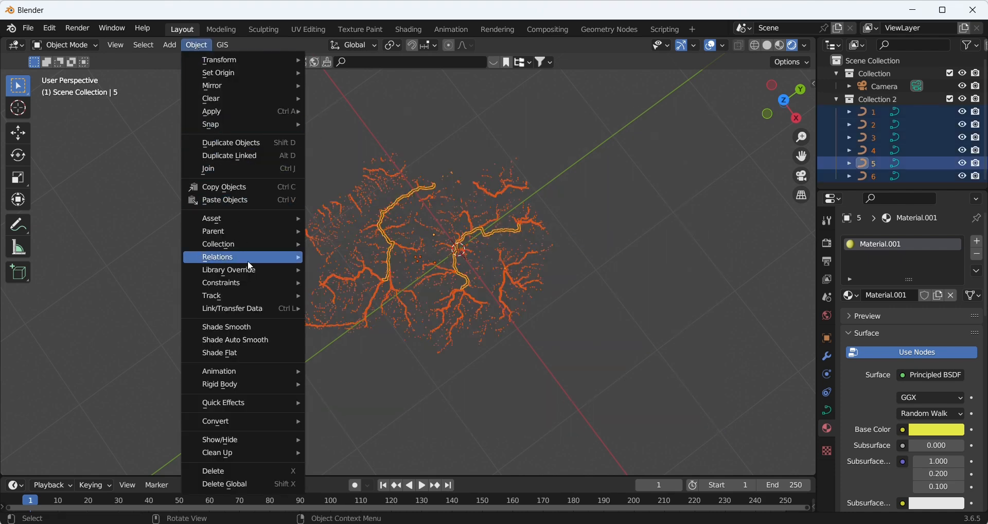
pyautogui.moveTo(258, 310)
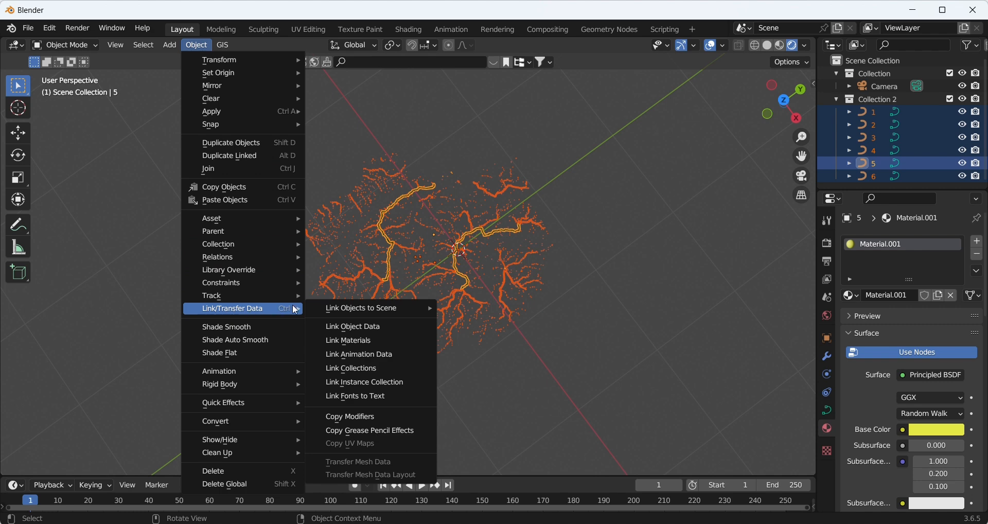
pyautogui.click(365, 342)
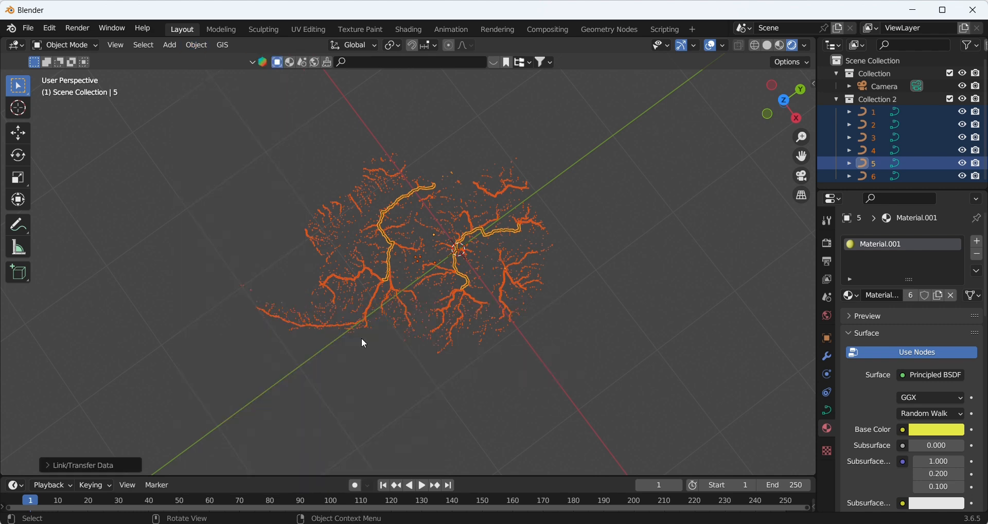
pyautogui.click(608, 284)
pyautogui.scroll(5, 461, 273)
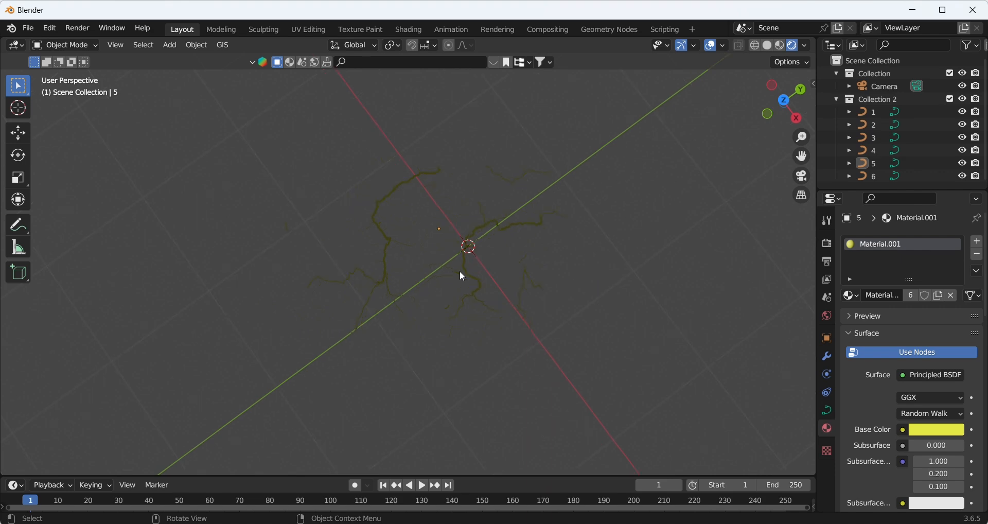
pyautogui.scroll(-3, 460, 276)
# Set the World background color to black.
pyautogui.click(827, 316)
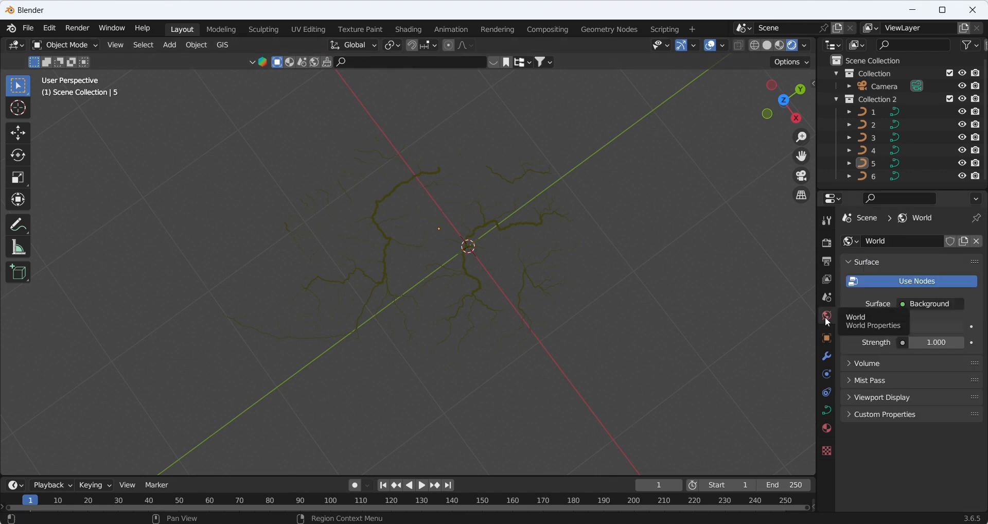
pyautogui.click(925, 328)
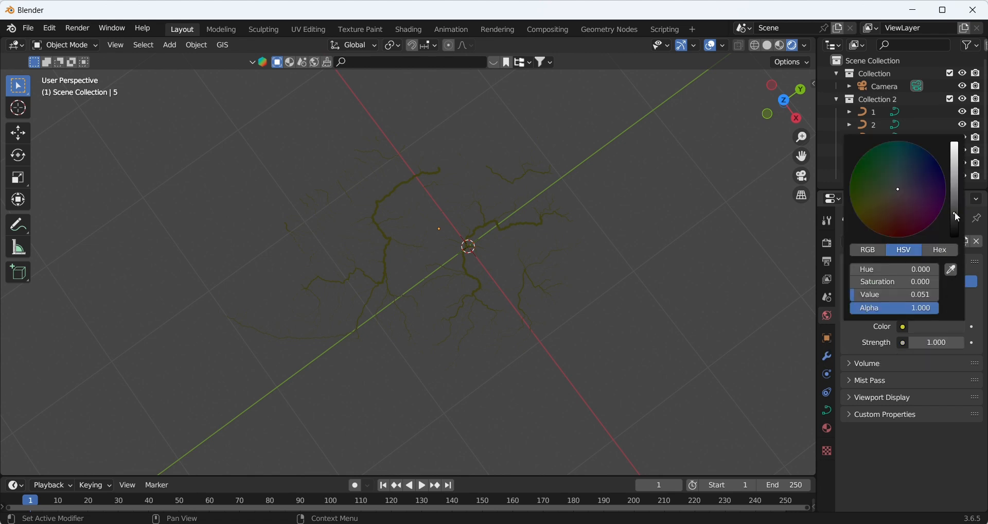
pyautogui.moveTo(956, 212); pyautogui.dragTo(955, 238)
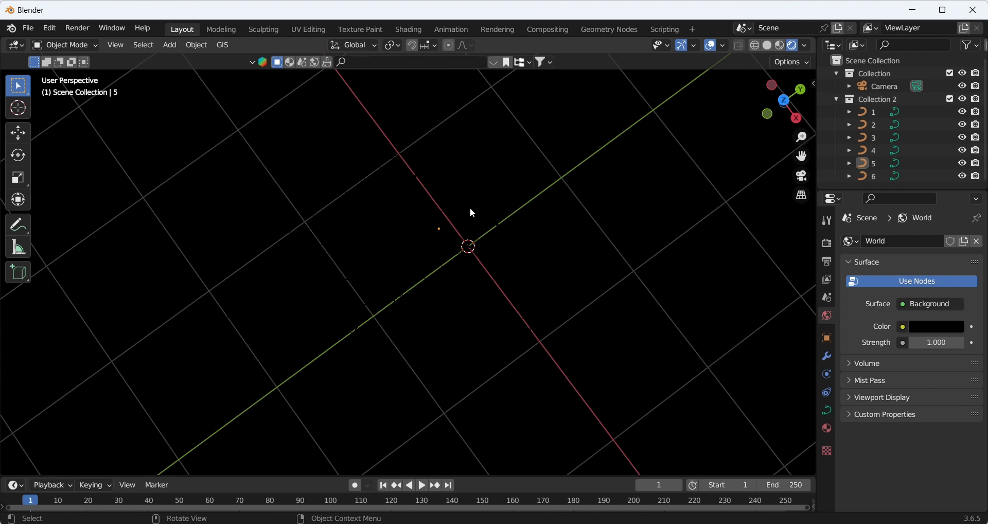
# Add an area light at the origin and raise it along the Z axis above the river network.
pyautogui.click(172, 49)
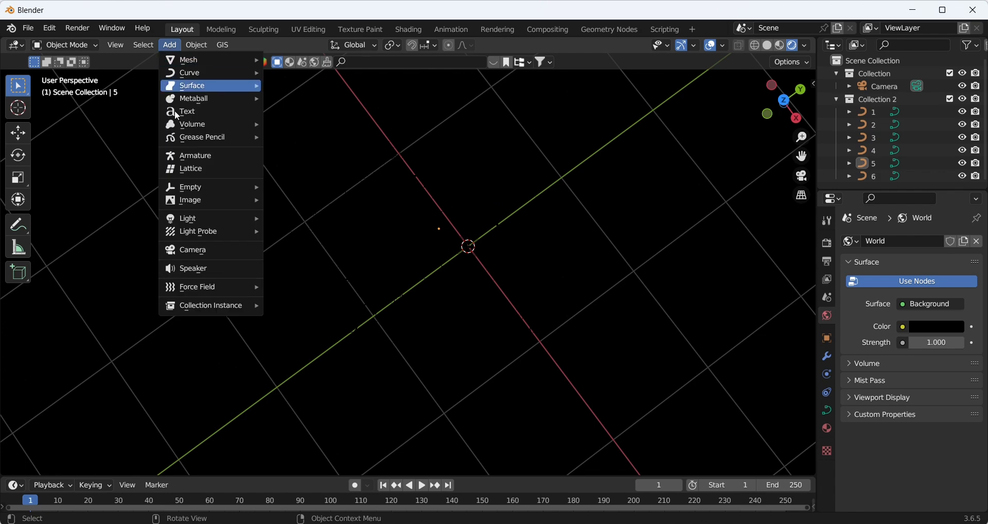
pyautogui.moveTo(250, 219)
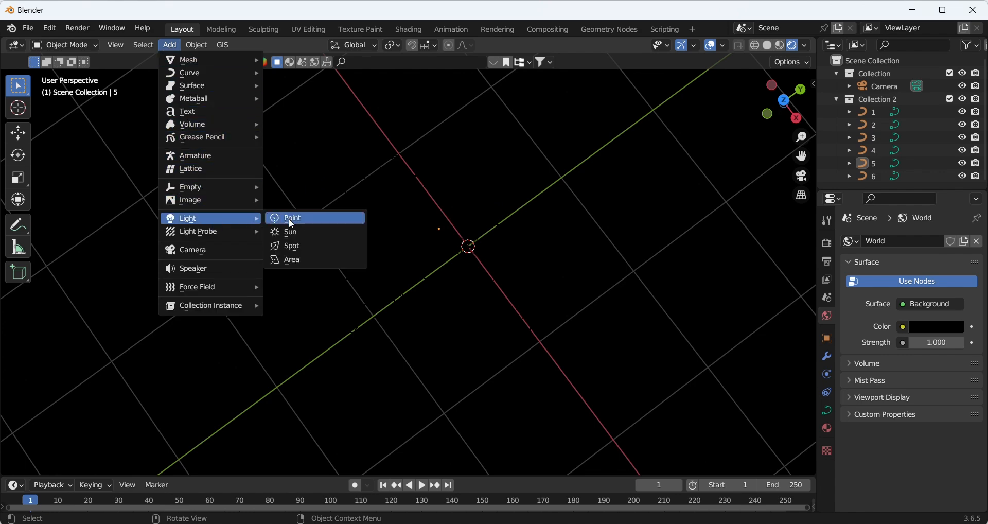
pyautogui.click(298, 260)
pyautogui.moveTo(478, 312); pyautogui.dragTo(201, 196, button='middle')
pyautogui.click(18, 134)
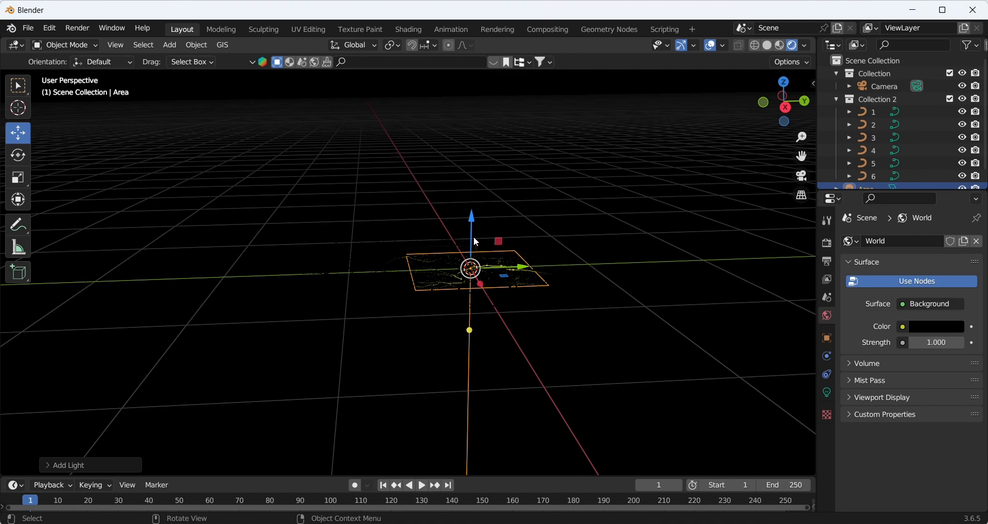
pyautogui.moveTo(474, 241); pyautogui.dragTo(458, 147)
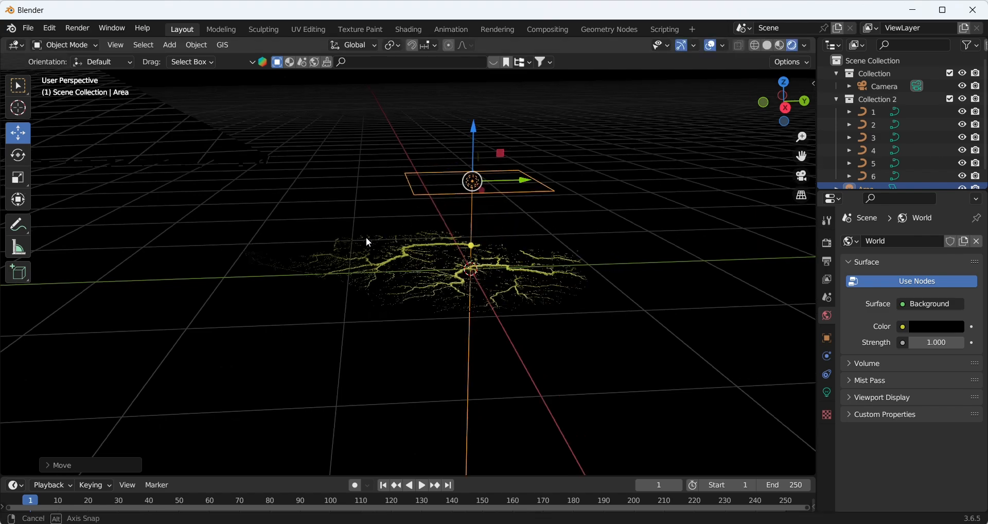
# Scale the area light up uniformly until it extends well beyond the whole river network.
pyautogui.moveTo(365, 237); pyautogui.dragTo(472, 336, button='middle')
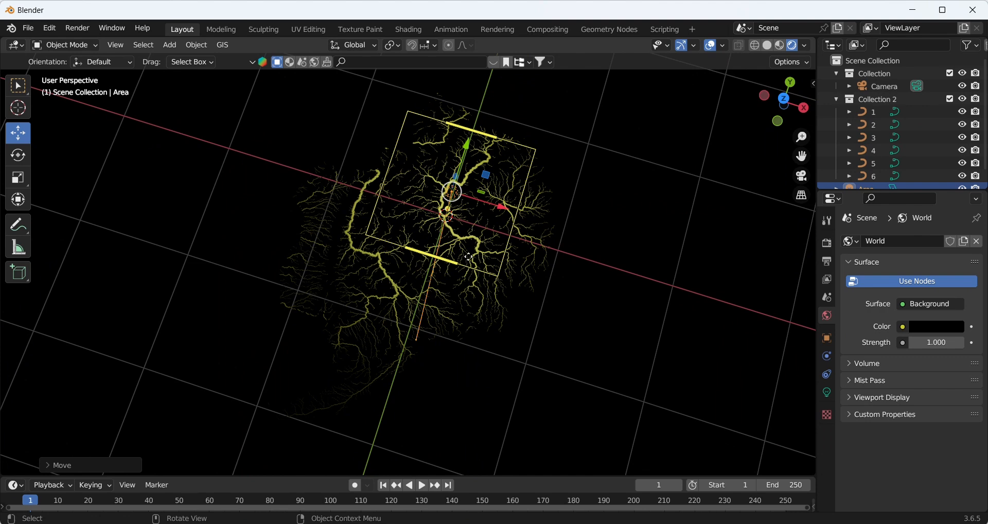
pyautogui.moveTo(468, 256); pyautogui.dragTo(448, 204)
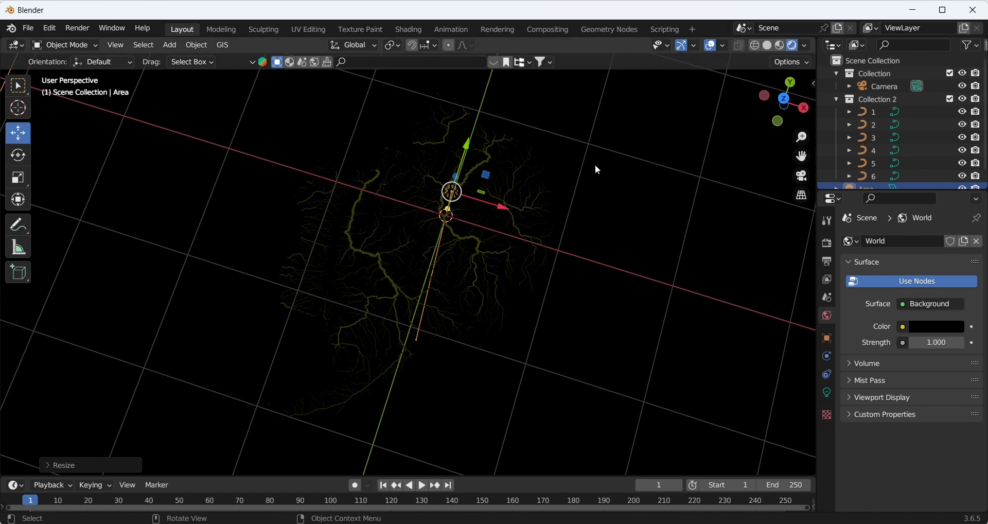
pyautogui.scroll(-2, 535, 159)
pyautogui.scroll(-1, 518, 257)
pyautogui.press('s')
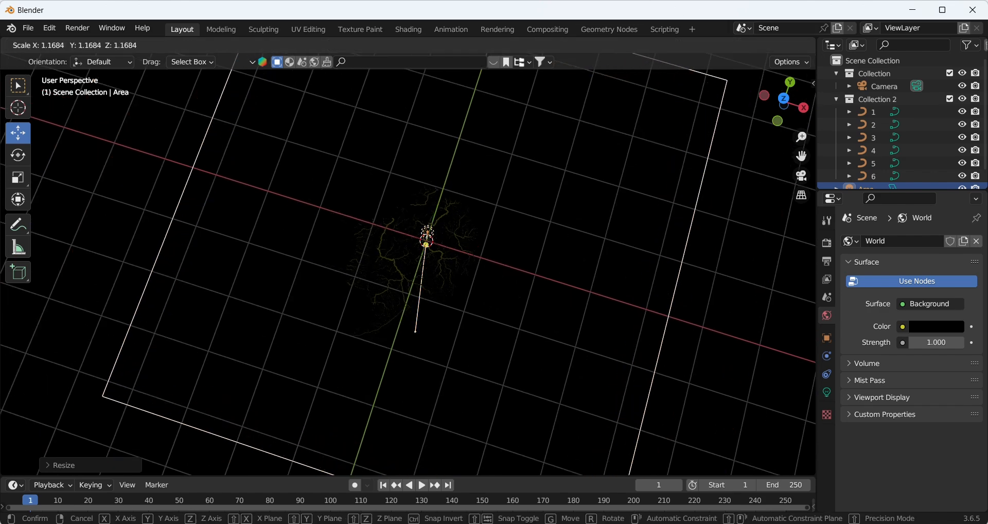
pyautogui.click(519, 257)
pyautogui.scroll(1, 454, 245)
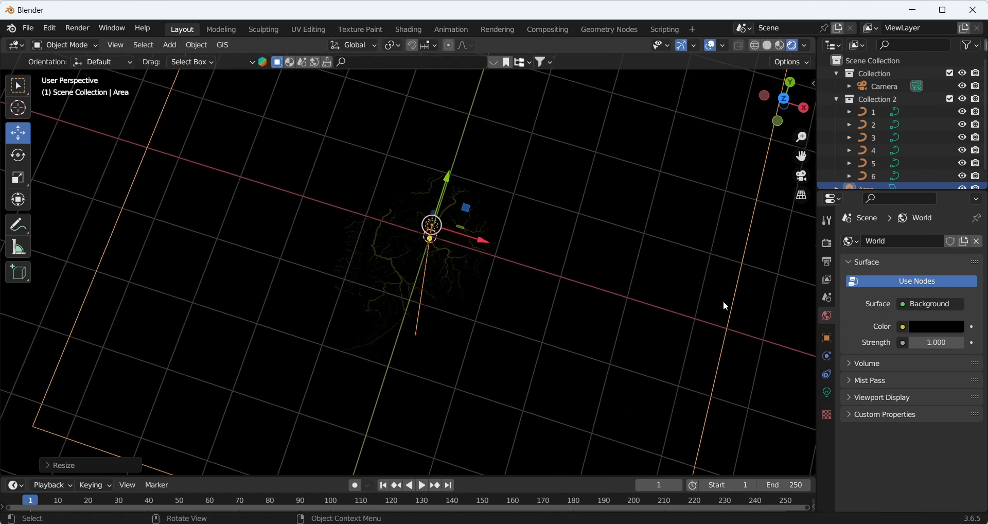
# Set the area light's power to 2000 W and check the lit river curves up close.
pyautogui.click(828, 395)
pyautogui.click(934, 328)
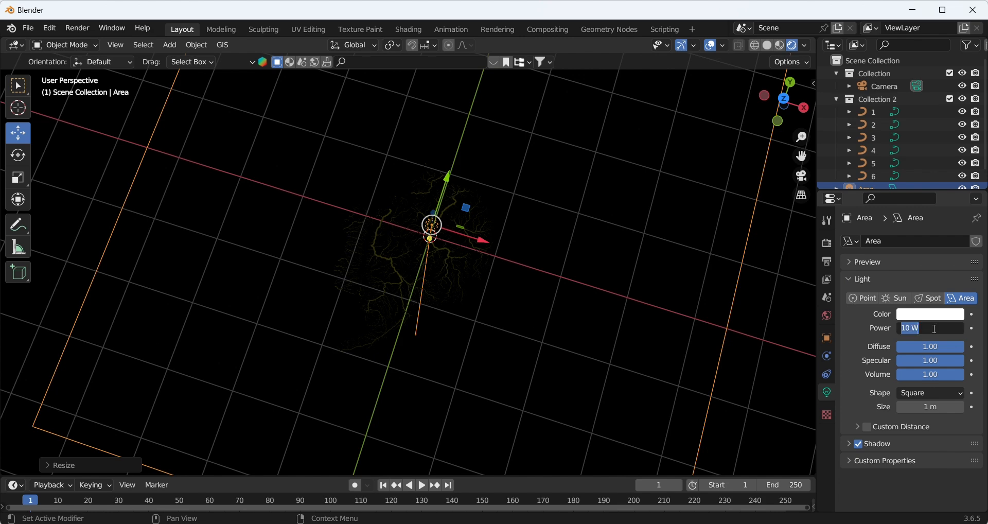
pyautogui.write('2000')
pyautogui.press('Return')
pyautogui.scroll(3, 443, 224)
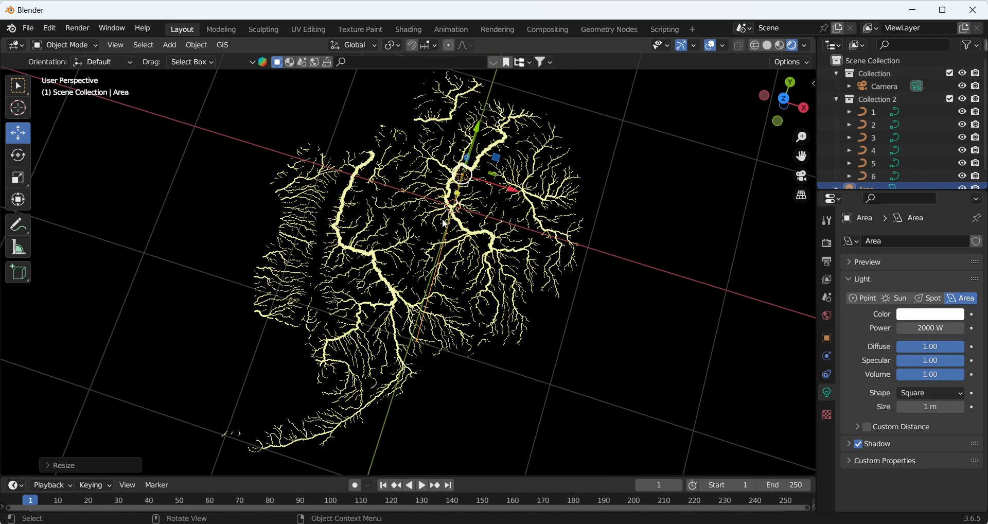
pyautogui.scroll(4, 442, 224)
pyautogui.scroll(-5, 440, 220)
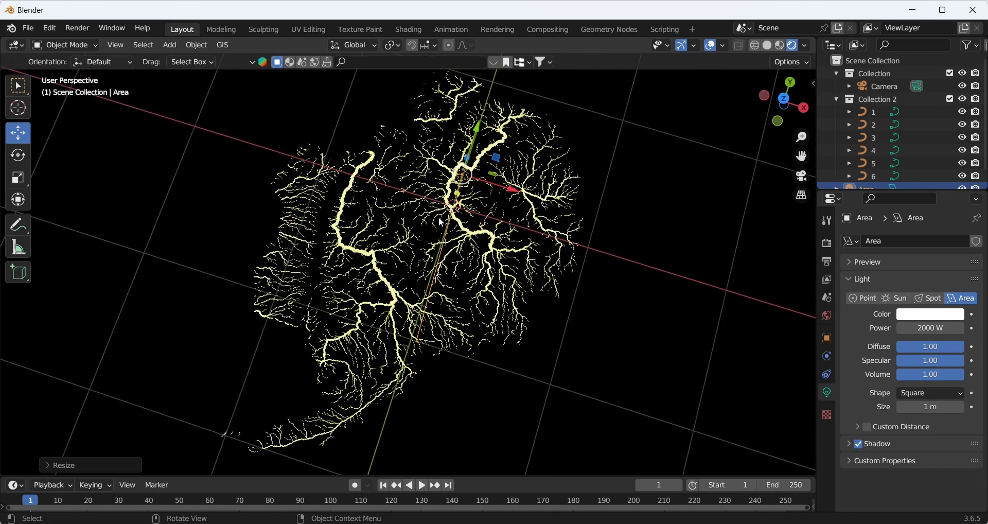
pyautogui.scroll(-1, 456, 219)
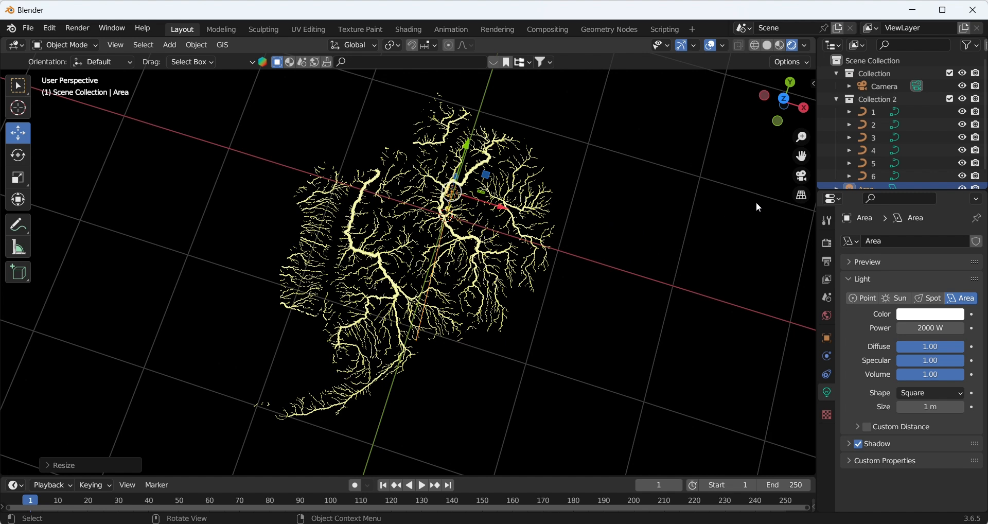
# Enable Bloom in the Eevee render settings and expand its options.
pyautogui.click(825, 243)
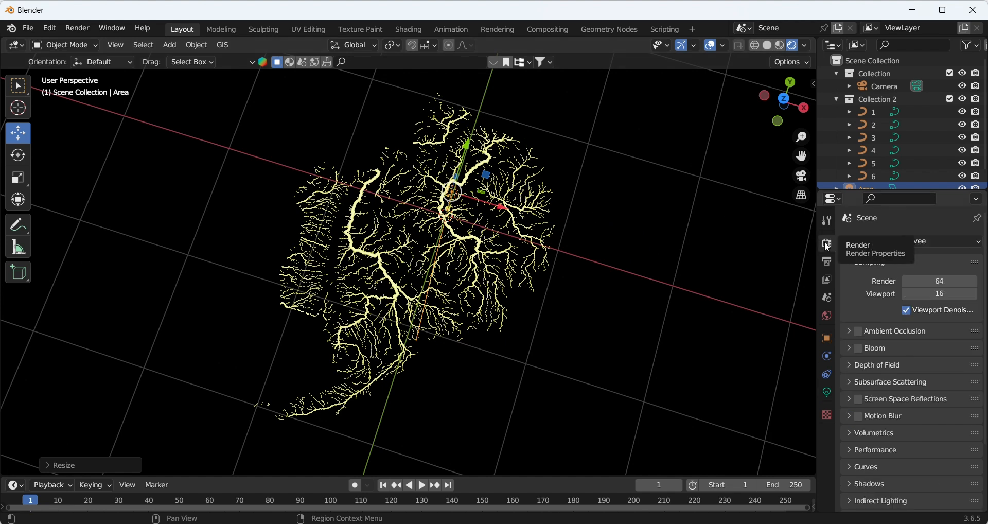
pyautogui.click(859, 349)
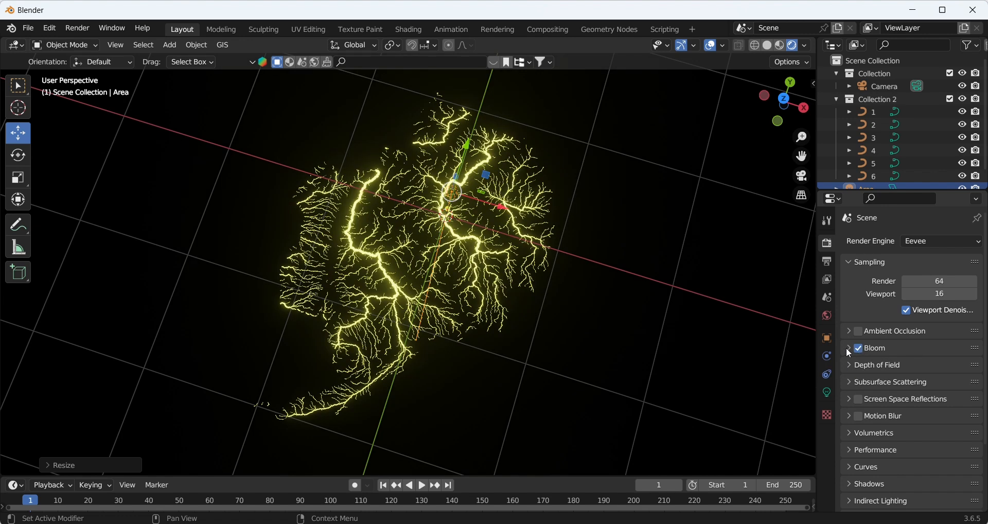
pyautogui.click(846, 348)
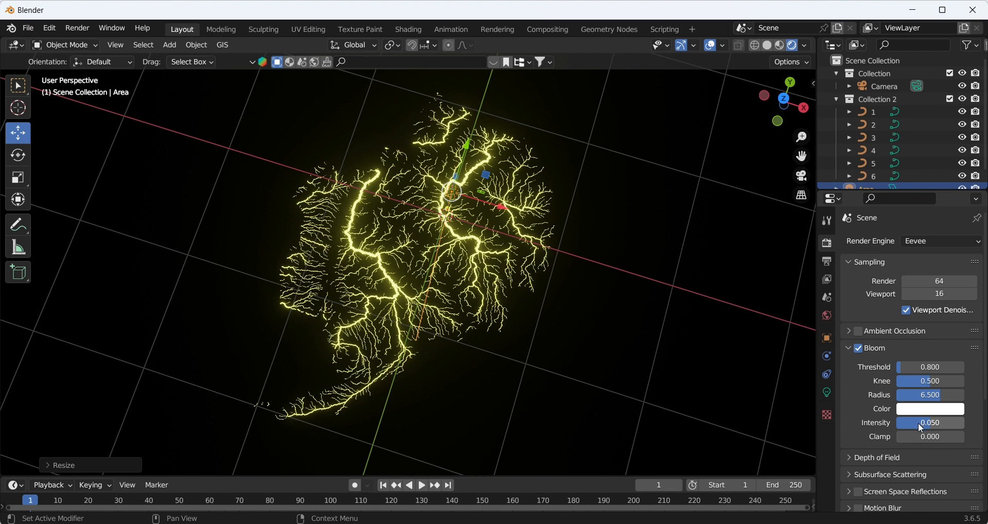
# Try bloom intensities of 0.1 and 1, and set the intensity back to 0.05.
pyautogui.moveTo(920, 423); pyautogui.dragTo(940, 422)
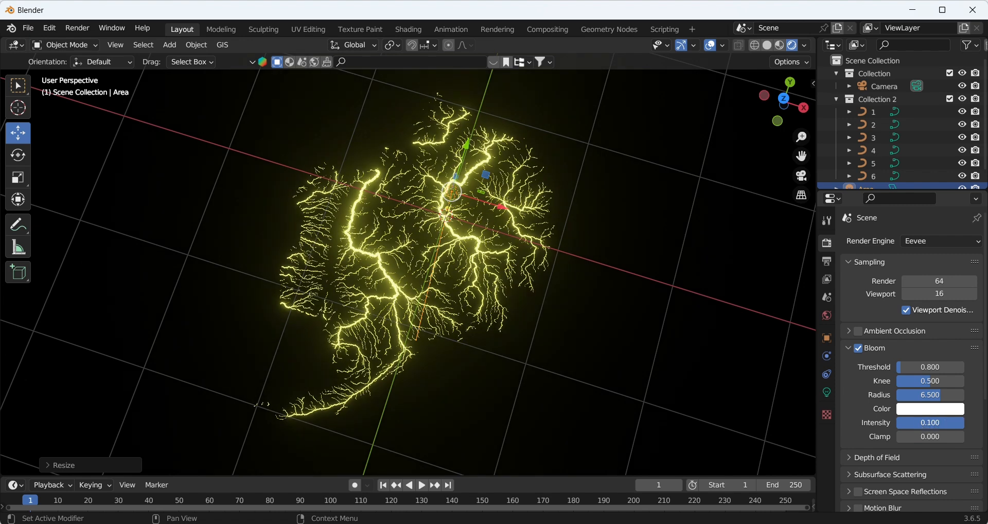
pyautogui.click(937, 421)
pyautogui.write('1')
pyautogui.press('Return')
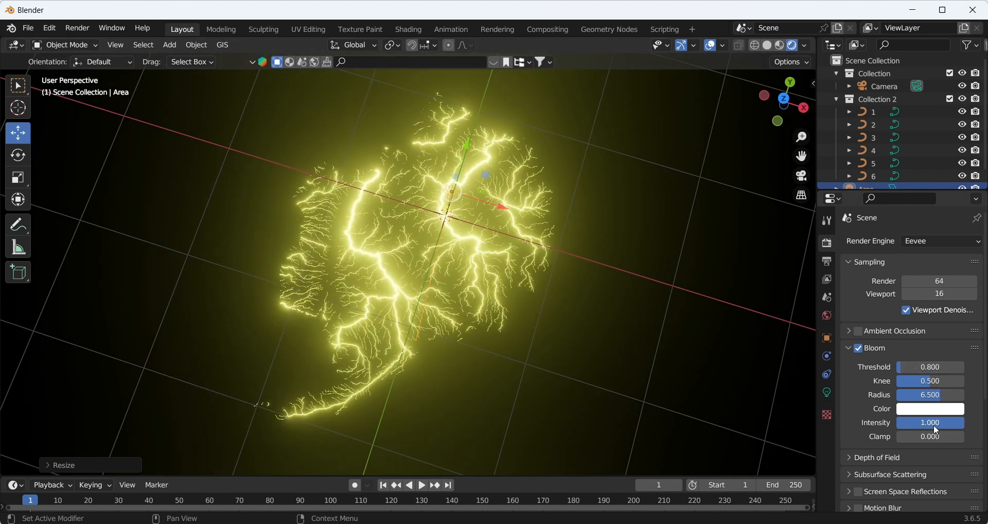
pyautogui.click(934, 424)
pyautogui.write('0.05')
pyautogui.press('Return')
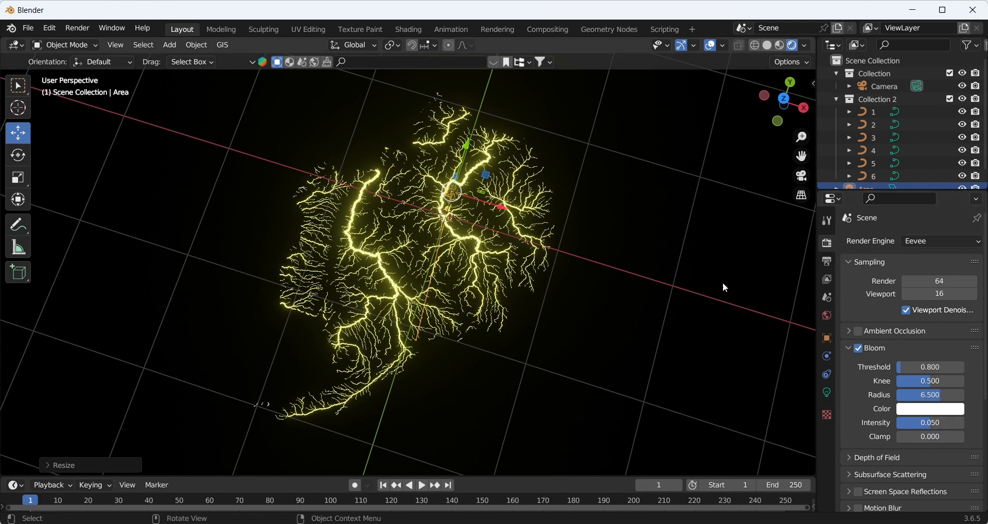
# Examine the bloom glow on the thick and thin river branches at different zoom levels.
pyautogui.scroll(2, 617, 263)
pyautogui.scroll(2, 515, 248)
pyautogui.scroll(-2, 514, 247)
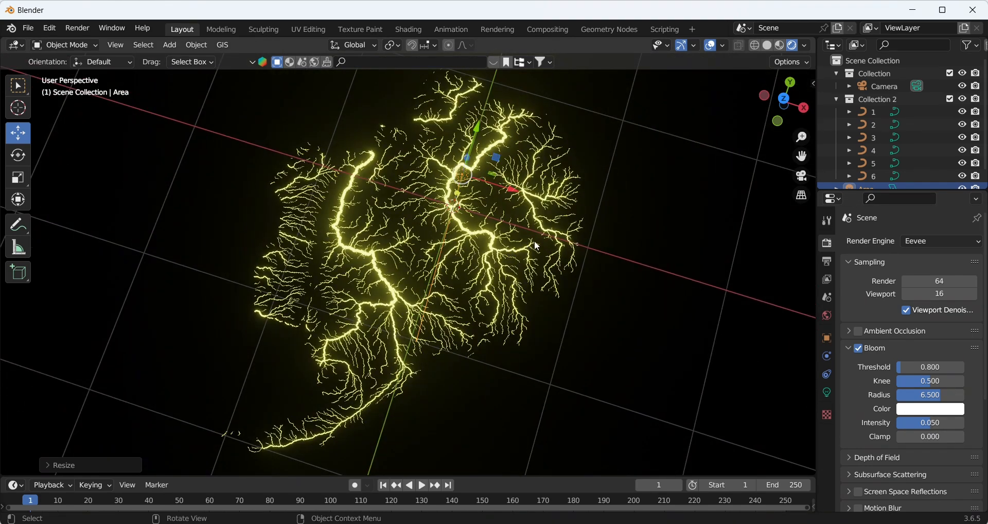
pyautogui.scroll(4, 480, 240)
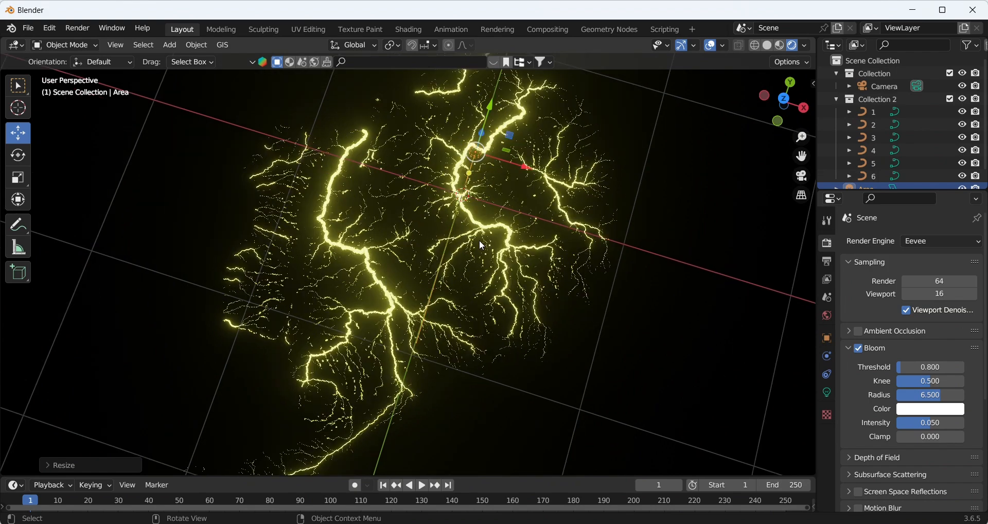
pyautogui.scroll(-2, 482, 245)
pyautogui.scroll(-3, 481, 245)
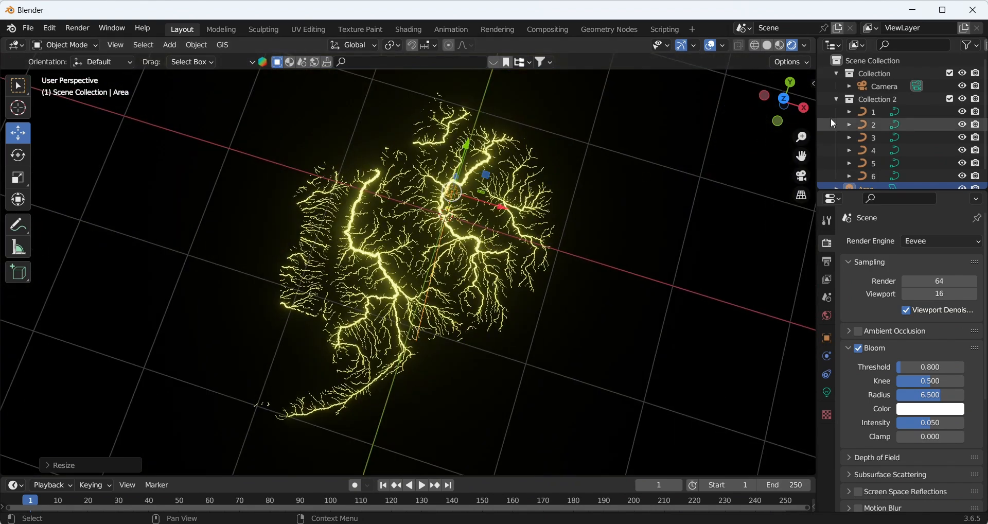
# Hide Collection 2 in the viewport and open the GIS import options.
pyautogui.click(962, 98)
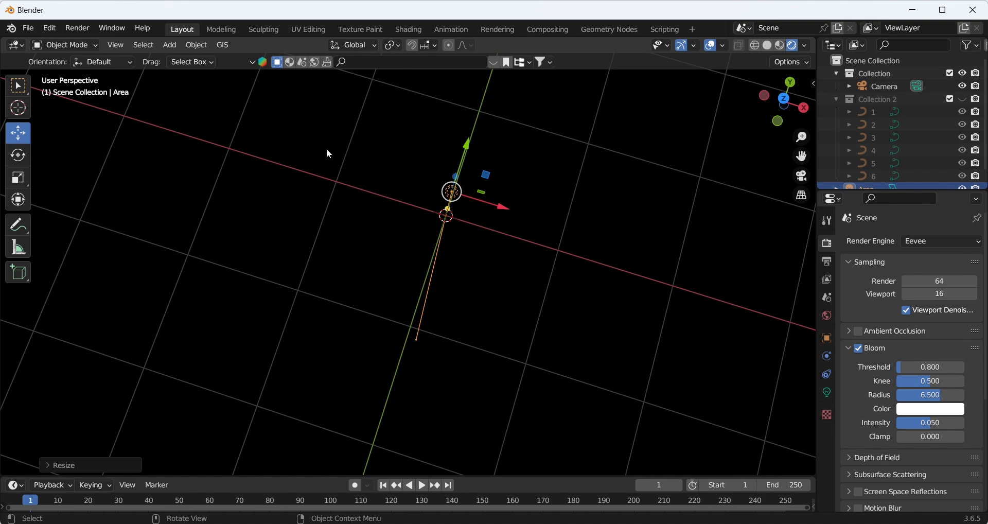
pyautogui.click(222, 45)
pyautogui.moveTo(274, 88)
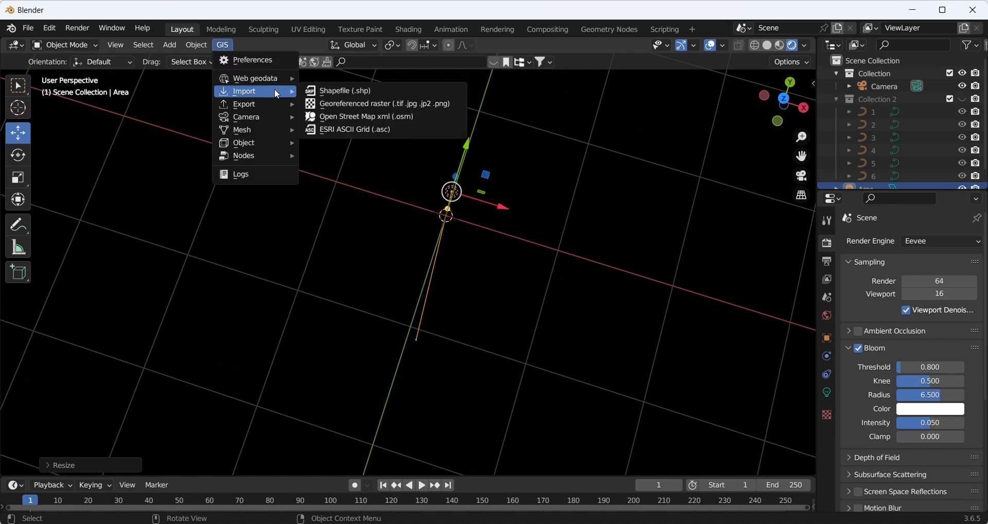
# Import the shapefile 7.shp from the basin2 folder inside River basins\basins.
pyautogui.click(327, 89)
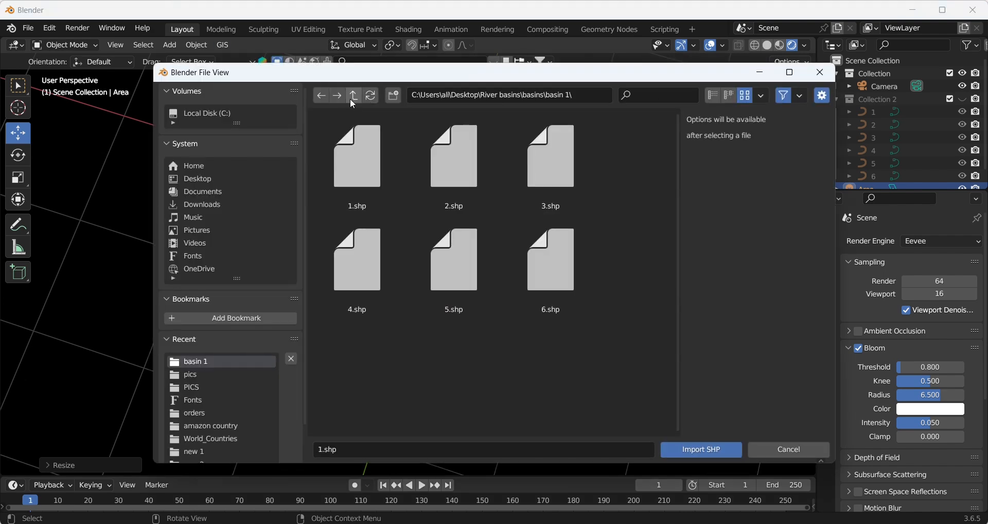
pyautogui.click(353, 96)
pyautogui.click(453, 149)
pyautogui.click(345, 387)
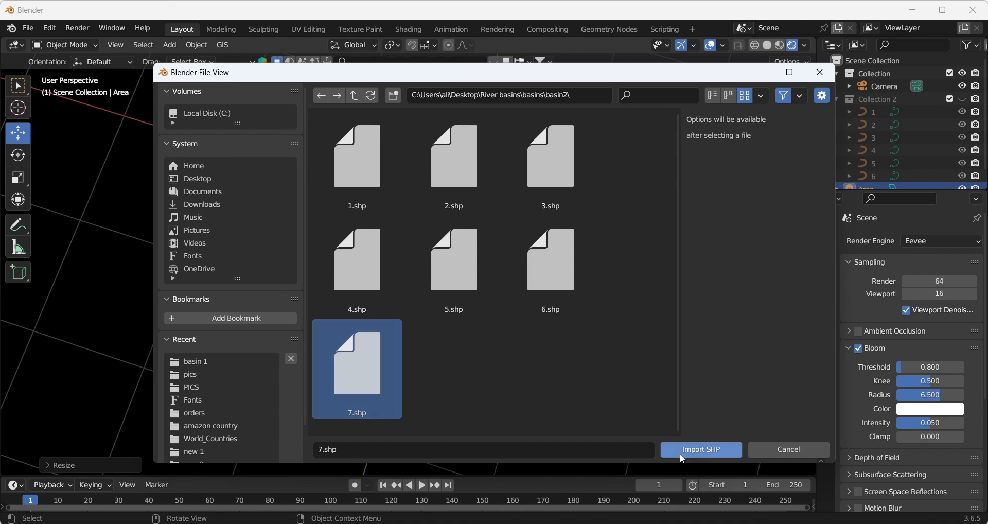
pyautogui.click(681, 453)
# Import the shapefile 6.shp from the basin2 folder with the default import settings.
pyautogui.click(222, 45)
pyautogui.moveTo(274, 91)
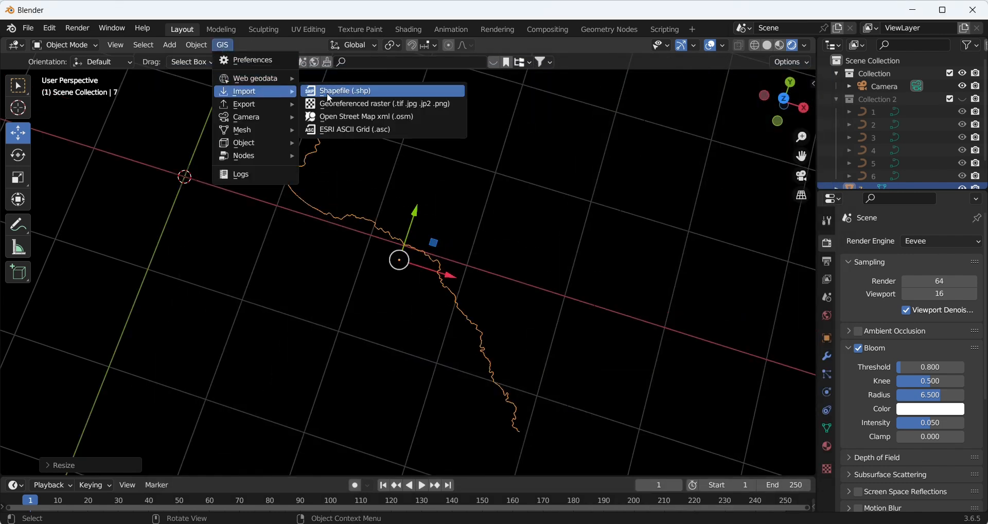
pyautogui.click(327, 88)
pyautogui.click(555, 279)
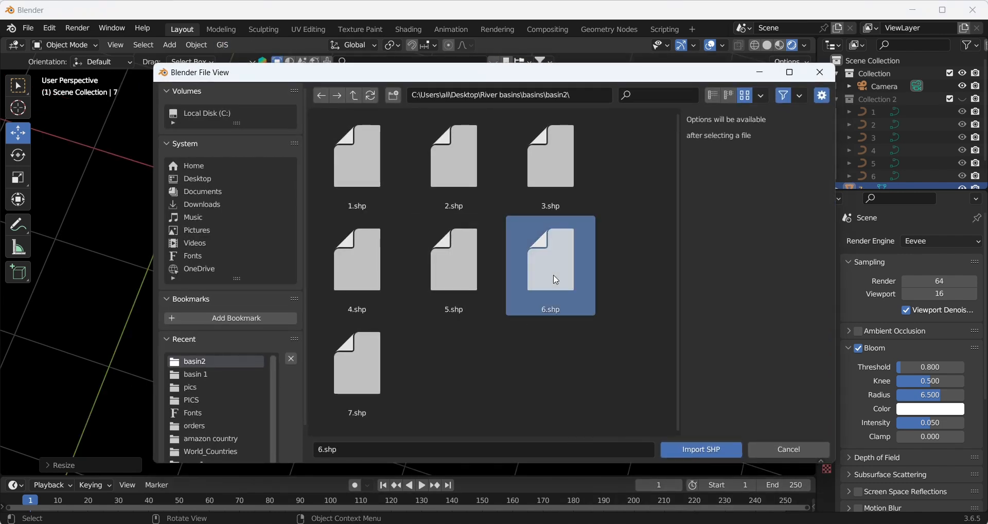
pyautogui.click(689, 450)
pyautogui.click(695, 507)
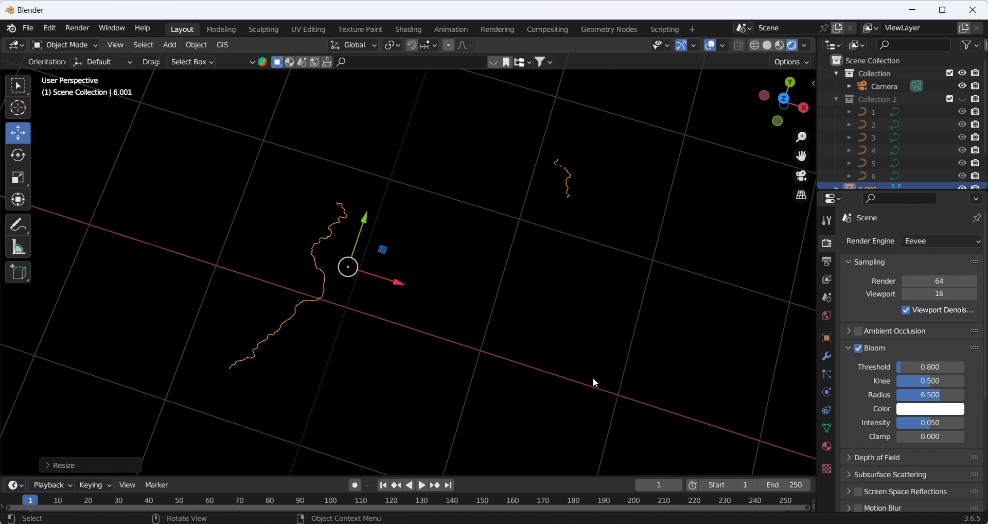
# Import the shapefile 5.shp from the basin2 folder with the default import settings.
pyautogui.click(223, 46)
pyautogui.moveTo(274, 91)
pyautogui.click(330, 89)
pyautogui.click(453, 252)
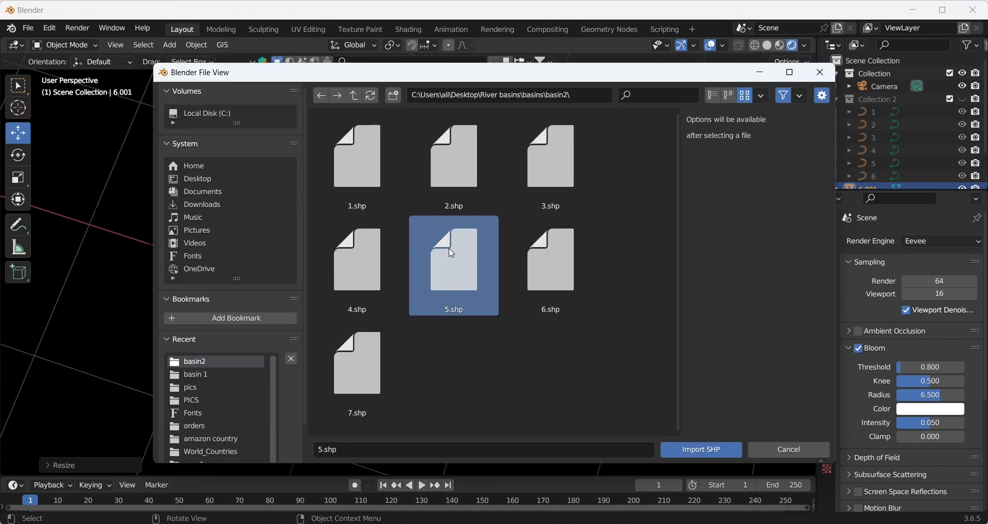
pyautogui.click(682, 447)
pyautogui.click(684, 510)
# Import the shapefile 4.shp from the basin2 folder with the default import settings.
pyautogui.click(223, 46)
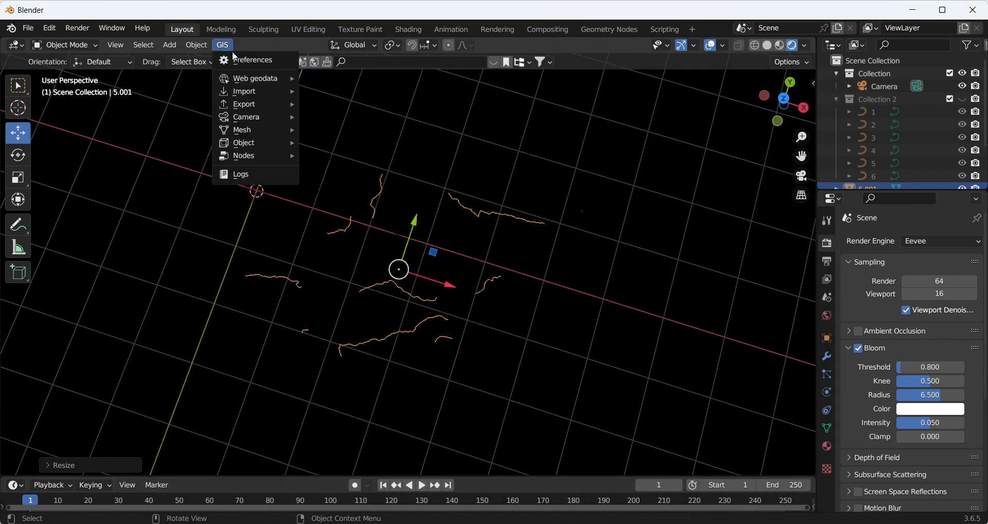
pyautogui.moveTo(238, 91)
pyautogui.click(334, 89)
pyautogui.click(360, 259)
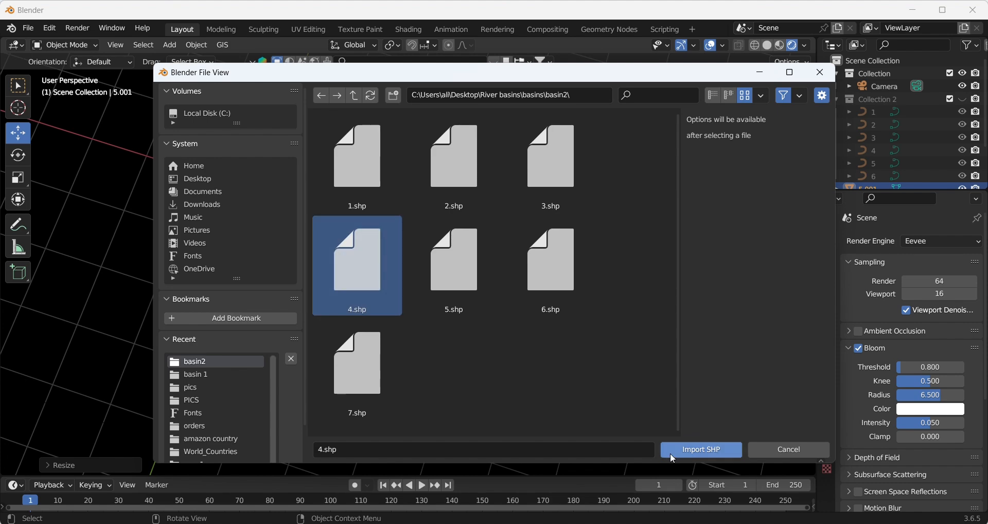
pyautogui.click(671, 455)
pyautogui.click(744, 509)
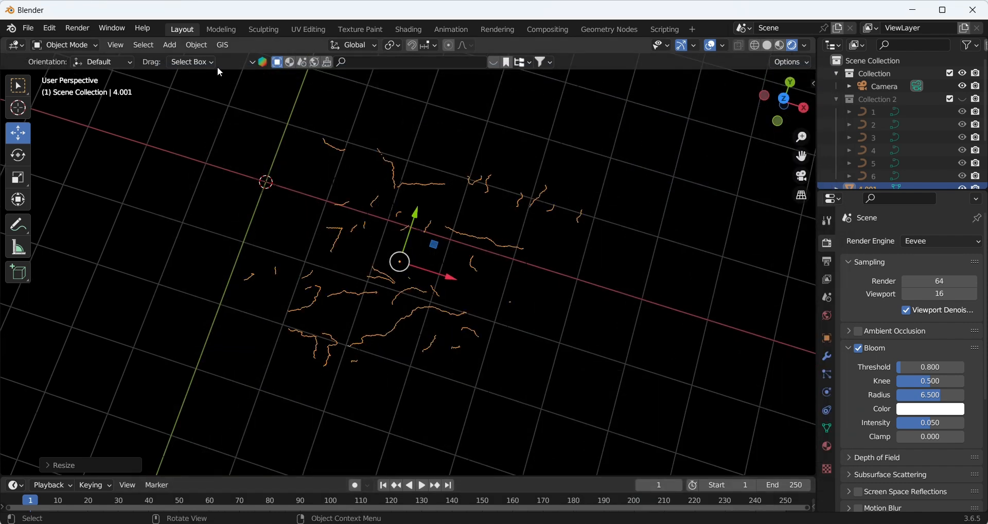
# Import the shapefile 3.shp from the basin2 folder with the default import settings.
pyautogui.click(222, 45)
pyautogui.moveTo(238, 91)
pyautogui.click(334, 90)
pyautogui.click(551, 155)
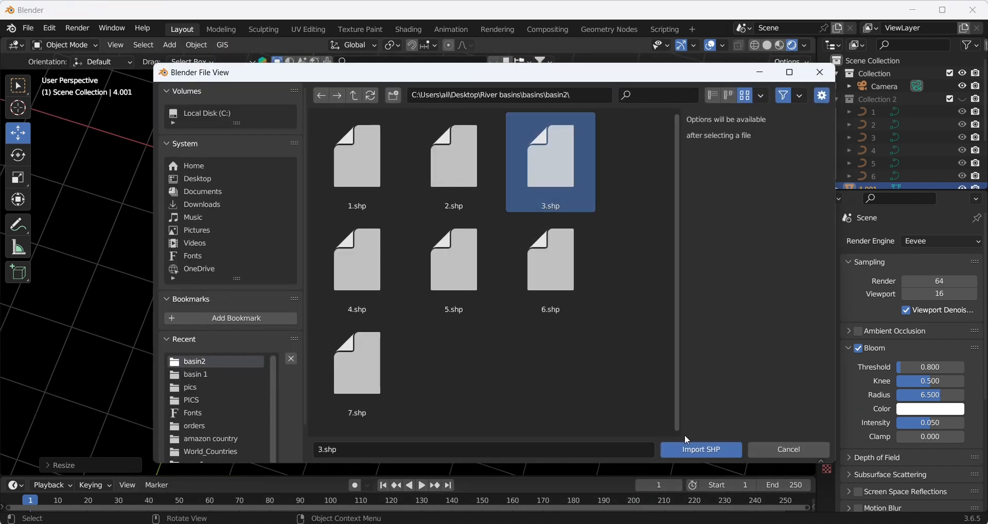
pyautogui.click(701, 449)
pyautogui.click(685, 510)
# Import the shapefile 2.shp from the basin2 folder, keeping Geometry as elevation source and Web Mercator as CRS.
pyautogui.click(223, 46)
pyautogui.moveTo(238, 91)
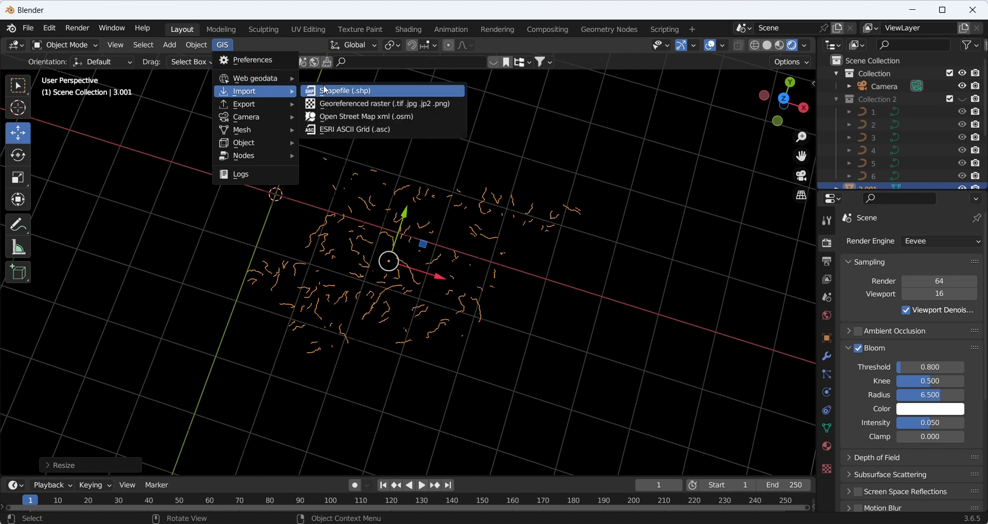
pyautogui.click(340, 90)
pyautogui.click(453, 160)
pyautogui.click(699, 449)
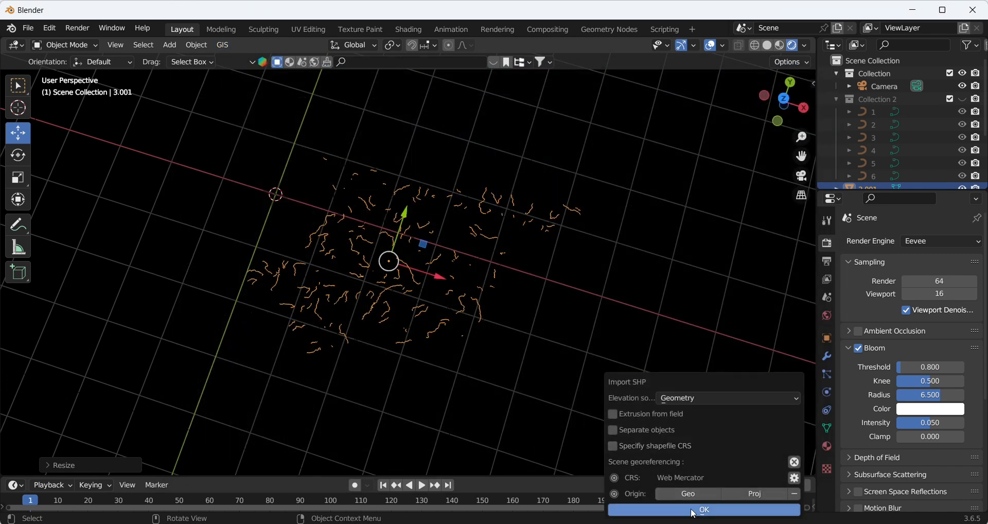
pyautogui.click(701, 509)
# Import the shapefile 1.shp from the basin2 folder with the default import settings.
pyautogui.click(223, 46)
pyautogui.moveTo(238, 91)
pyautogui.click(325, 94)
pyautogui.click(375, 149)
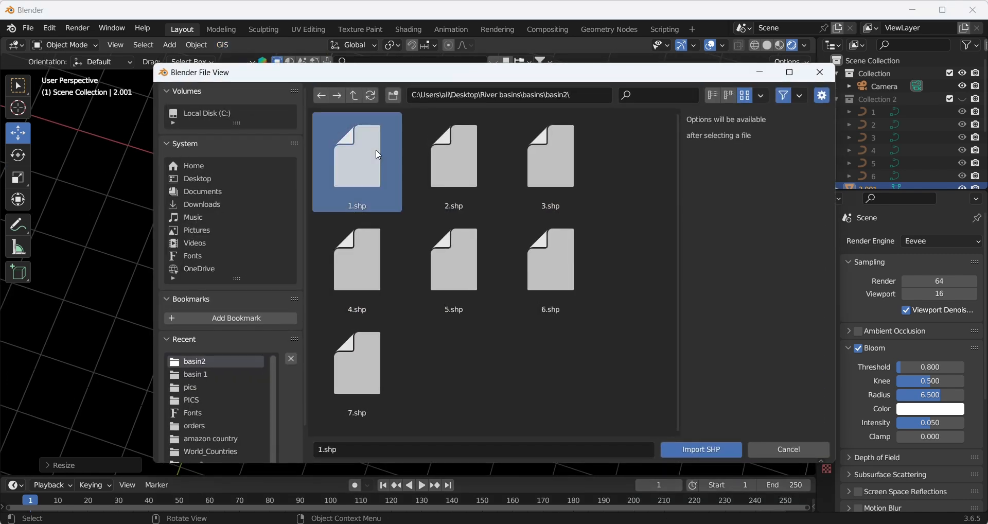
pyautogui.click(696, 449)
pyautogui.click(698, 509)
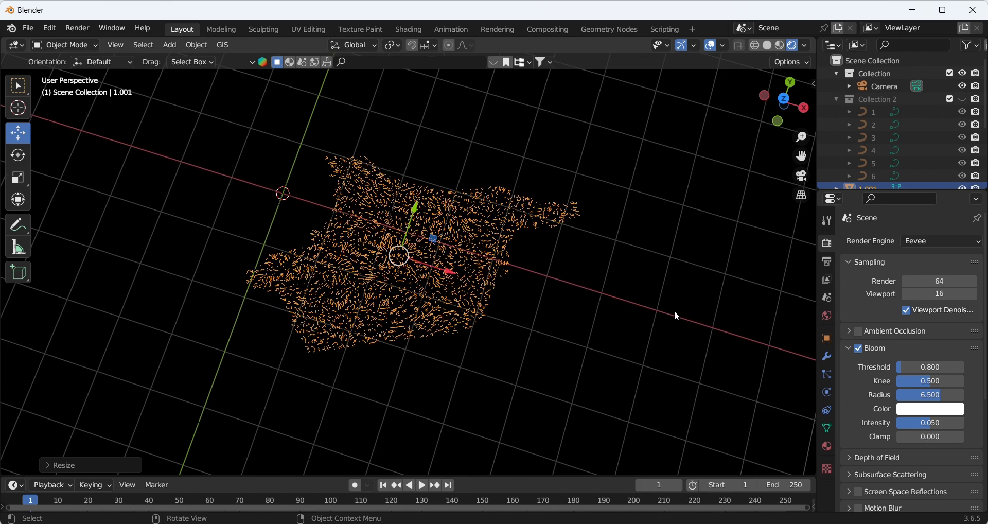
# Create a new collection under the scene collection and move all imported river meshes and the area light into it.
pyautogui.rightClick(869, 60)
pyautogui.click(864, 60)
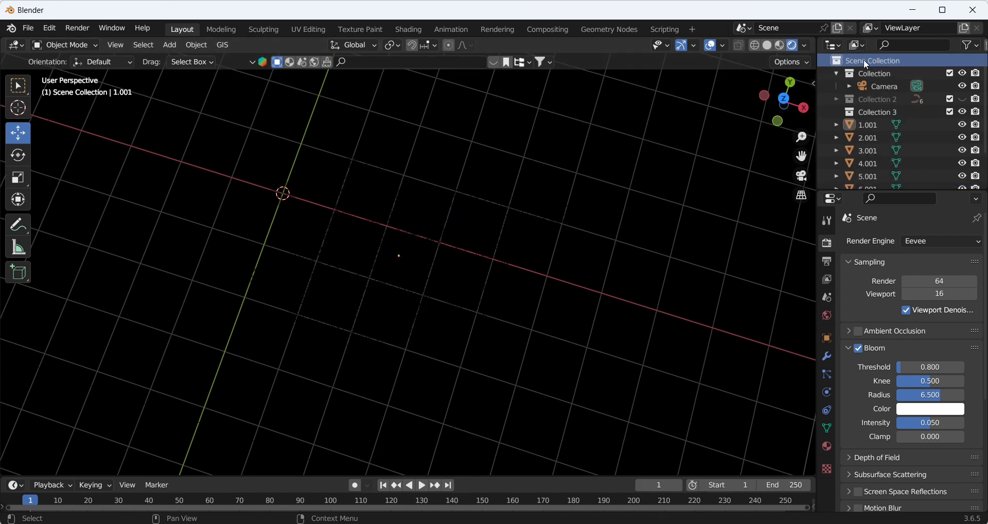
pyautogui.click(188, 90)
pyautogui.moveTo(182, 81); pyautogui.dragTo(708, 442)
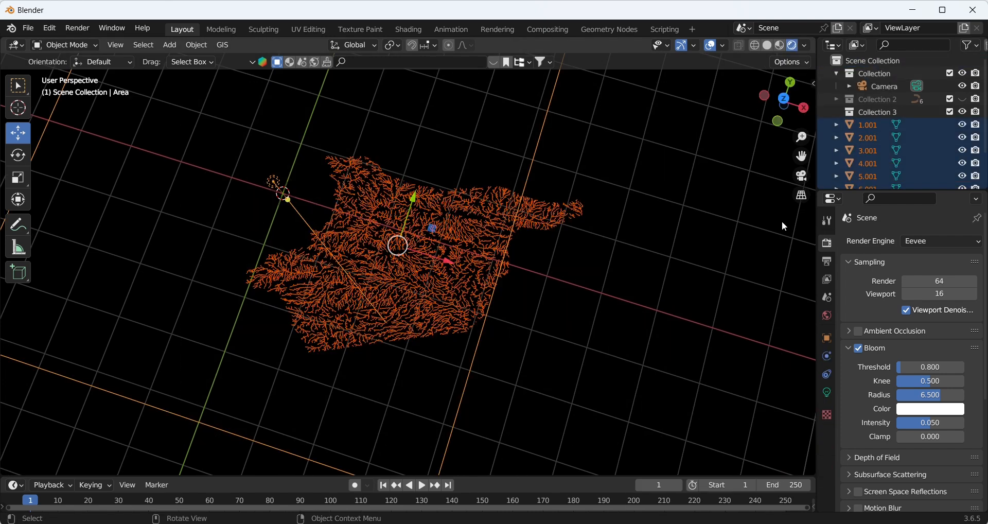
pyautogui.moveTo(870, 153); pyautogui.dragTo(873, 113)
# Convert the seven river meshes, 1.001 to 6.001 and 7, to curves, leaving out the area light, and clear the selection.
pyautogui.scroll(-2, 857, 138)
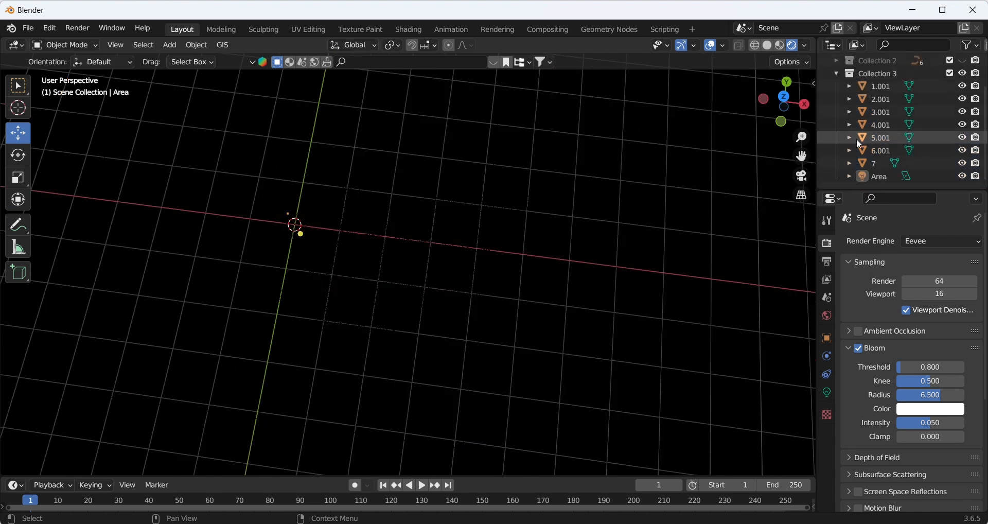
pyautogui.click(875, 163)
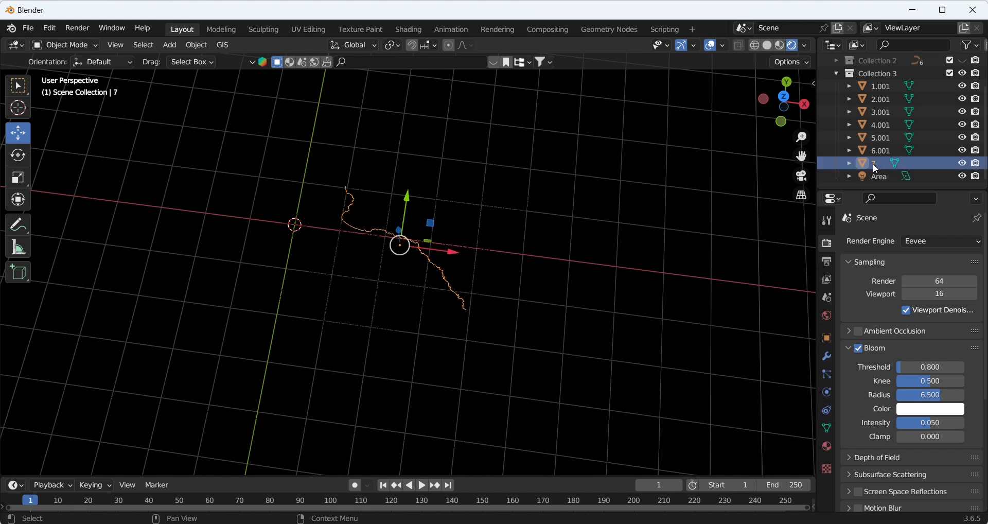
pyautogui.keyDown('shift'); pyautogui.click(876, 150); pyautogui.keyUp('shift')
pyautogui.keyDown('shift'); pyautogui.click(875, 137); pyautogui.keyUp('shift')
pyautogui.keyDown('shift'); pyautogui.click(877, 125); pyautogui.keyUp('shift')
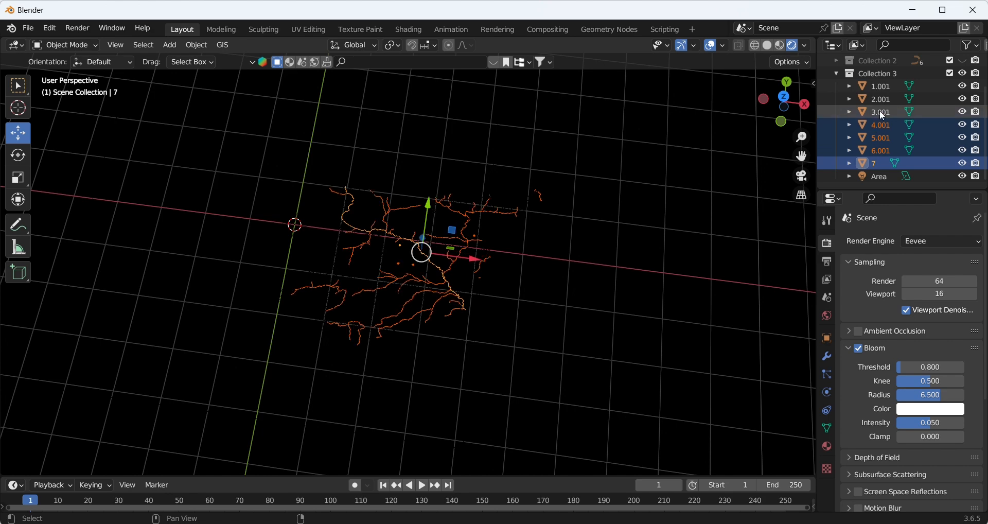
pyautogui.keyDown('shift'); pyautogui.click(879, 110); pyautogui.keyUp('shift')
pyautogui.keyDown('shift'); pyautogui.click(879, 100); pyautogui.keyUp('shift')
pyautogui.keyDown('shift'); pyautogui.click(878, 87); pyautogui.keyUp('shift')
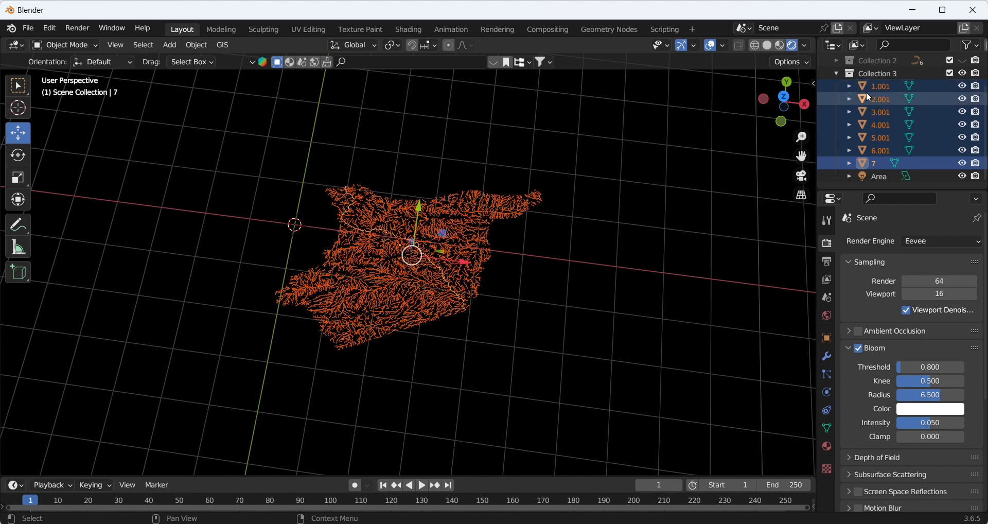
pyautogui.rightClick(485, 211)
pyautogui.moveTo(483, 205)
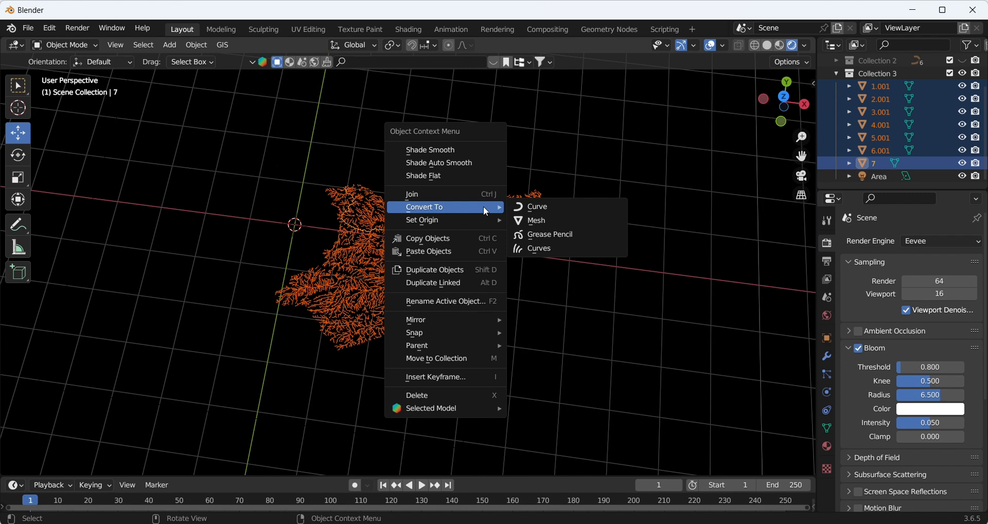
pyautogui.click(535, 204)
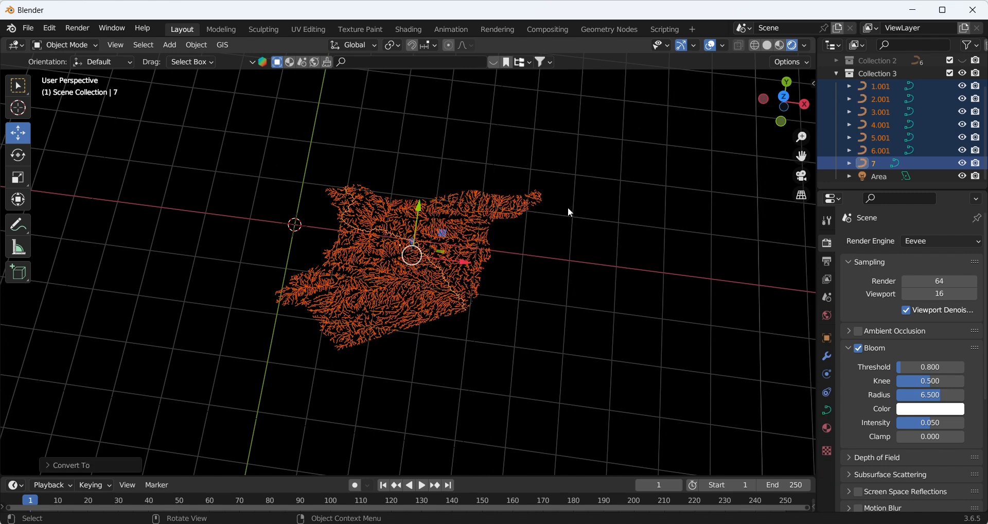
pyautogui.click(670, 159)
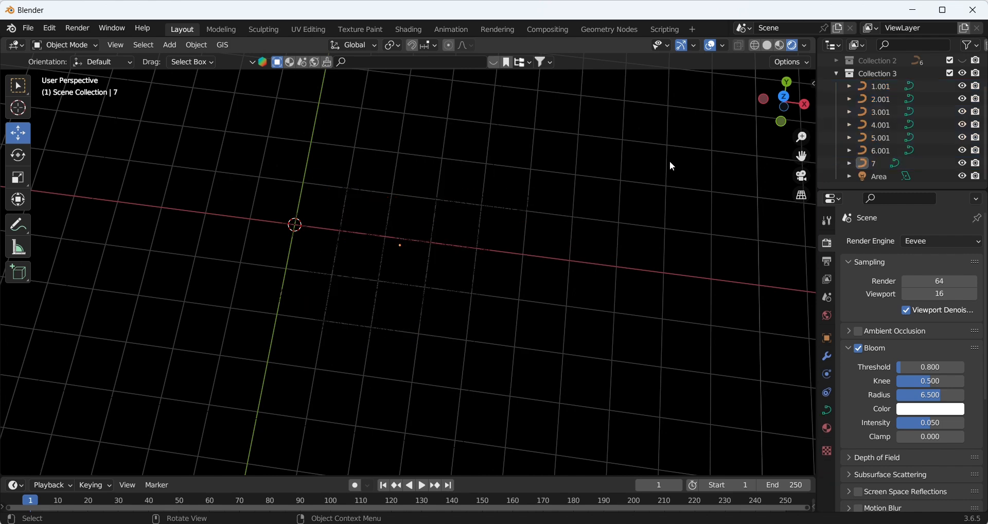
# Set the round bevel depth of river curve 7 to 0.01 m.
pyautogui.click(873, 162)
pyautogui.click(826, 417)
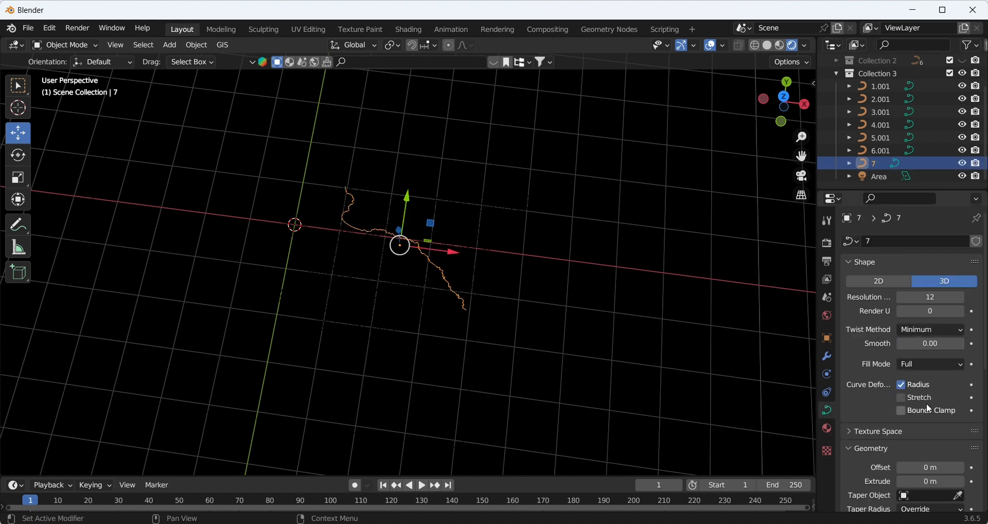
pyautogui.scroll(-5, 926, 403)
pyautogui.click(939, 460)
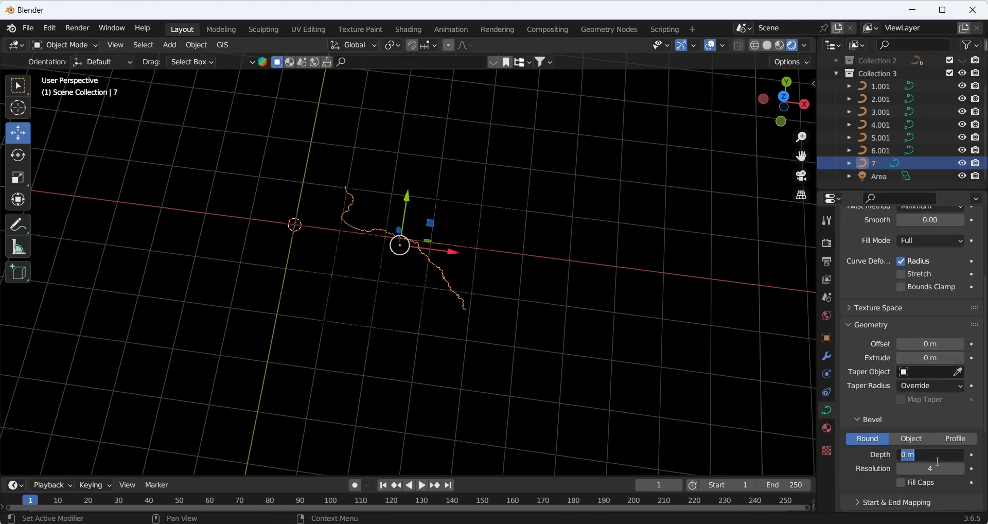
pyautogui.write('0.0')
pyautogui.press('Return')
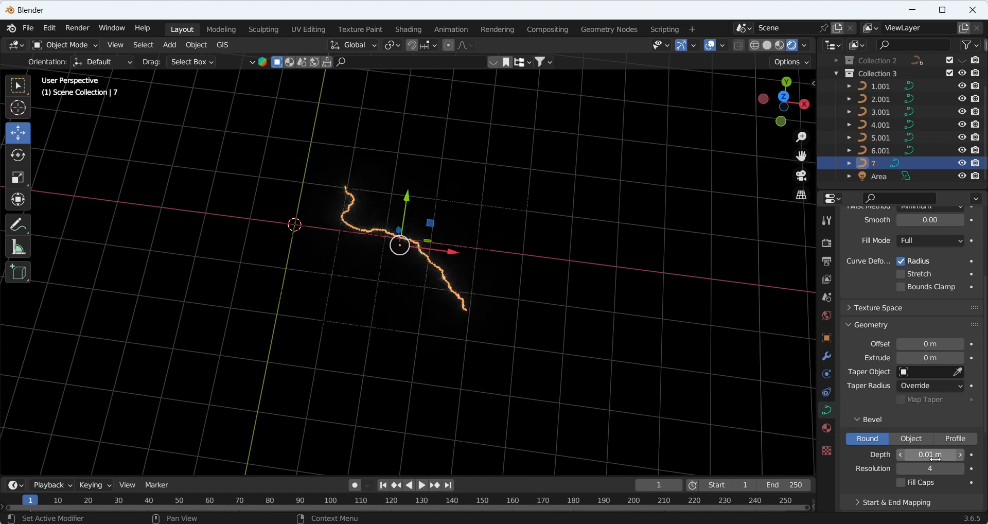
# Set the round bevel depth of river curve 6.001 to 0.01 m.
pyautogui.click(873, 149)
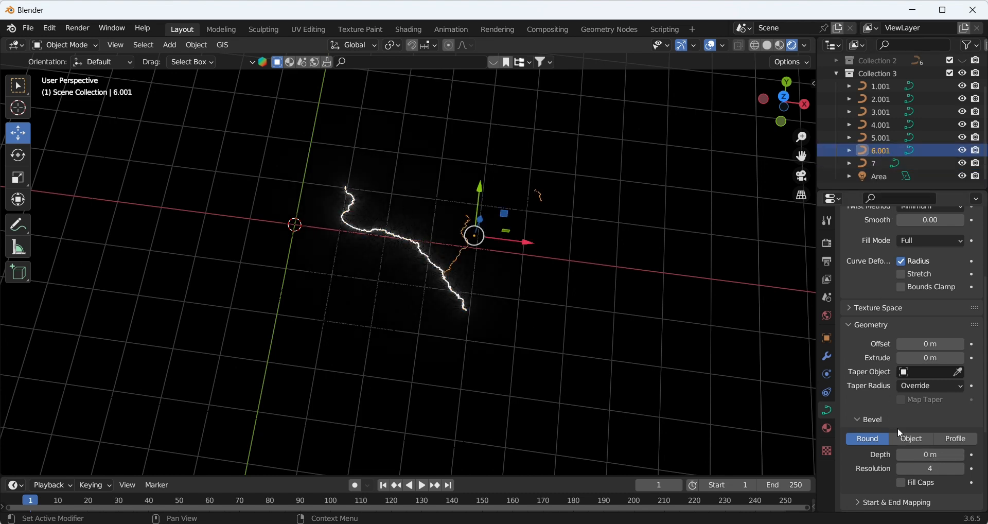
pyautogui.click(930, 456)
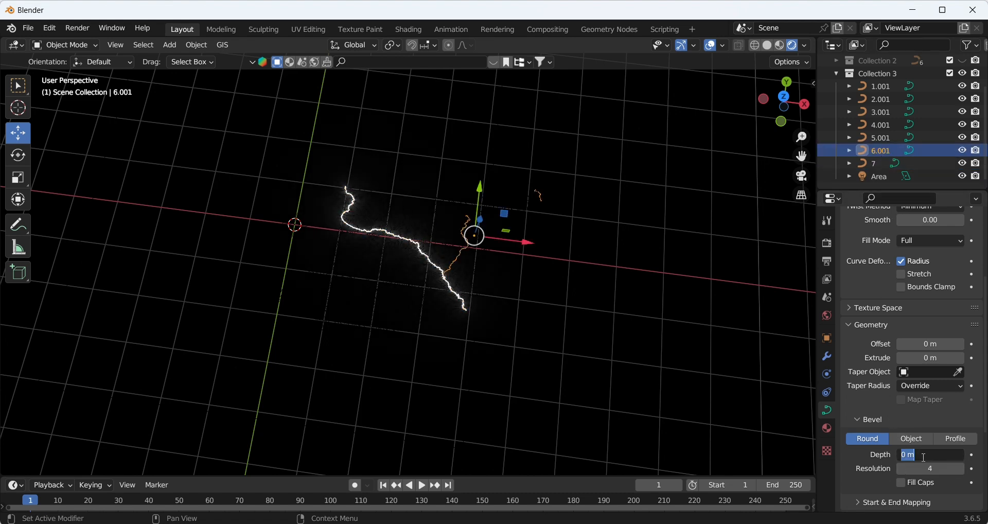
pyautogui.write('0.01')
pyautogui.press('Return')
# Set the round bevel depth of river curve 5.001 to 0.005 m.
pyautogui.click(884, 137)
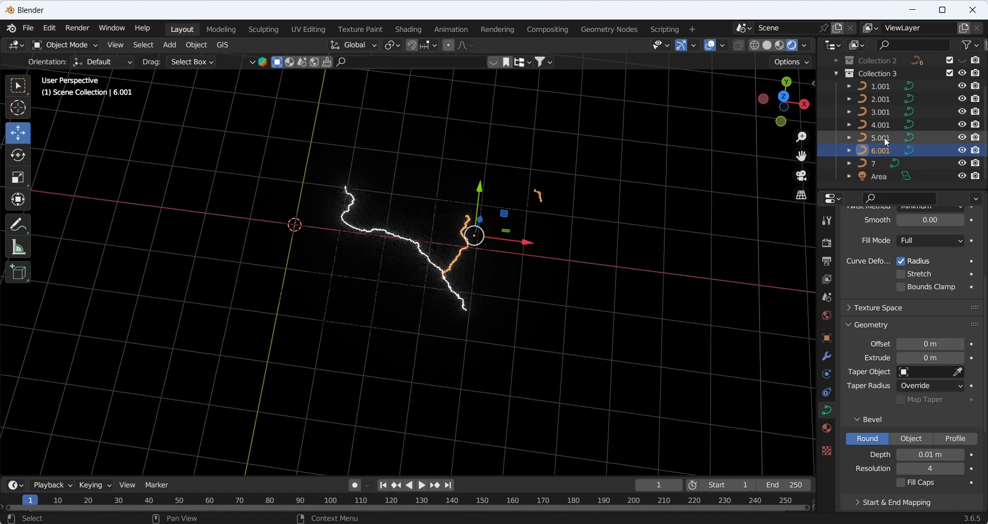
pyautogui.click(932, 454)
pyautogui.write('0.')
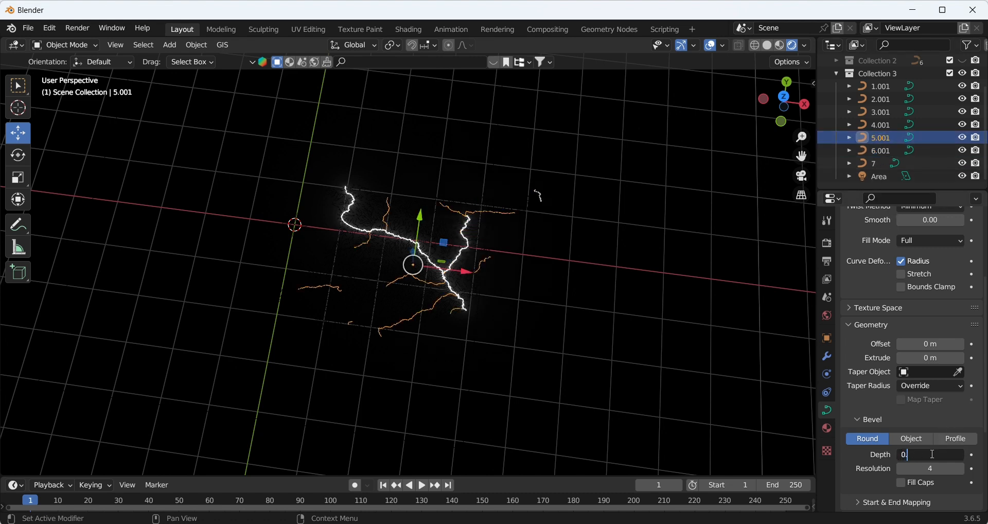
pyautogui.write('005')
pyautogui.press('Return')
# Set the round bevel depth of river curve 4.001 to 0.005 m.
pyautogui.click(866, 124)
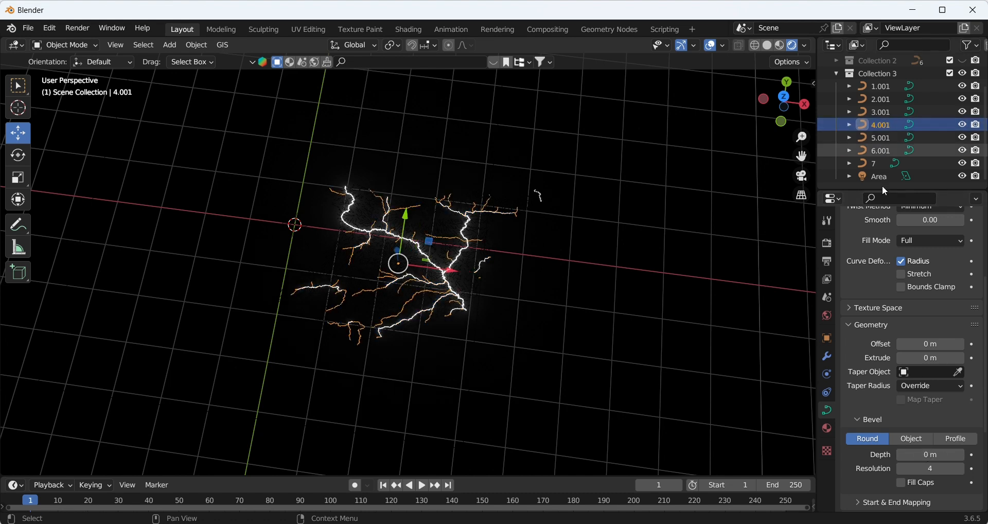
pyautogui.click(926, 453)
pyautogui.write('0.005')
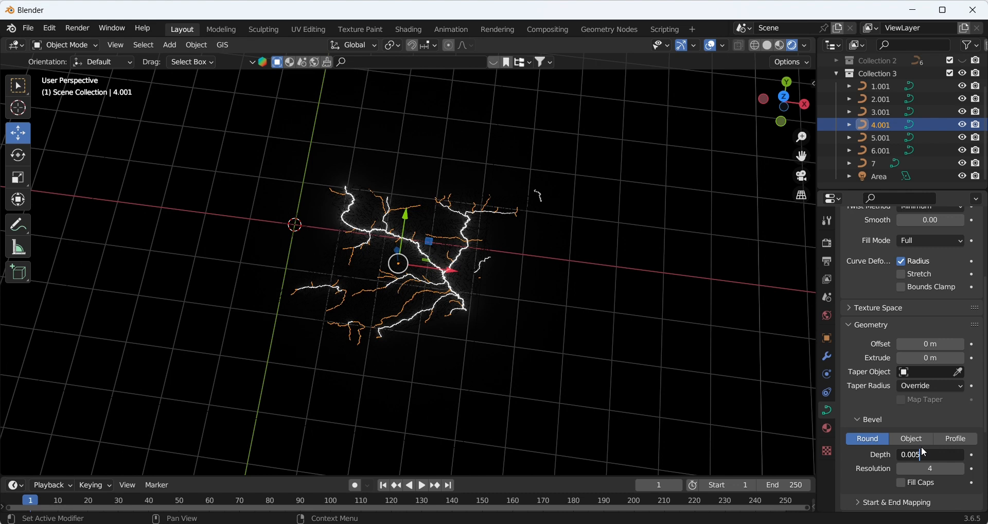
pyautogui.press('Return')
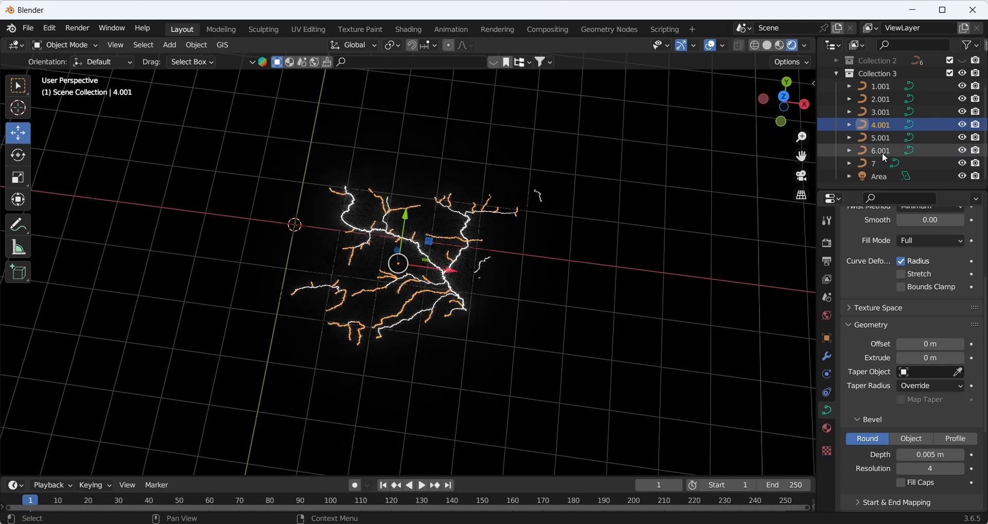
# Set the round bevel depth of river curve 3.001 to 0.0025 m.
pyautogui.click(873, 112)
pyautogui.click(925, 455)
pyautogui.write('0.0')
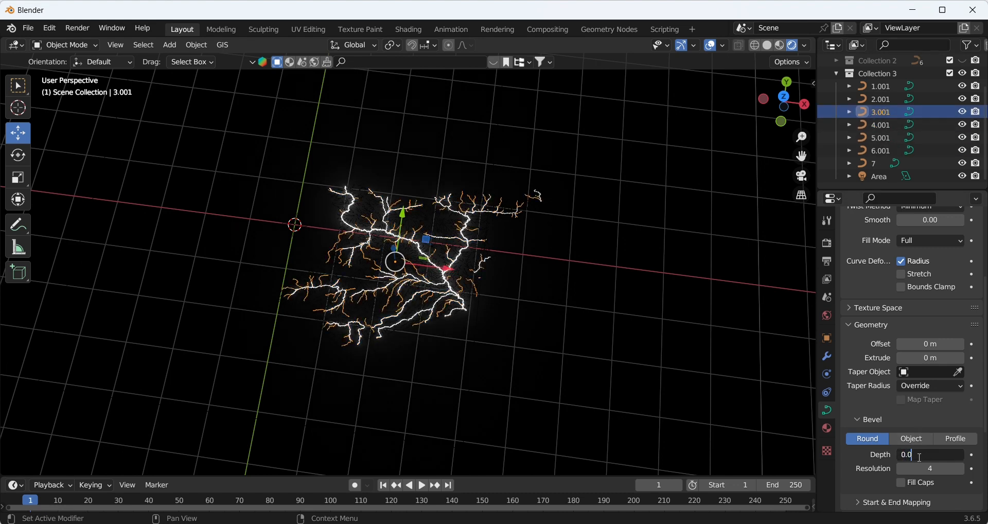
pyautogui.write('025')
pyautogui.press('Return')
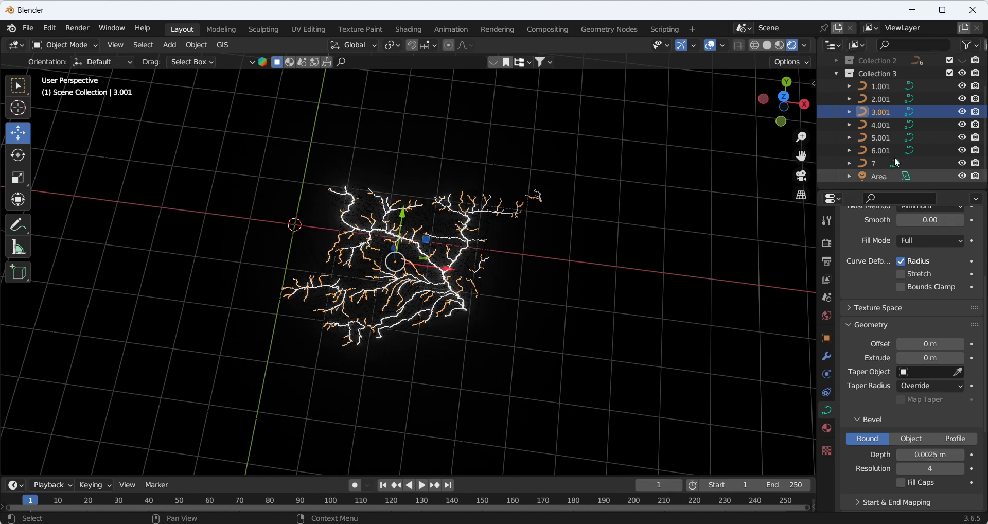
# Set the round bevel depth of river curve 2.001 to 0.0008 m.
pyautogui.click(880, 101)
pyautogui.click(924, 455)
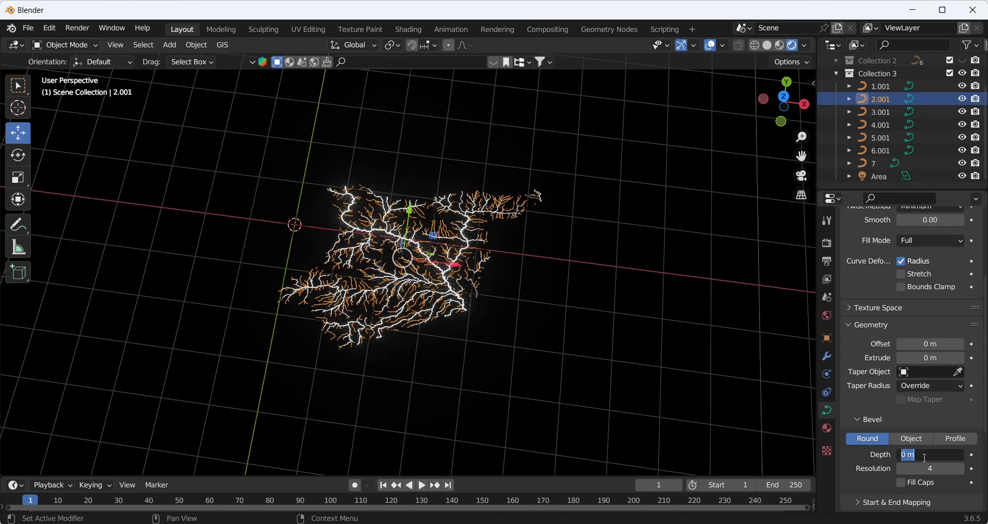
pyautogui.write('0.0008')
pyautogui.press('Return')
# Set the round bevel depth of river curve 1.001 to 0.0003 m and deselect it.
pyautogui.click(881, 86)
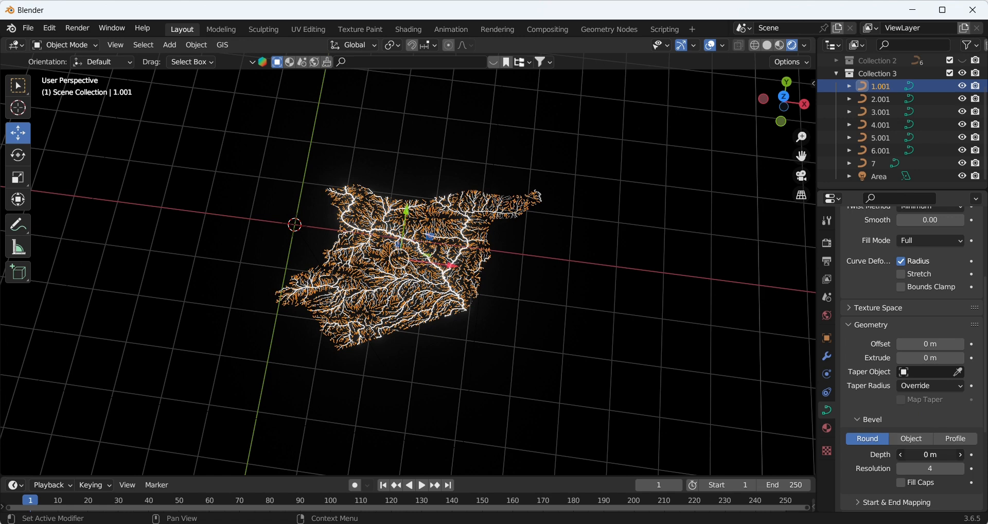
pyautogui.click(933, 455)
pyautogui.write('0.0003')
pyautogui.press('Return')
pyautogui.click(653, 291)
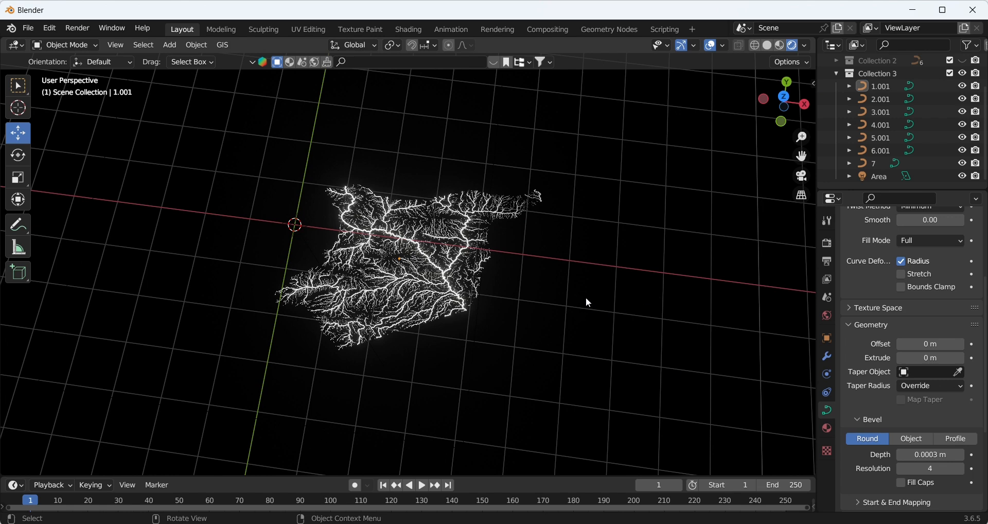
# Give main river curve 7 a new material with a blue base color, hue 0.666 and saturation 0.980.
pyautogui.click(445, 276)
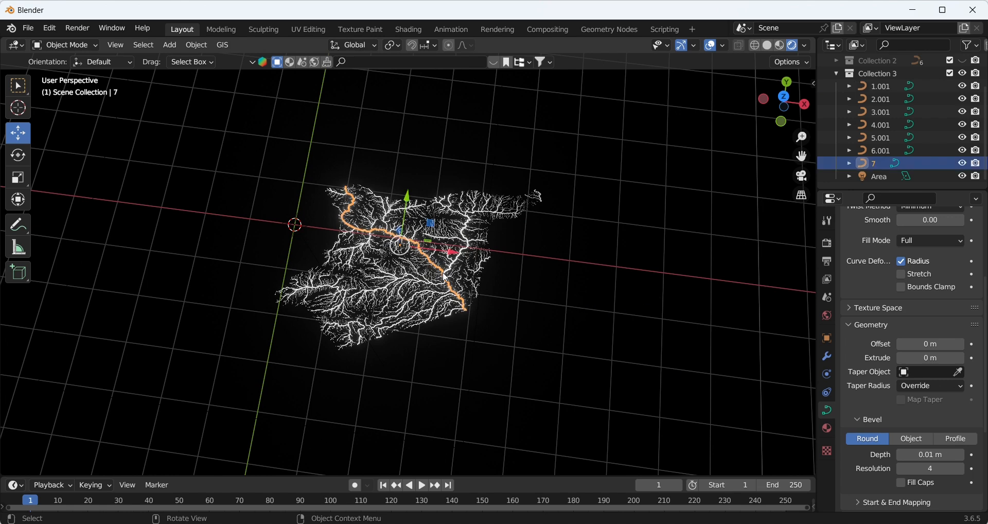
pyautogui.click(824, 428)
pyautogui.click(928, 295)
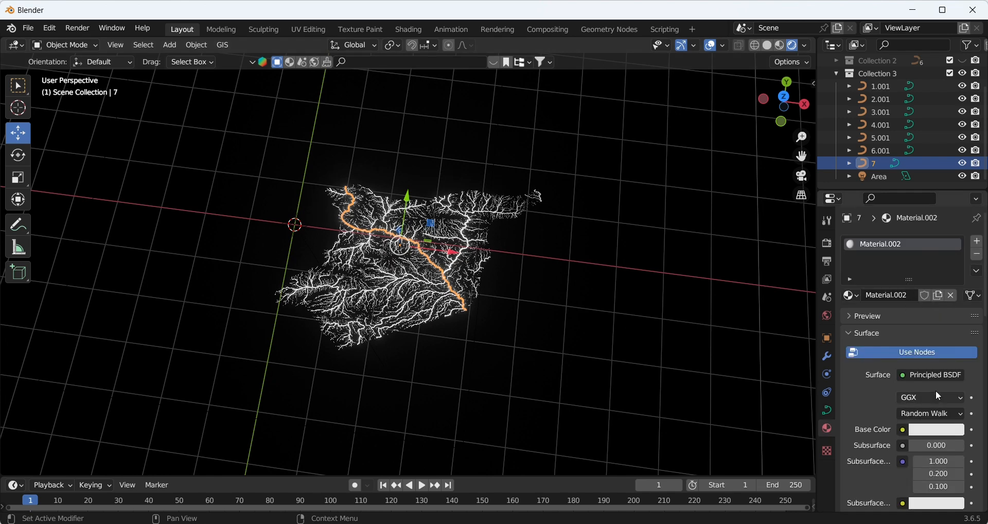
pyautogui.click(936, 429)
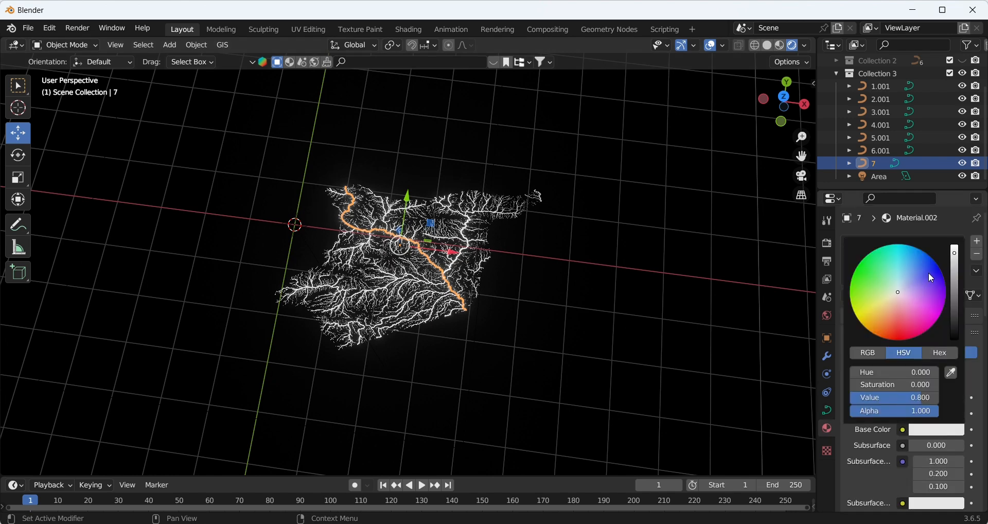
pyautogui.click(931, 267)
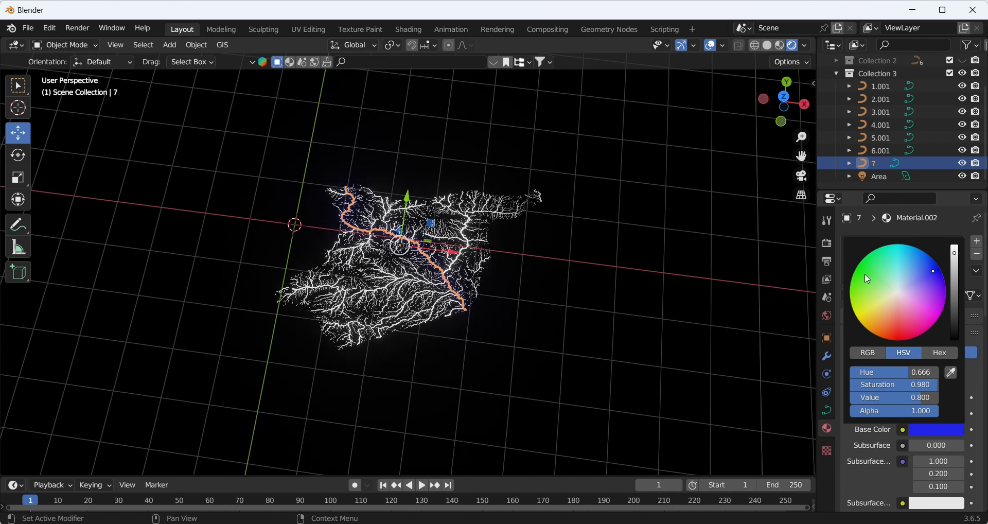
pyautogui.click(724, 245)
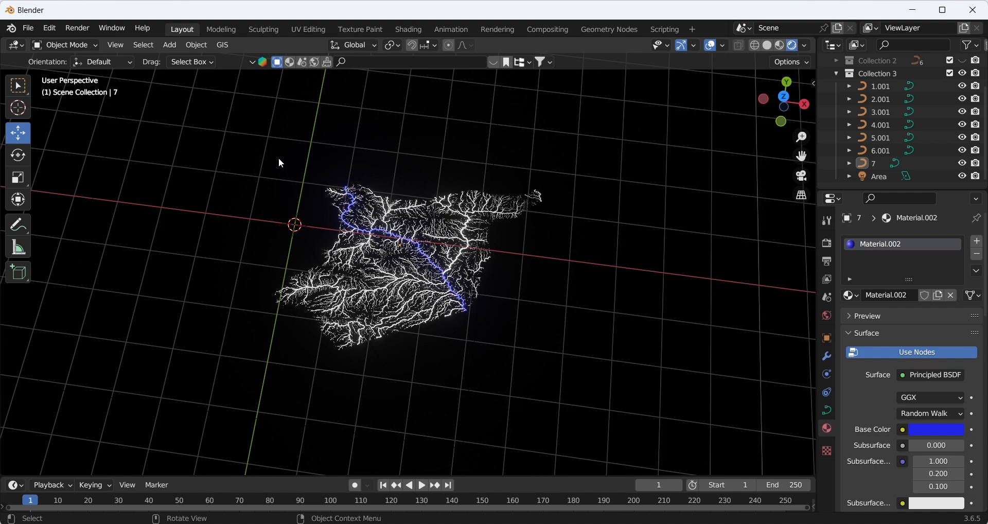
# Select all objects of the basin with curve 7 active and link its blue material to the other river curves.
pyautogui.moveTo(241, 139); pyautogui.dragTo(625, 406)
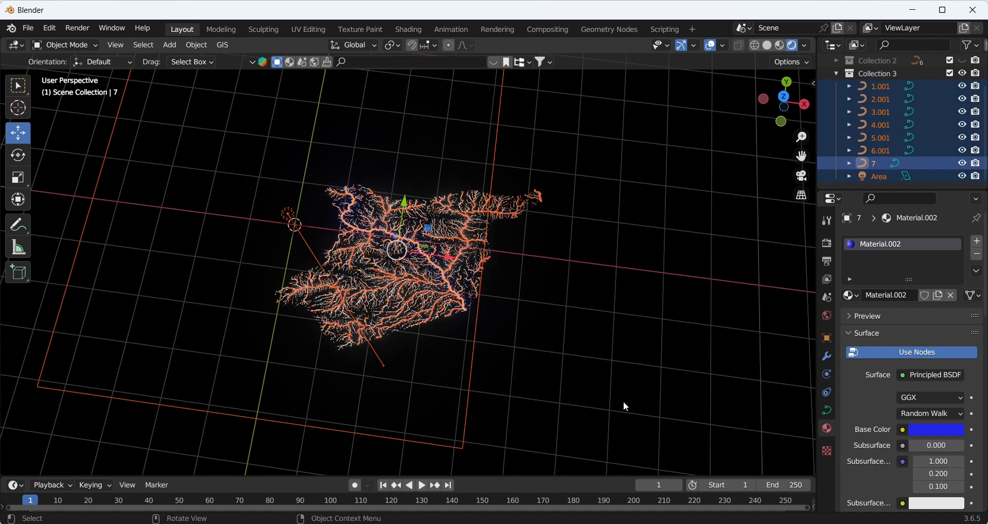
pyautogui.click(202, 47)
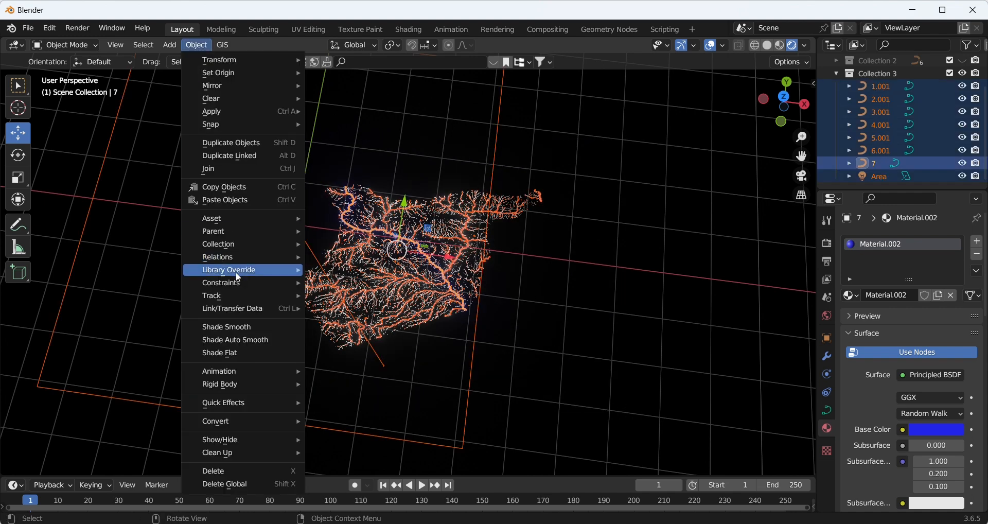
pyautogui.moveTo(276, 309)
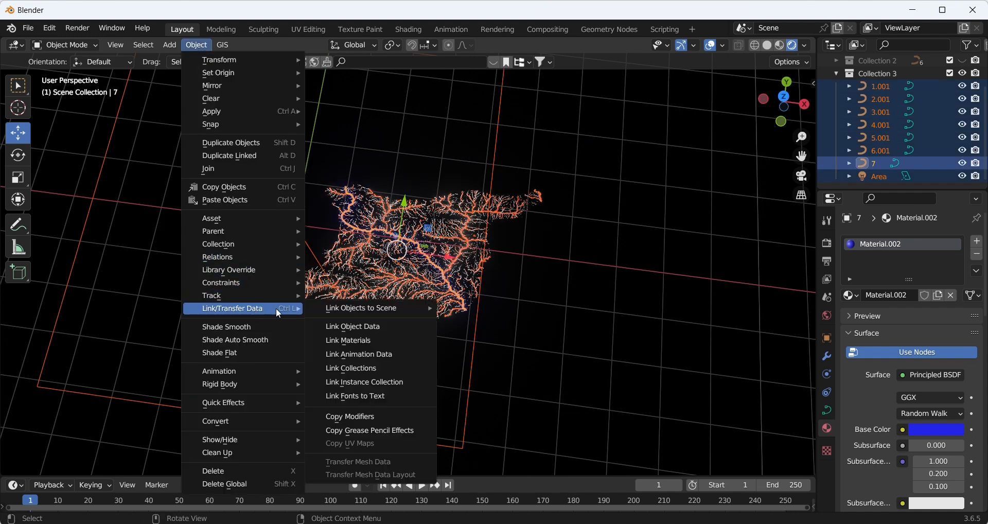
pyautogui.click(353, 340)
pyautogui.click(624, 292)
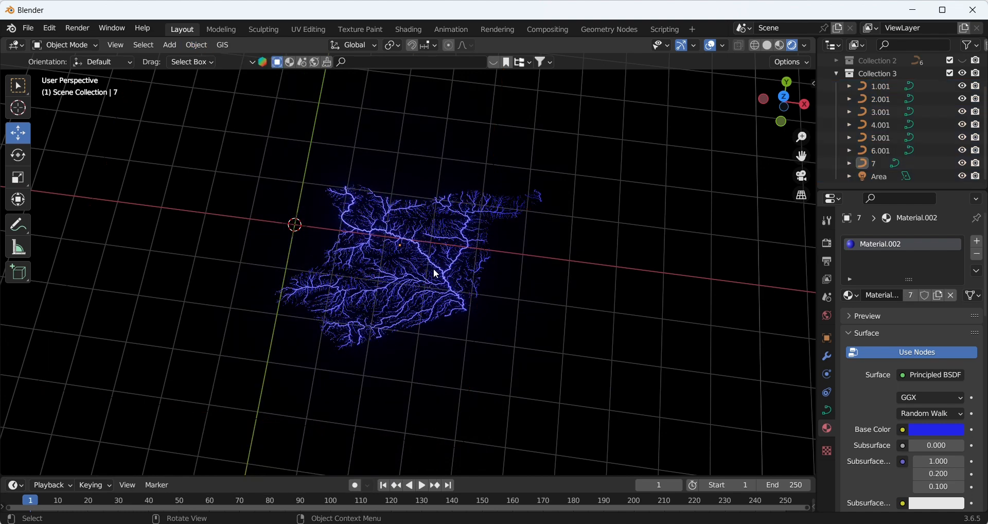
pyautogui.scroll(5, 434, 267)
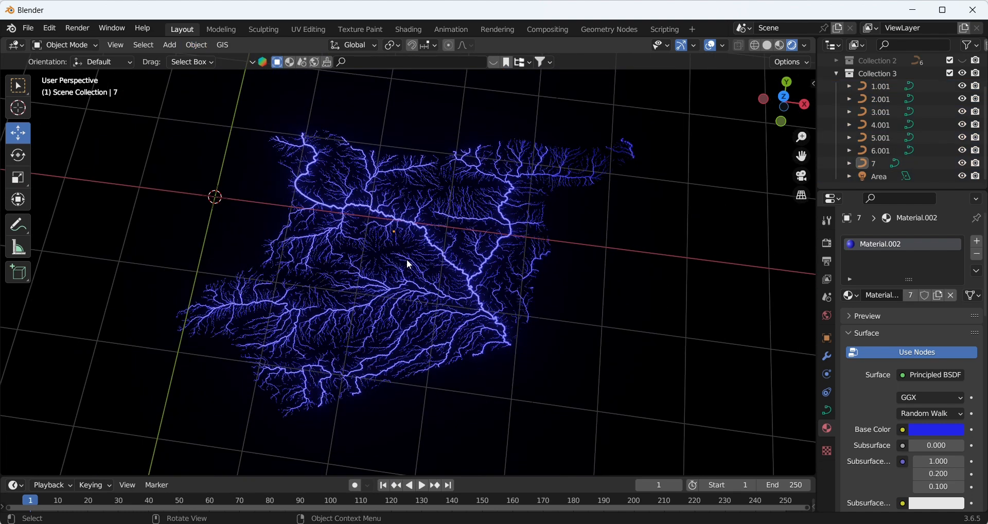
pyautogui.scroll(-2, 407, 259)
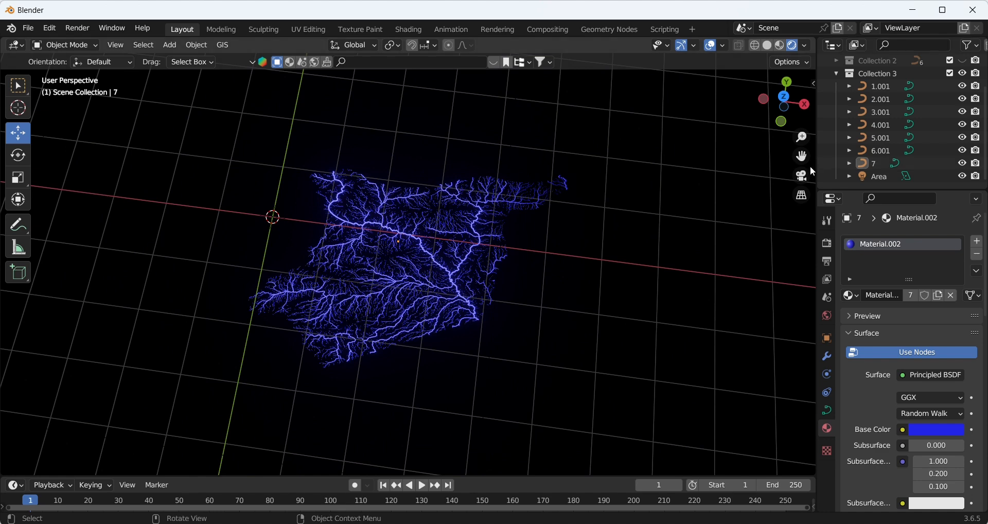
# Hide Collection 3 and import the shapefile 6.shp from the basin3 folder with the Web Mercator scene georeferencing.
pyautogui.click(962, 73)
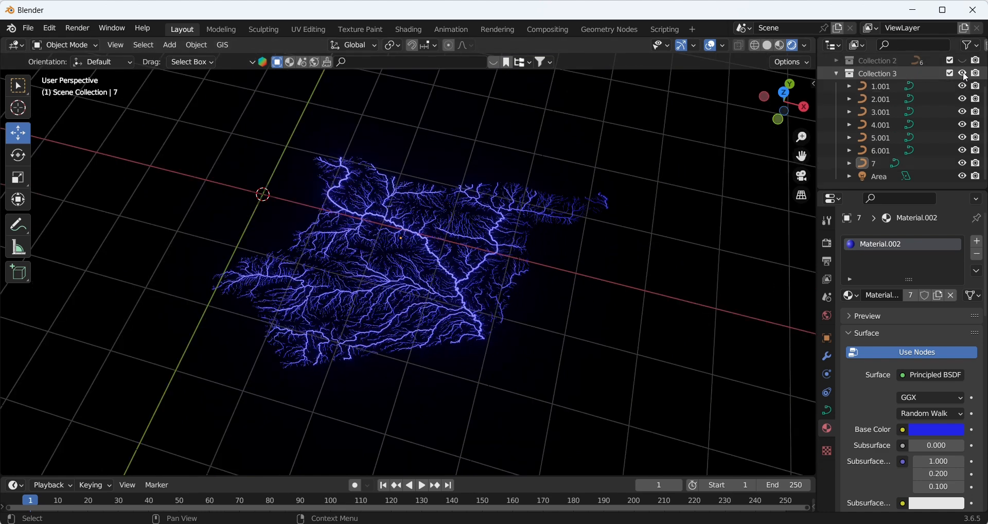
pyautogui.click(835, 73)
pyautogui.click(223, 45)
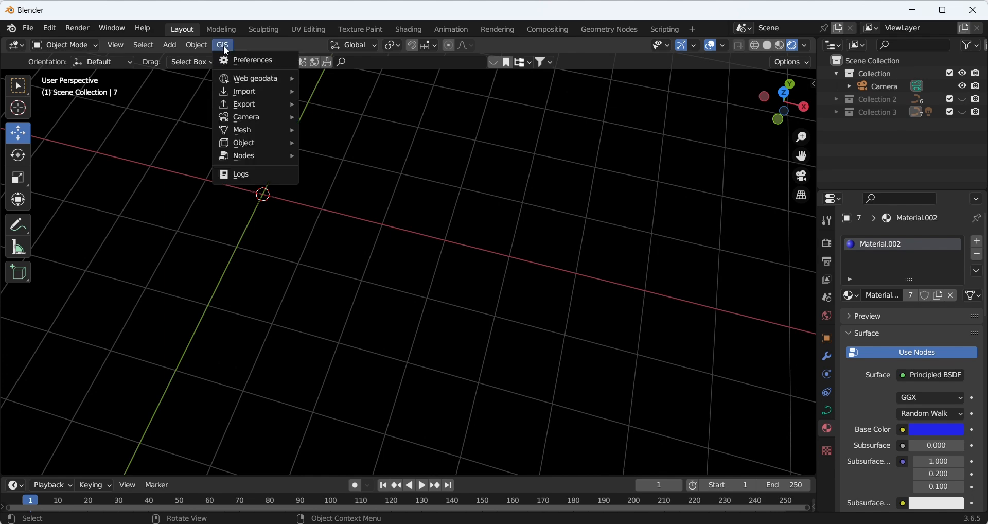
pyautogui.moveTo(269, 91)
pyautogui.click(315, 90)
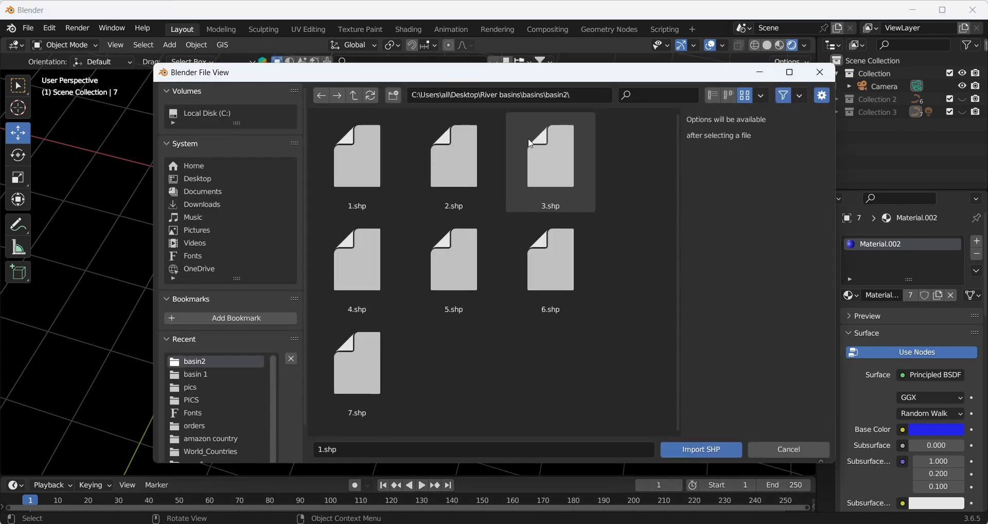
pyautogui.click(354, 96)
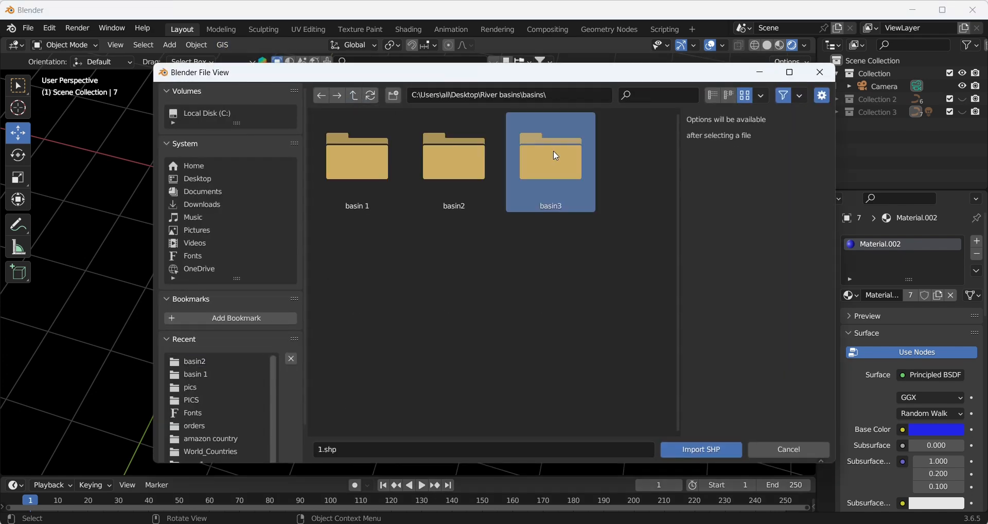
pyautogui.doubleClick(556, 155)
pyautogui.click(522, 269)
pyautogui.click(699, 450)
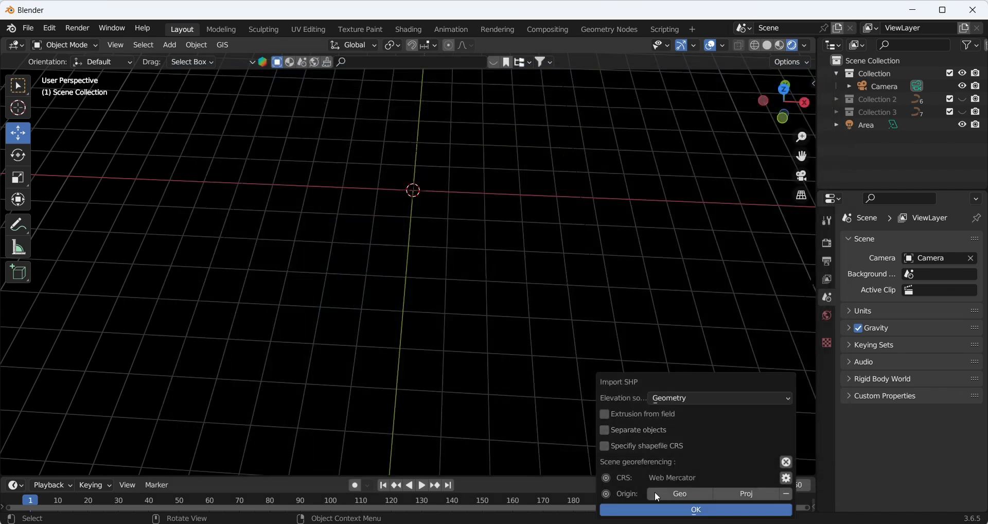
pyautogui.click(695, 510)
# Import the shapefile 5.shp from the basin3 folder with the default import options.
pyautogui.click(222, 44)
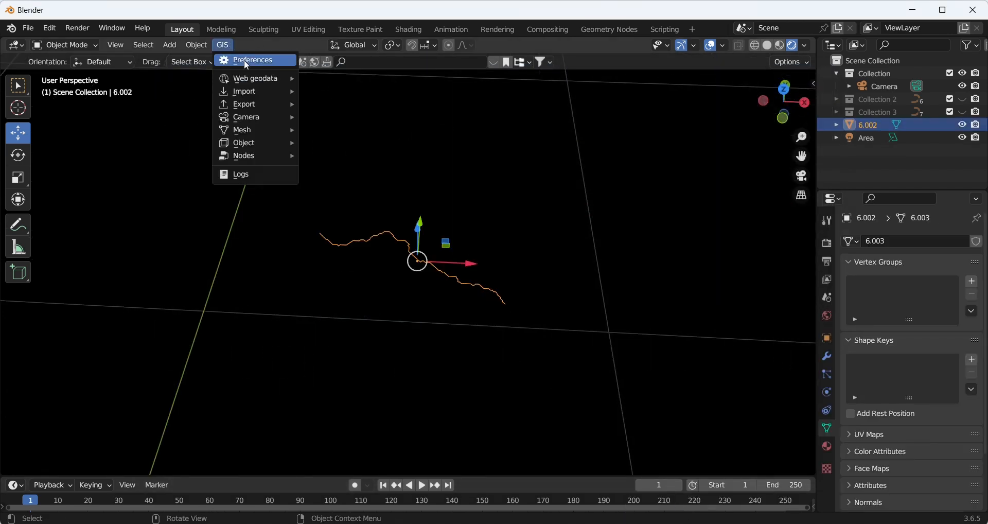
pyautogui.moveTo(247, 90)
pyautogui.click(341, 91)
pyautogui.click(490, 274)
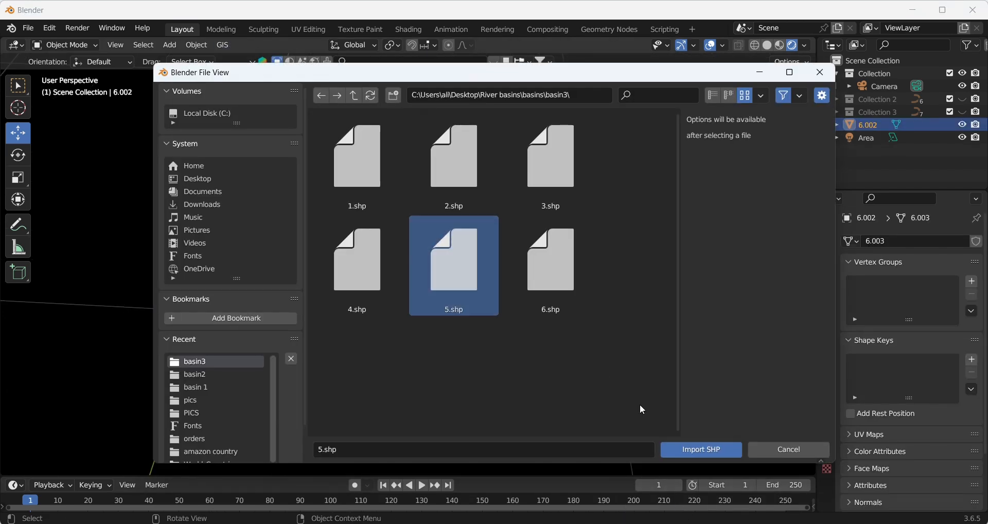
pyautogui.click(687, 448)
pyautogui.click(682, 508)
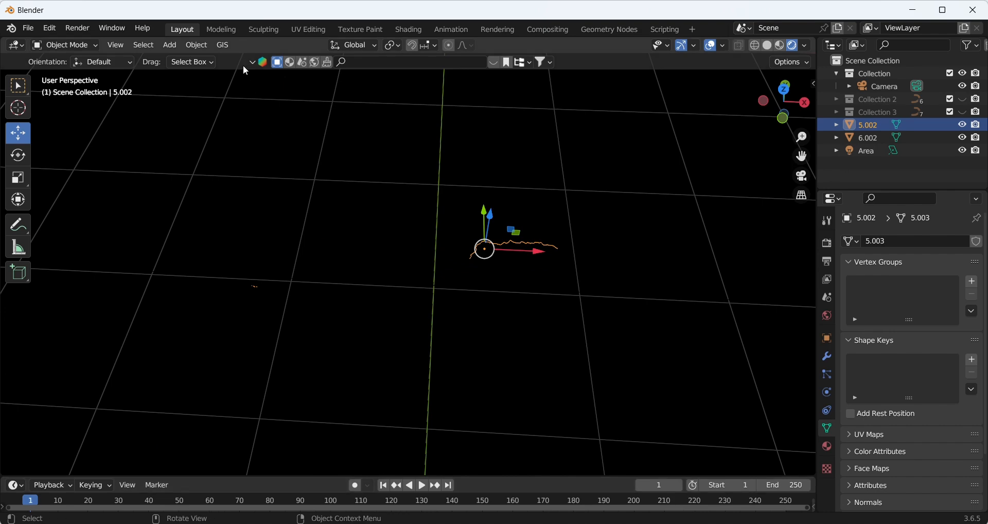
# Import the shapefile 4.shp from the basin3 folder with the default import options.
pyautogui.click(223, 45)
pyautogui.moveTo(247, 92)
pyautogui.click(319, 92)
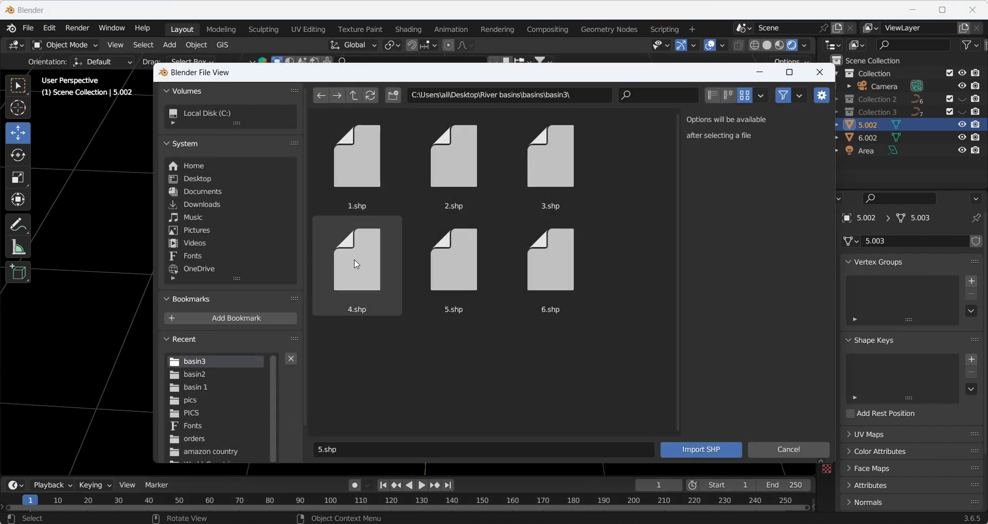
pyautogui.click(357, 262)
pyautogui.click(712, 509)
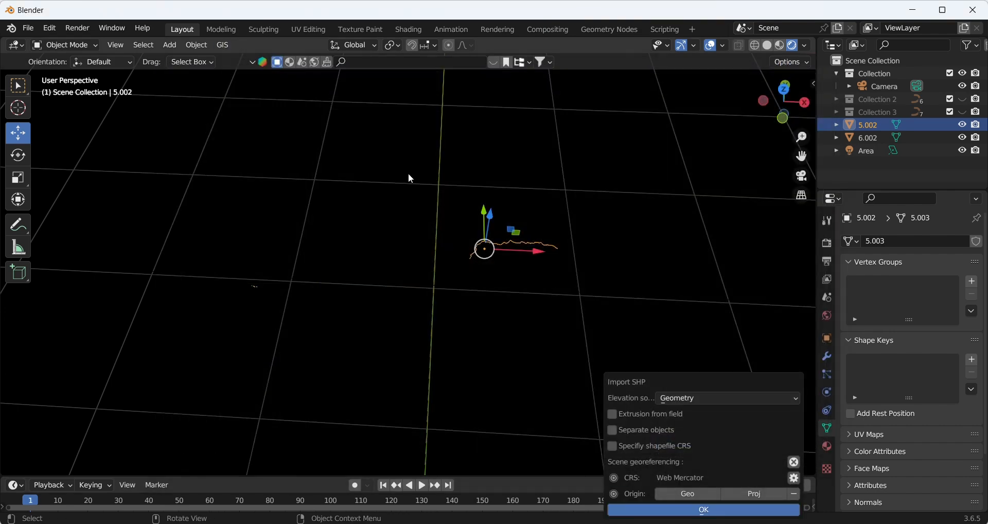
pyautogui.click(721, 511)
# Import the shapefile 3.shp from the basin3 folder with the default import options.
pyautogui.click(222, 45)
pyautogui.moveTo(257, 92)
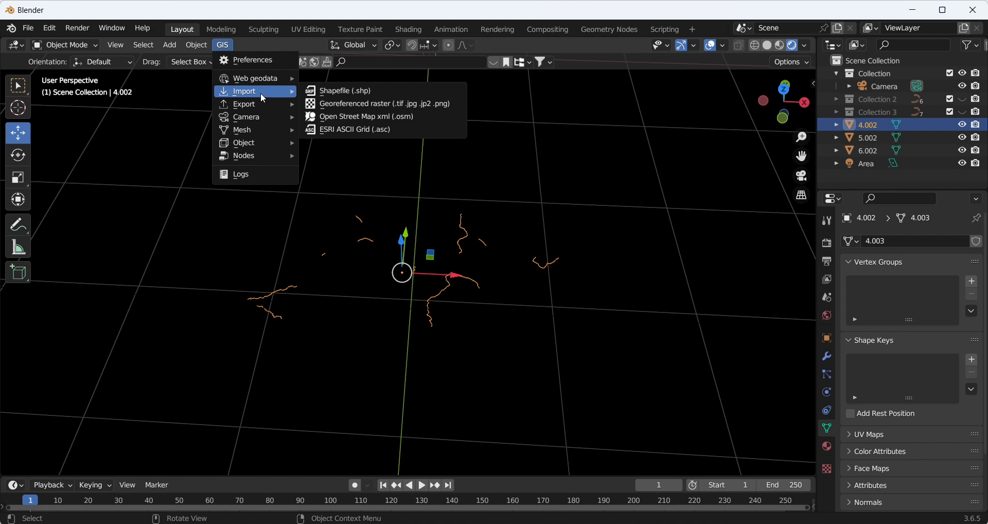
pyautogui.click(360, 93)
pyautogui.click(550, 175)
pyautogui.click(684, 448)
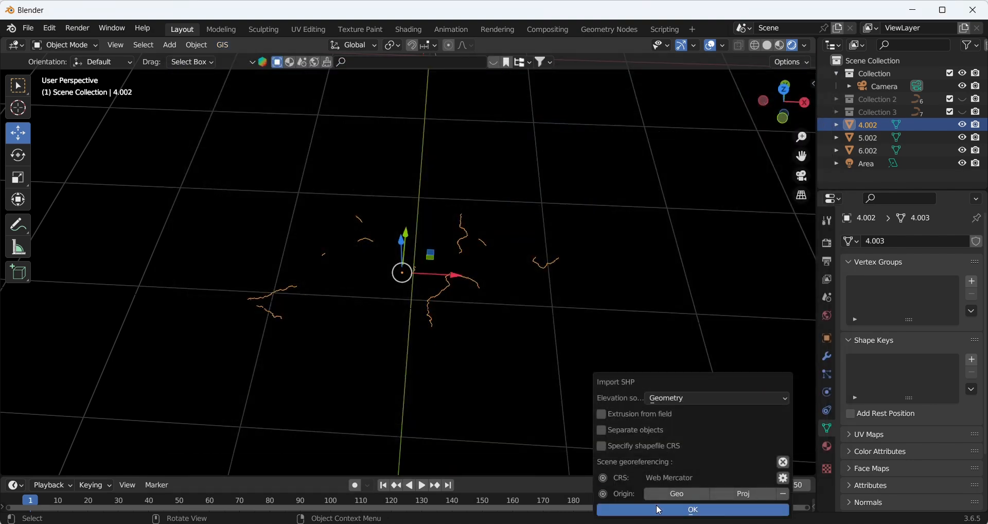
pyautogui.click(690, 509)
# Import the shapefile 2.shp from the basin3 folder with the default import options.
pyautogui.click(223, 45)
pyautogui.moveTo(273, 91)
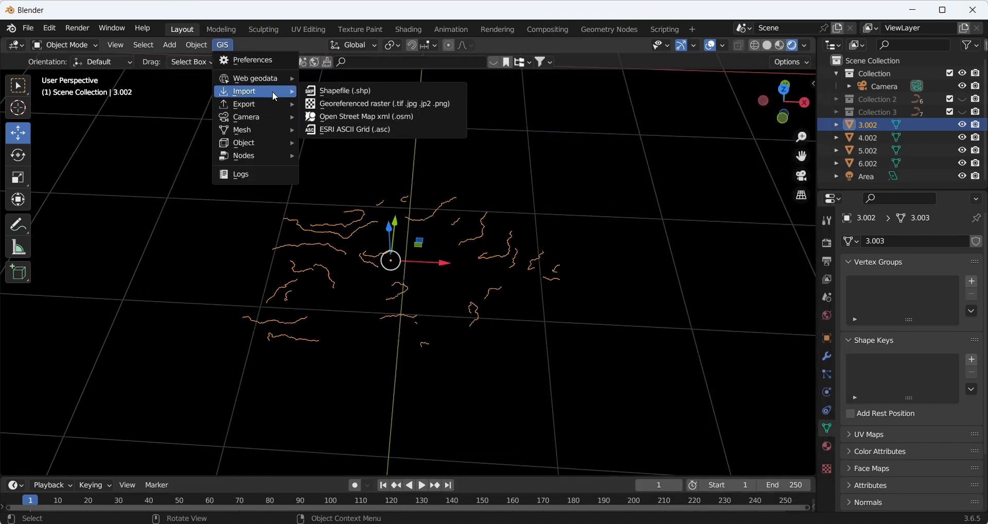
pyautogui.click(329, 91)
pyautogui.click(442, 163)
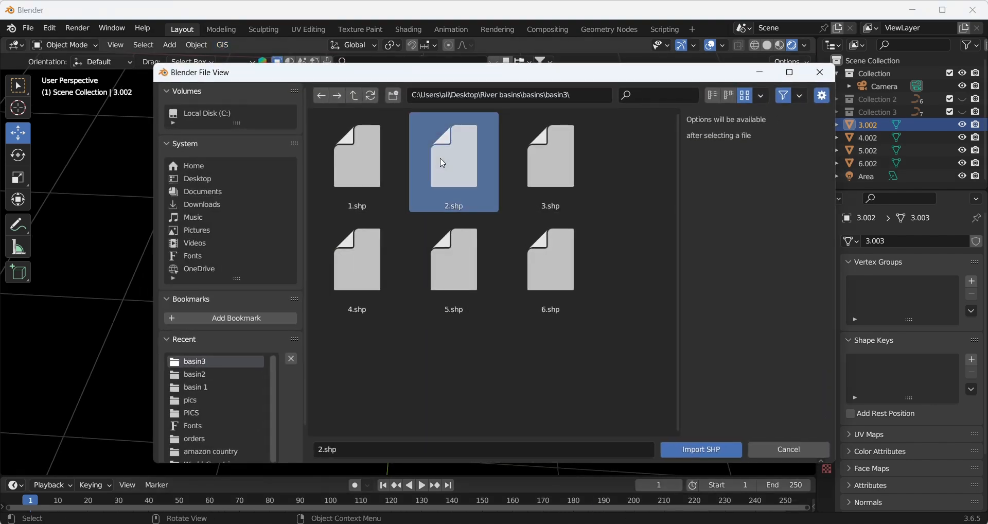
pyautogui.click(696, 451)
pyautogui.click(692, 509)
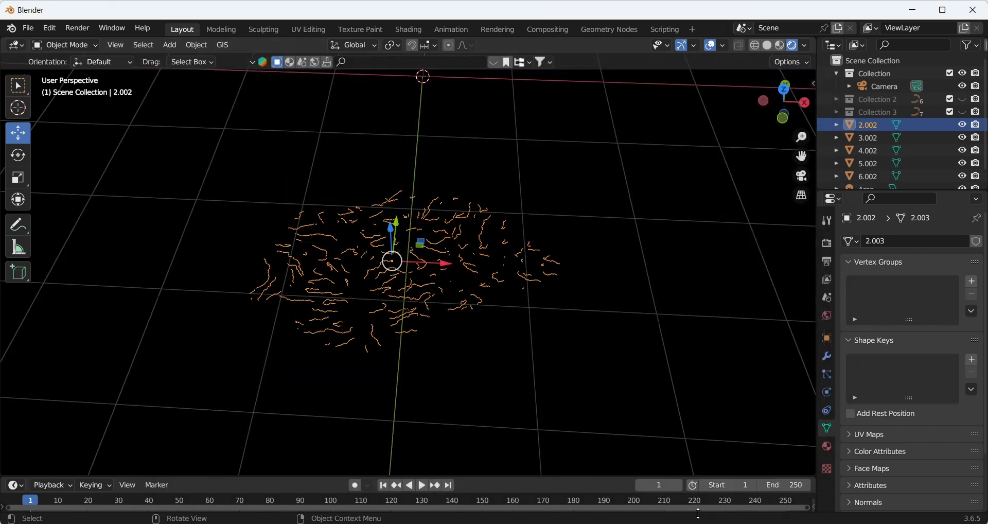
# Import the shapefile 1.shp from the basin3 folder with the default import options and deselect the result.
pyautogui.click(223, 45)
pyautogui.moveTo(255, 91)
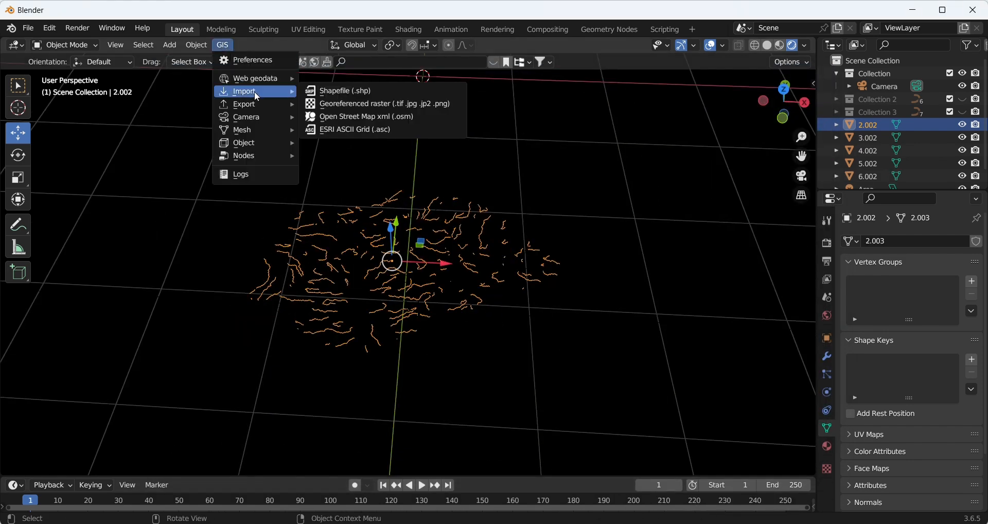
pyautogui.click(346, 90)
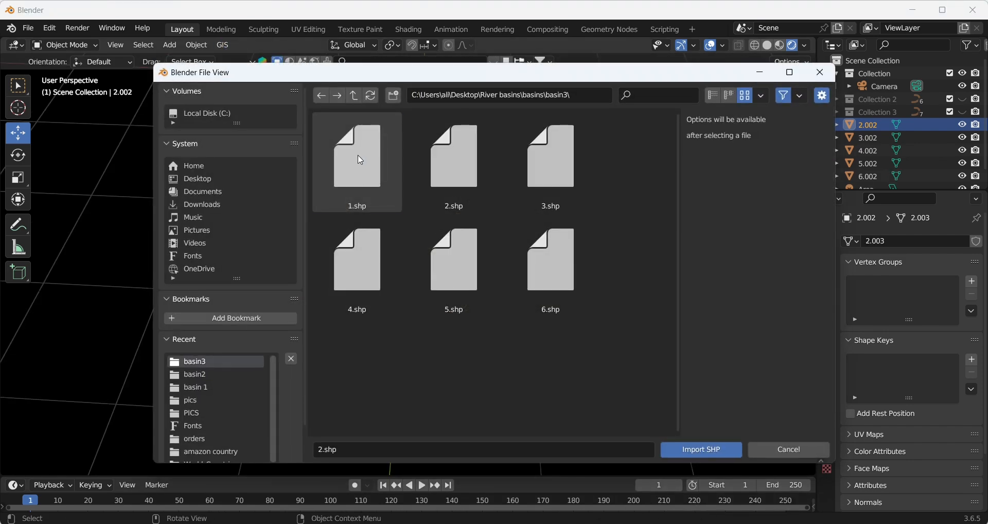
pyautogui.click(712, 450)
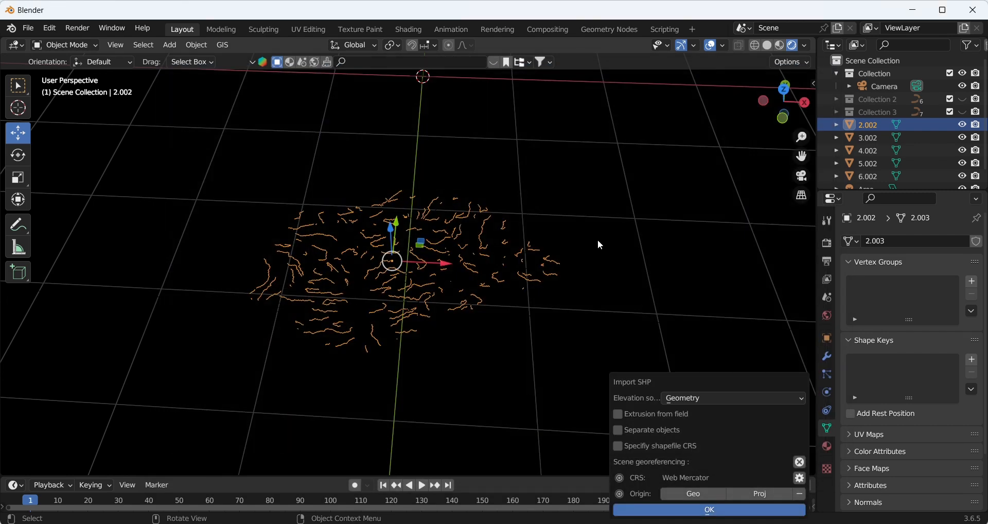
pyautogui.click(702, 515)
pyautogui.click(649, 203)
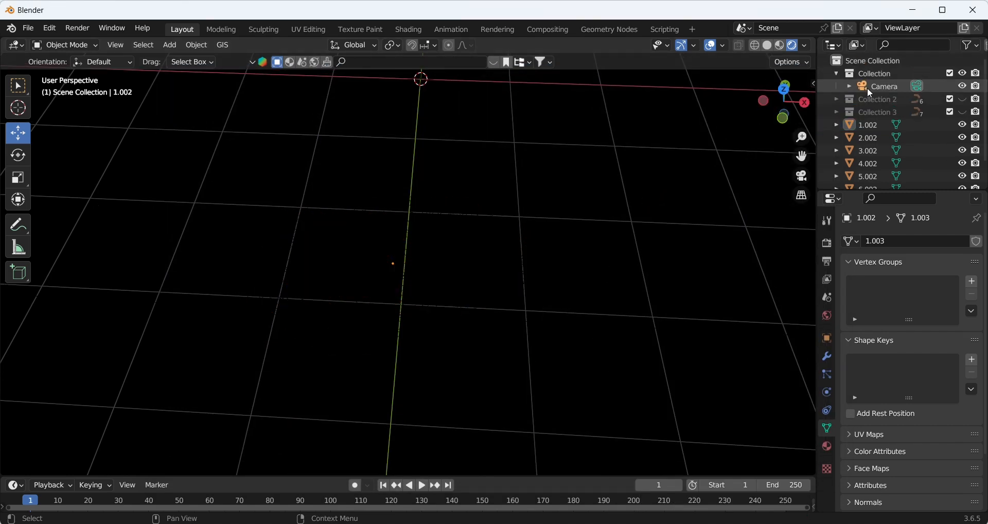
# Create a new collection under the Scene Collection for the imported basin3 rivers.
pyautogui.rightClick(865, 60)
pyautogui.click(818, 73)
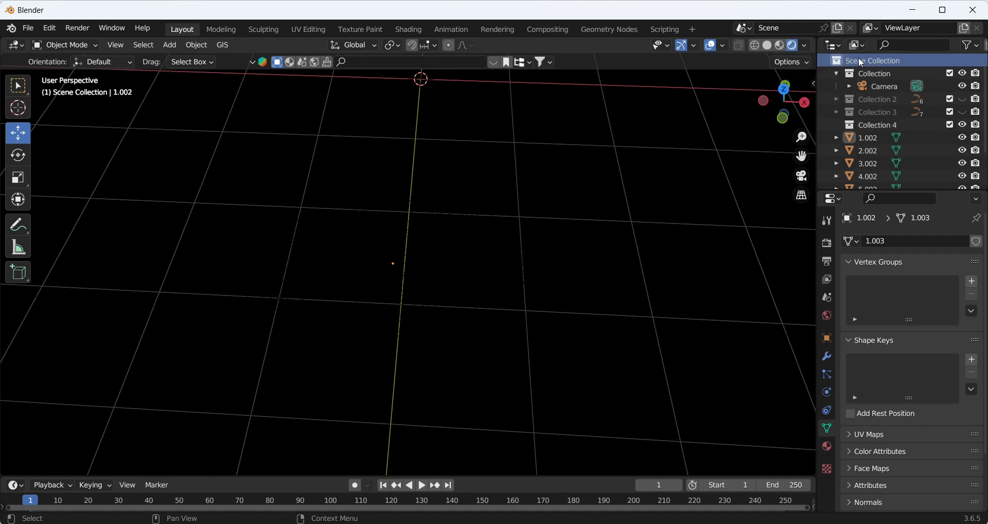
pyautogui.scroll(-2, 904, 167)
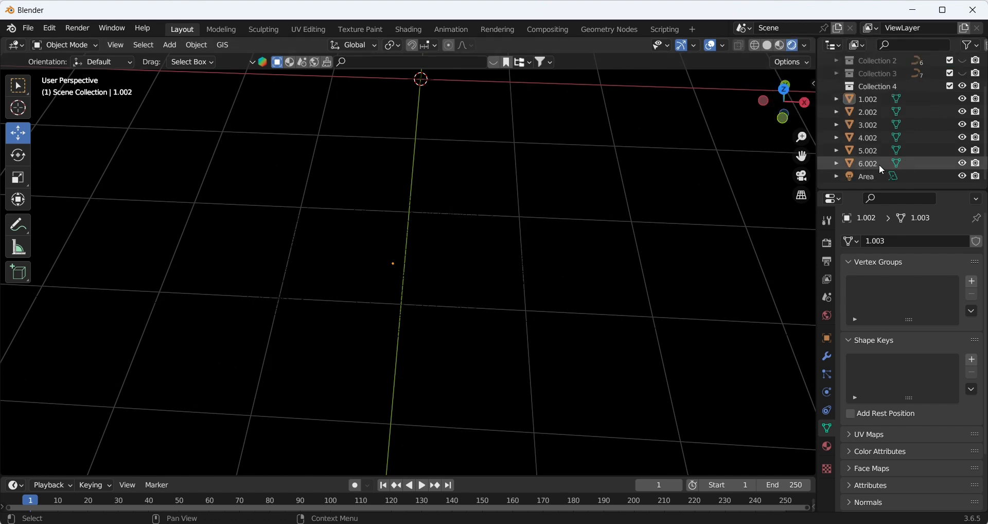
# Move the river meshes 1.002 to 6.002 into Collection 4 and convert them to curves.
pyautogui.moveTo(878, 165); pyautogui.dragTo(874, 98)
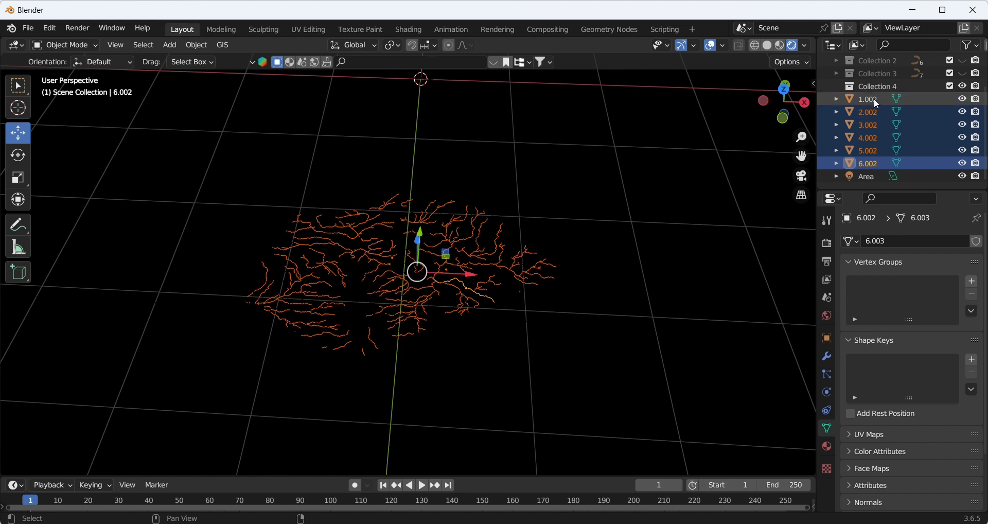
pyautogui.moveTo(865, 147); pyautogui.dragTo(872, 86)
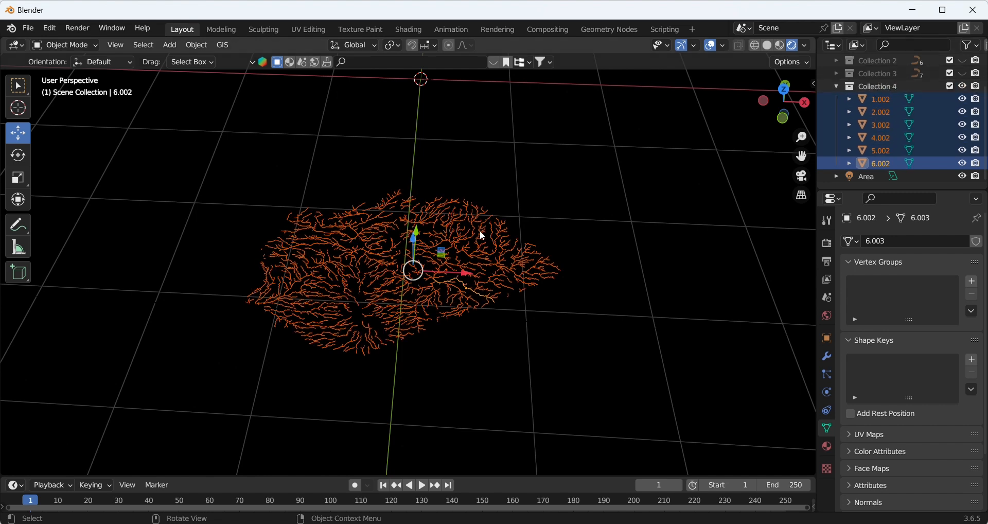
pyautogui.rightClick(464, 224)
pyautogui.moveTo(466, 227)
pyautogui.click(520, 227)
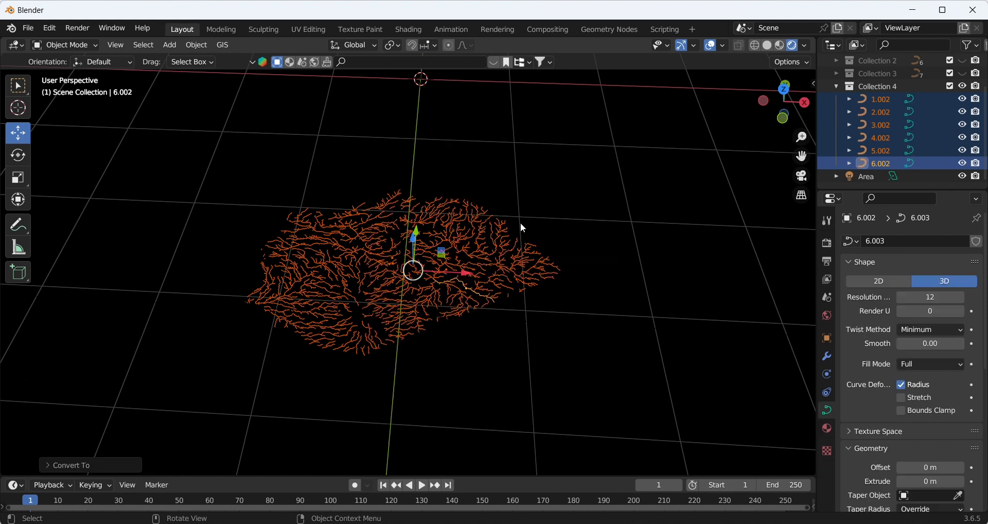
# Set the bevel depth of river curve 6.002 to 0.01 m.
pyautogui.click(872, 164)
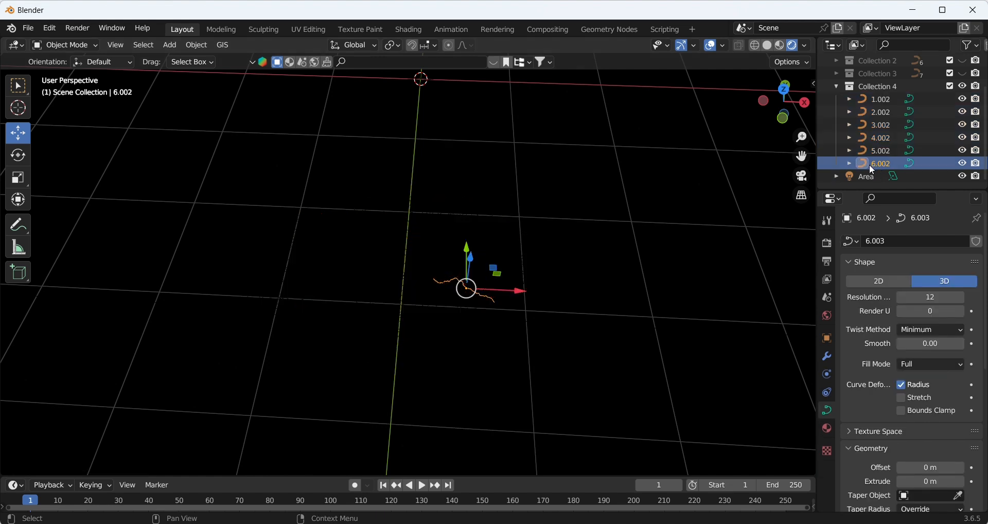
pyautogui.scroll(-8, 928, 464)
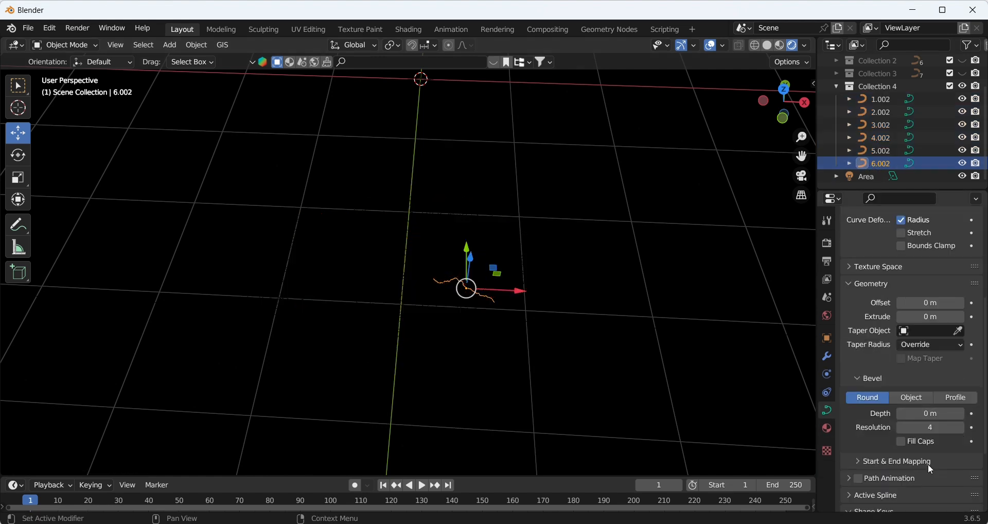
pyautogui.click(928, 414)
pyautogui.write('0.01')
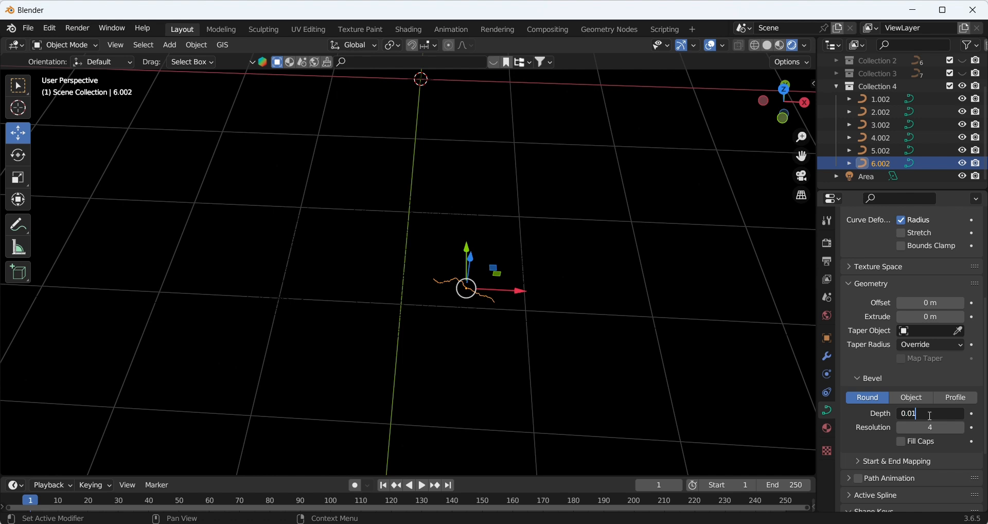
pyautogui.press('Return')
# Set the bevel depth of river curve 5.002 to 0.01 m.
pyautogui.click(881, 150)
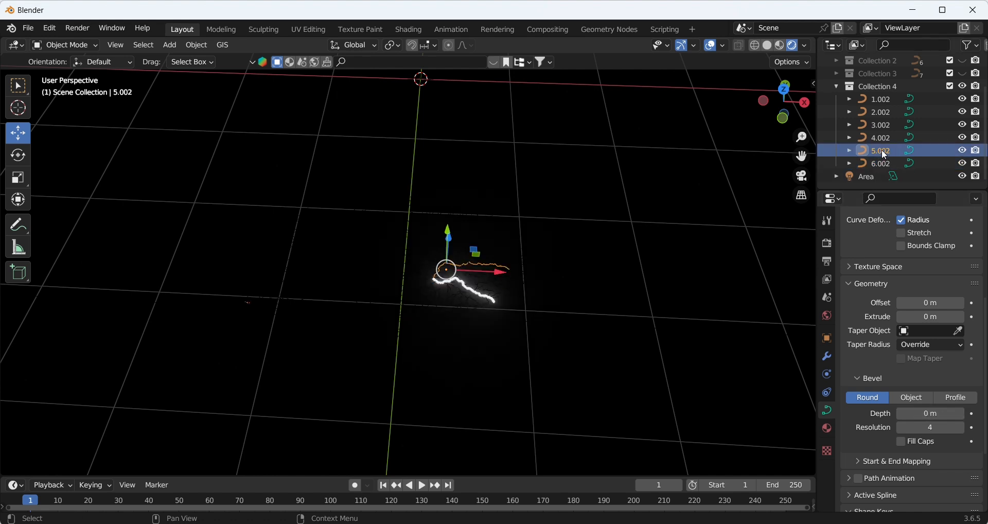
pyautogui.click(925, 414)
pyautogui.write('0.01')
pyautogui.press('Return')
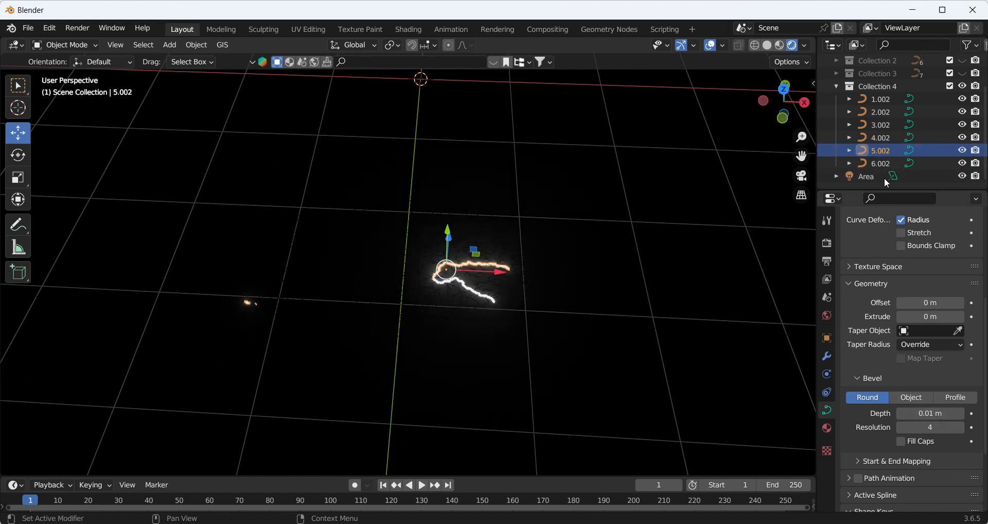
# Set the bevel depth of river curve 4.002 to 0.005 m.
pyautogui.click(881, 137)
pyautogui.click(922, 414)
pyautogui.write('0.')
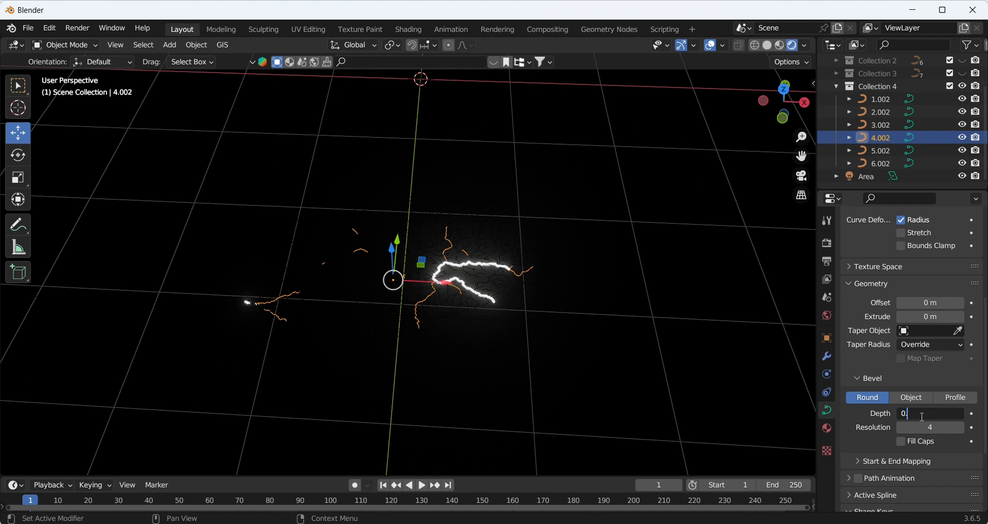
pyautogui.write('005')
pyautogui.press('Return')
# Set the bevel depth of river curve 3.002 to 0.0025 m.
pyautogui.click(878, 125)
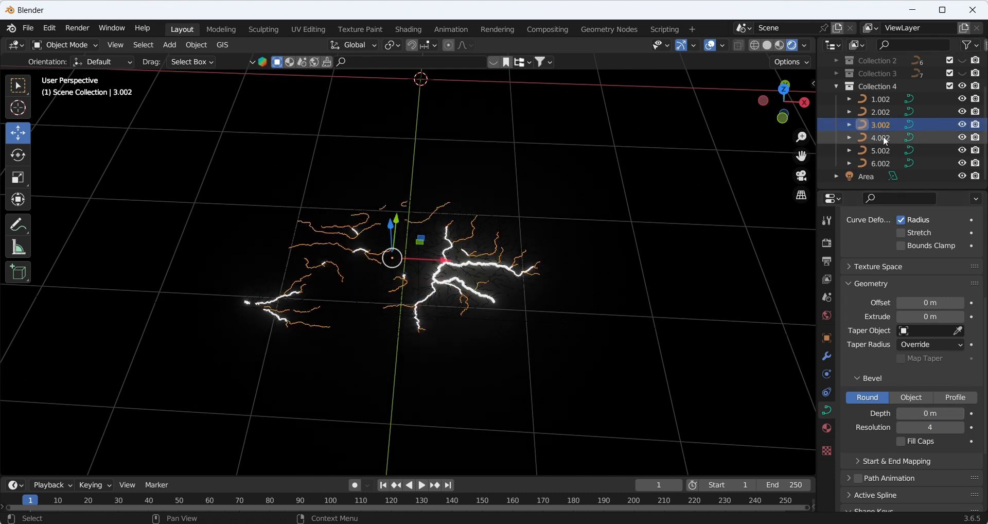
pyautogui.click(927, 408)
pyautogui.write('0.0025')
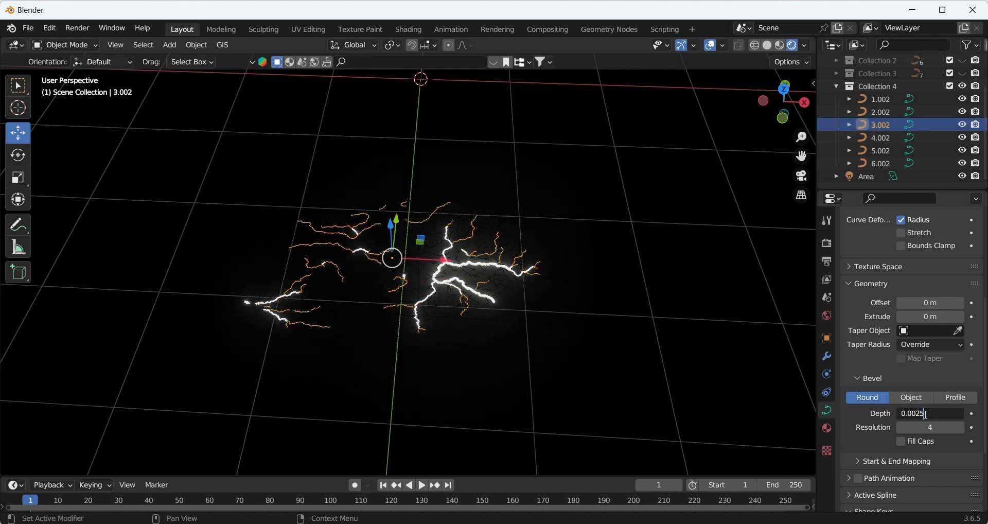
pyautogui.press('Return')
# Set the bevel depth of river curve 2.002 to 0.0008 m.
pyautogui.click(879, 111)
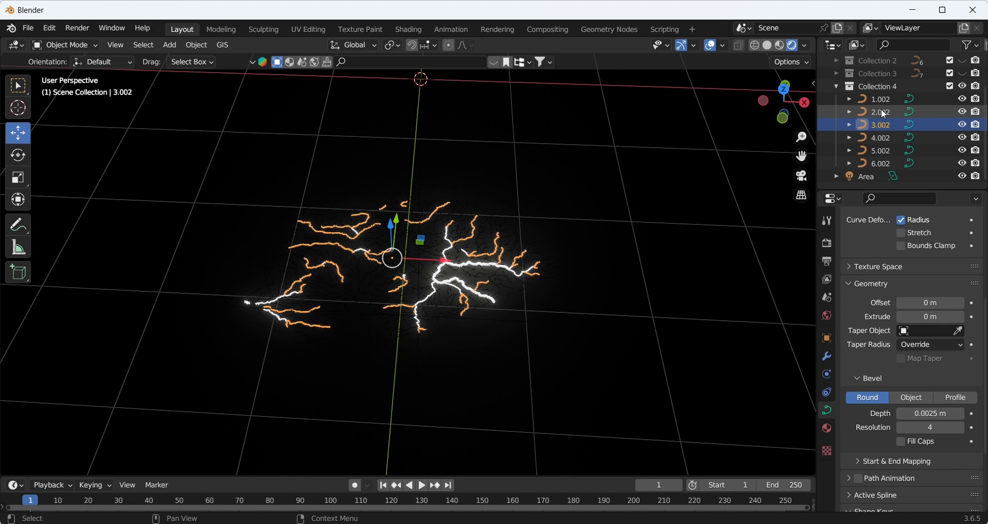
pyautogui.click(922, 414)
pyautogui.write('0.0005')
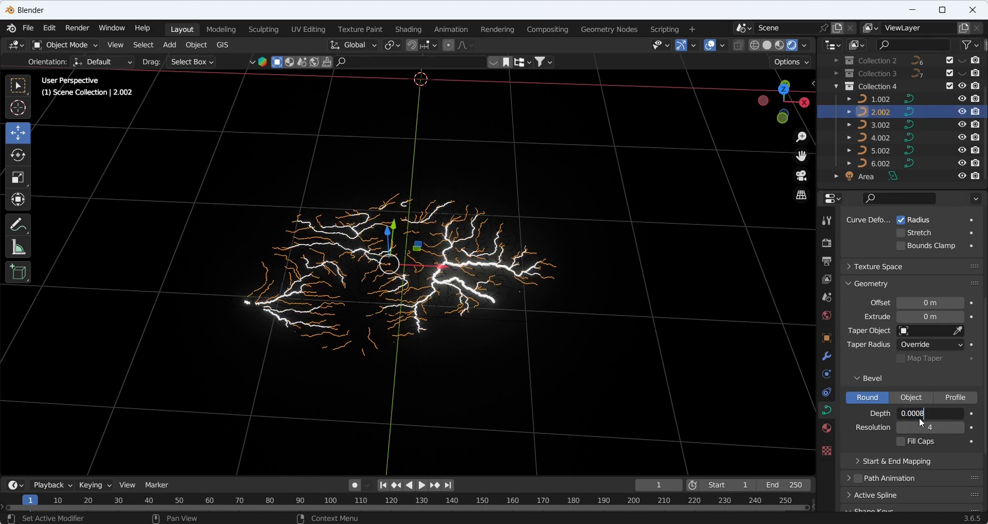
pyautogui.press('Return')
# Set the bevel depth of river curve 1.002 to 0.0003 m.
pyautogui.click(875, 98)
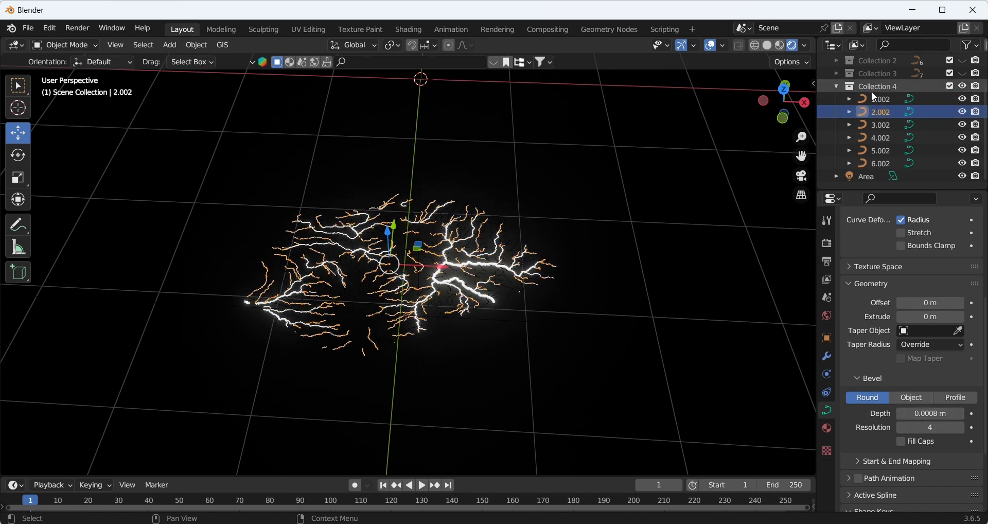
pyautogui.click(926, 415)
pyautogui.write('0.')
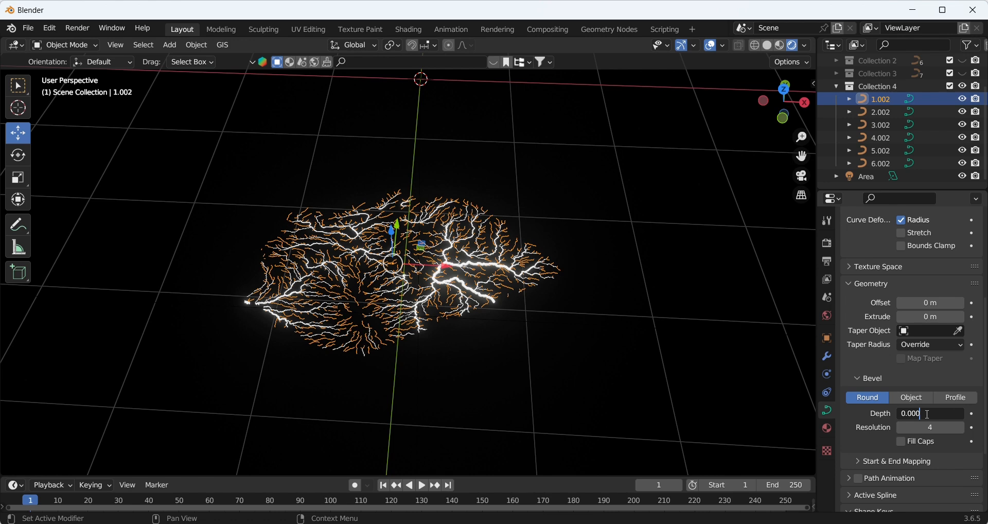
pyautogui.write('0003')
pyautogui.press('Return')
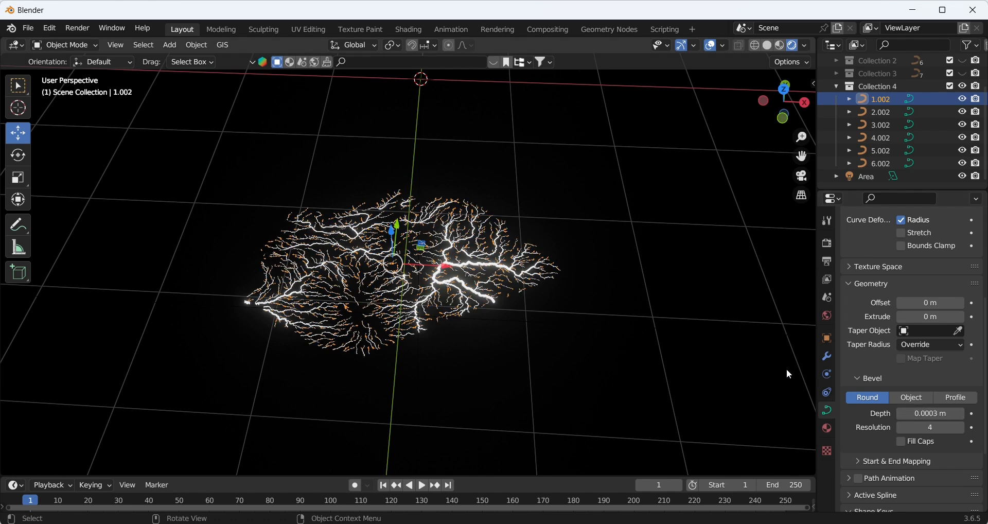
# Create a new material on river curve 5.002 with a red base color of about hue 0.998 and saturation 0.902.
pyautogui.moveTo(490, 279); pyautogui.dragTo(478, 271, button='middle')
pyautogui.click(473, 269)
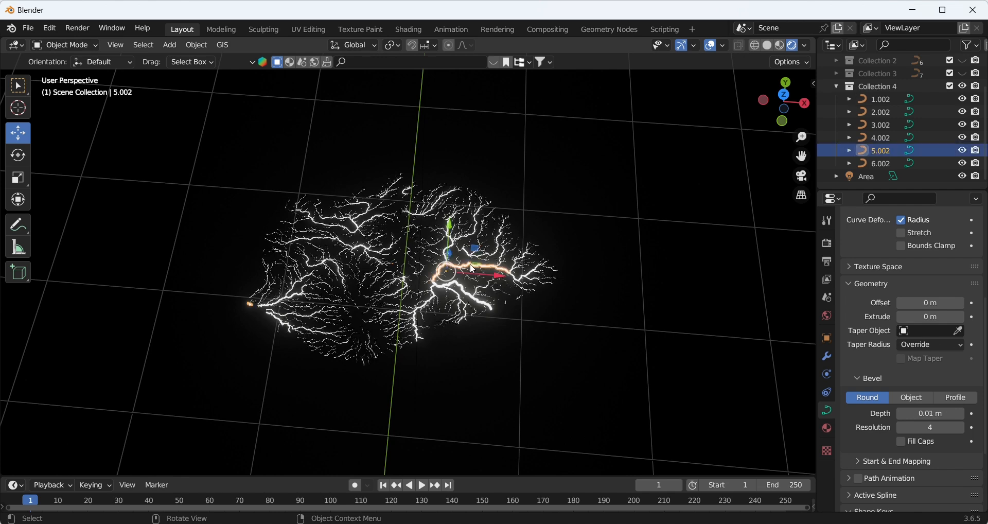
pyautogui.click(827, 428)
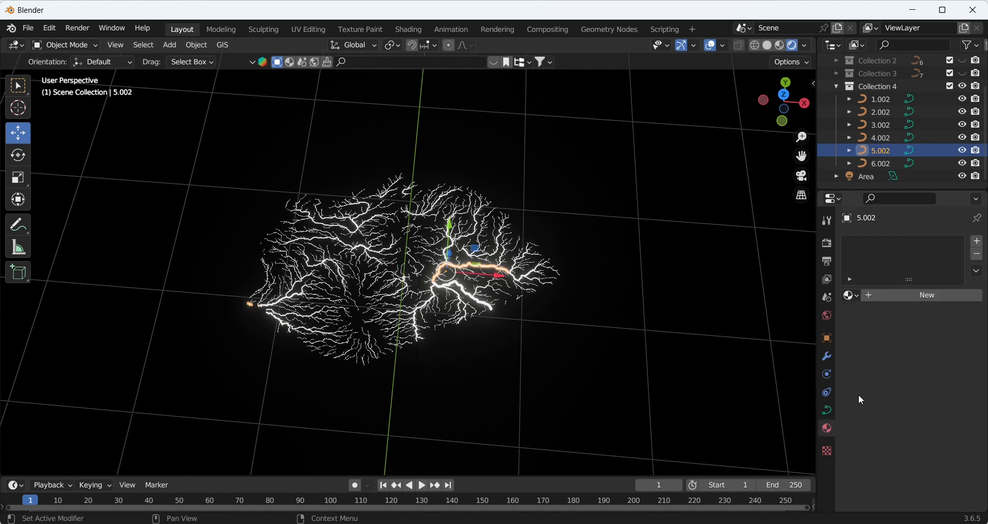
pyautogui.click(912, 294)
pyautogui.click(936, 430)
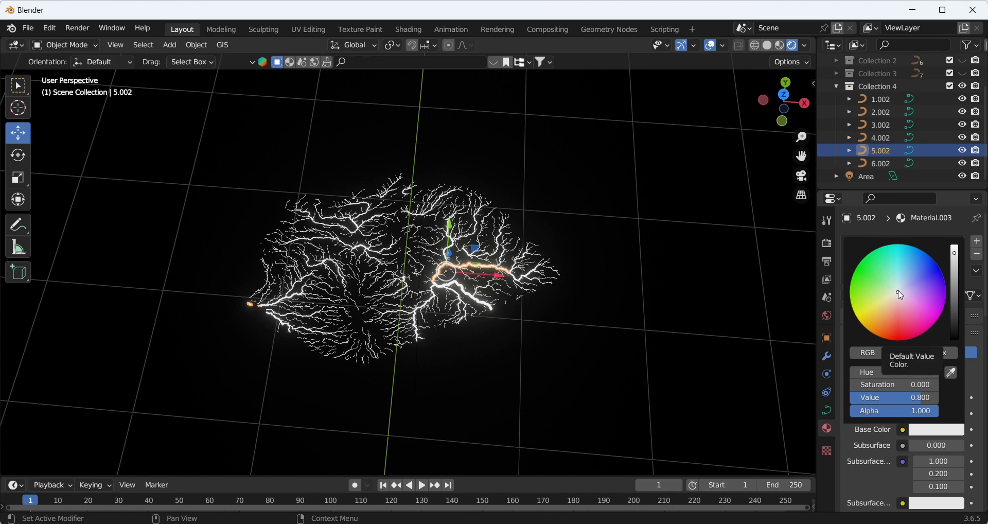
pyautogui.moveTo(898, 299); pyautogui.dragTo(900, 329)
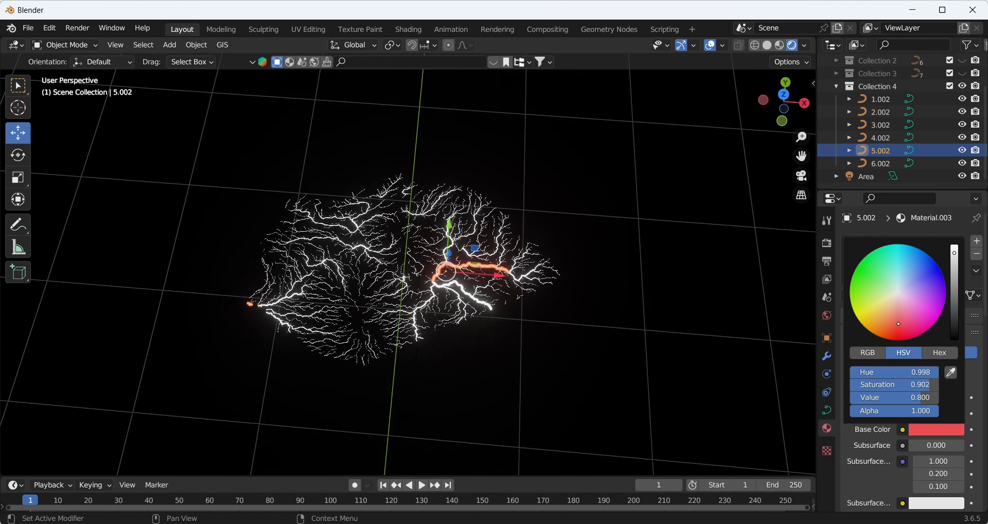
pyautogui.click(730, 253)
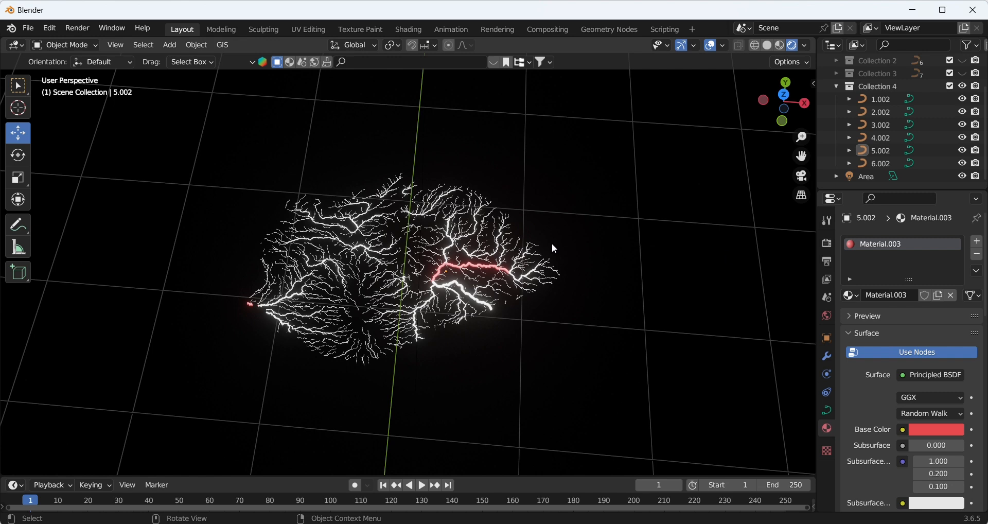
# Link the red material of curve 5.002 to all the other river curves in Collection 4 and deselect everything.
pyautogui.moveTo(206, 142); pyautogui.dragTo(618, 416)
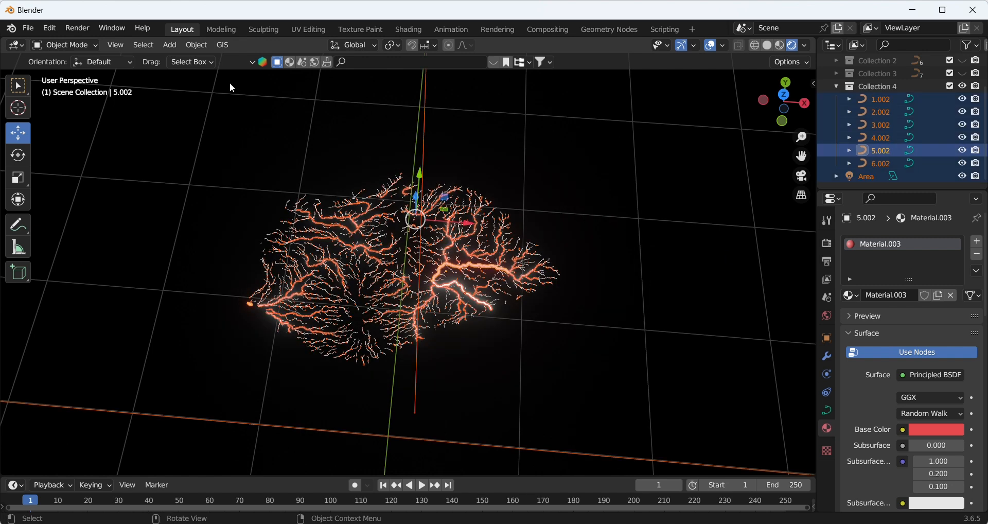
pyautogui.click(201, 46)
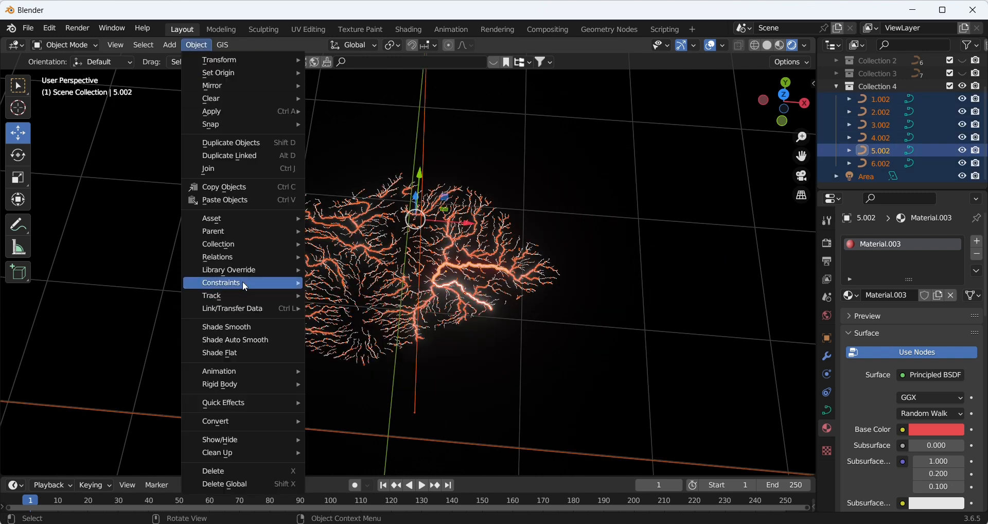
pyautogui.moveTo(251, 312)
pyautogui.click(357, 338)
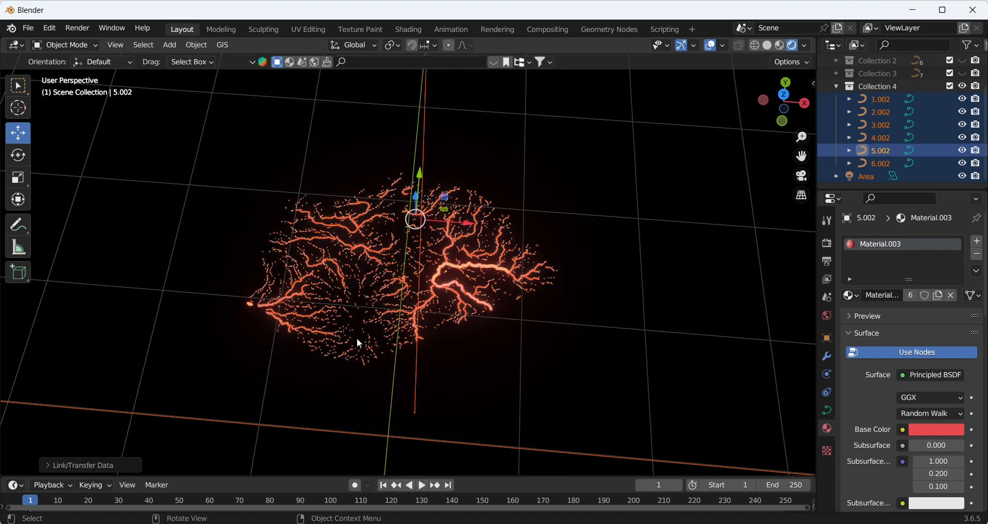
pyautogui.click(641, 206)
# Unhide Collection 2 and Collection 3 so that all three river basins are shown together.
pyautogui.scroll(-4, 412, 216)
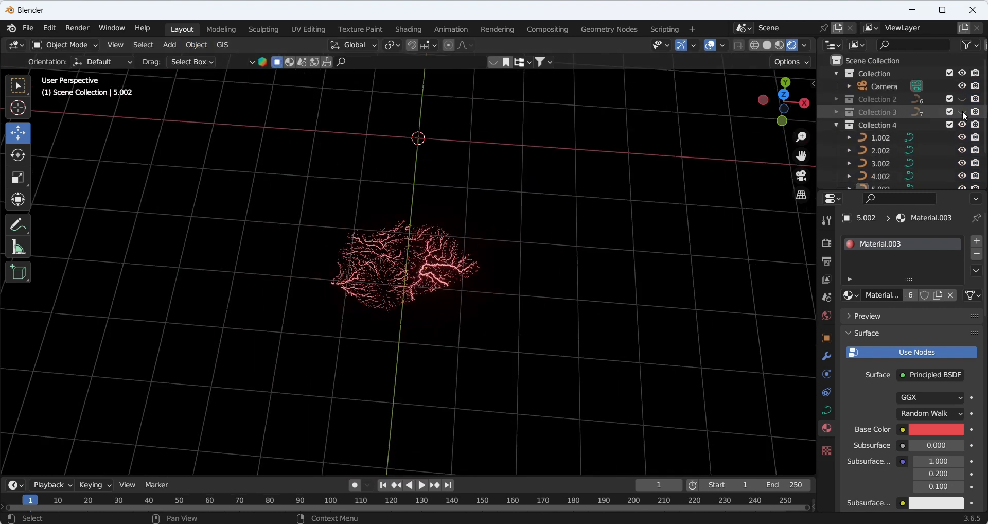
pyautogui.click(962, 99)
pyautogui.click(963, 111)
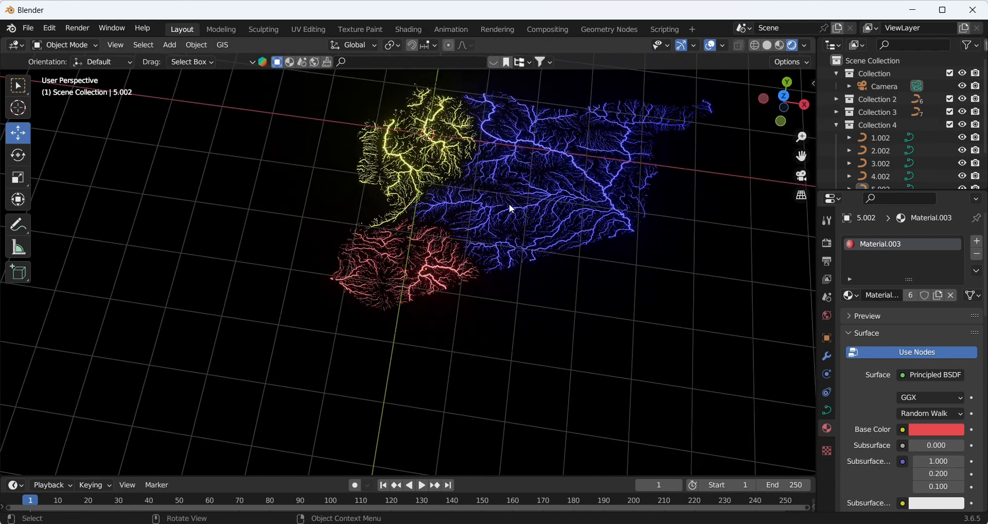
# Switch to the top orthographic view and add a text object to the scene.
pyautogui.moveTo(508, 203); pyautogui.dragTo(625, 161, button='middle')
pyautogui.scroll(4, 466, 251)
pyautogui.scroll(2, 477, 269)
pyautogui.scroll(-6, 478, 237)
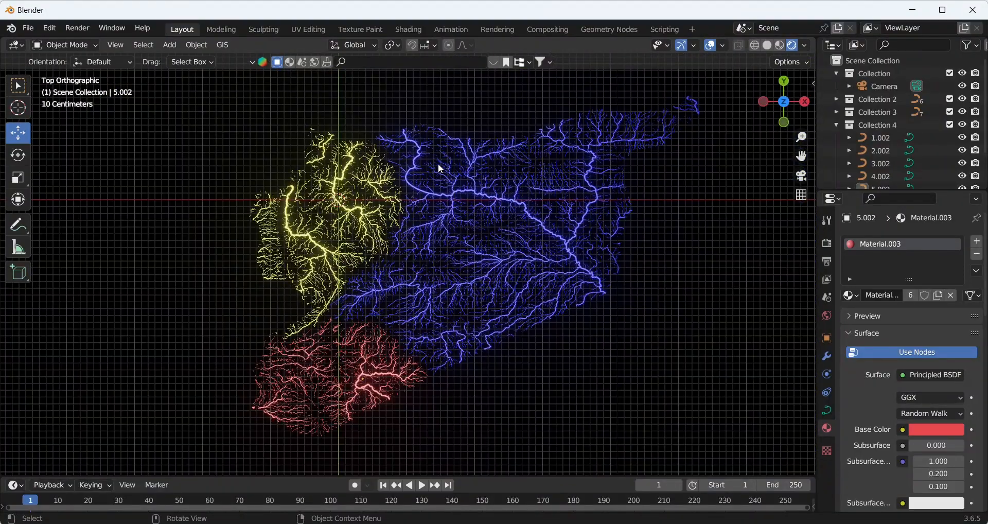
pyautogui.click(170, 44)
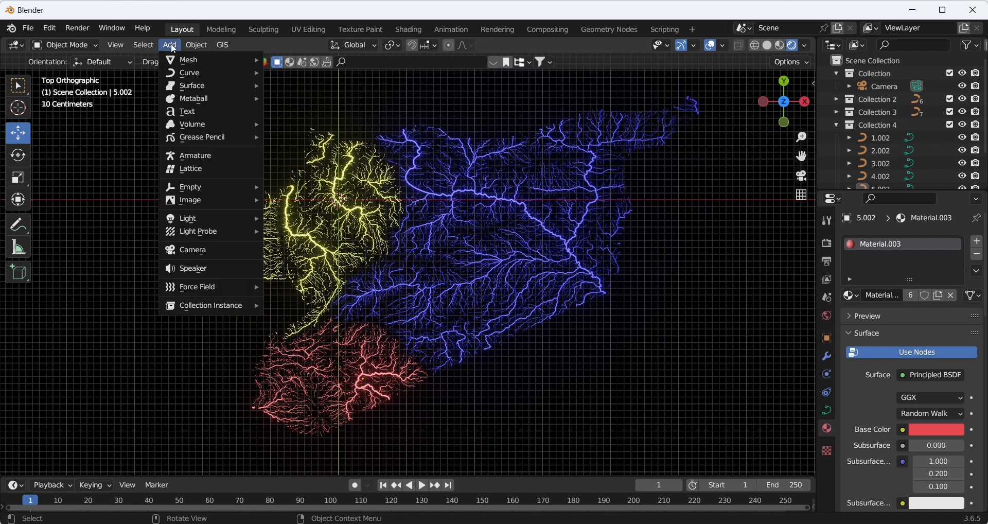
pyautogui.moveTo(208, 199)
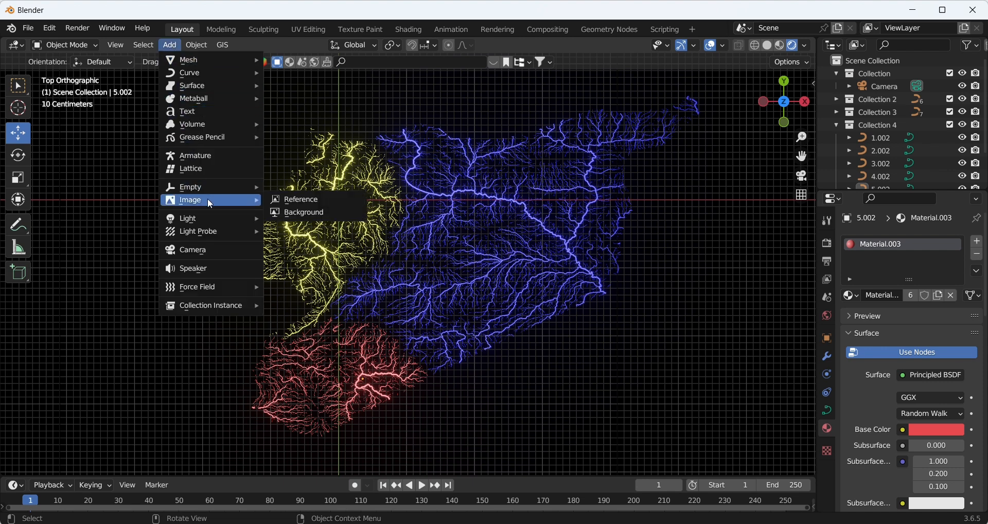
pyautogui.click(197, 113)
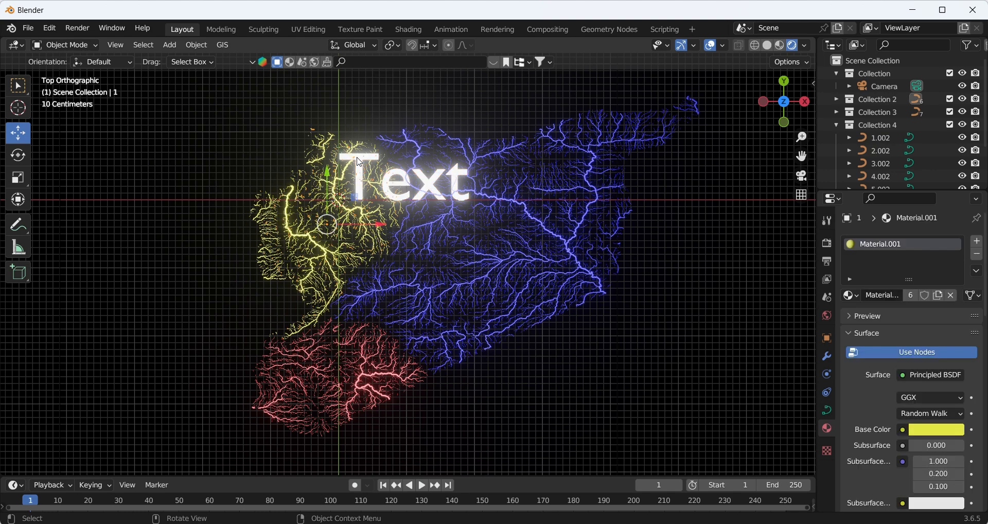
# Edit the text object, clear its default content and enter "Major river basins" as the first line.
pyautogui.click(81, 47)
pyautogui.click(78, 73)
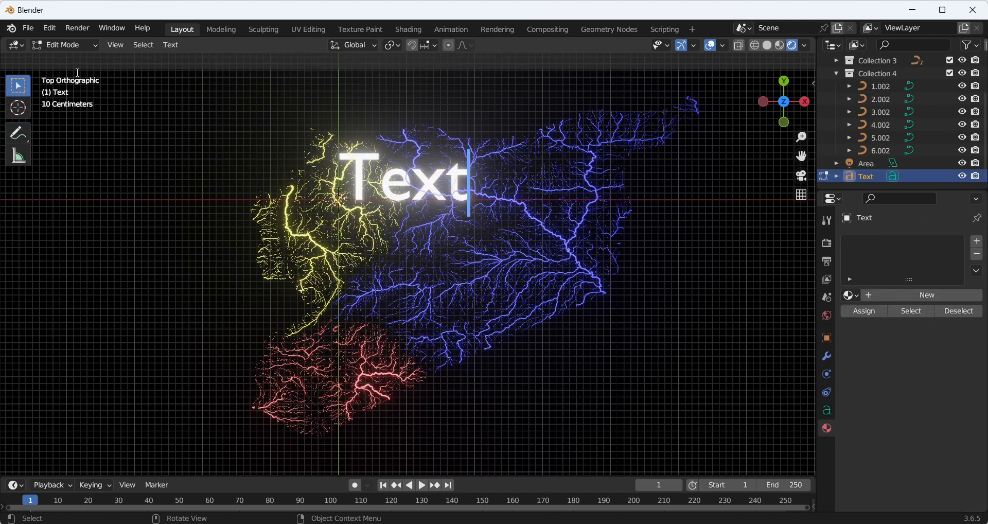
pyautogui.press('BackSpace')
pyautogui.press('BackSpace')
pyautogui.press('BackSpace')
pyautogui.press('BackSpace')
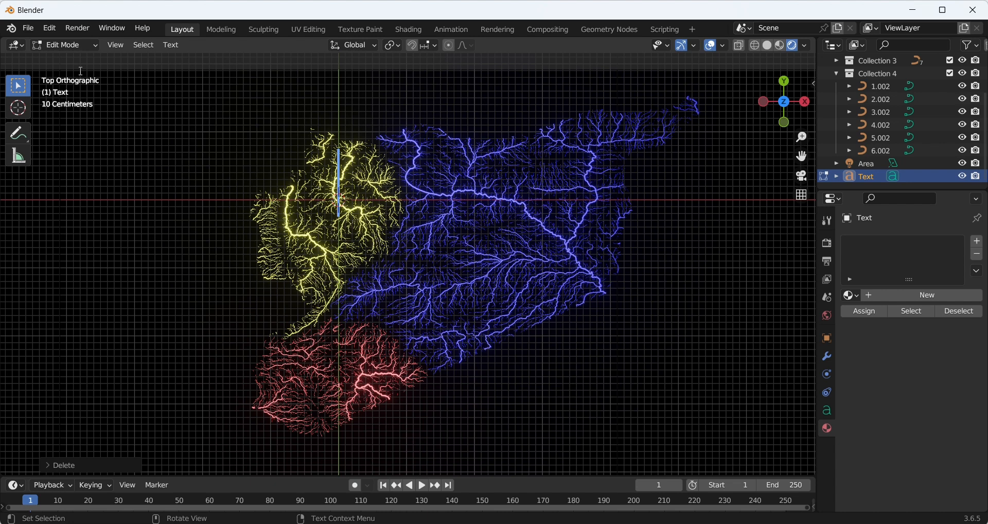
pyautogui.press('capslock')
pyautogui.write('M')
pyautogui.press('capslock')
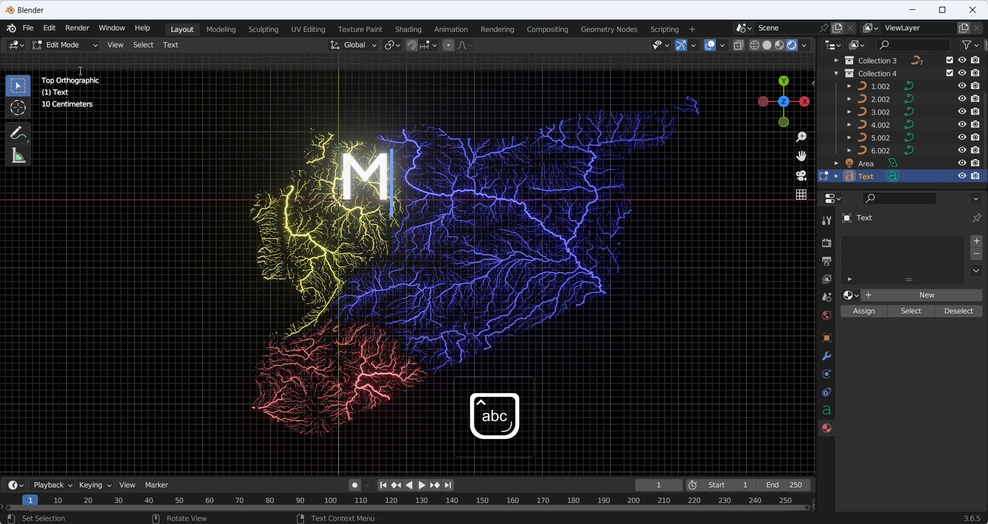
pyautogui.write('ajo')
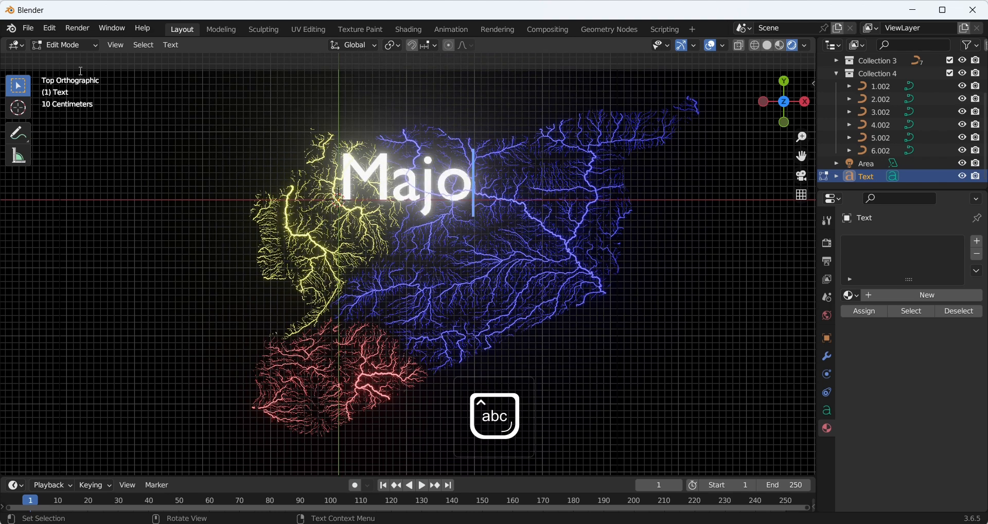
pyautogui.write('r riv')
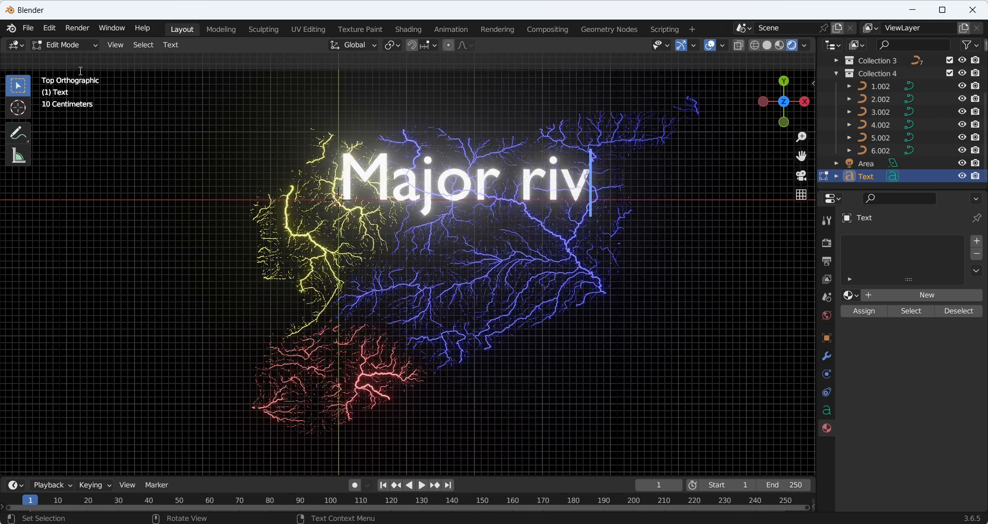
pyautogui.write('er baso')
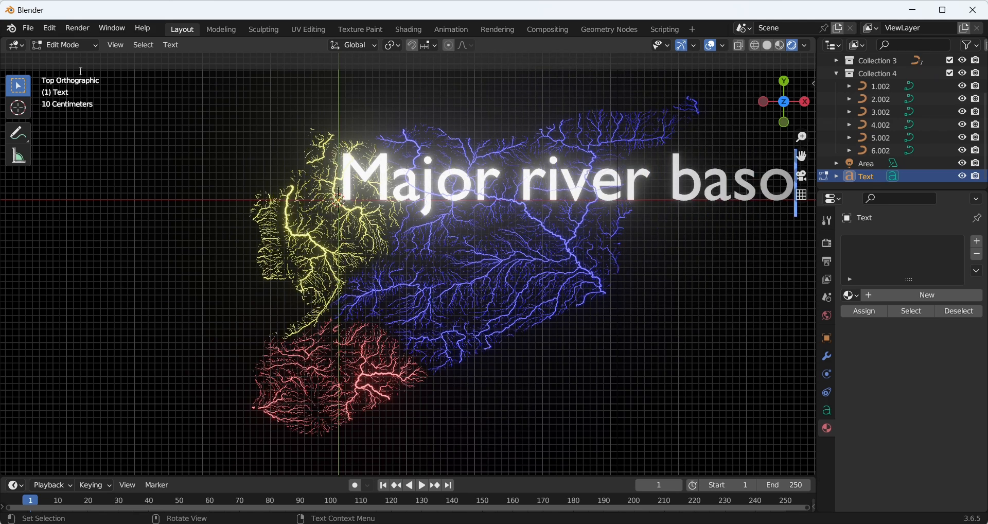
pyautogui.press('BackSpace')
pyautogui.write('in')
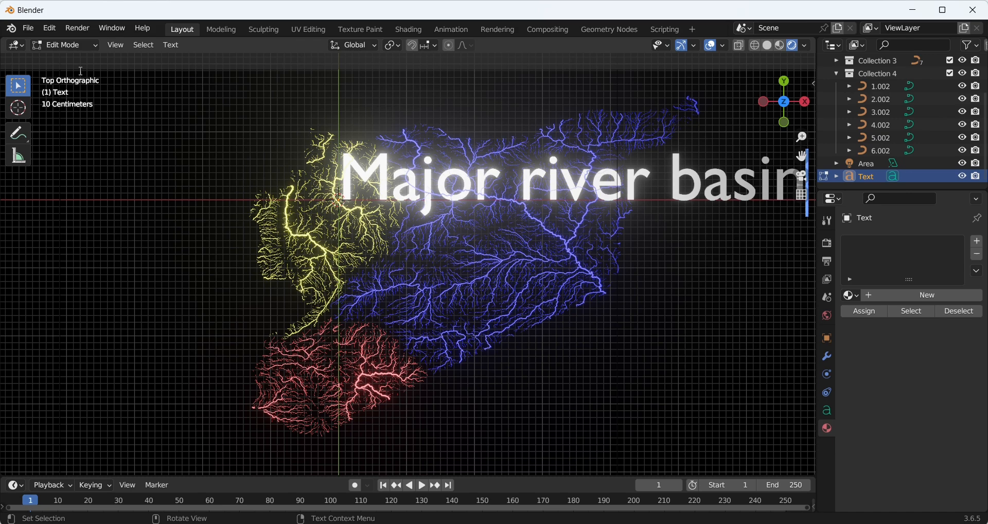
# Add the second line "in Syria" to the text, indent it to sit centred under the first, and return to Object Mode.
pyautogui.press('Return')
pyautogui.write('in')
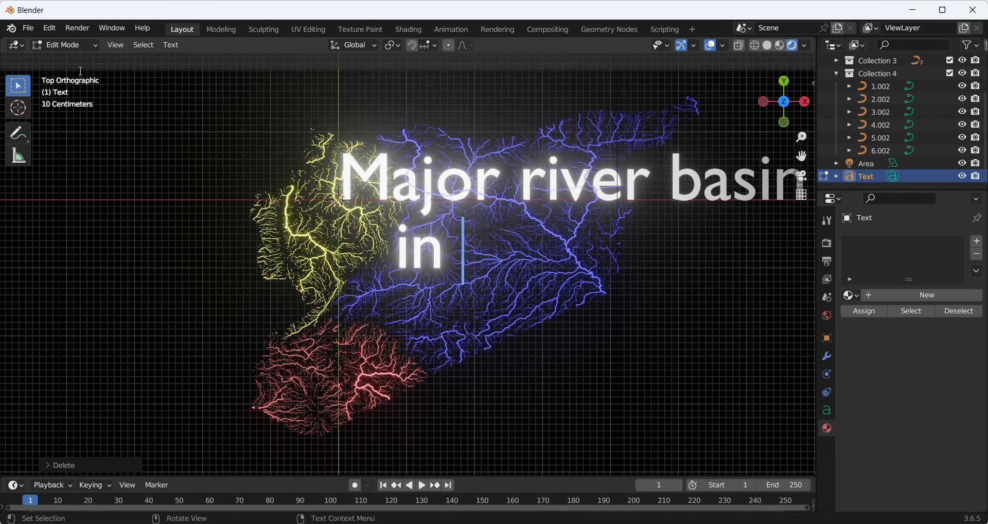
pyautogui.press('capslock')
pyautogui.write('S')
pyautogui.press('capslock')
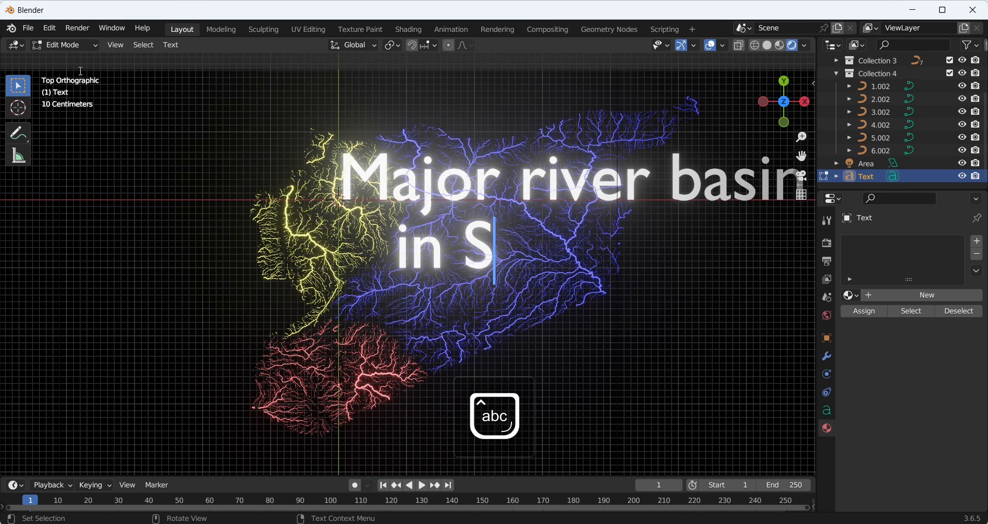
pyautogui.write('yria')
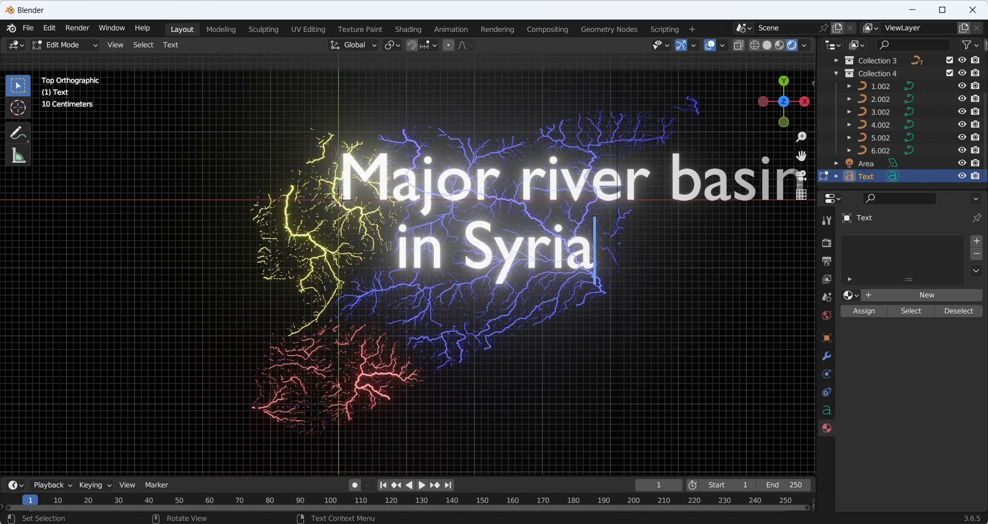
pyautogui.press('Home')
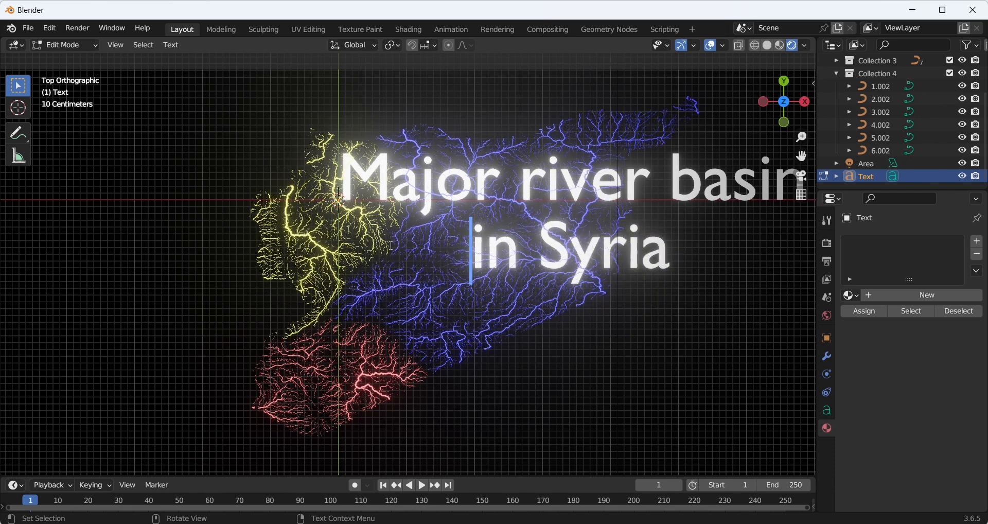
pyautogui.click(79, 44)
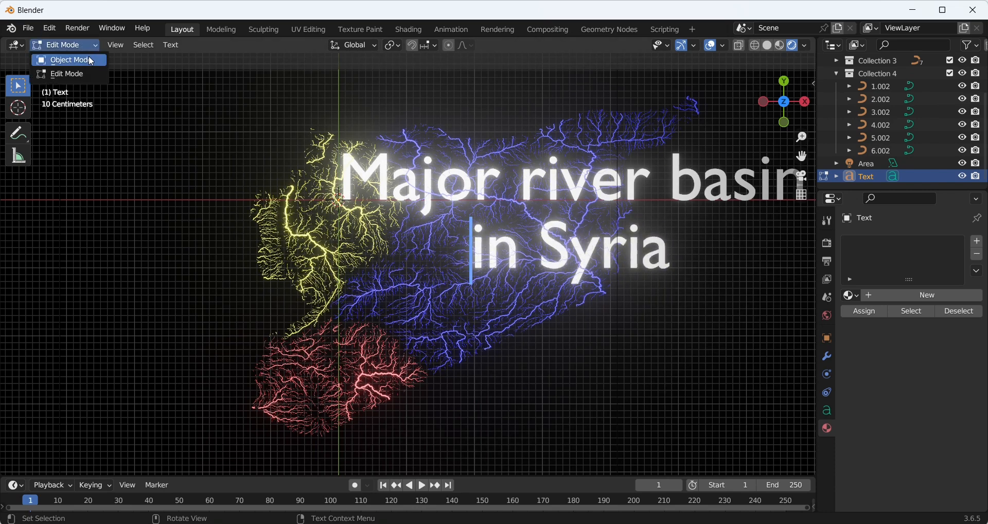
pyautogui.click(89, 56)
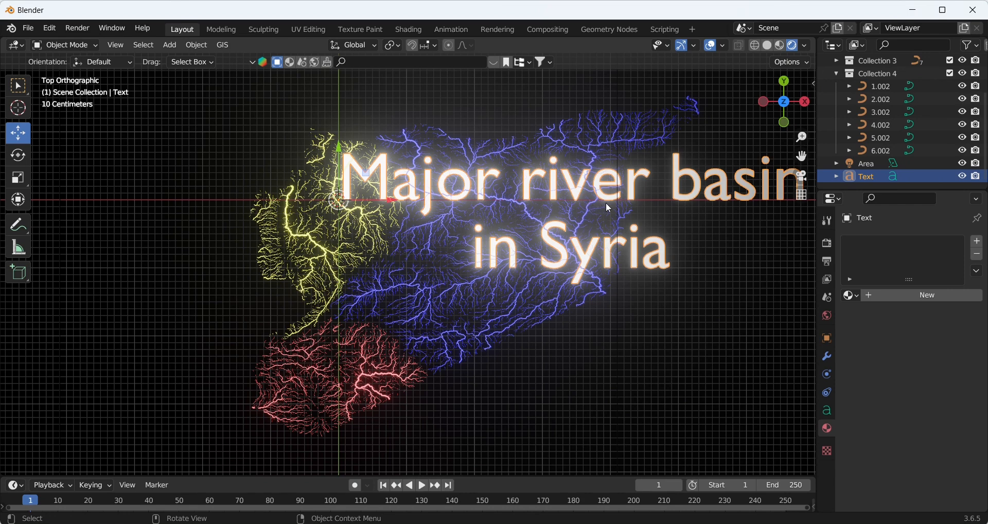
# Scale the title text down to about 0.25 and move it to the empty area below the blue basin.
pyautogui.scroll(-2, 735, 207)
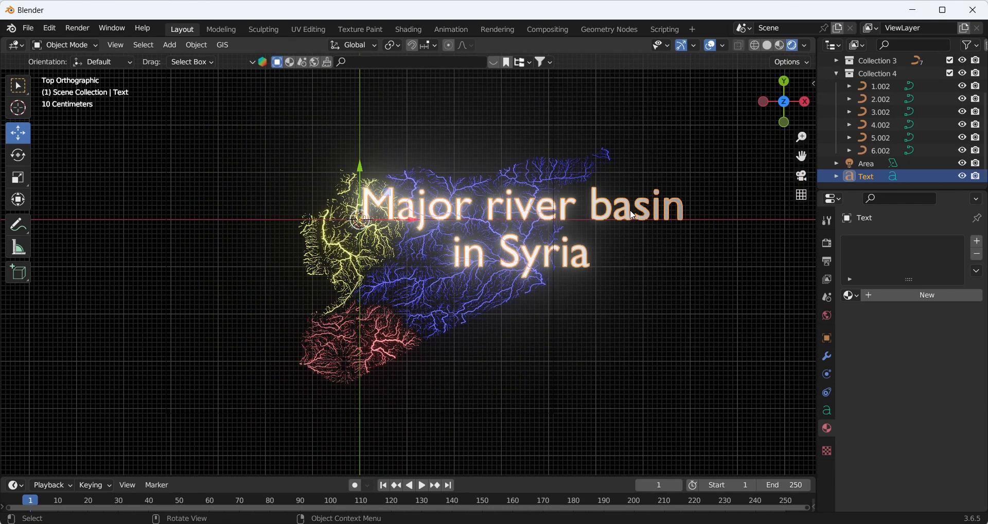
pyautogui.press('s')
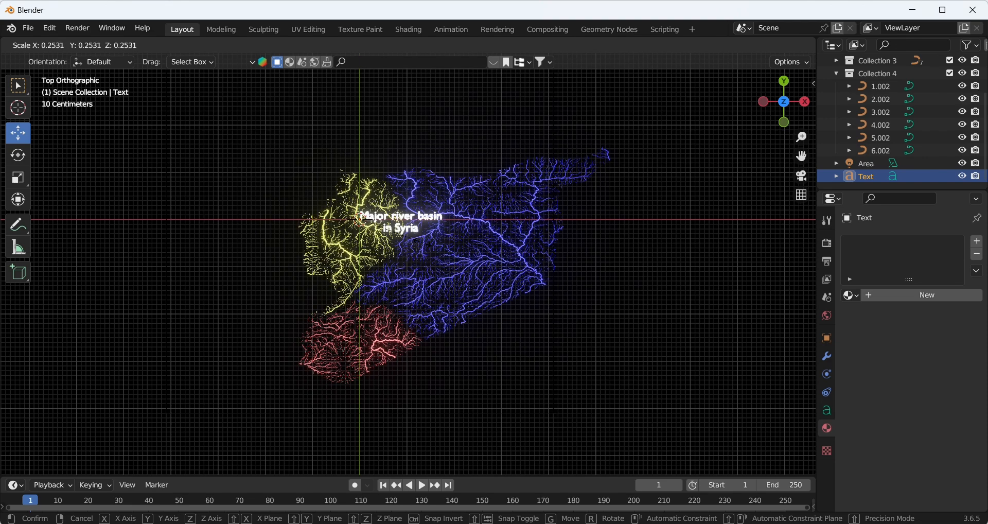
pyautogui.click(425, 247)
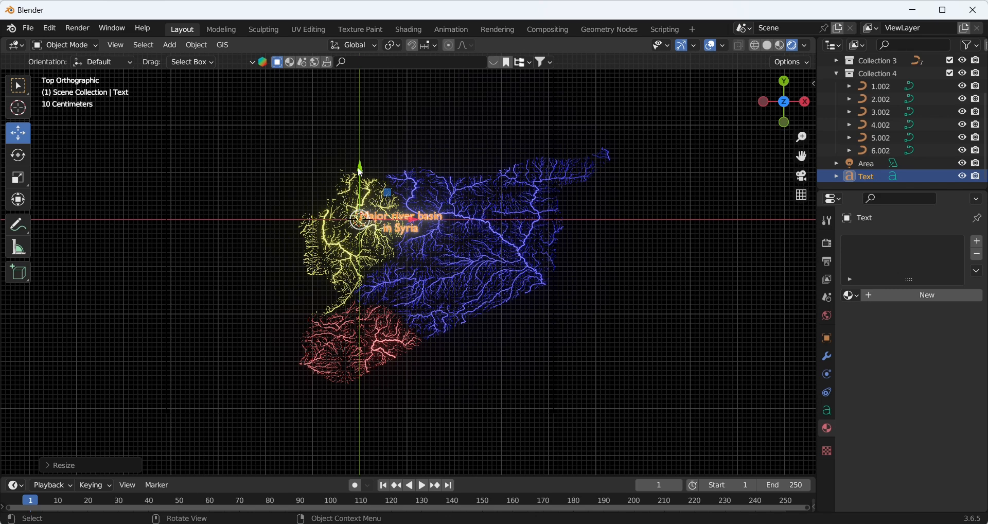
pyautogui.moveTo(401, 219); pyautogui.dragTo(520, 219)
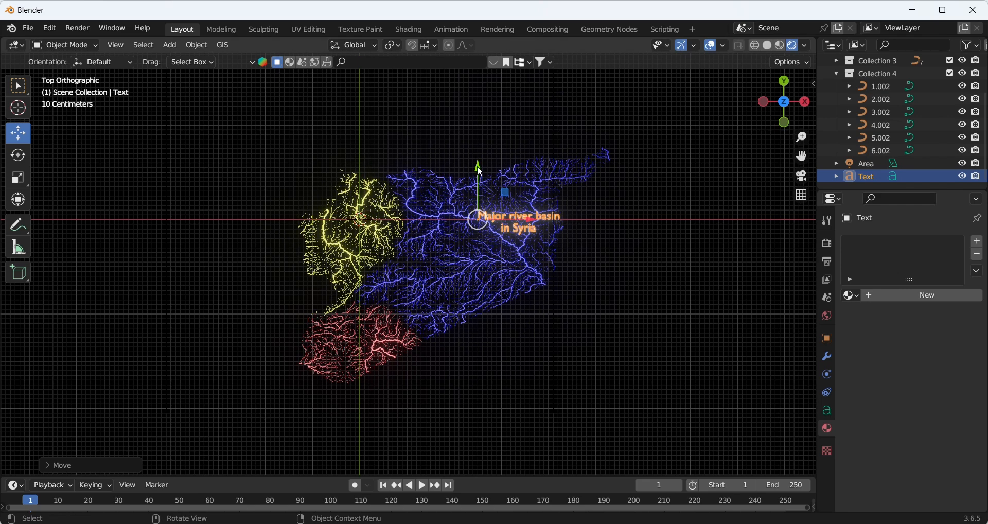
pyautogui.moveTo(478, 175); pyautogui.dragTo(488, 310)
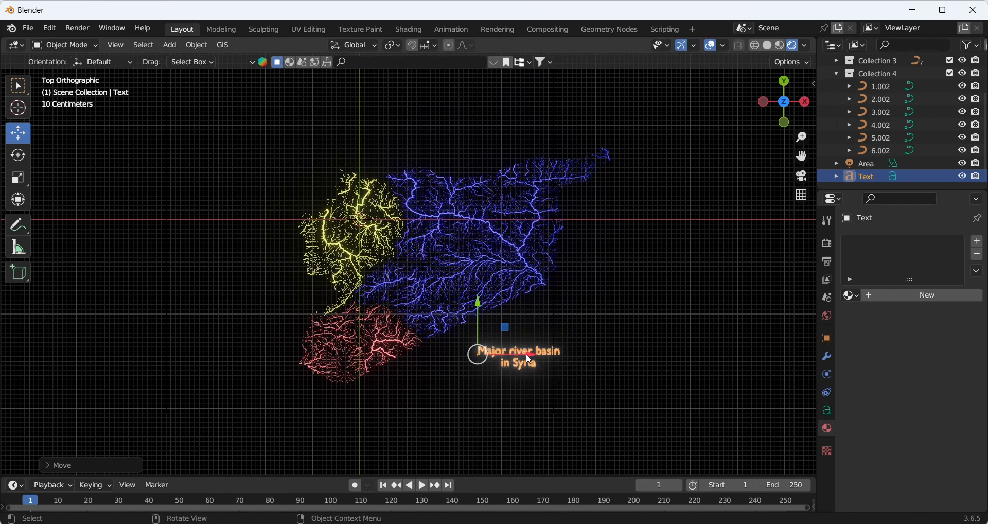
# Enlarge the title text moderately and shift it slightly in the negative X direction.
pyautogui.press('s')
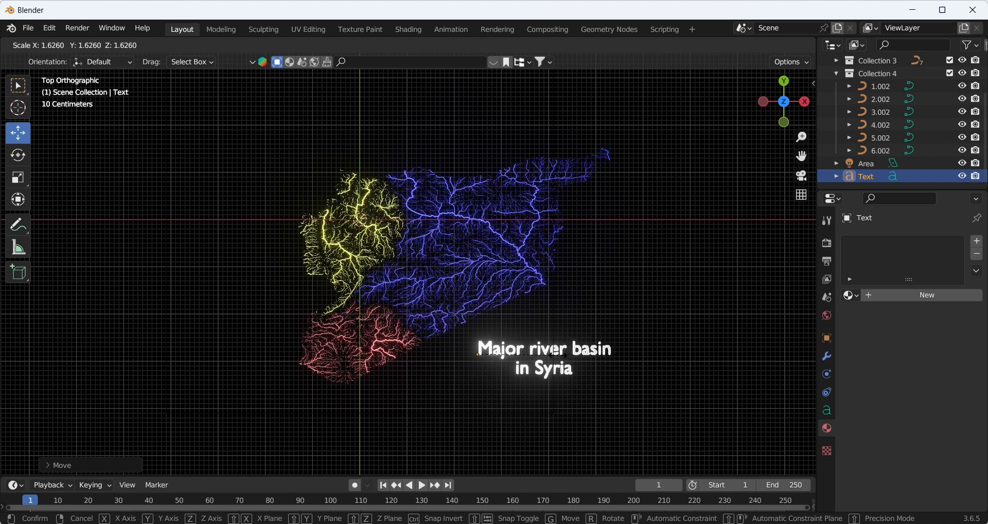
pyautogui.click(568, 355)
pyautogui.press('g')
pyautogui.press('x')
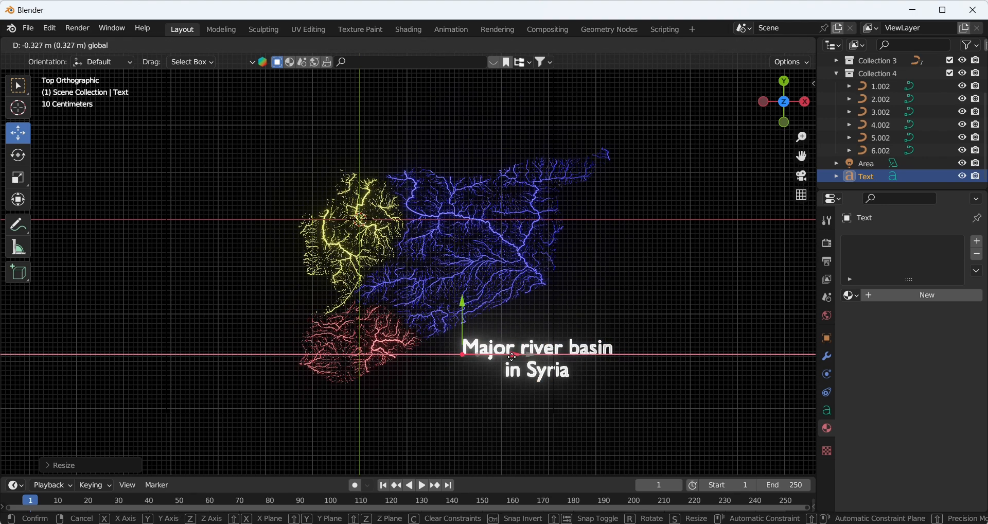
pyautogui.click(516, 357)
pyautogui.scroll(1, 582, 368)
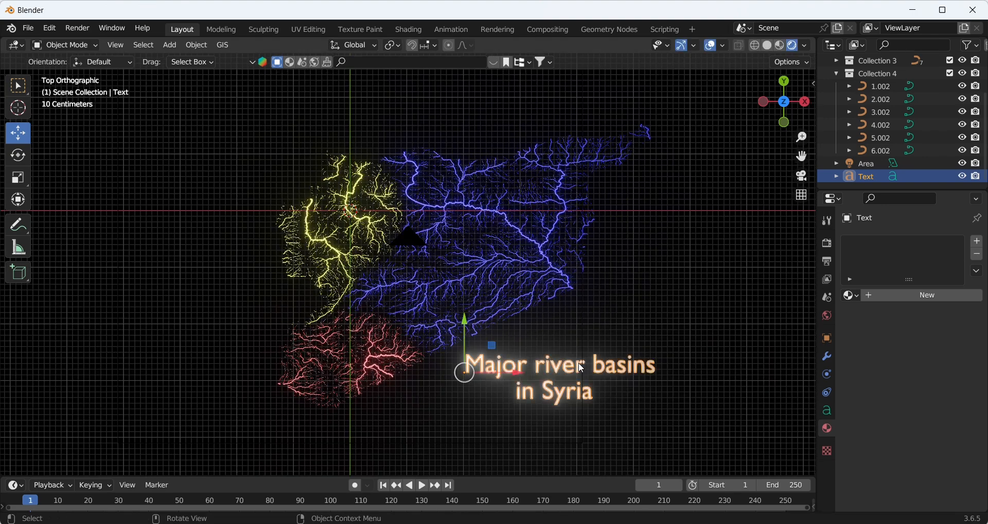
# Create a new material on the title text with a green base color of hue 0.268 and saturation 0.889, and deselect the text.
pyautogui.click(899, 294)
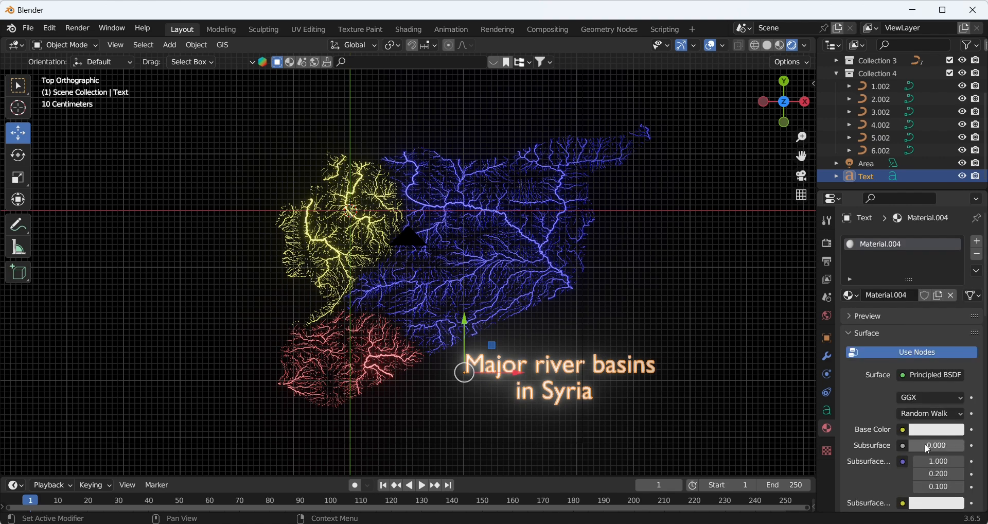
pyautogui.click(932, 432)
pyautogui.moveTo(897, 293); pyautogui.dragTo(867, 293)
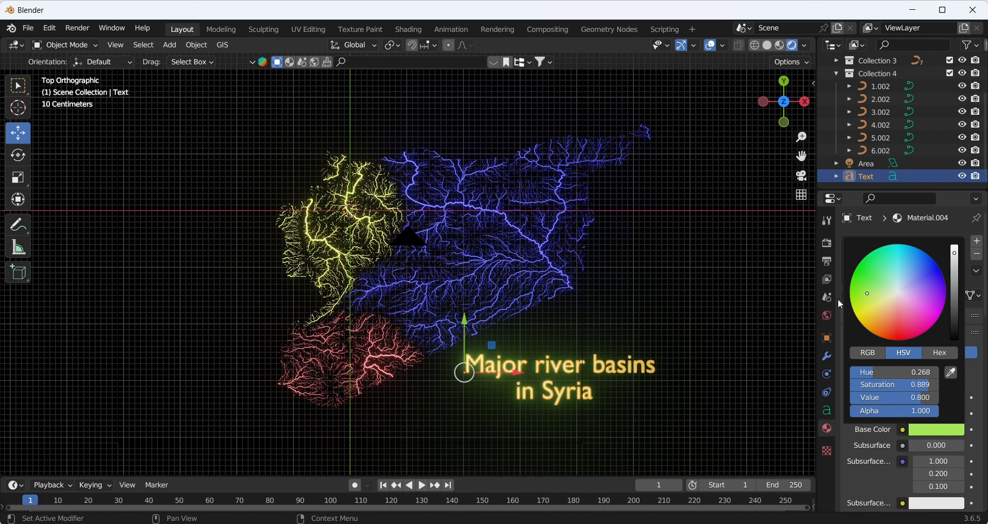
pyautogui.click(713, 280)
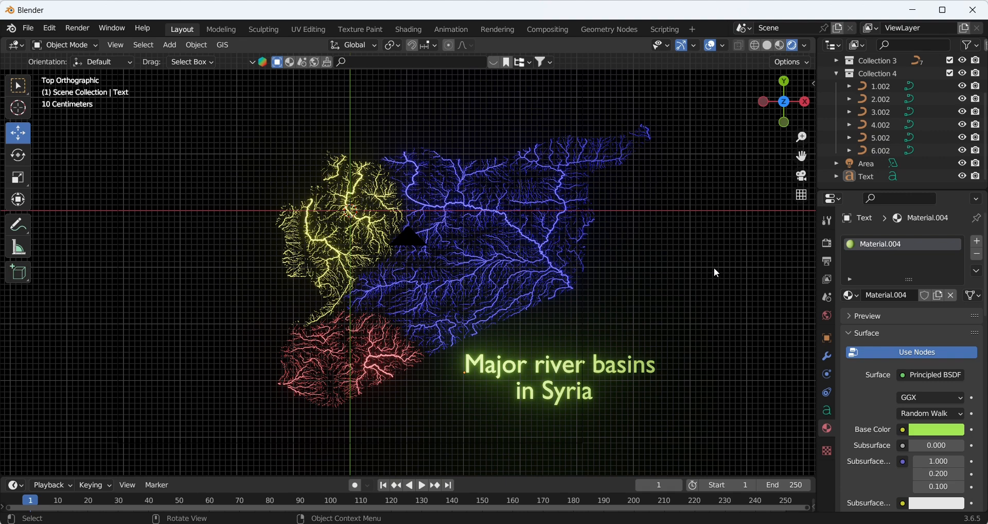
# Add a mesh circle with 4 vertices and move it about -2.75 m along X, beside the yellow basin.
pyautogui.hotkey('shift', 'a')
pyautogui.moveTo(631, 271)
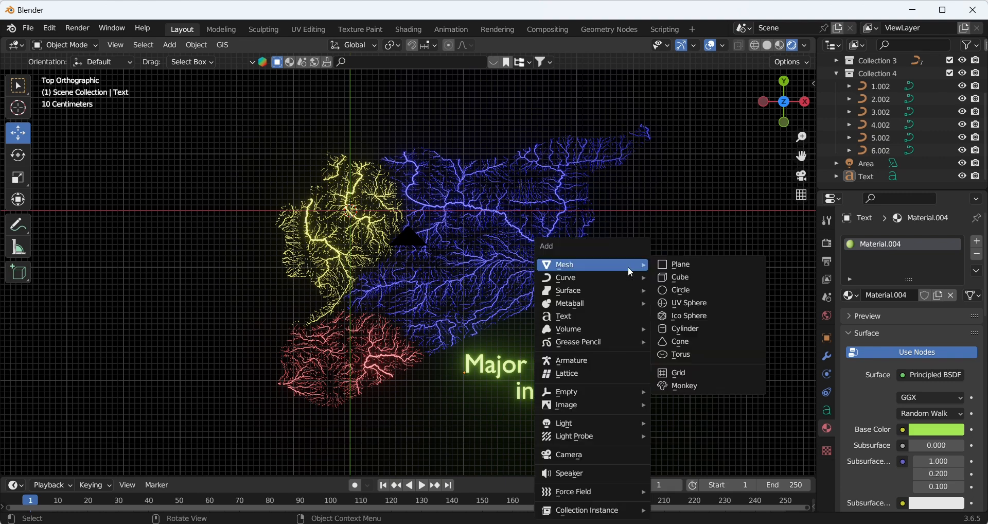
pyautogui.click(675, 290)
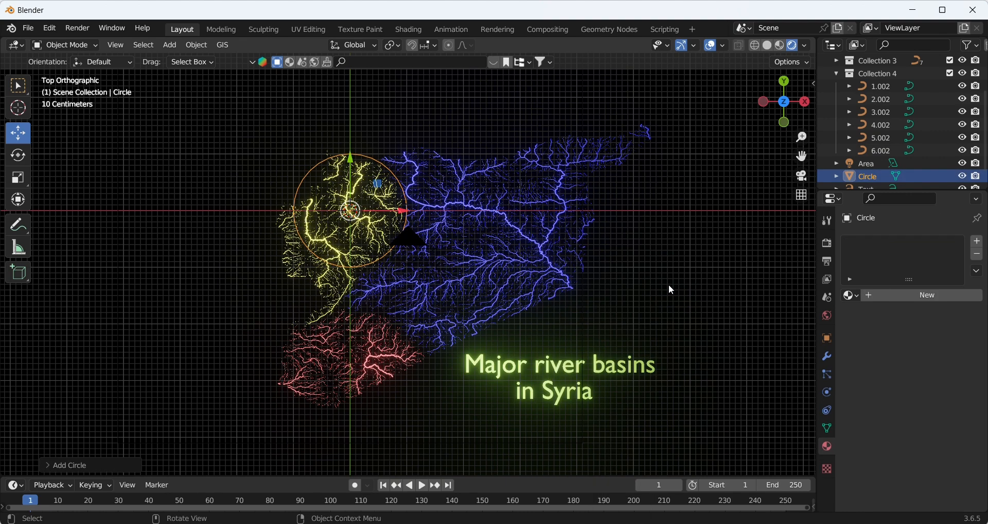
pyautogui.click(89, 469)
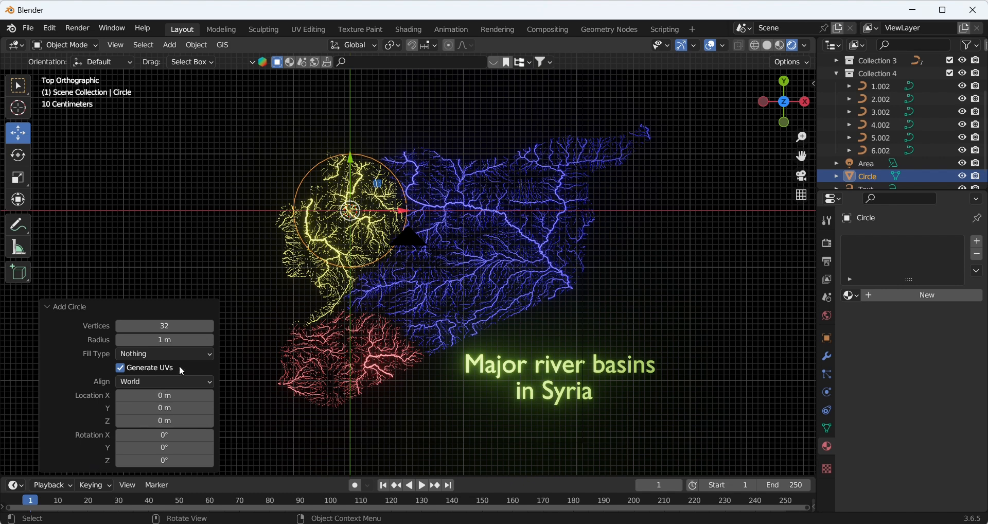
pyautogui.click(178, 328)
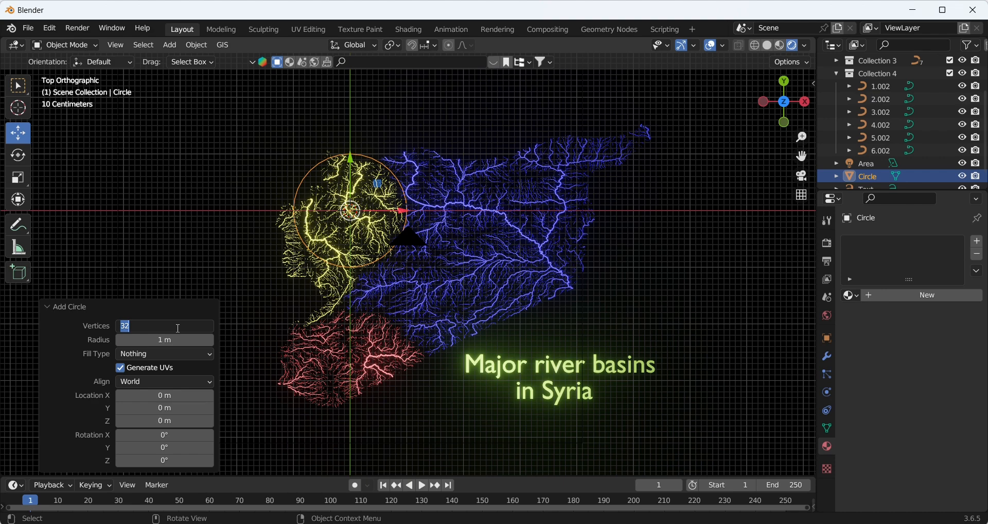
pyautogui.write('4')
pyautogui.press('Return')
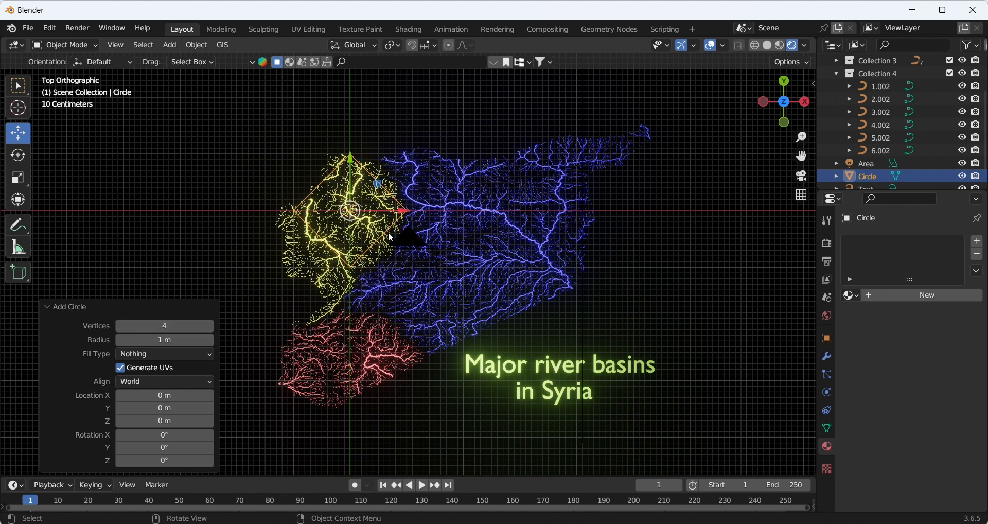
pyautogui.moveTo(402, 215); pyautogui.dragTo(272, 231)
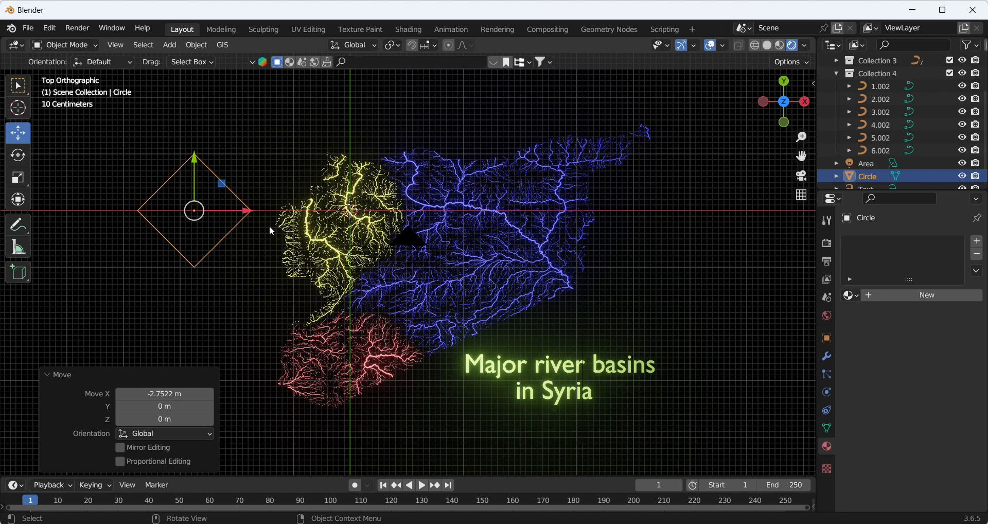
# Use Poly Build in Edit Mode to move the diamond's lowest vertex about 1.19 m along Y into an arrowhead shape, and return to Object Mode.
pyautogui.click(71, 46)
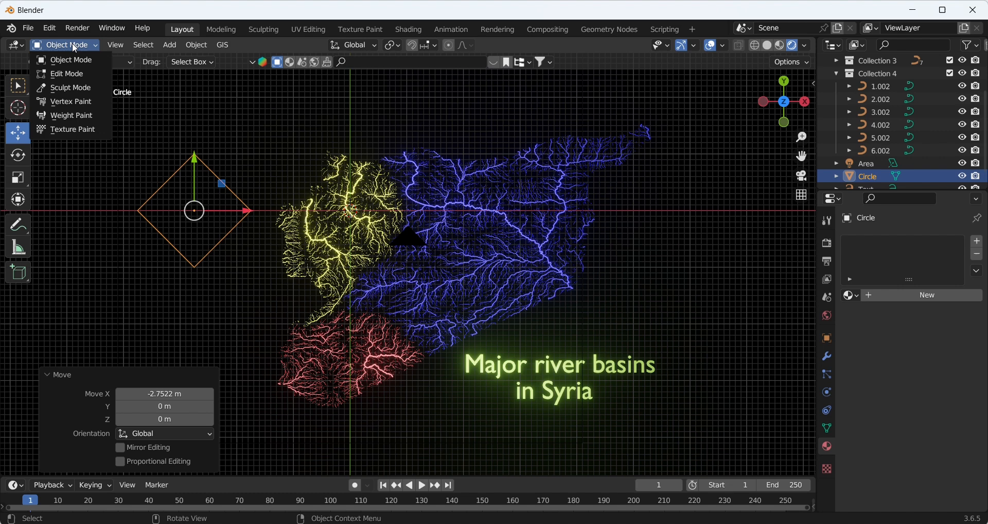
pyautogui.click(77, 75)
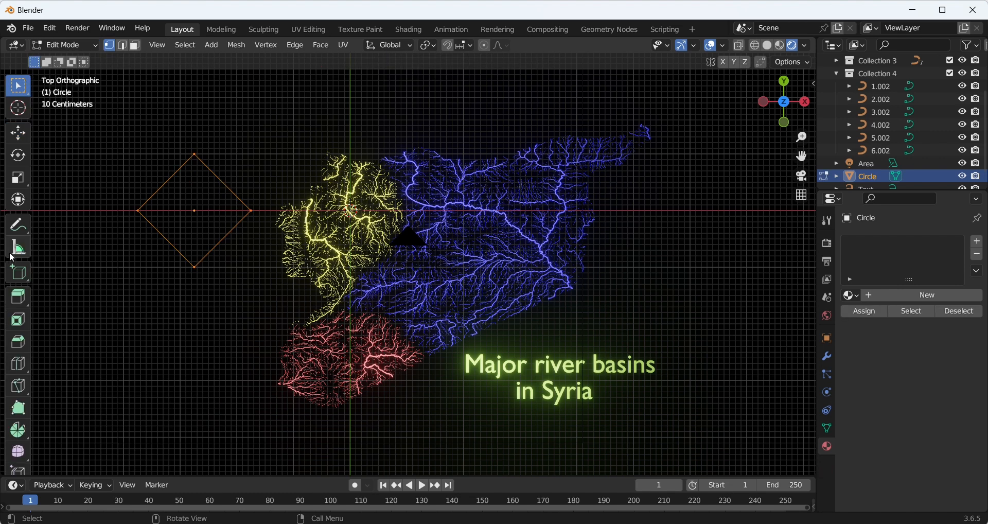
pyautogui.click(18, 408)
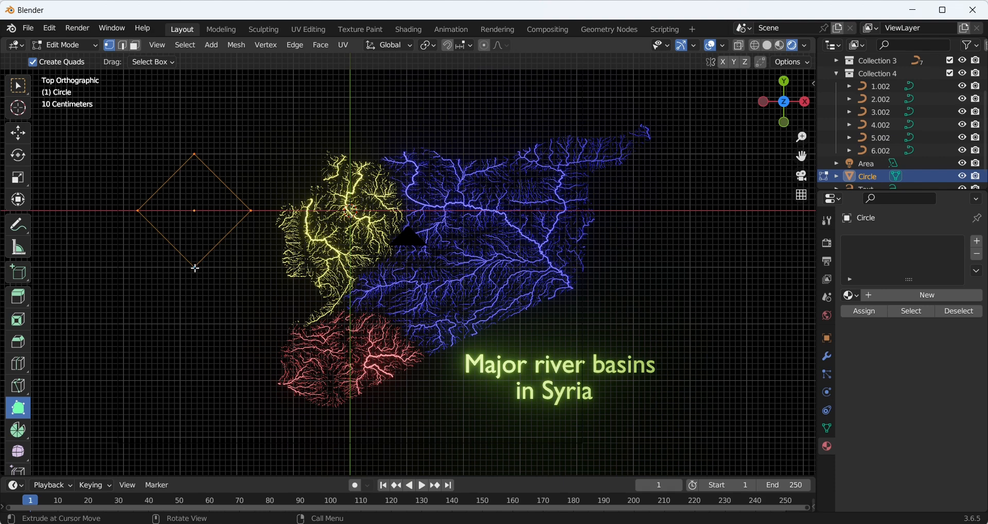
pyautogui.moveTo(194, 267); pyautogui.dragTo(194, 201)
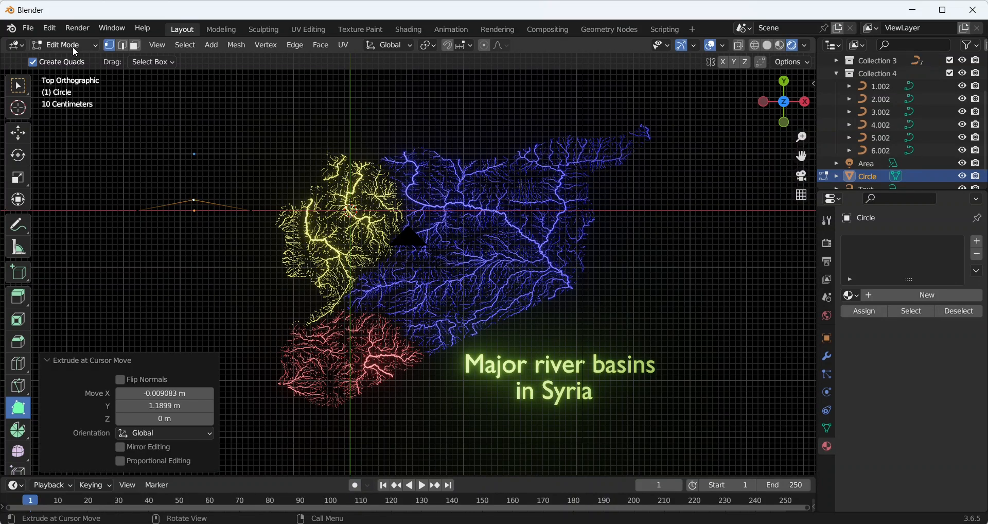
pyautogui.click(77, 50)
pyautogui.click(72, 58)
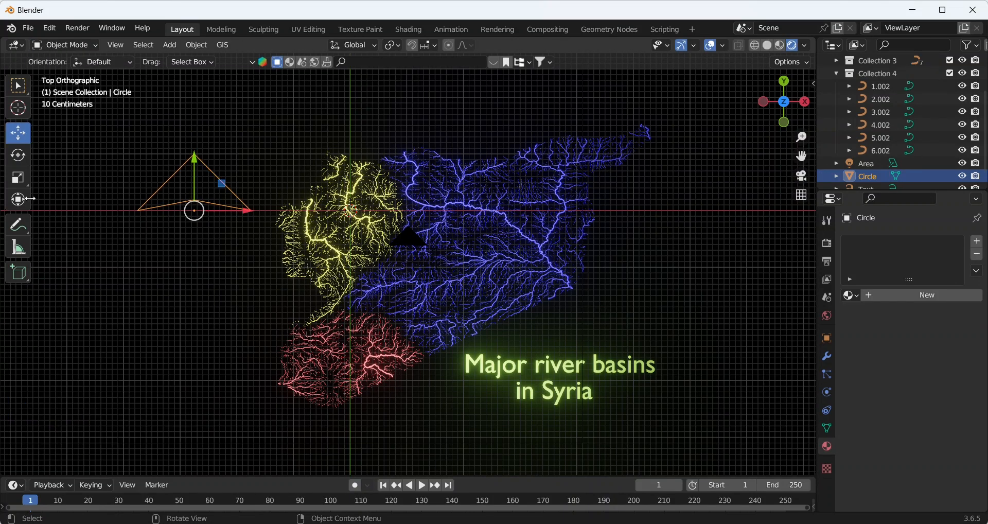
# Scale the arrowhead to 0.318 along X and move it about 7.96 m in X and -0.89 m in Y, beside the blue basin.
pyautogui.click(18, 177)
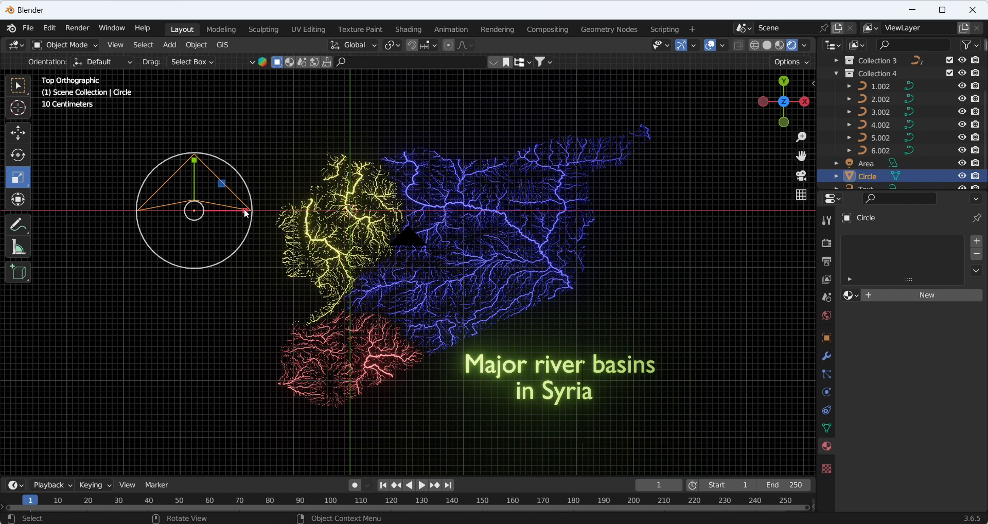
pyautogui.moveTo(247, 214); pyautogui.dragTo(597, 271)
pyautogui.click(18, 133)
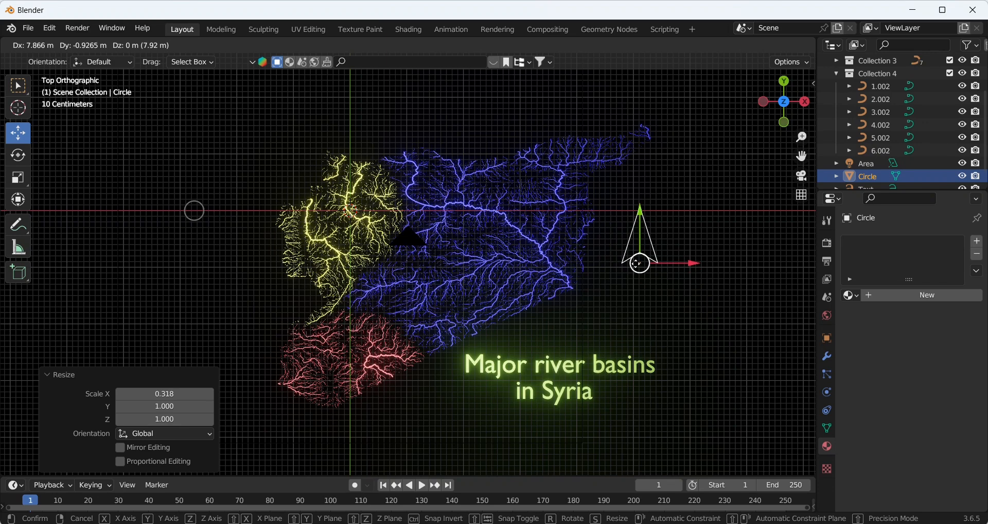
pyautogui.click(645, 261)
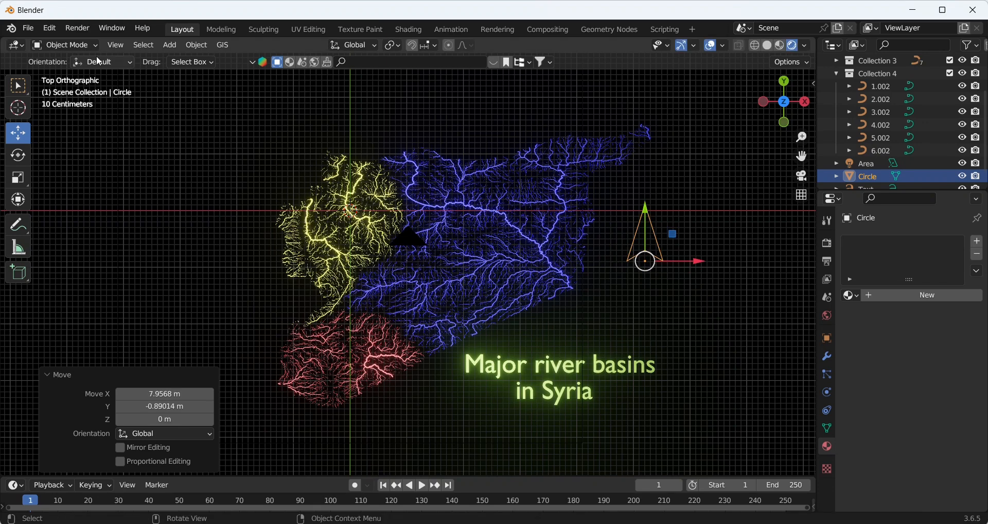
# Add a text object, replace its content with "N", and return to Object Mode.
pyautogui.click(170, 45)
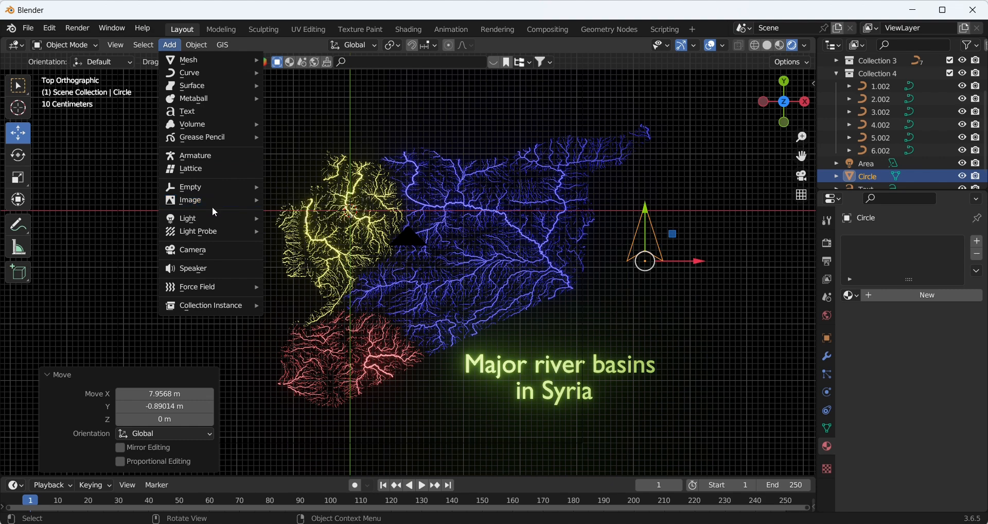
pyautogui.click(199, 112)
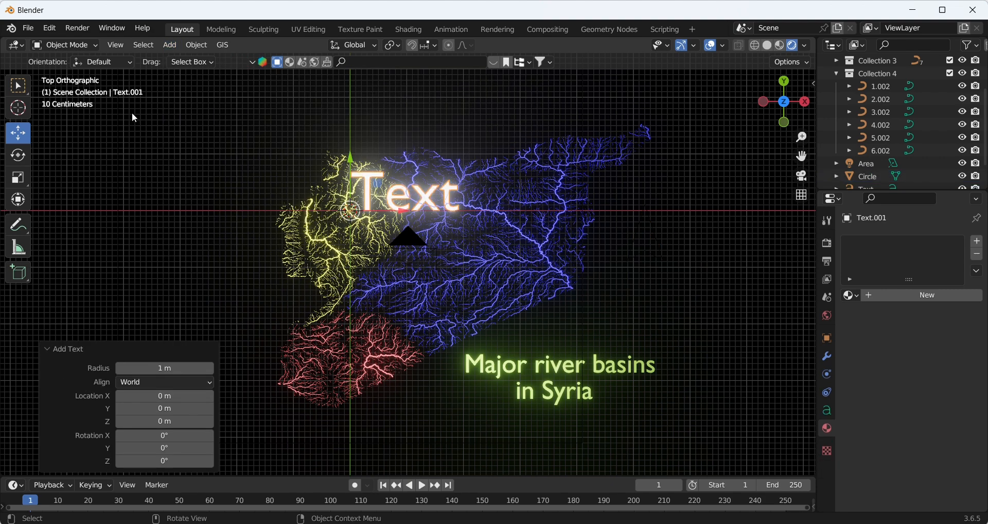
pyautogui.click(82, 44)
pyautogui.click(81, 77)
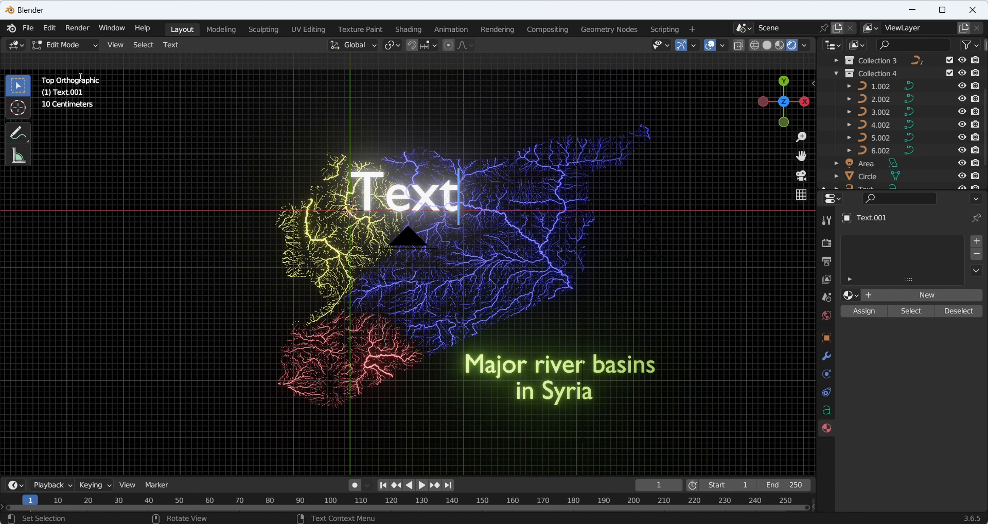
pyautogui.press('BackSpace')
pyautogui.press('BackSpace')
pyautogui.press('BackSpace')
pyautogui.press('BackSpace')
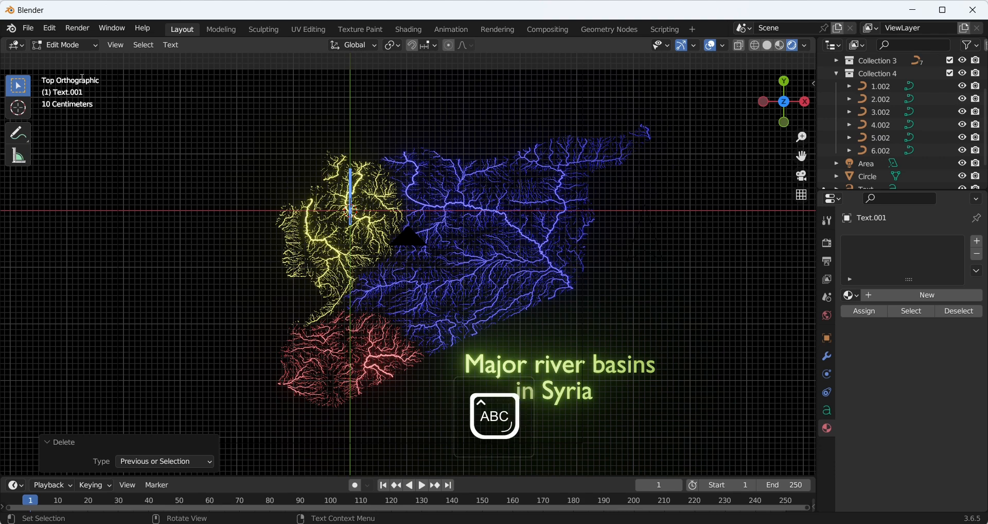
pyautogui.write('N')
pyautogui.click(80, 45)
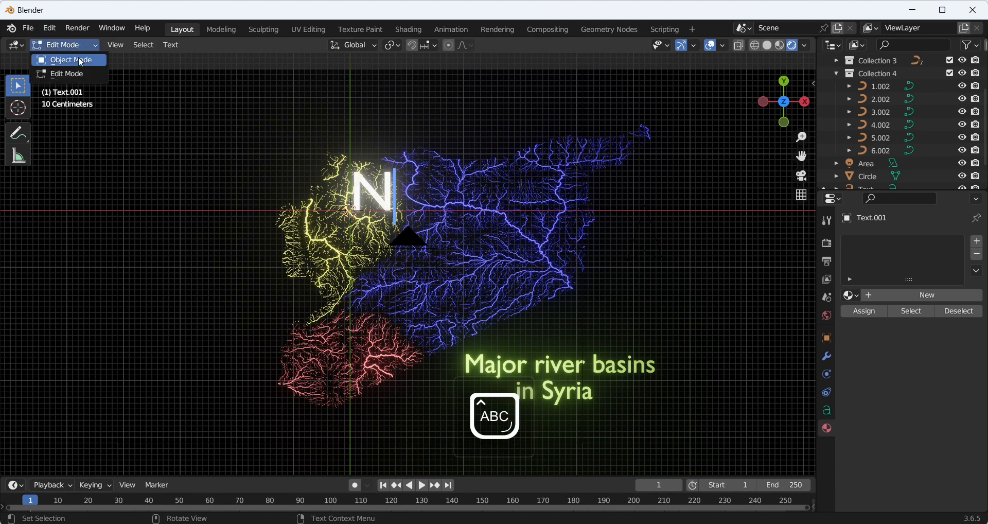
pyautogui.click(81, 60)
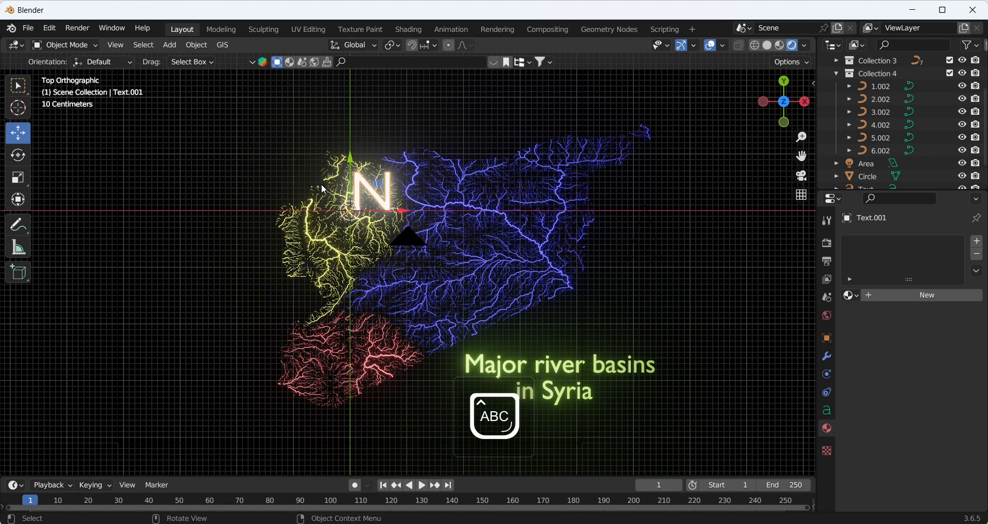
# Scale the N text to about 0.622 and move it above the arrowhead.
pyautogui.press('s')
pyautogui.click(373, 206)
pyautogui.press('g')
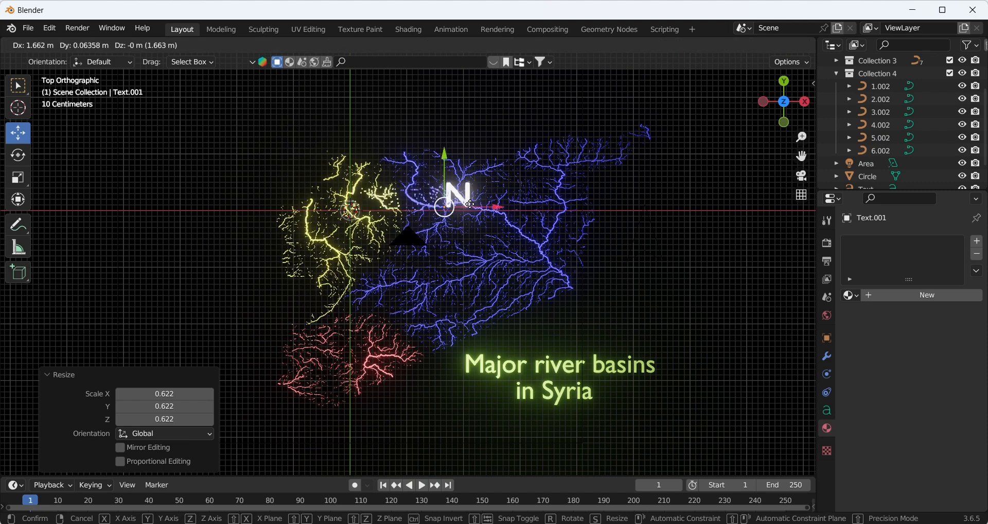
pyautogui.click(665, 190)
# Convert the arrowhead mesh to a curve and give it a round bevel depth of 0.01 m.
pyautogui.click(644, 229)
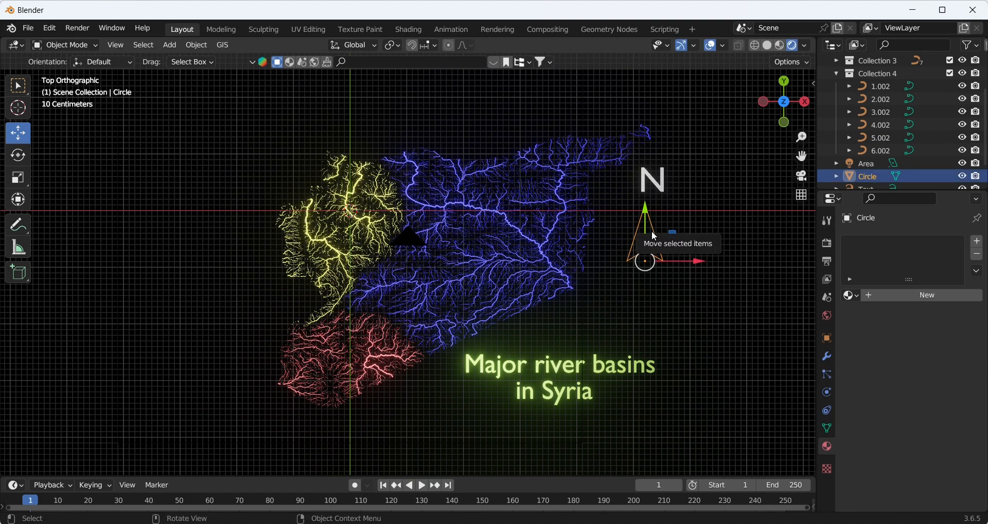
pyautogui.rightClick(651, 234)
pyautogui.moveTo(653, 234)
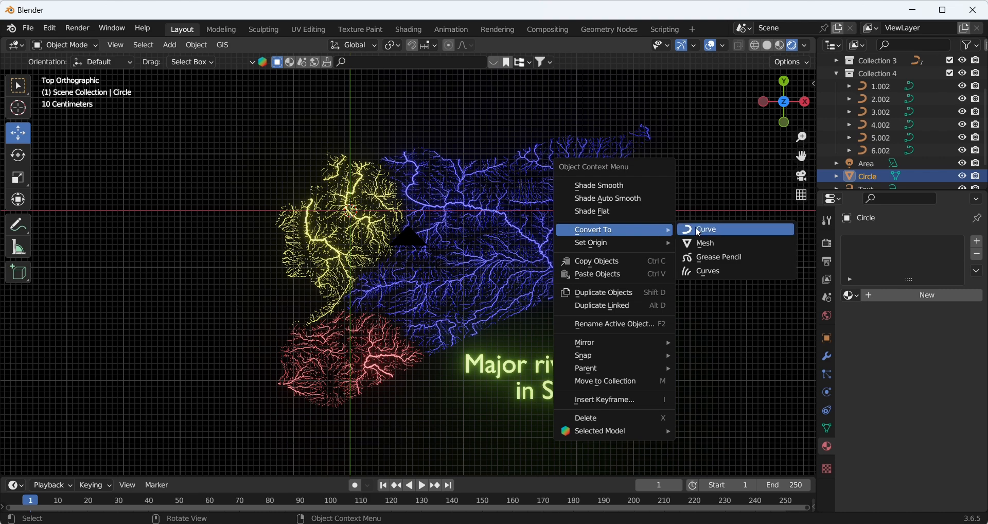
pyautogui.click(698, 229)
pyautogui.click(827, 411)
pyautogui.scroll(-5, 900, 419)
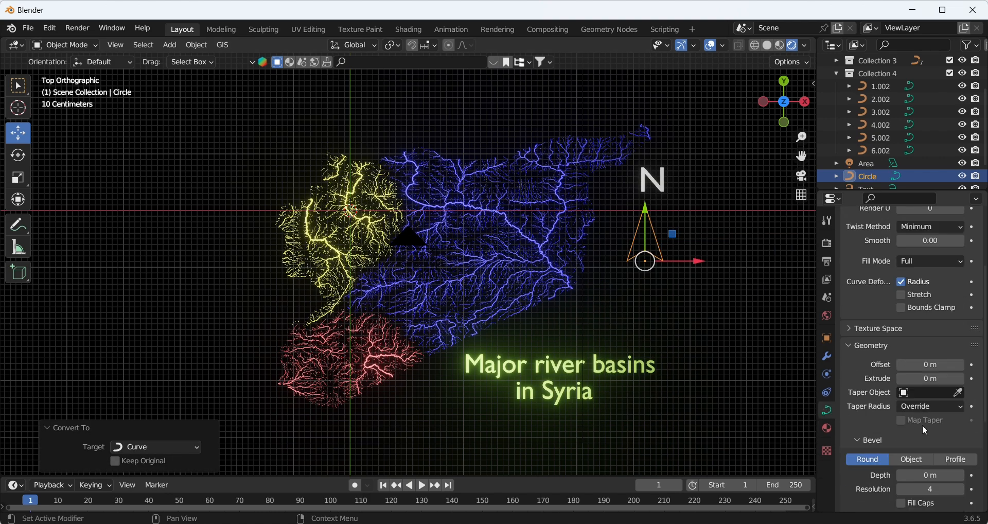
pyautogui.click(933, 476)
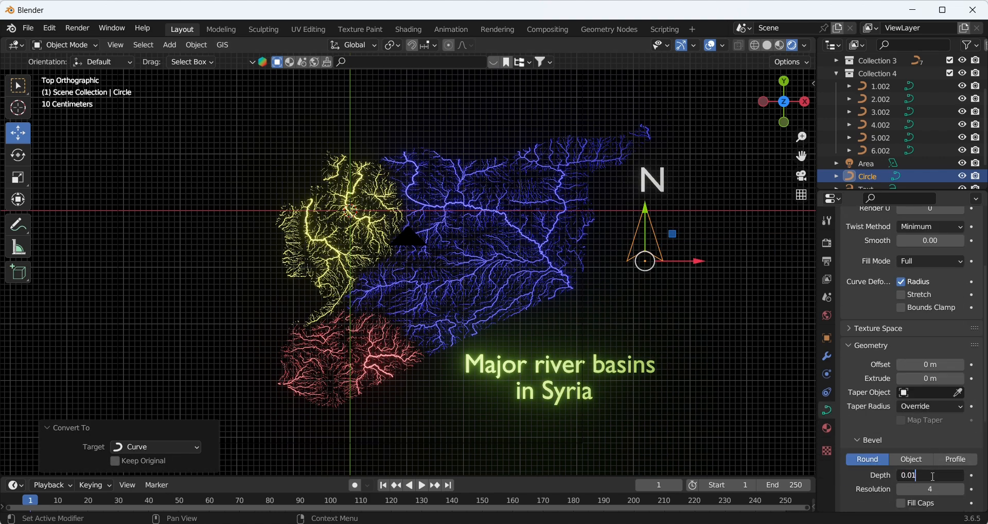
pyautogui.write('.01')
pyautogui.press('Return')
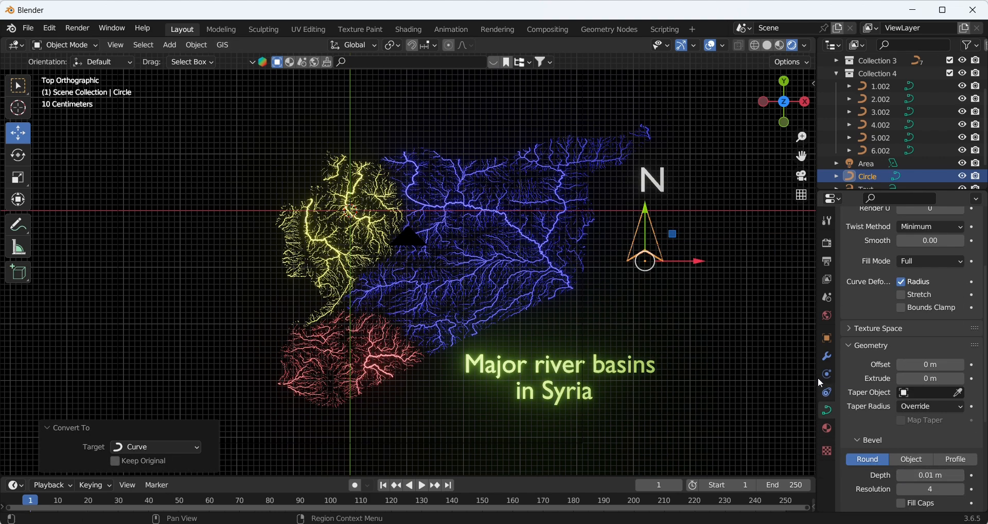
# Create a new material with a yellow base color on the arrowhead curve and deselect it.
pyautogui.click(826, 428)
pyautogui.click(933, 294)
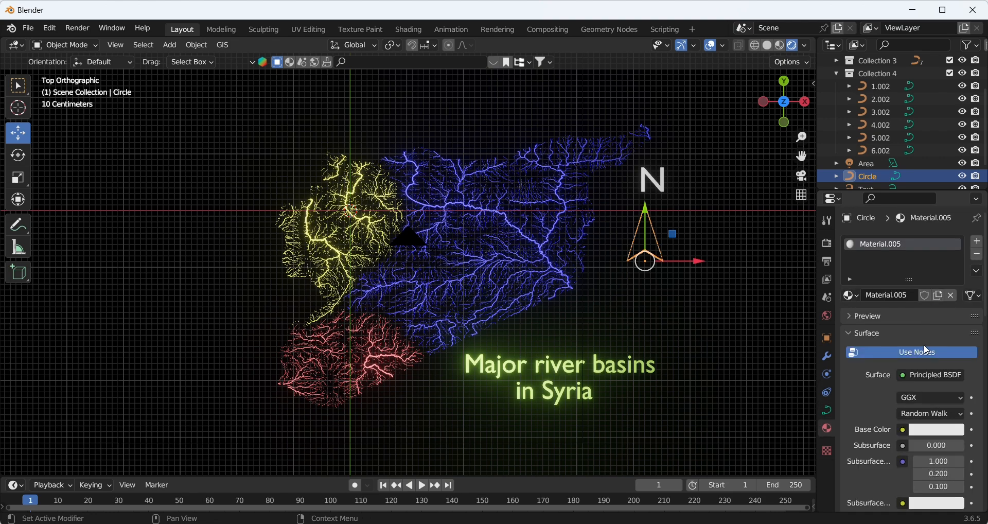
pyautogui.click(948, 431)
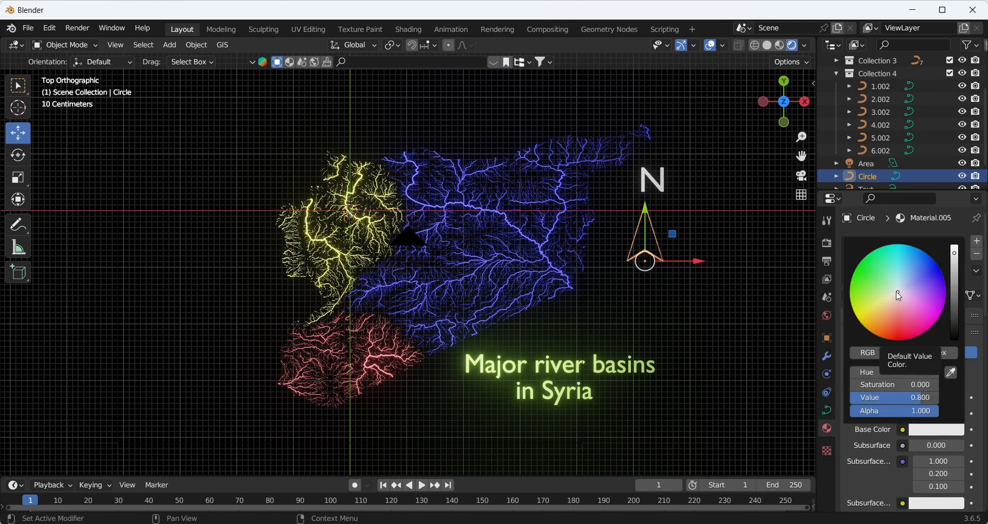
pyautogui.moveTo(879, 315); pyautogui.dragTo(869, 308)
pyautogui.click(705, 248)
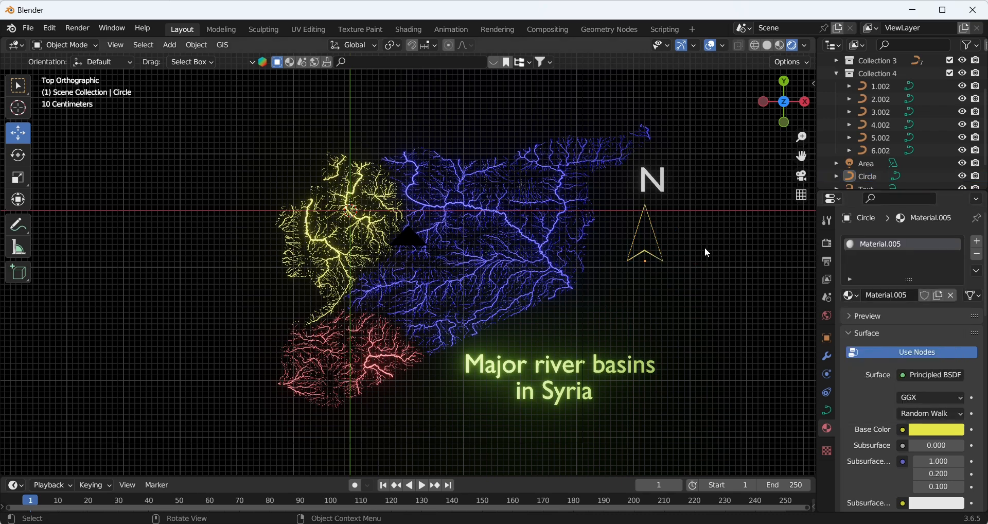
# Shift the N text slightly in the negative X direction and shrink it to fit just above the arrowhead tip.
pyautogui.click(664, 188)
pyautogui.moveTo(673, 191); pyautogui.dragTo(655, 191)
pyautogui.press('s')
pyautogui.click(649, 190)
pyautogui.press('s')
pyautogui.click(653, 193)
pyautogui.click(653, 192)
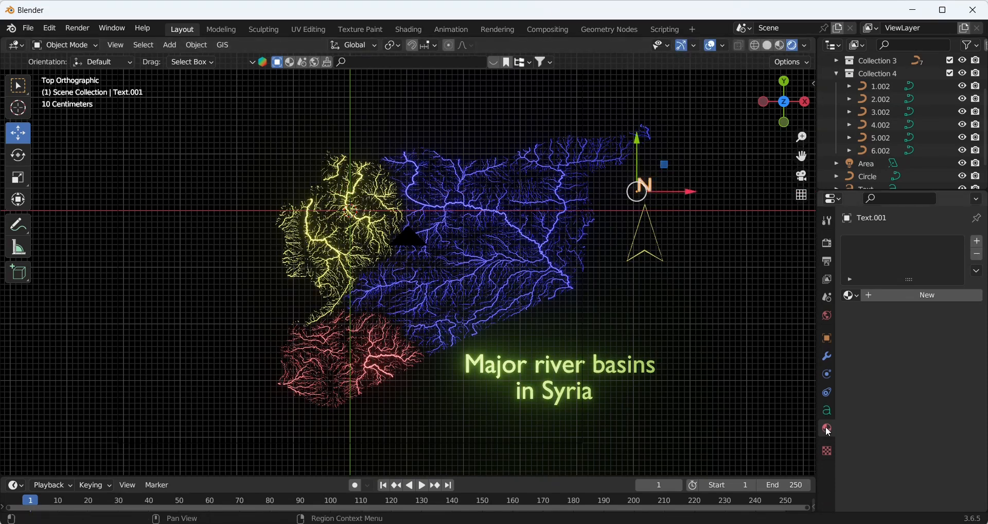
# Create a new material with a yellow base color on the N text and deselect it.
pyautogui.click(905, 301)
pyautogui.click(934, 413)
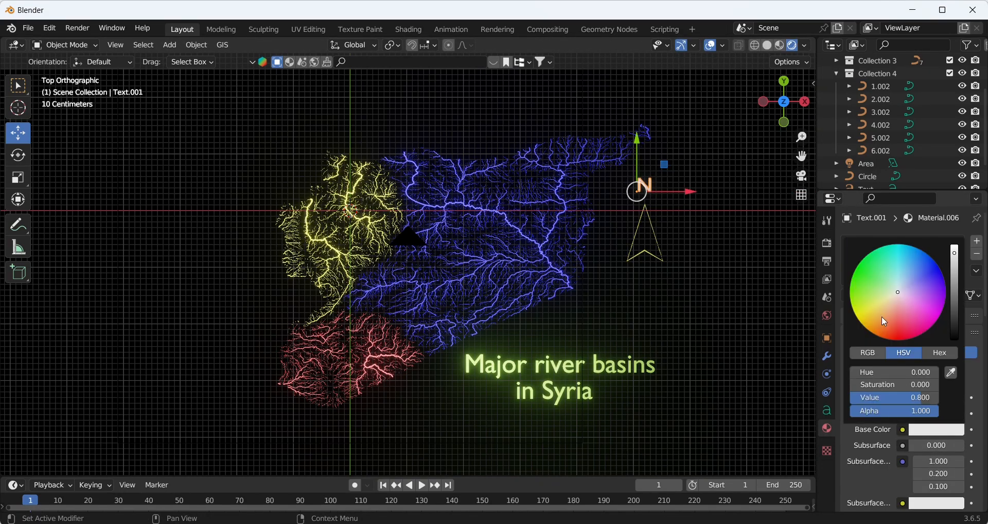
pyautogui.click(868, 309)
pyautogui.click(708, 251)
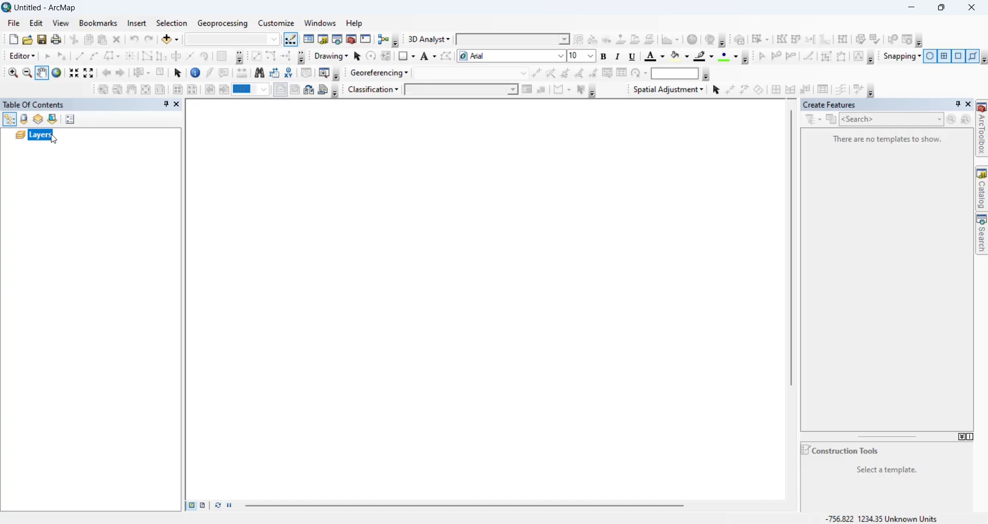
# In ArcMap, set the Layers data frame's coordinate system to GCS_WGS_1984.
pyautogui.rightClick(46, 136)
pyautogui.click(107, 419)
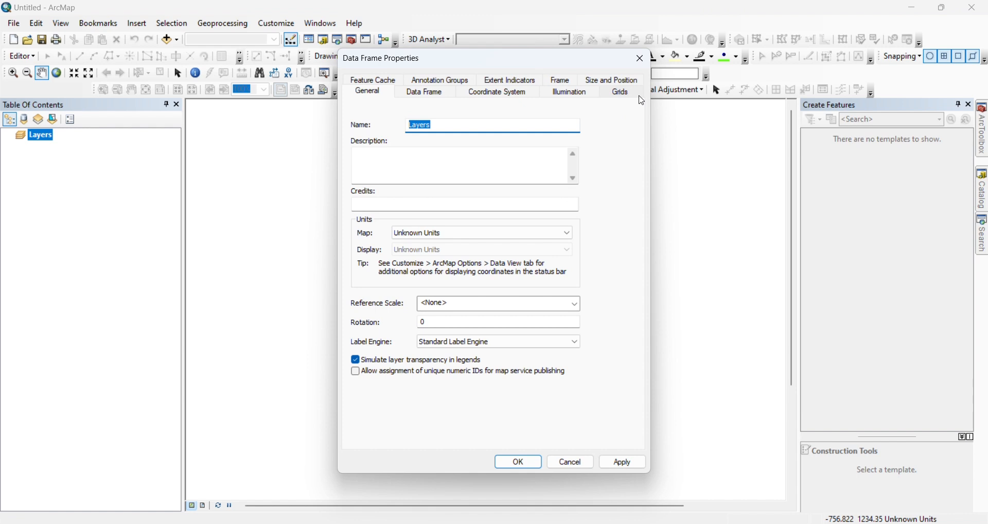
pyautogui.click(509, 93)
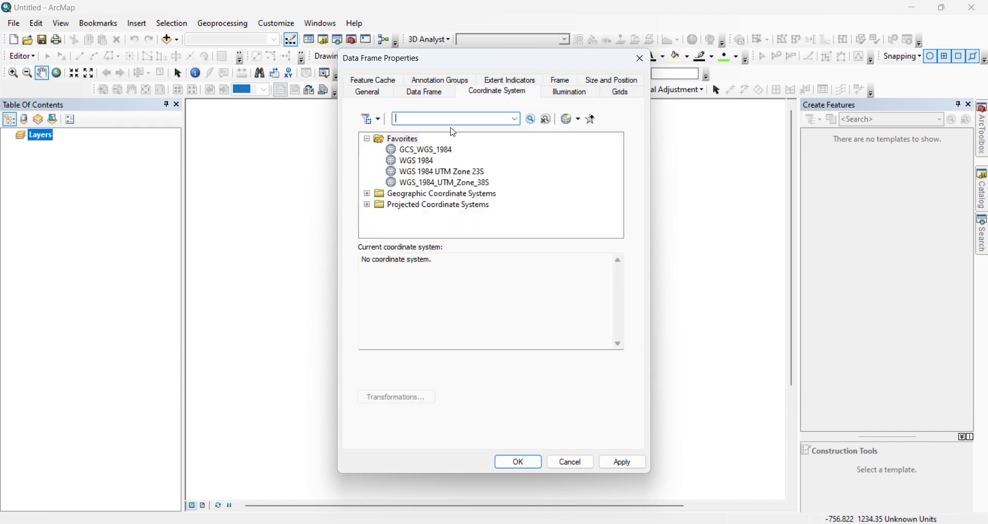
pyautogui.click(418, 150)
pyautogui.click(622, 463)
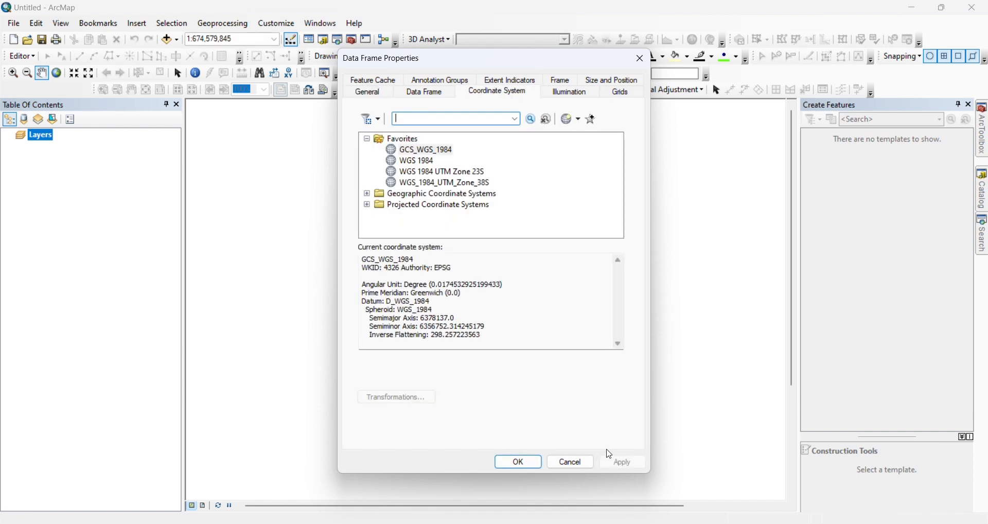
pyautogui.click(377, 94)
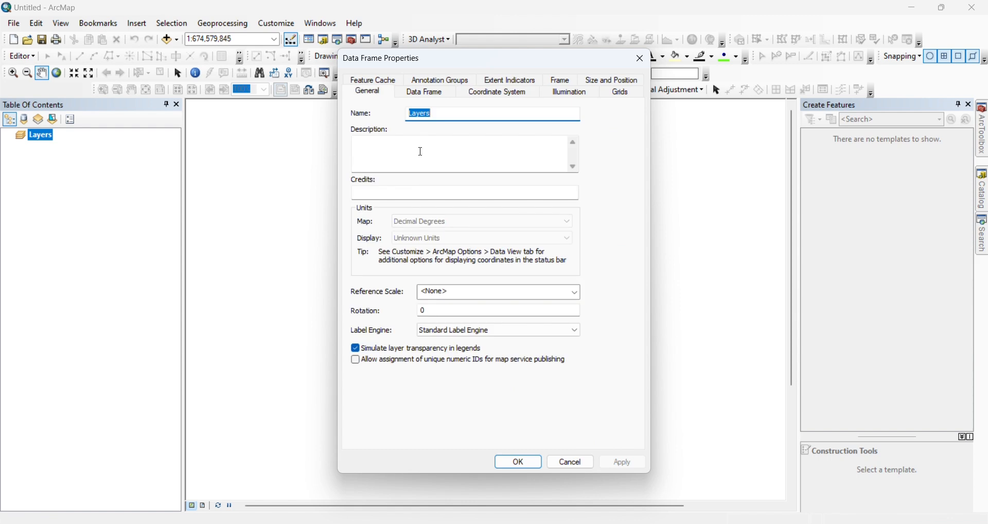
pyautogui.click(520, 462)
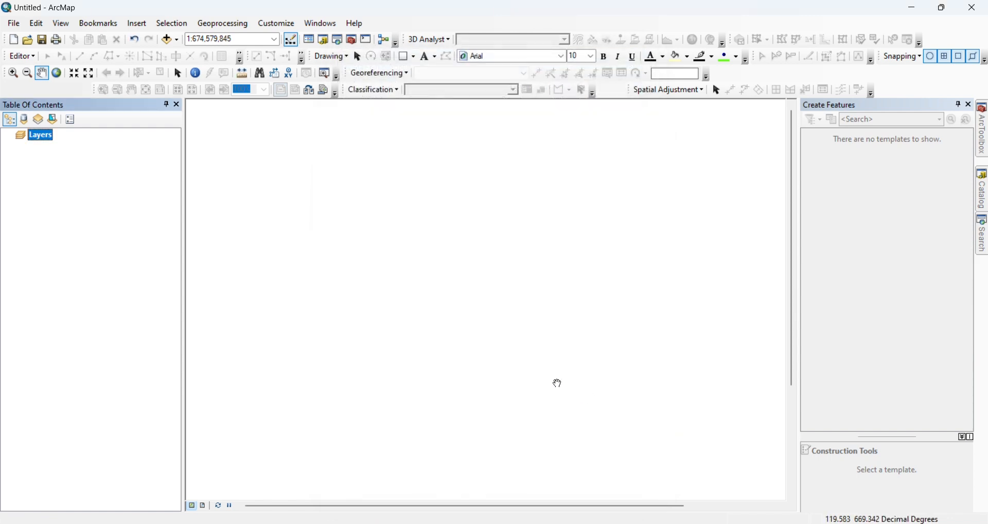
# Set the Layers data frame's display units to Degrees Minutes Seconds.
pyautogui.rightClick(41, 137)
pyautogui.click(129, 419)
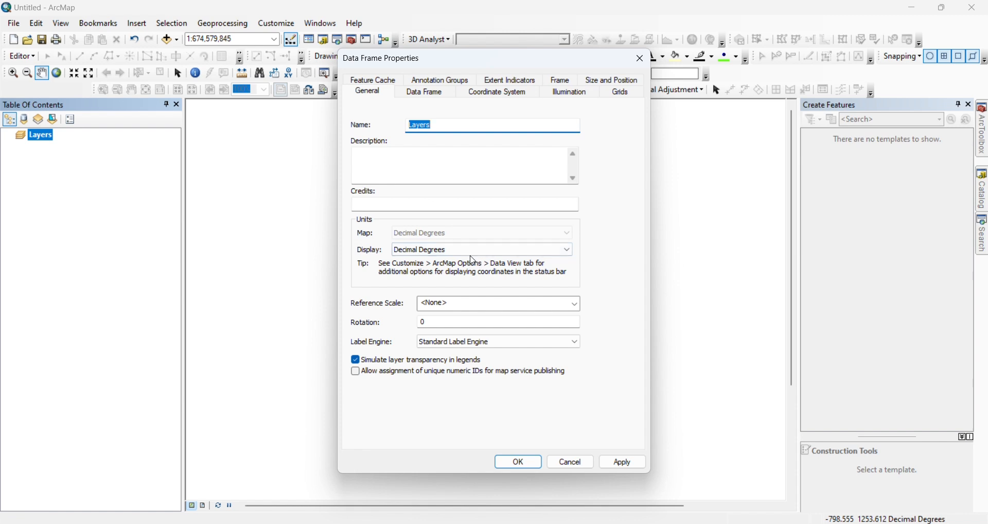
pyautogui.click(481, 252)
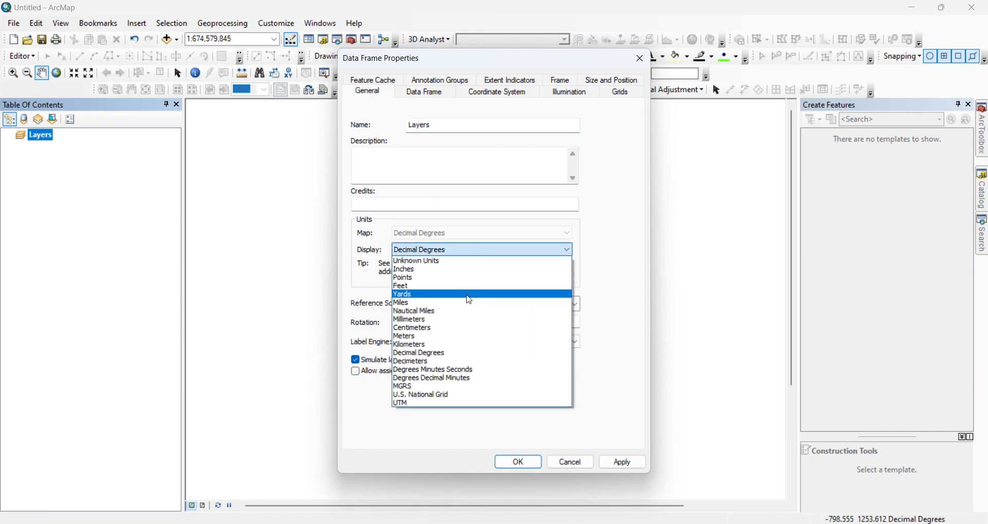
pyautogui.click(453, 369)
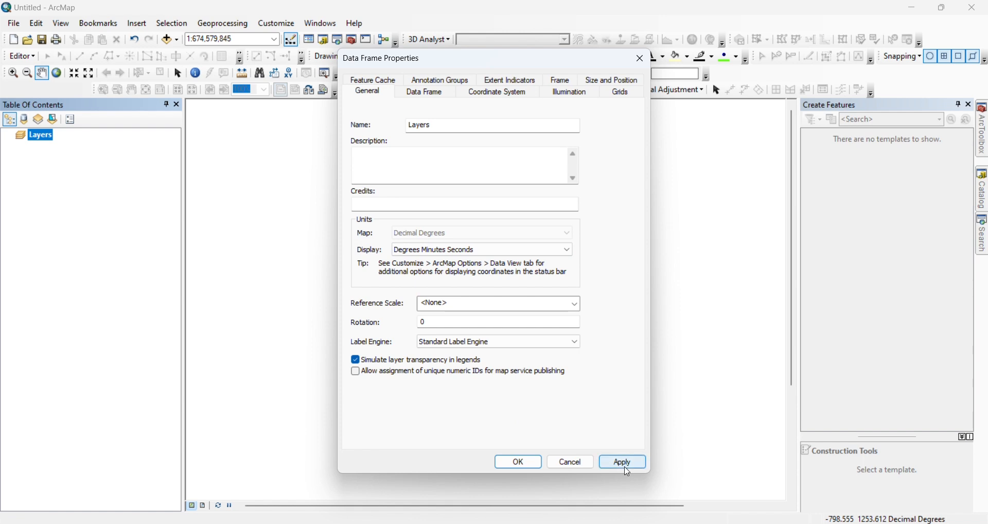
pyautogui.click(623, 463)
pyautogui.click(517, 464)
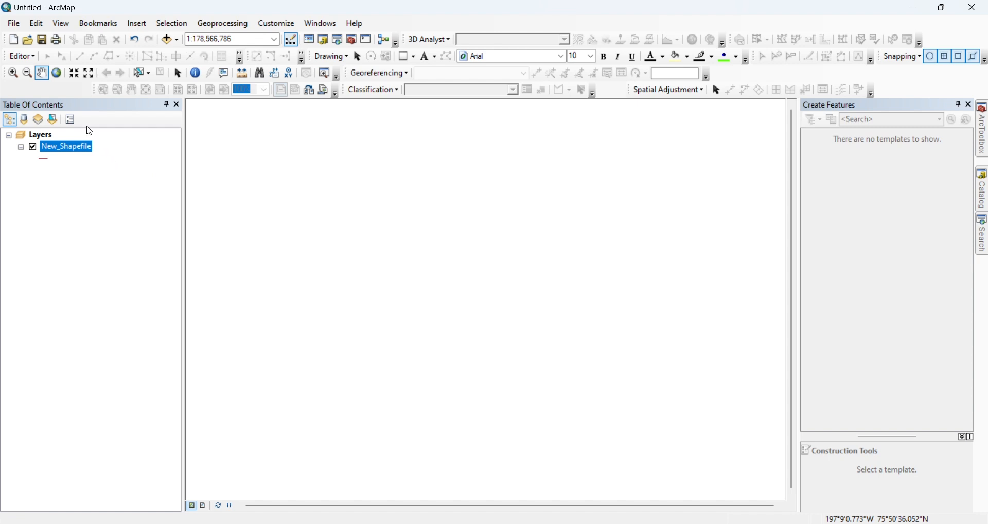
# Start editing New_Shapefile and begin a line with its first vertex at longitude 0, latitude 0.
pyautogui.click(27, 61)
pyautogui.click(42, 68)
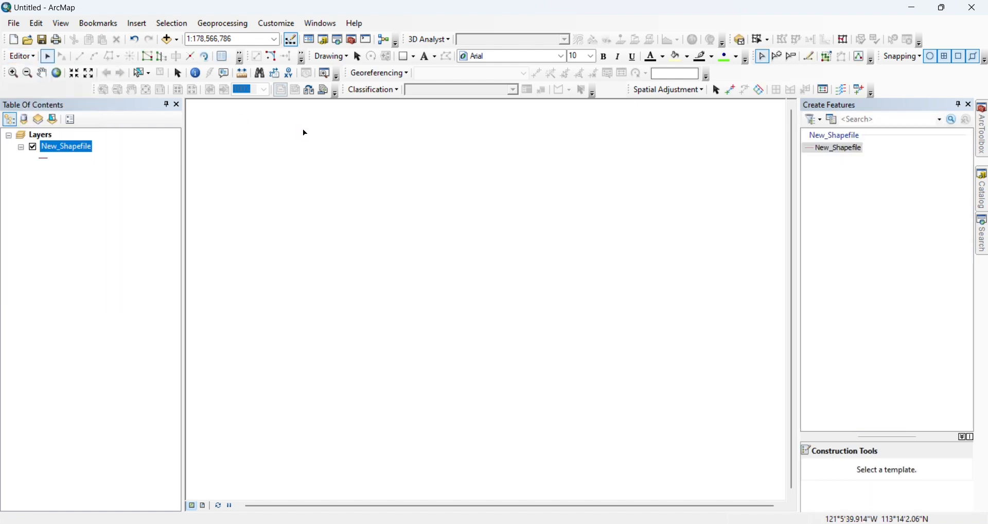
pyautogui.click(832, 149)
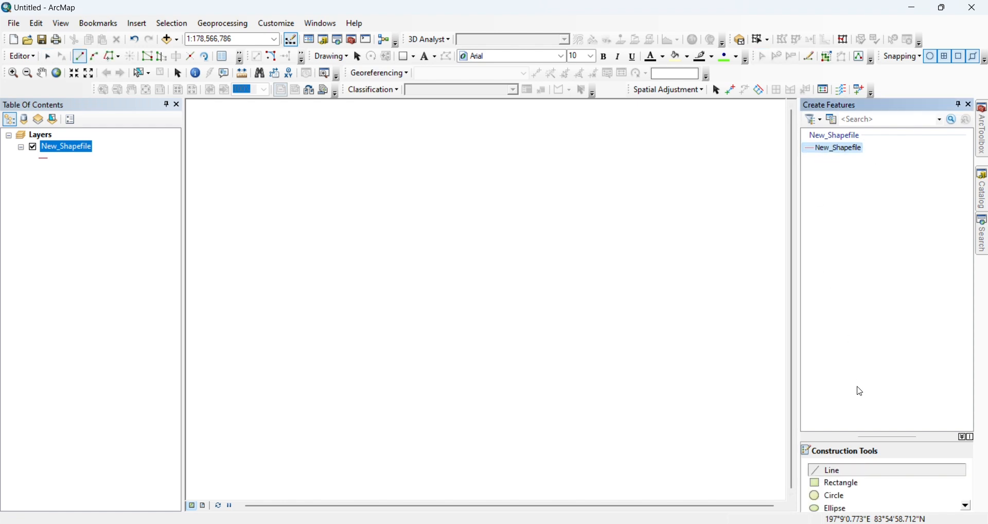
pyautogui.click(830, 469)
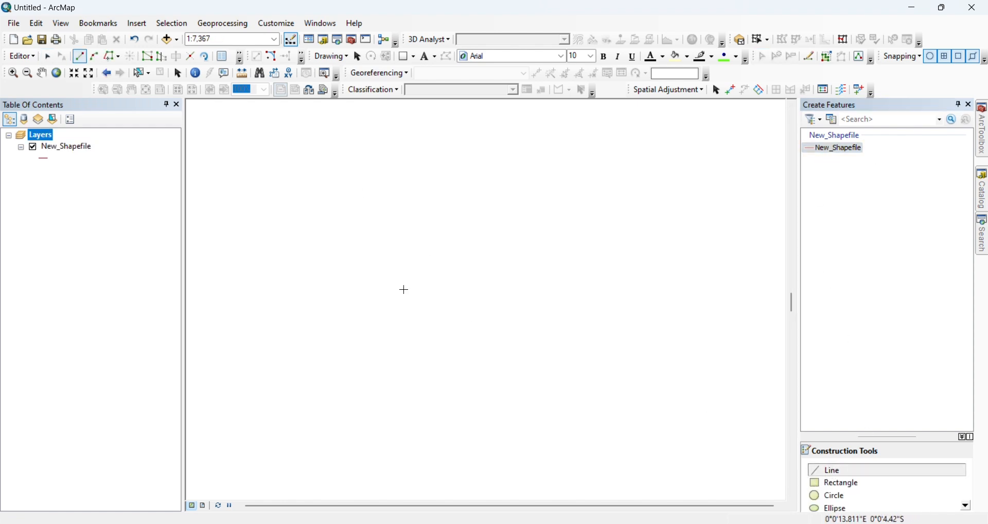
pyautogui.rightClick(346, 233)
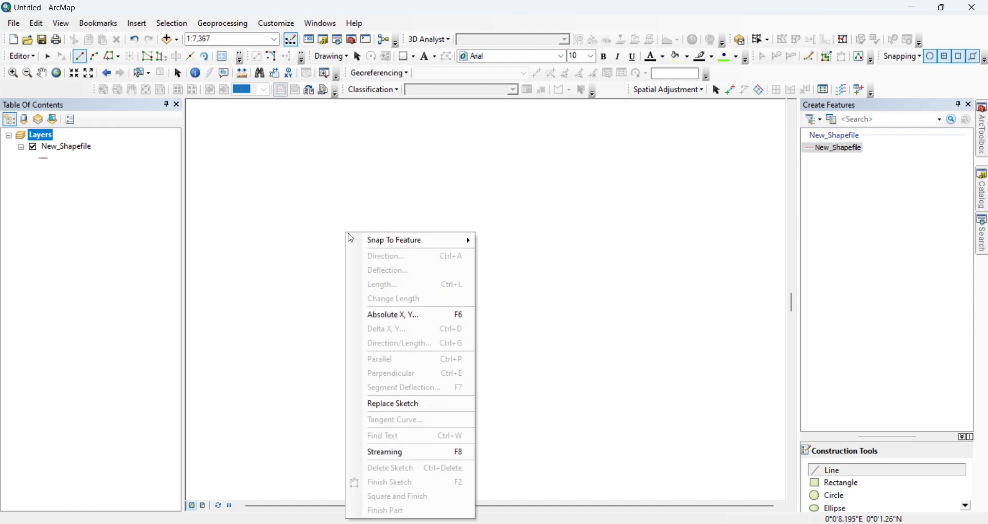
pyautogui.click(402, 314)
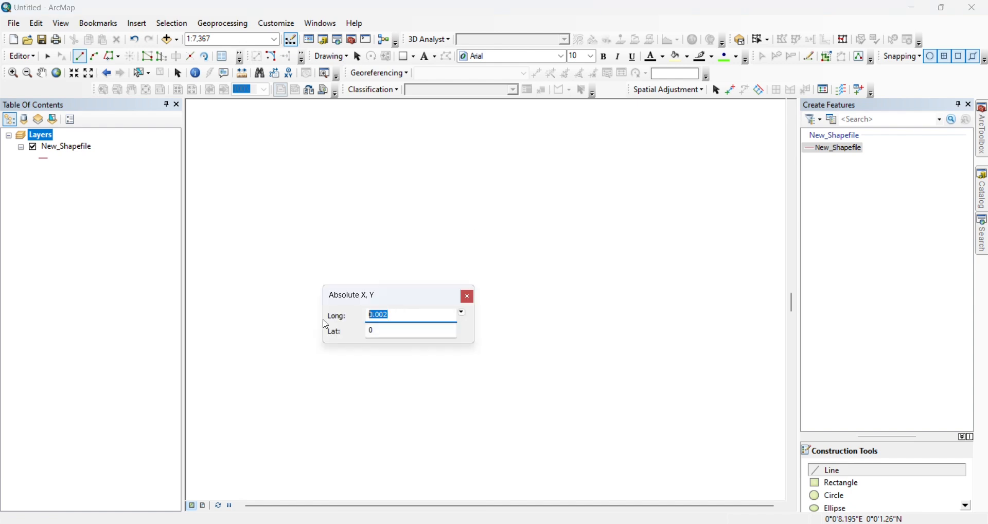
pyautogui.write('0')
pyautogui.press('Return')
# Place the line's end vertex at longitude 0 0 32.339359 and latitude 0, and finish the sketch.
pyautogui.rightClick(434, 251)
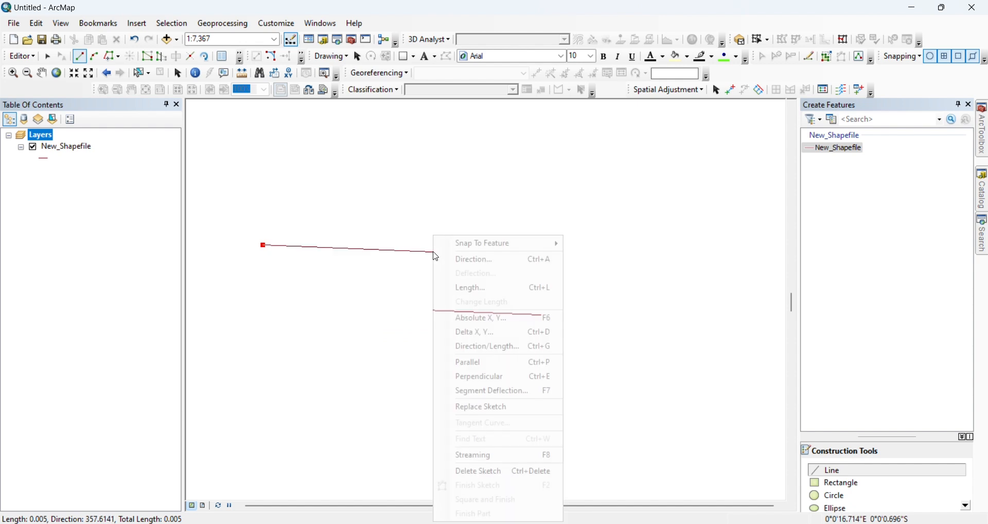
pyautogui.click(479, 317)
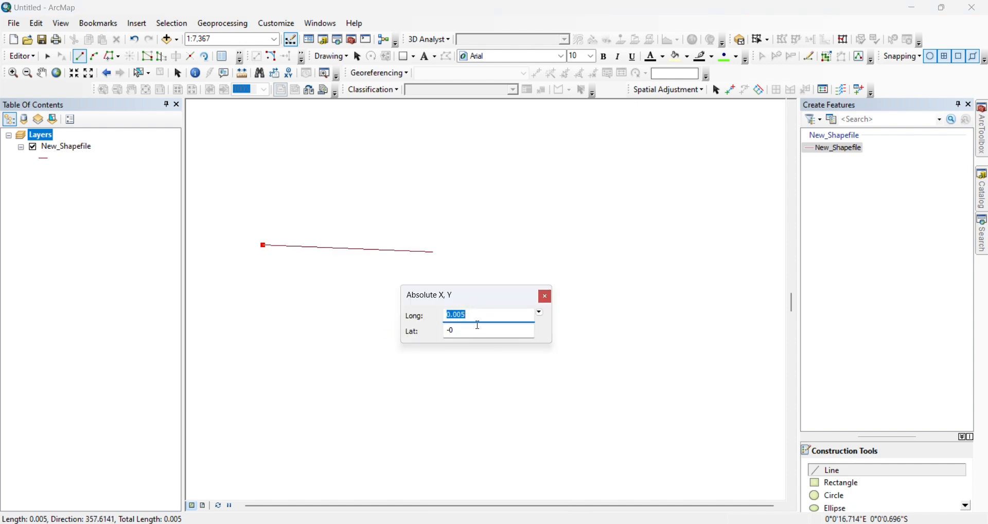
pyautogui.moveTo(472, 328); pyautogui.dragTo(410, 335)
pyautogui.write('0')
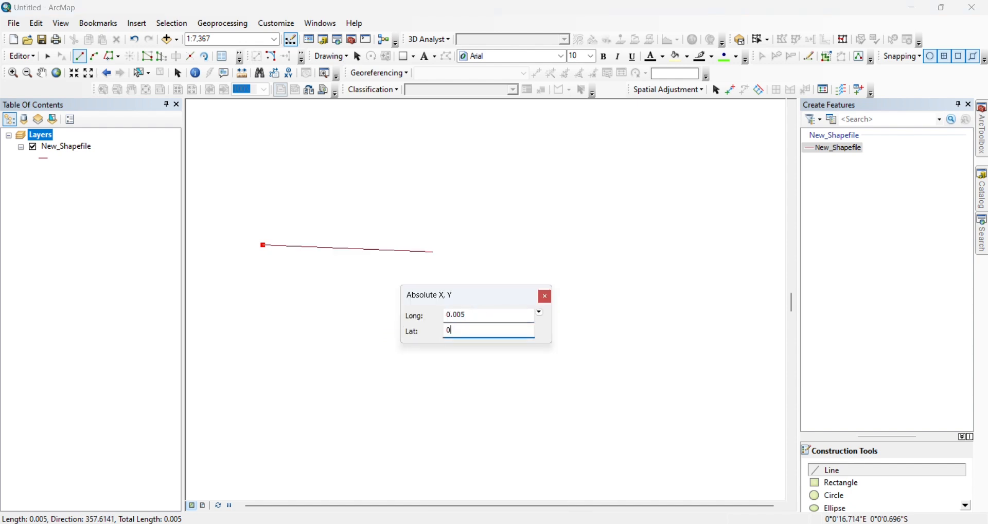
pyautogui.click(459, 312)
pyautogui.moveTo(458, 312); pyautogui.dragTo(437, 318)
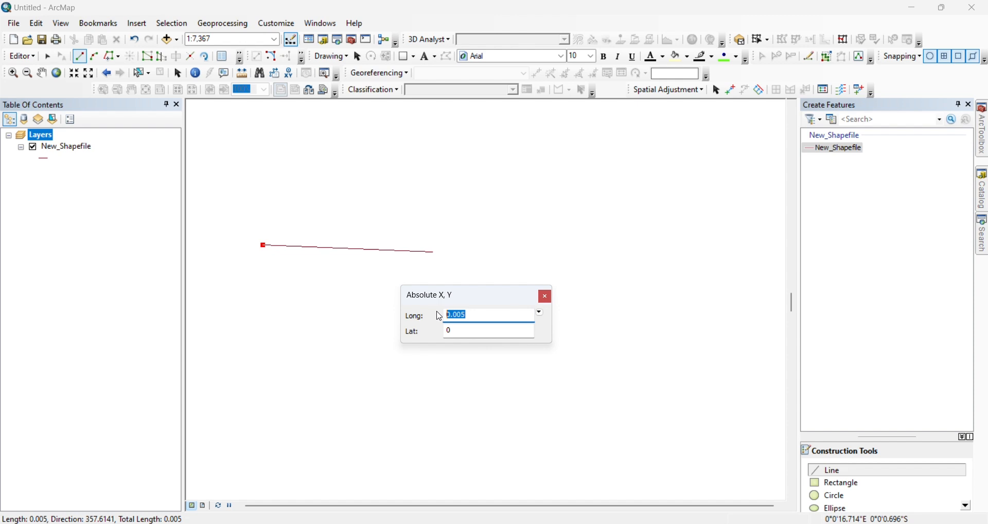
pyautogui.write('0 0 32.339359')
pyautogui.press('Return')
pyautogui.rightClick(598, 246)
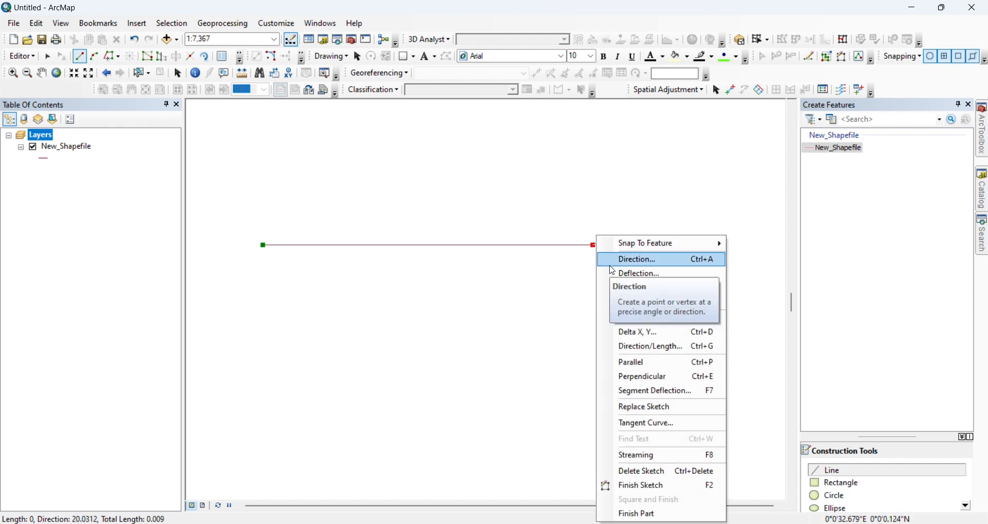
pyautogui.click(634, 486)
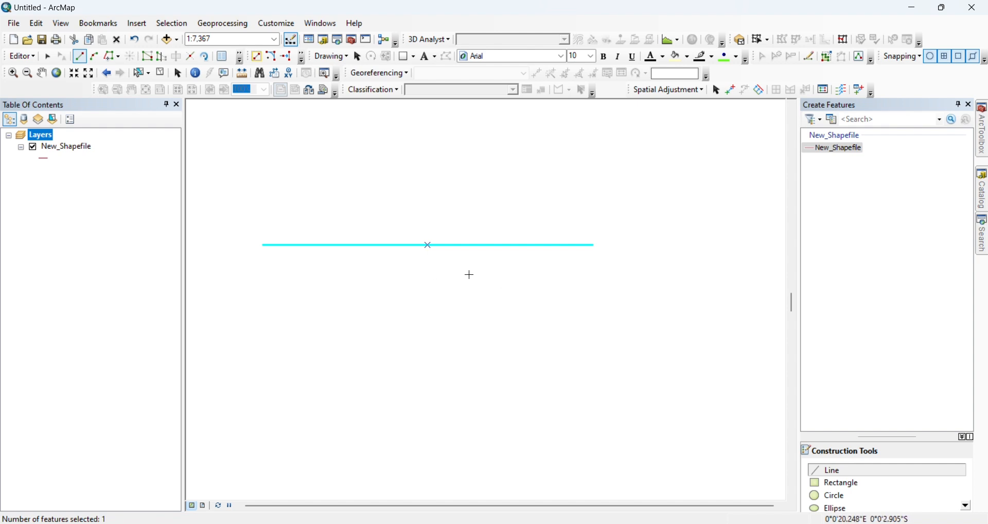
# Save the edits to New_Shapefile and end the editing session.
pyautogui.click(23, 56)
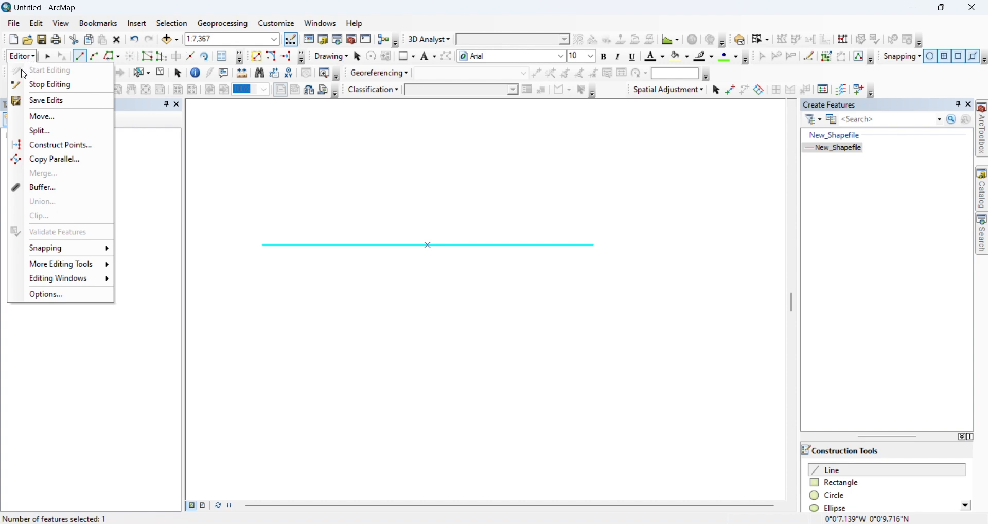
pyautogui.click(45, 101)
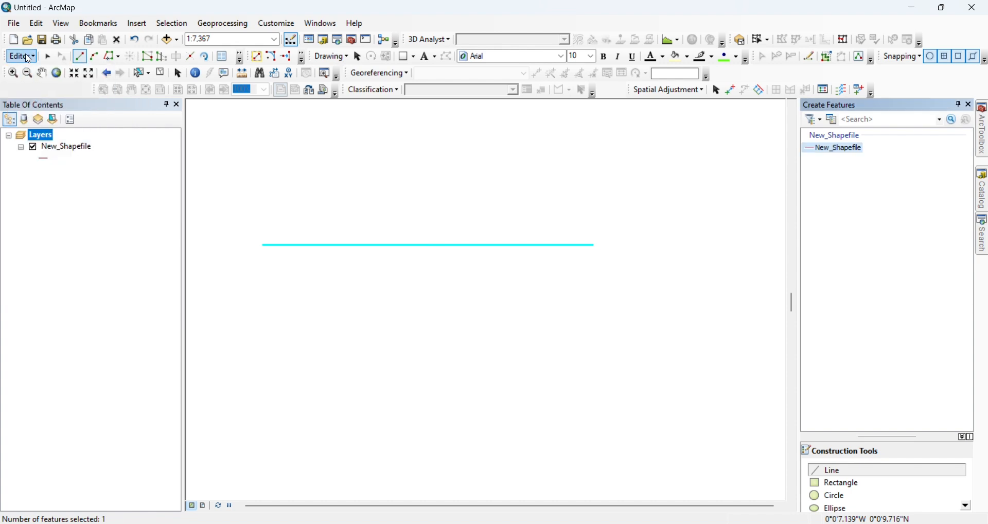
pyautogui.click(29, 58)
pyautogui.click(48, 85)
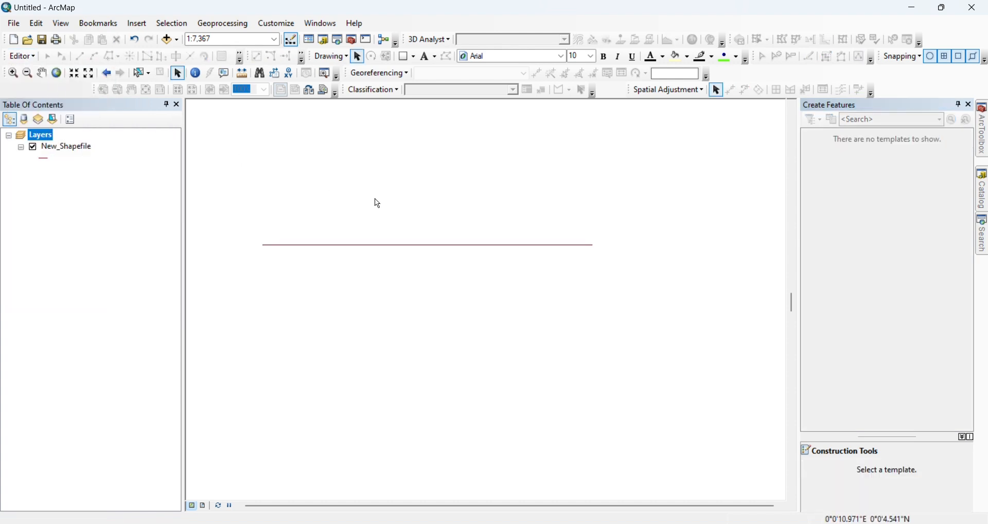
# Measure the drawn line's length from one endpoint to the other.
pyautogui.click(243, 73)
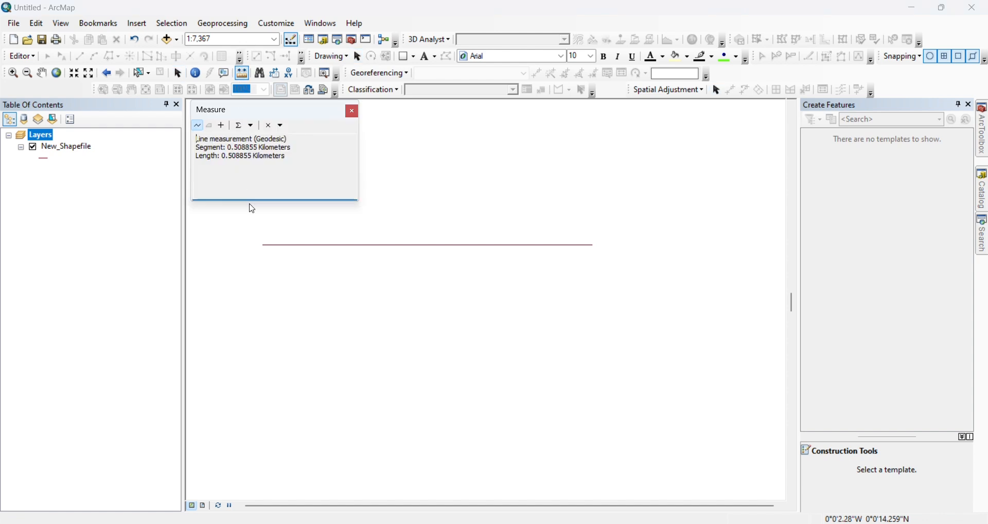
pyautogui.click(262, 244)
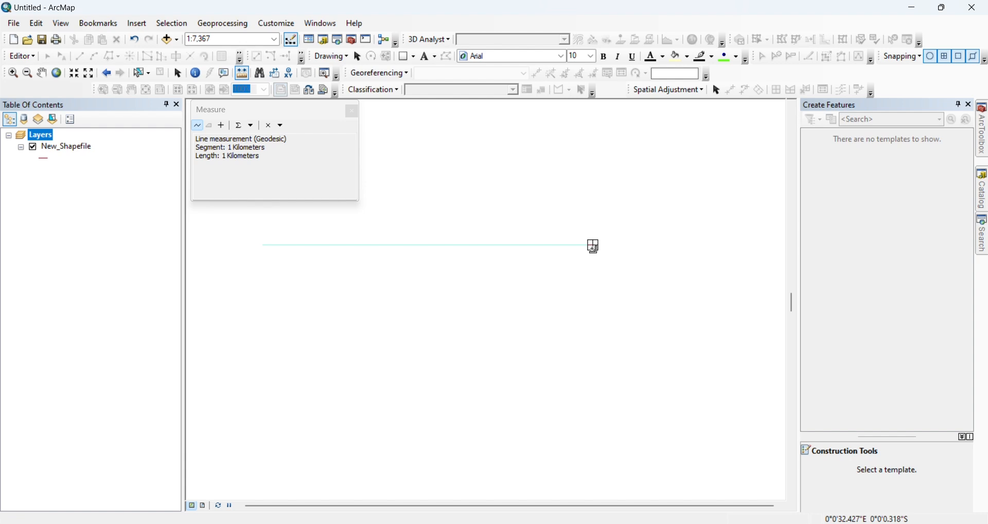
pyautogui.click(352, 111)
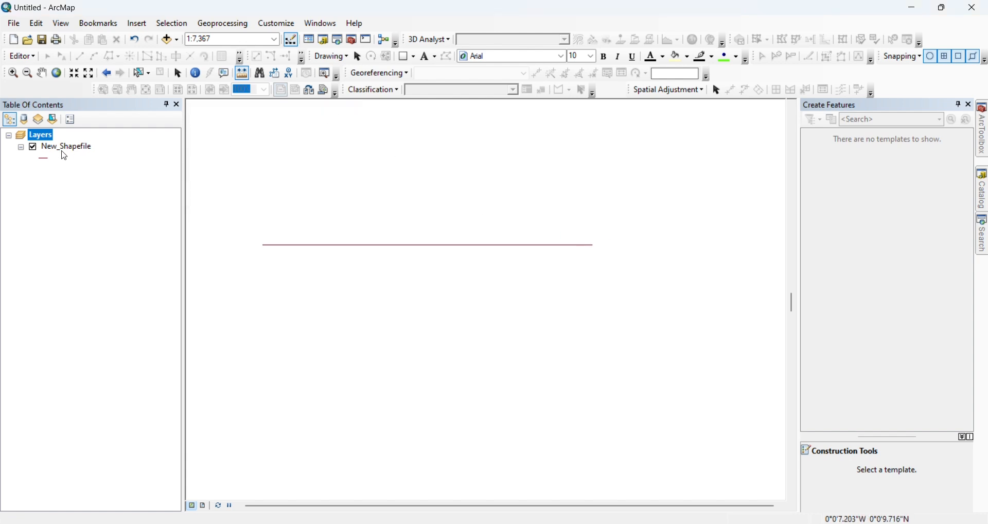
# Export all features of New_Shapefile as a shapefile named SCALE in the basins folder.
pyautogui.rightClick(68, 152)
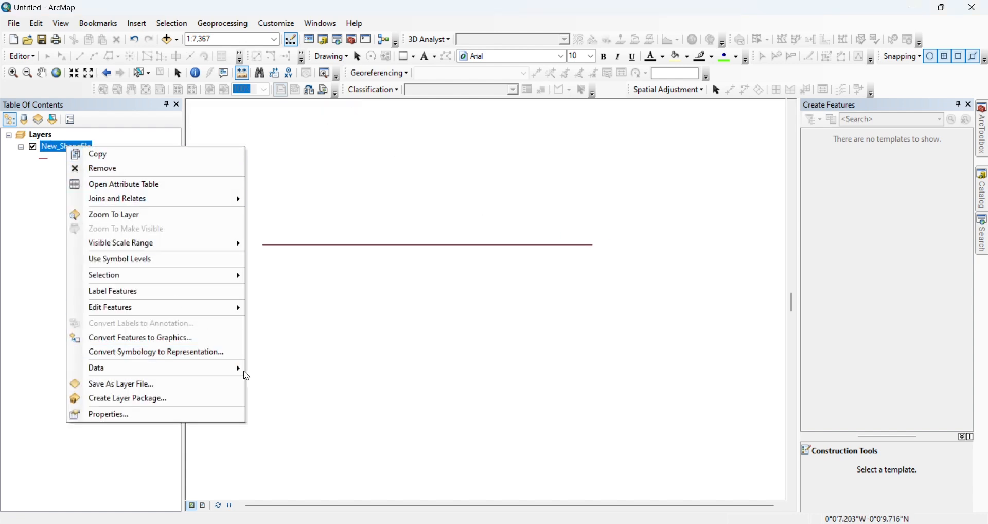
pyautogui.moveTo(240, 373)
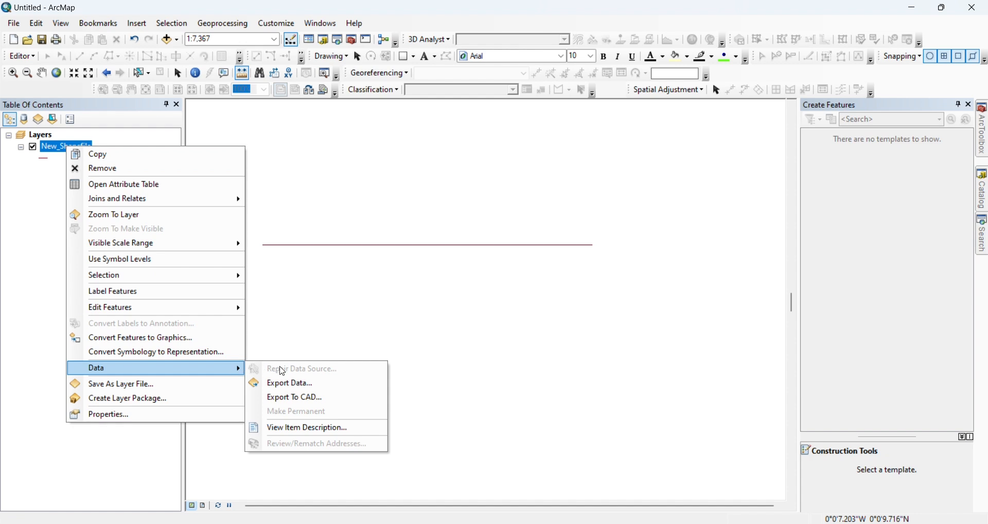
pyautogui.click(303, 383)
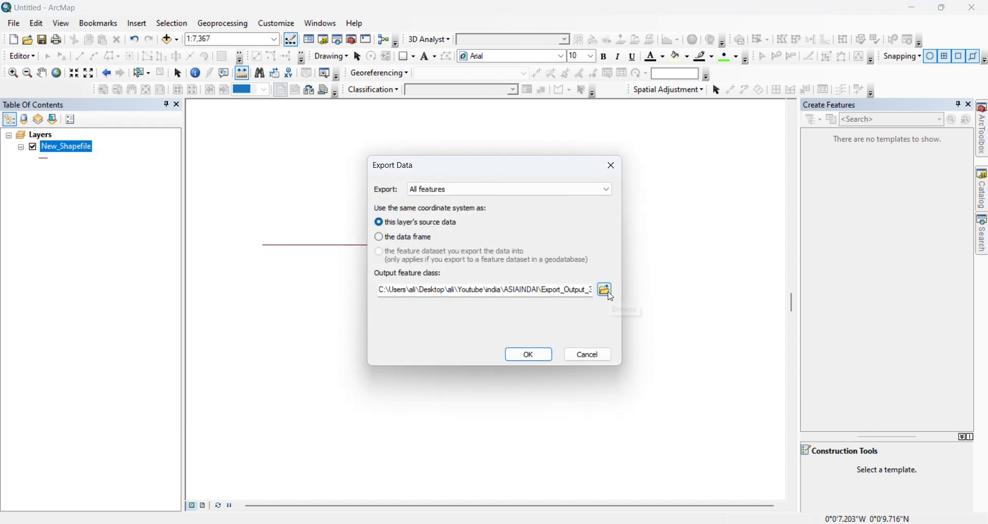
pyautogui.click(600, 291)
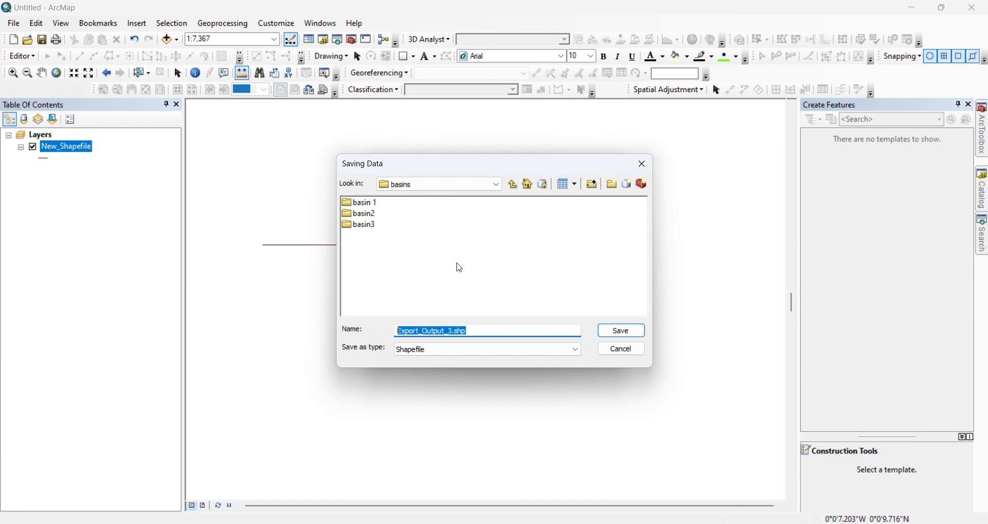
pyautogui.write('SCAL')
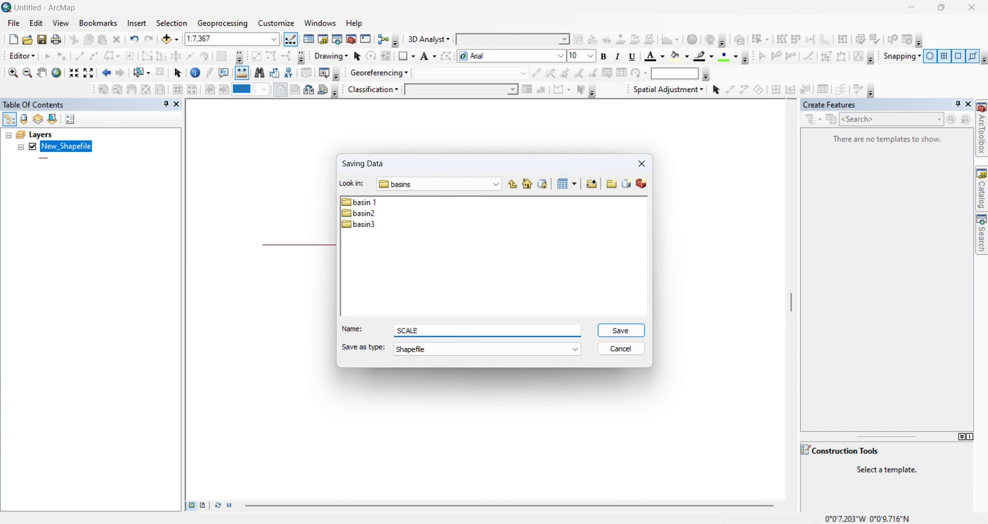
pyautogui.write('E')
pyautogui.click(613, 330)
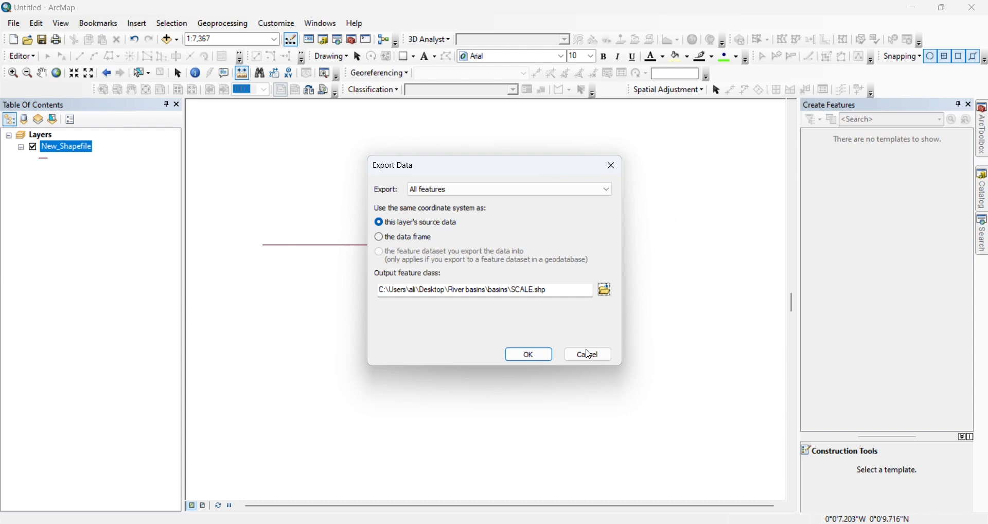
pyautogui.click(550, 356)
pyautogui.click(598, 316)
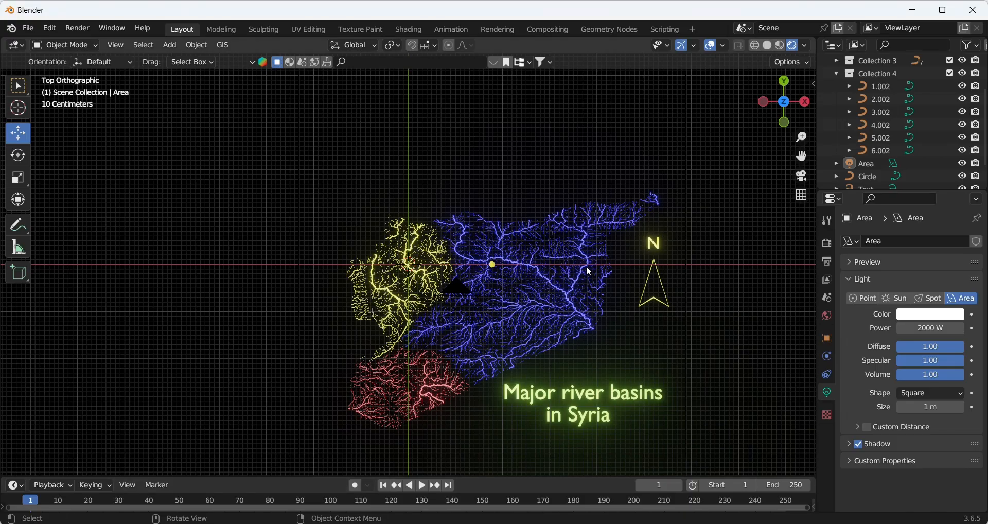
# In Blender, import the SCALE.shp shapefile from the basins folder into the river basins scene.
pyautogui.click(222, 46)
pyautogui.moveTo(255, 91)
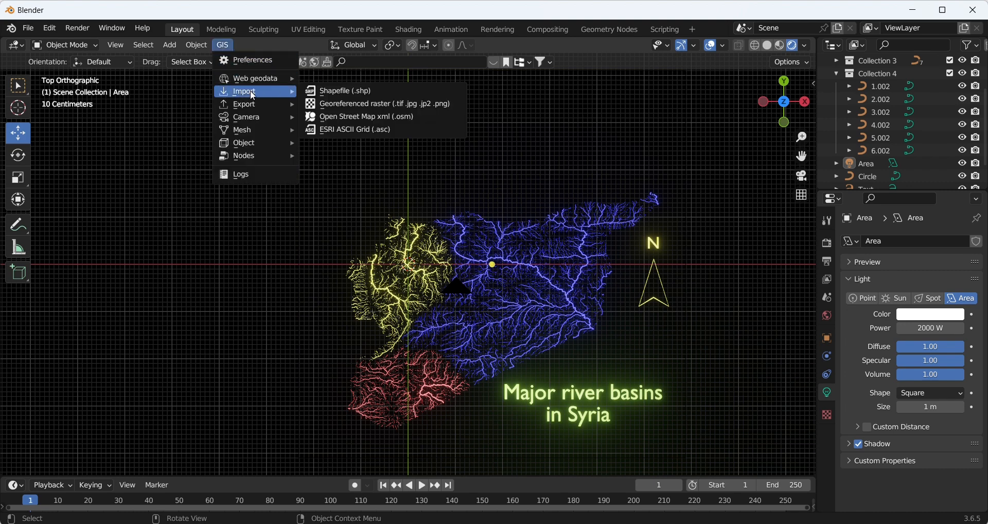
pyautogui.click(325, 92)
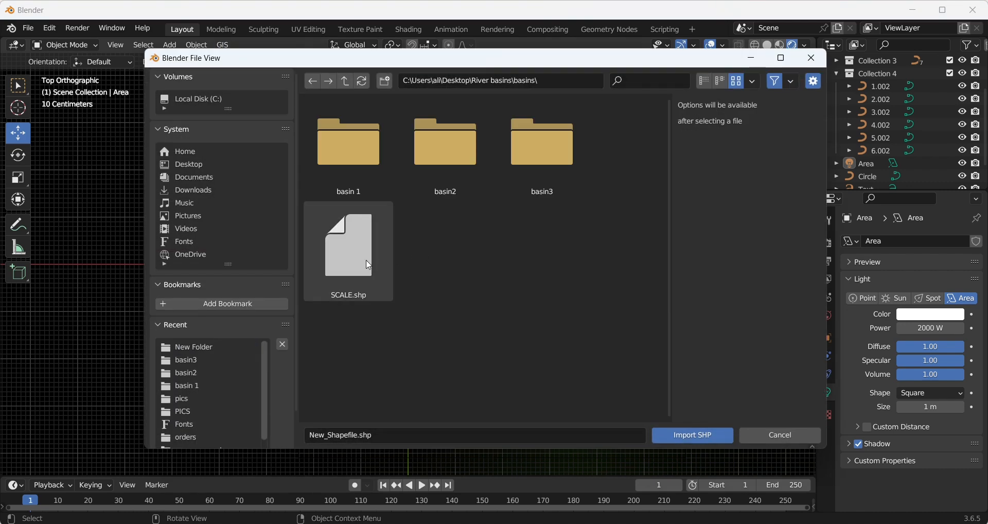
pyautogui.click(370, 261)
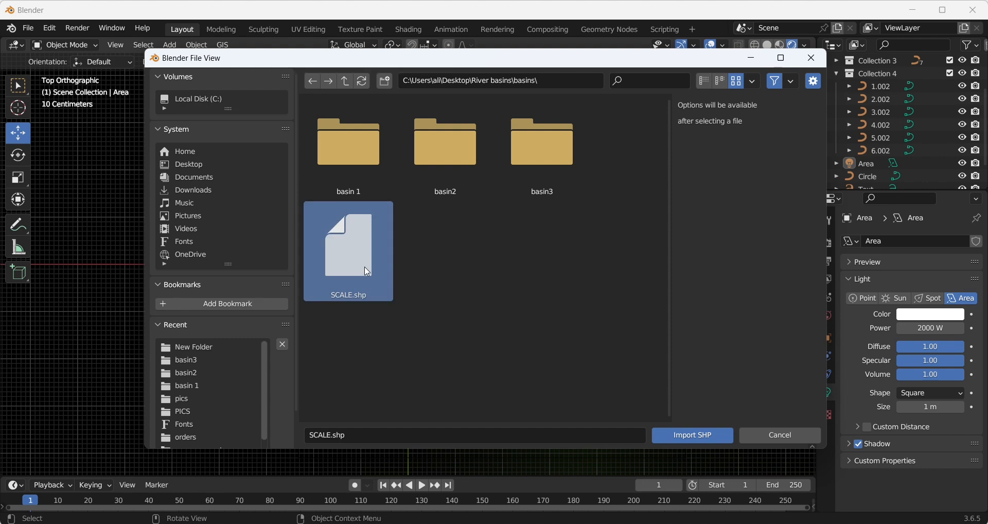
pyautogui.click(693, 435)
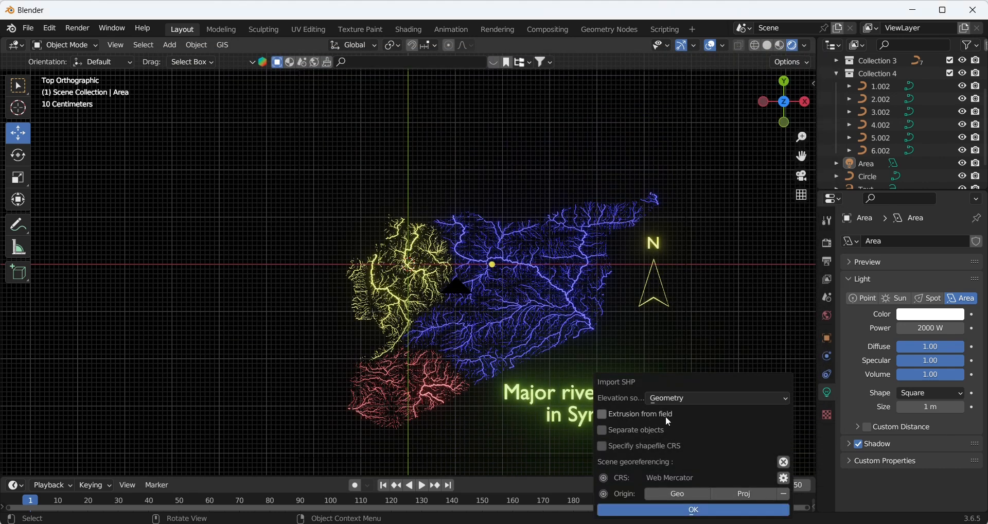
pyautogui.click(693, 510)
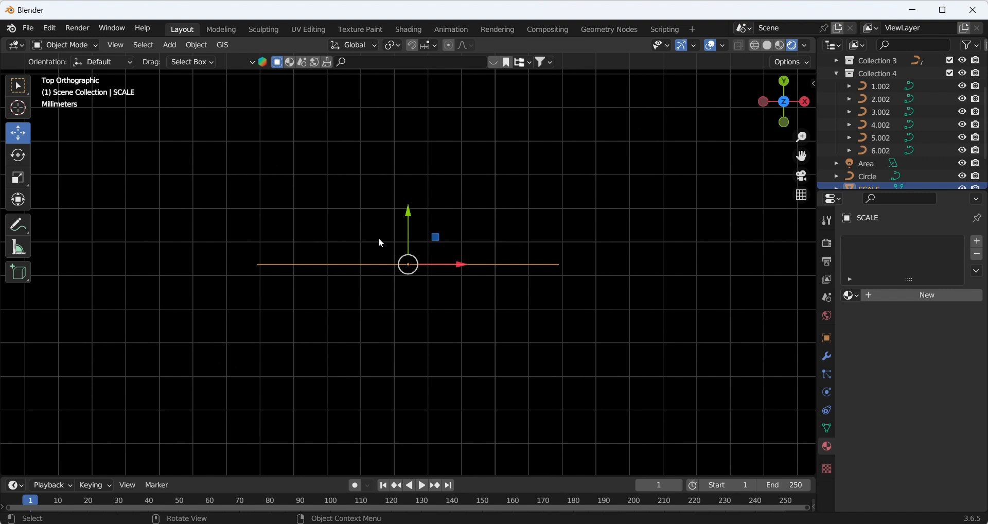
# Set the SCALE line's X scale to 500.
pyautogui.click(813, 83)
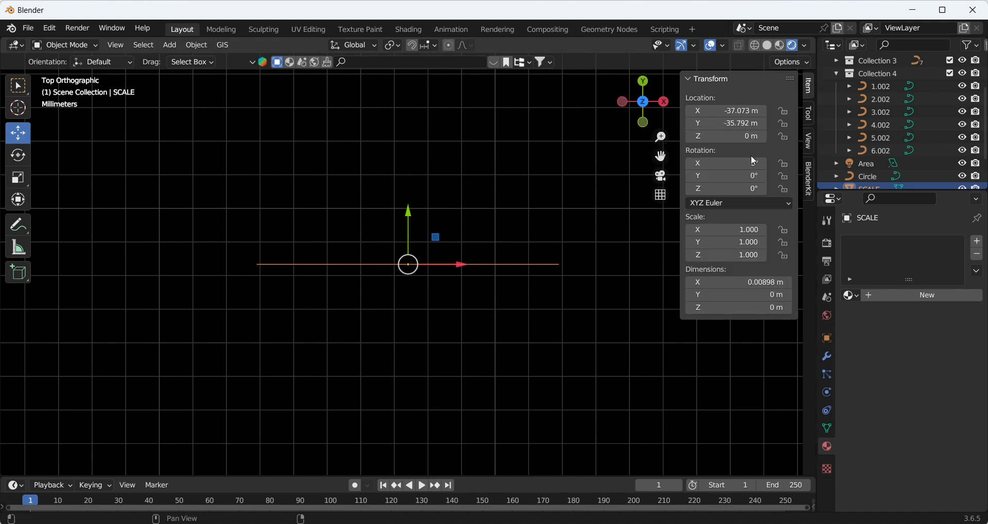
pyautogui.click(715, 229)
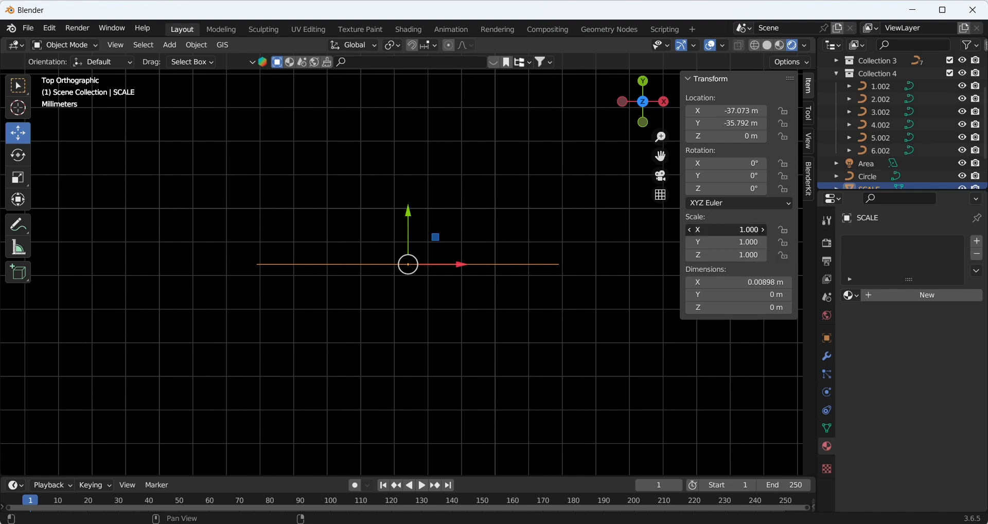
pyautogui.write('500')
pyautogui.press('Return')
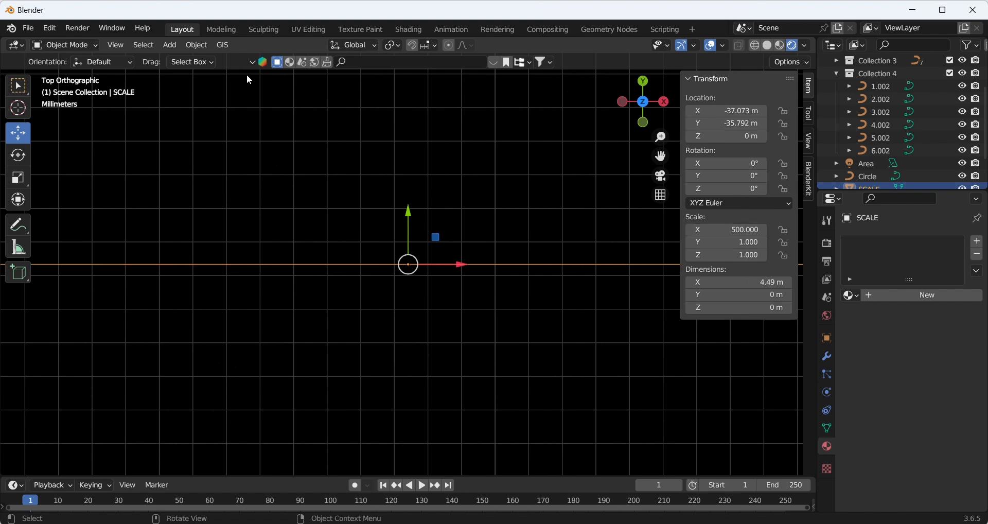
pyautogui.scroll(-3, 463, 208)
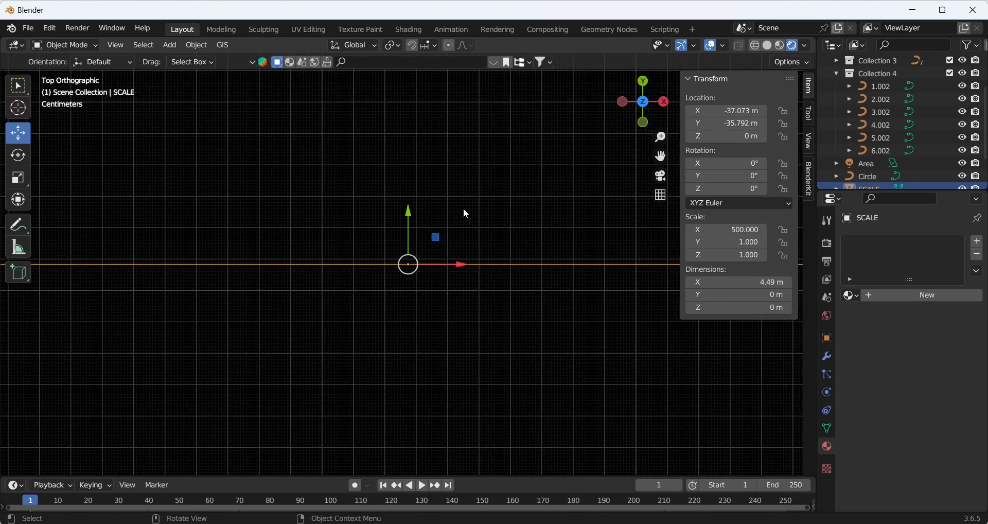
pyautogui.scroll(-4, 464, 209)
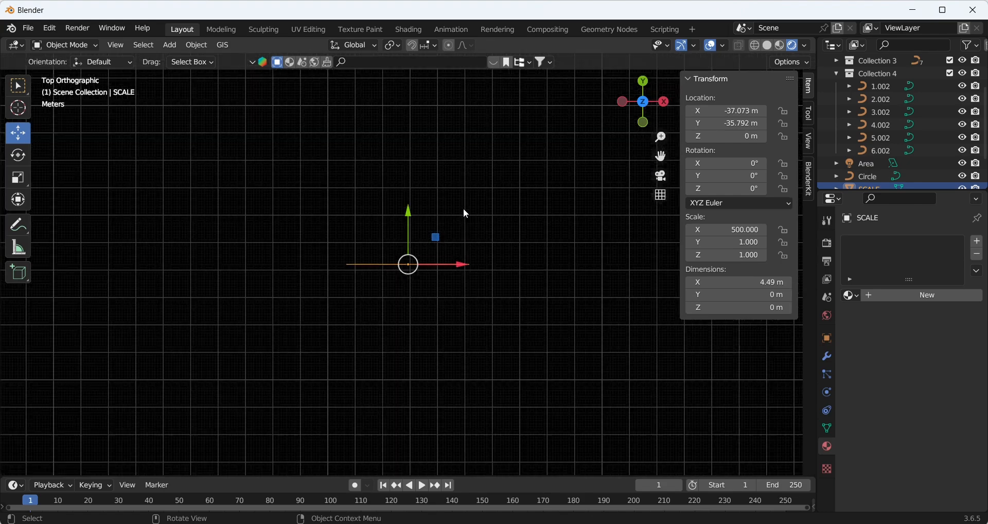
pyautogui.scroll(-4, 463, 209)
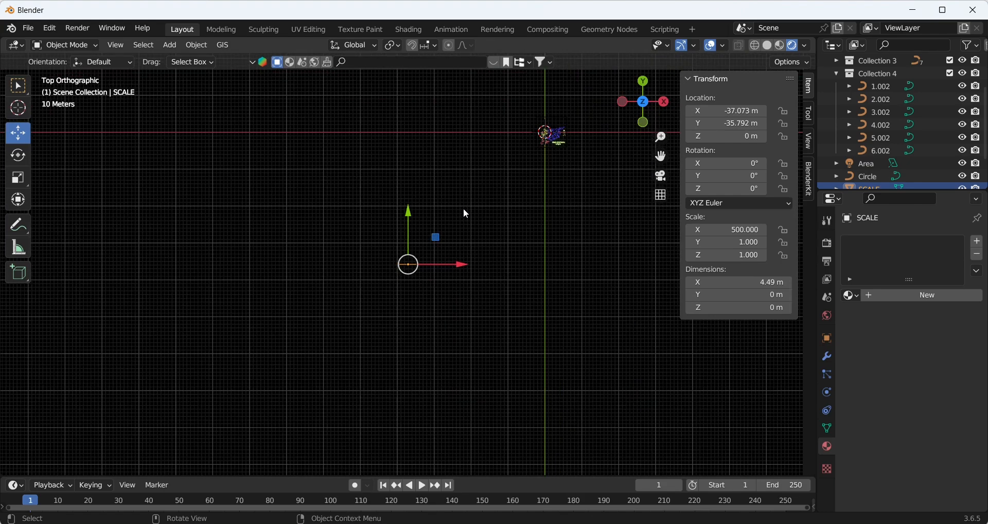
# Move the SCALE line from its far-off imported location to just below the map title.
pyautogui.scroll(-1, 465, 212)
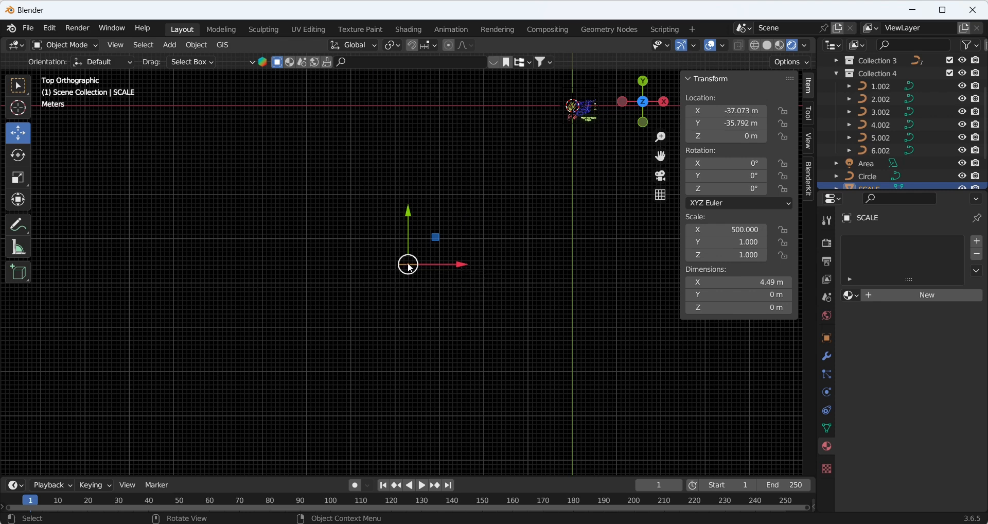
pyautogui.moveTo(407, 264); pyautogui.dragTo(589, 123)
pyautogui.keyDown('shift'); pyautogui.moveTo(583, 132); pyautogui.dragTo(399, 283, button='middle'); pyautogui.keyUp('shift')
pyautogui.scroll(13, 396, 284)
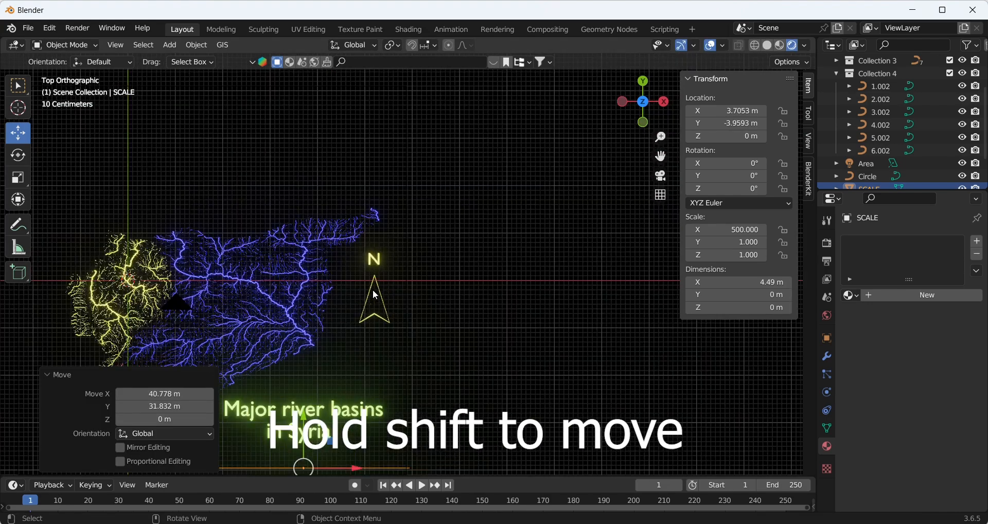
pyautogui.keyDown('shift'); pyautogui.moveTo(332, 304); pyautogui.dragTo(493, 247, button='middle'); pyautogui.keyUp('shift')
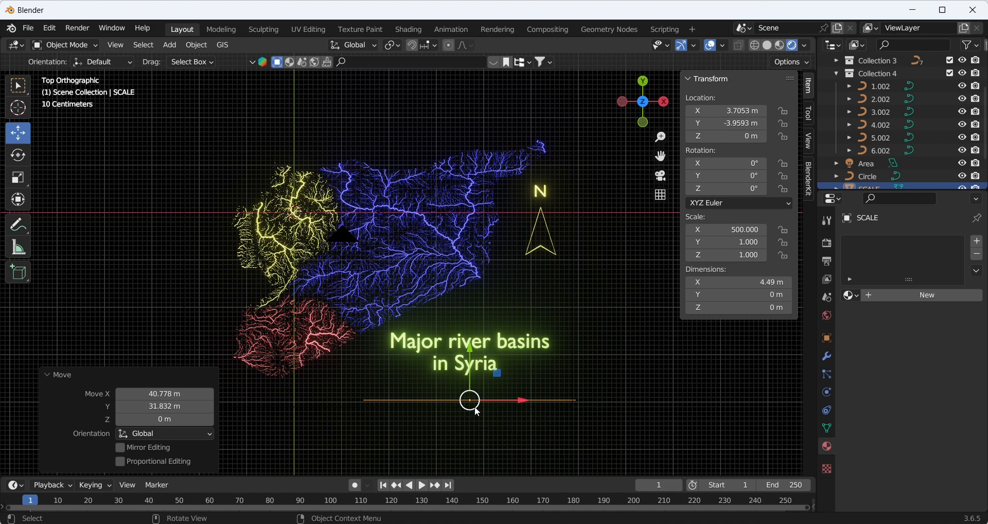
# Set the SCALE line's X scale to 200 and move the line directly beneath the north arrow.
pyautogui.click(725, 232)
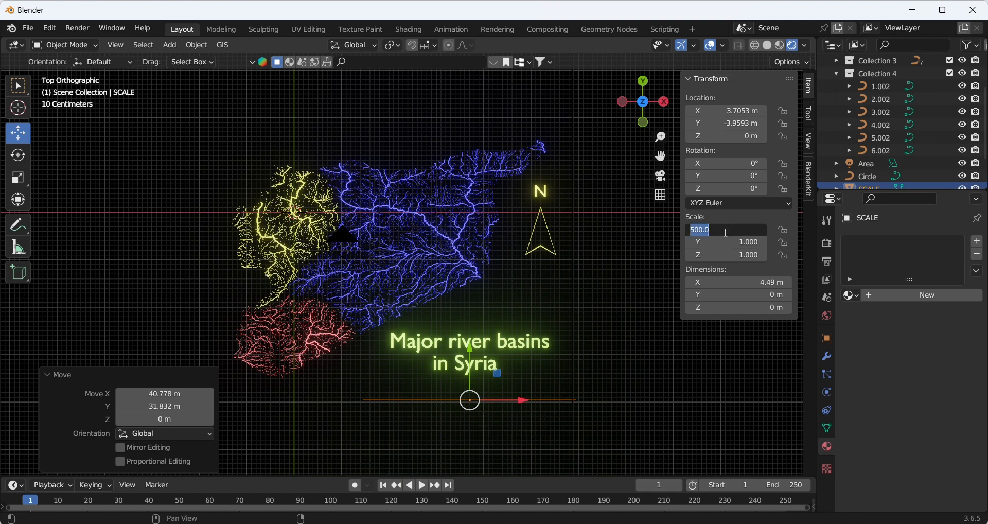
pyautogui.write('200')
pyautogui.press('Return')
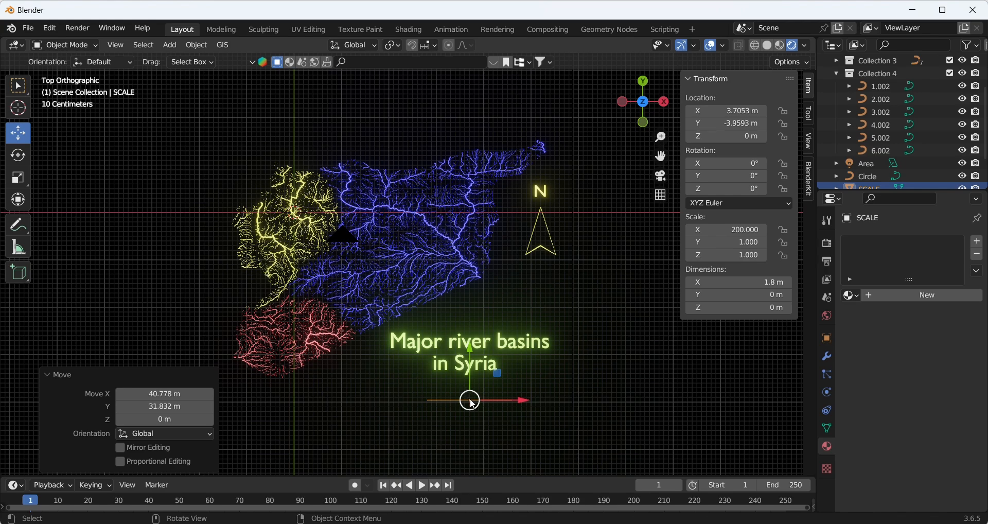
pyautogui.moveTo(472, 404); pyautogui.dragTo(543, 294)
# Convert the SCALE line to a curve and give it a round bevel depth of 0.01 m.
pyautogui.rightClick(530, 292)
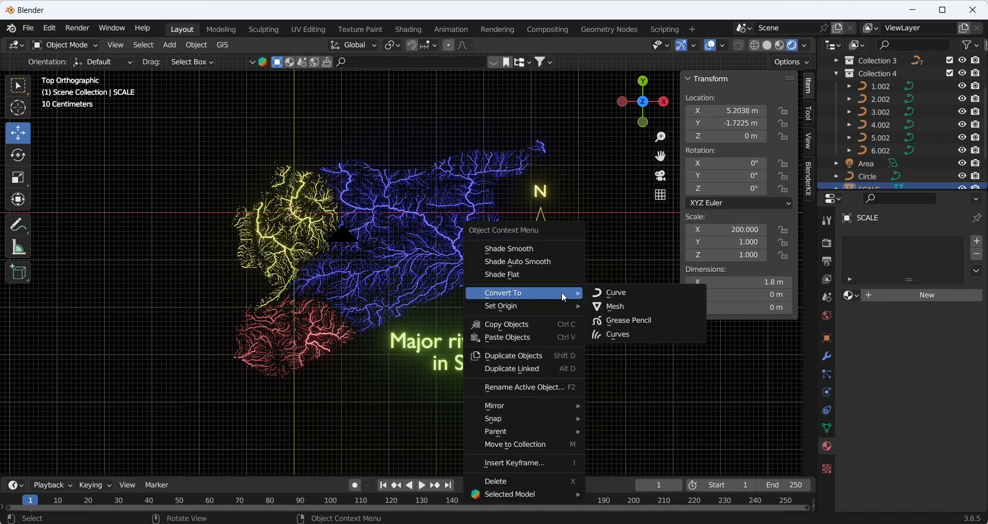
pyautogui.click(610, 293)
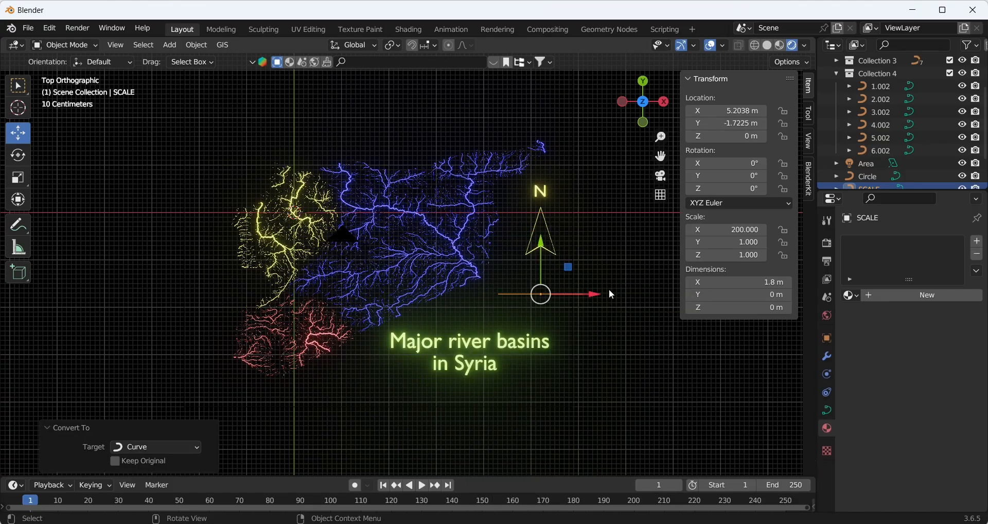
pyautogui.click(827, 410)
pyautogui.scroll(-5, 906, 407)
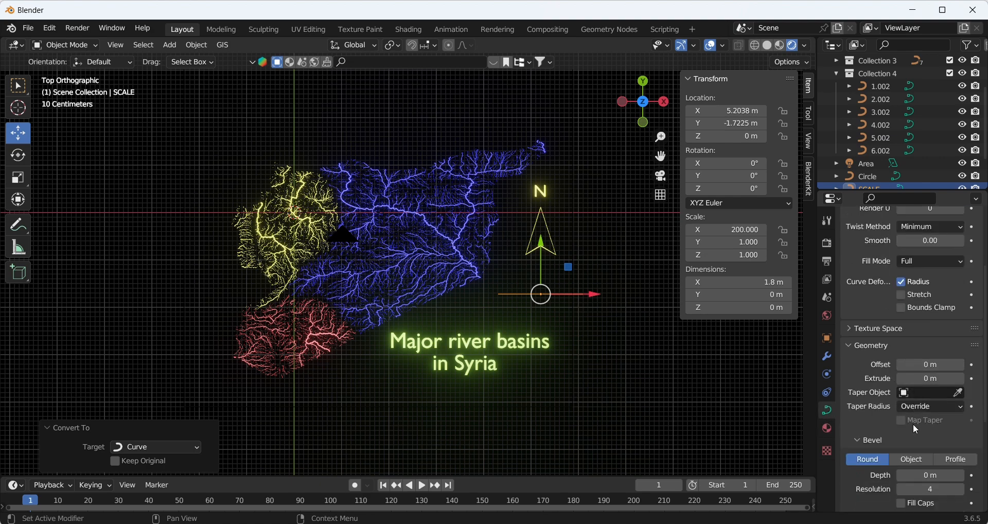
pyautogui.doubleClick(935, 475)
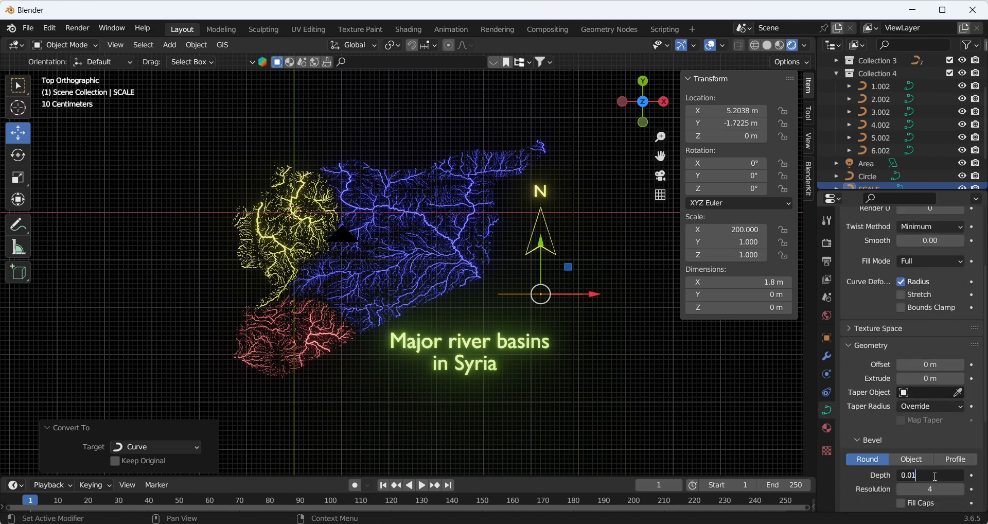
pyautogui.press('Return')
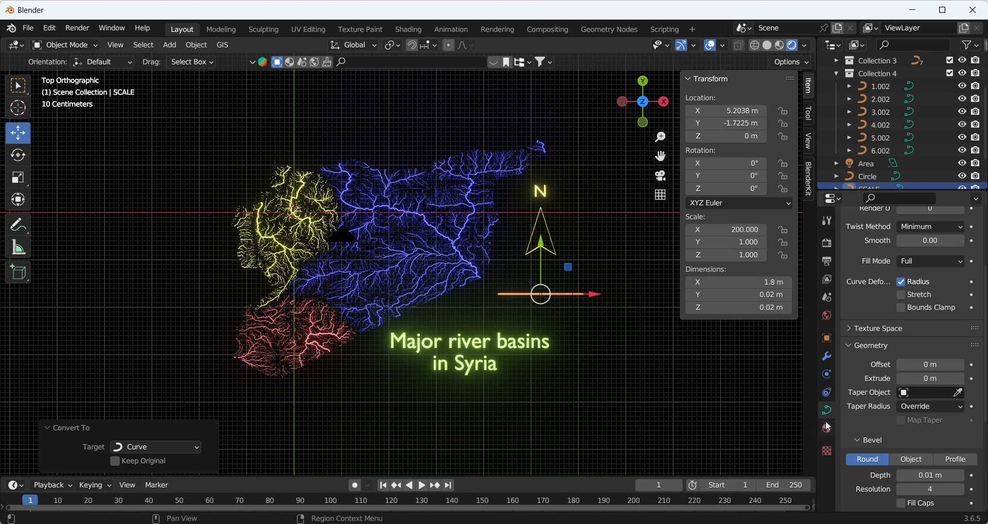
# Give the SCALE curve a new material with a yellow base color.
pyautogui.click(827, 428)
pyautogui.click(905, 297)
pyautogui.click(923, 430)
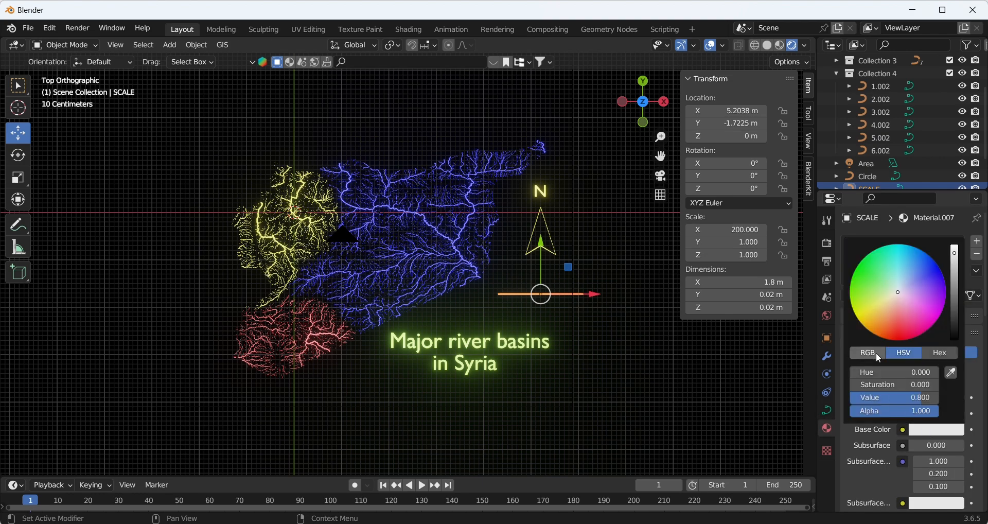
pyautogui.click(871, 314)
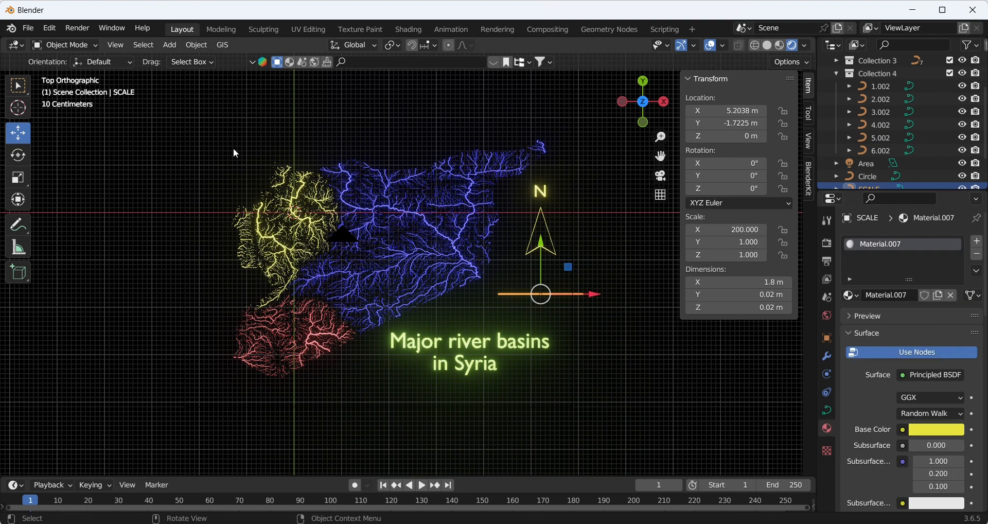
pyautogui.click(221, 137)
# Add a text object and replace its default wording with "200 Kms".
pyautogui.click(170, 45)
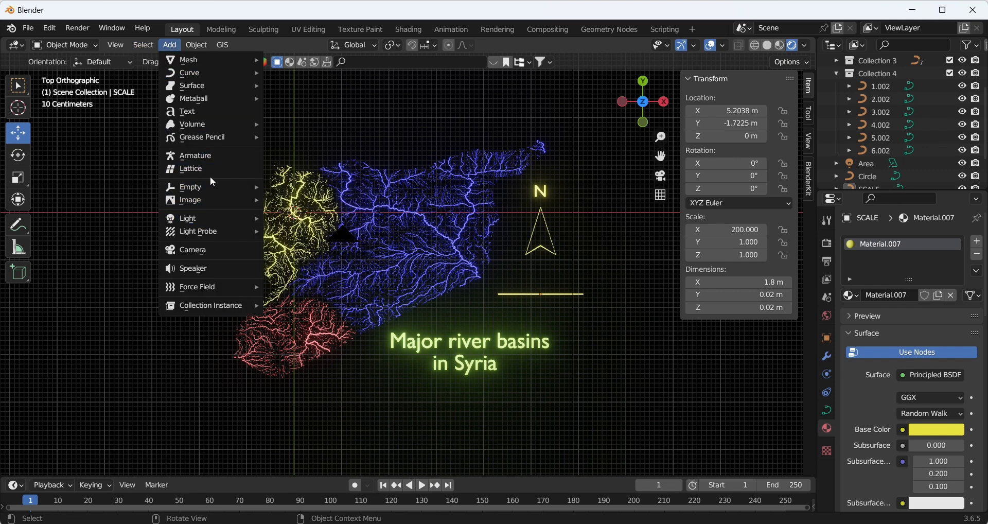
pyautogui.click(200, 113)
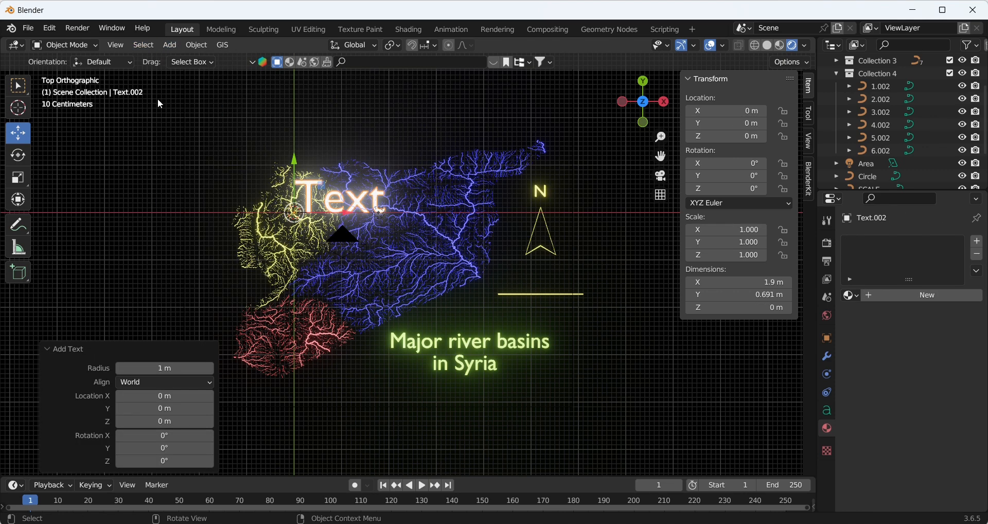
pyautogui.click(82, 48)
pyautogui.click(83, 73)
pyautogui.press('BackSpace')
pyautogui.press('BackSpace')
pyautogui.press('BackSpace')
pyautogui.press('BackSpace')
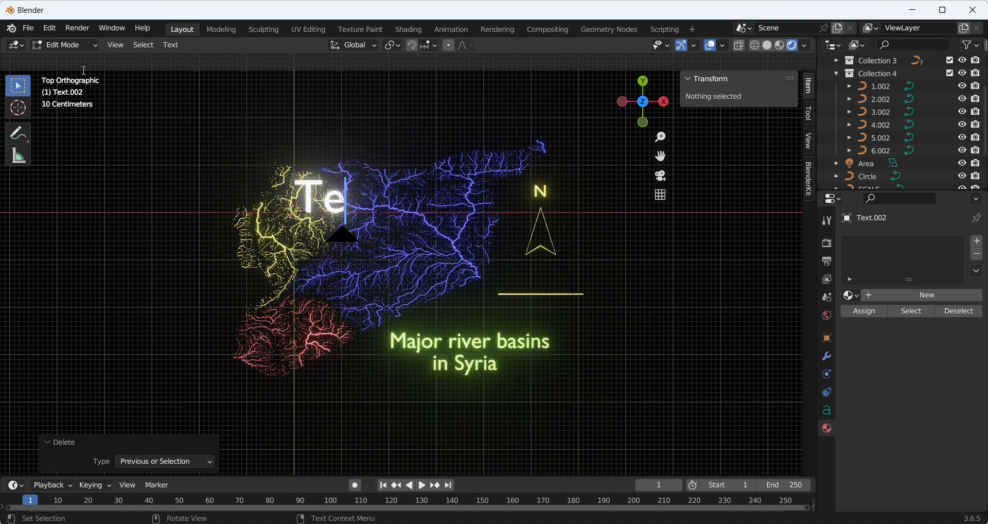
pyautogui.write('20')
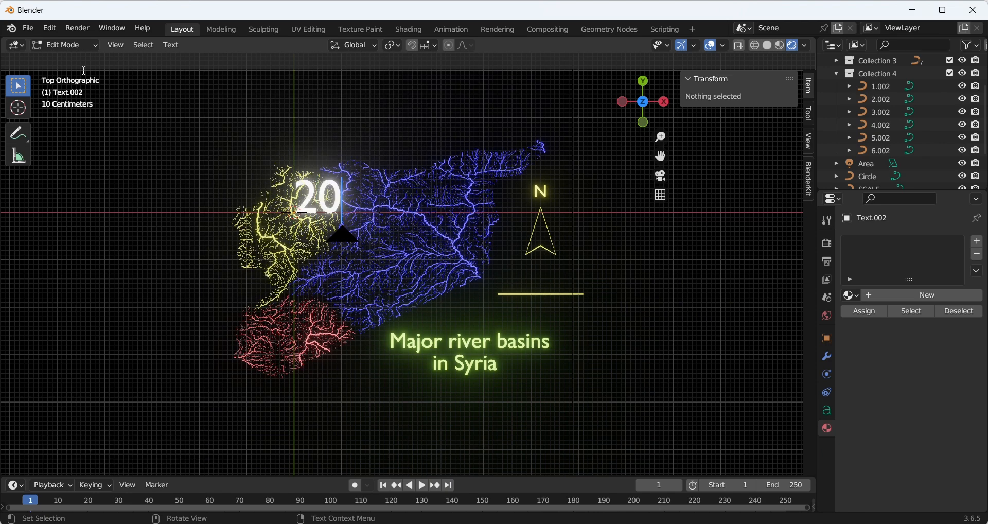
pyautogui.write('0 K')
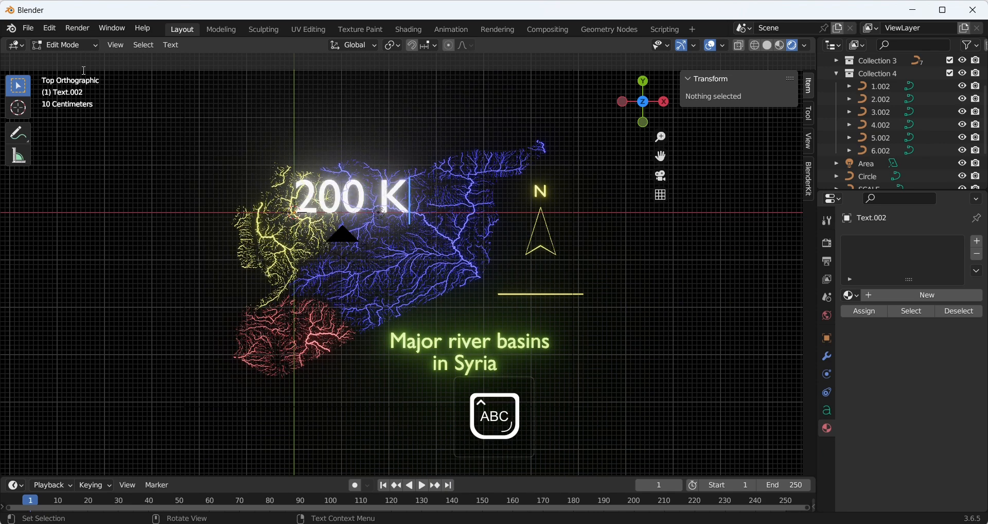
pyautogui.write('ms')
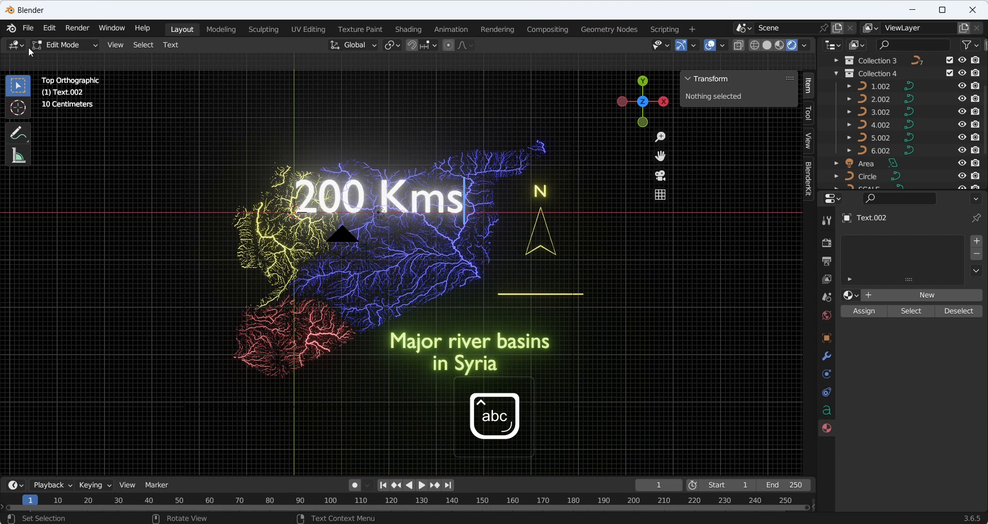
pyautogui.click(87, 45)
pyautogui.click(93, 60)
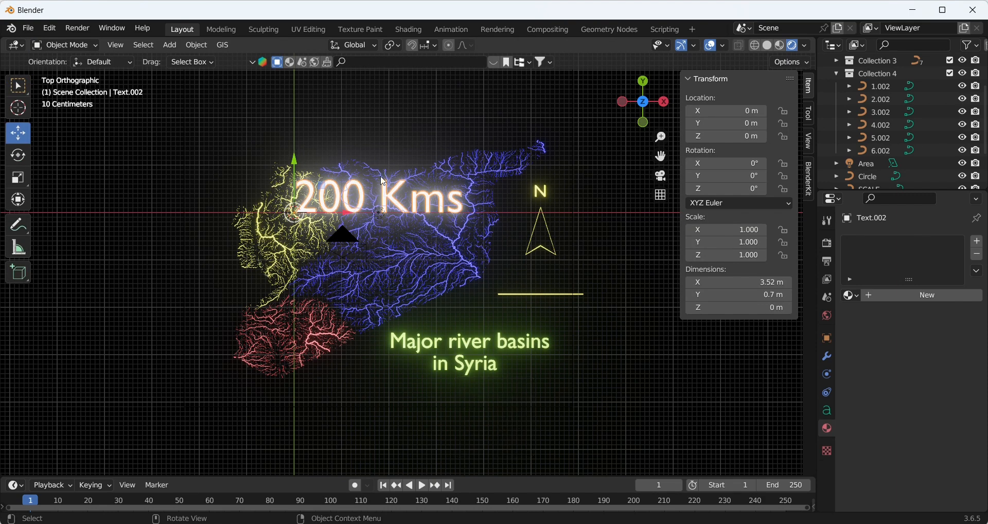
# Shrink the 200 Kms text to a scale of about 0.265 and place it centred just above the scale line.
pyautogui.press('s')
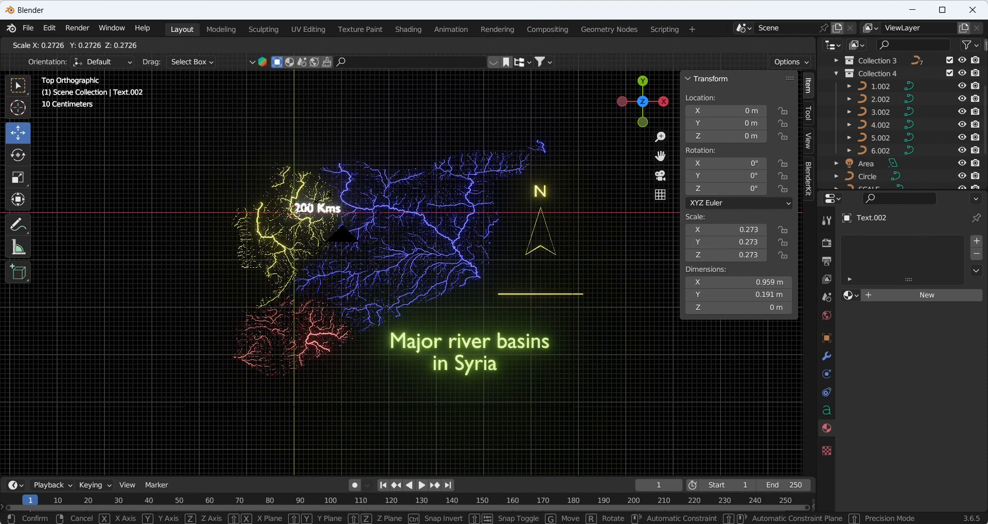
pyautogui.click(334, 222)
pyautogui.press('g')
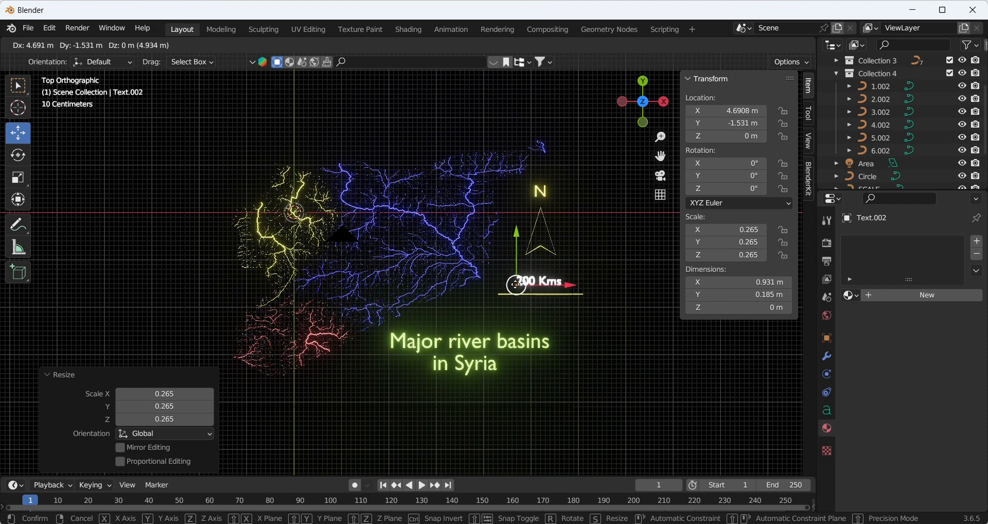
pyautogui.click(518, 290)
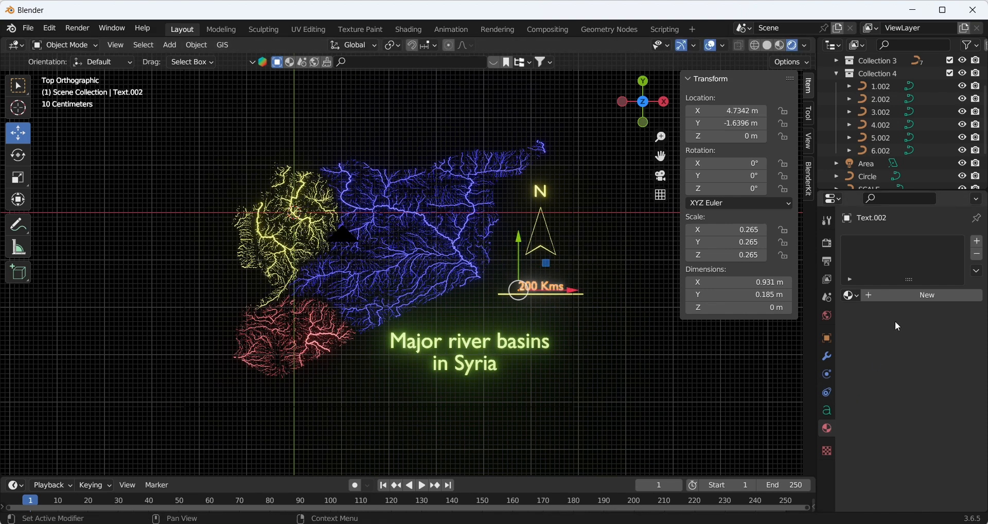
# Give the 200 Kms text a new material with a yellow base color.
pyautogui.click(906, 294)
pyautogui.click(928, 435)
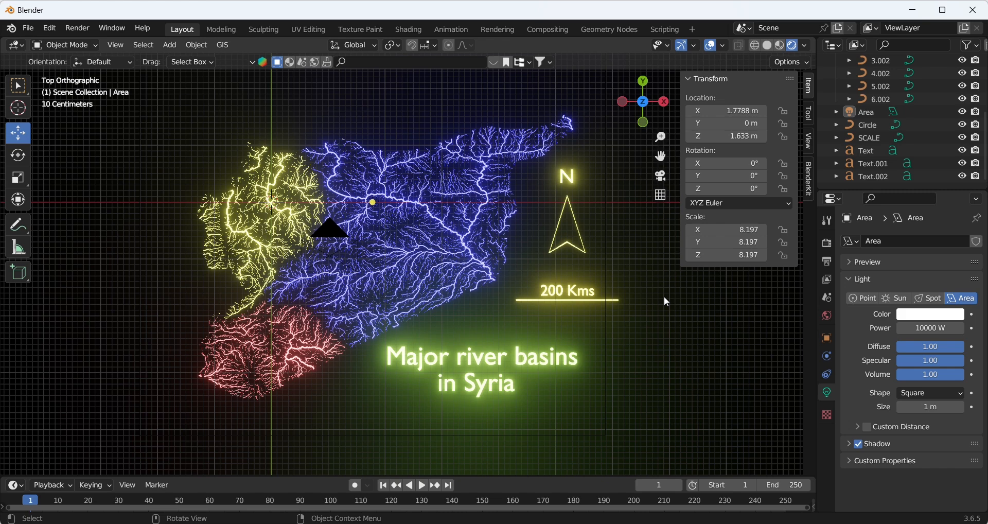
# Lock the camera to the view and pull it back until the whole map and title fit inside the camera frame.
pyautogui.press('KP_0')
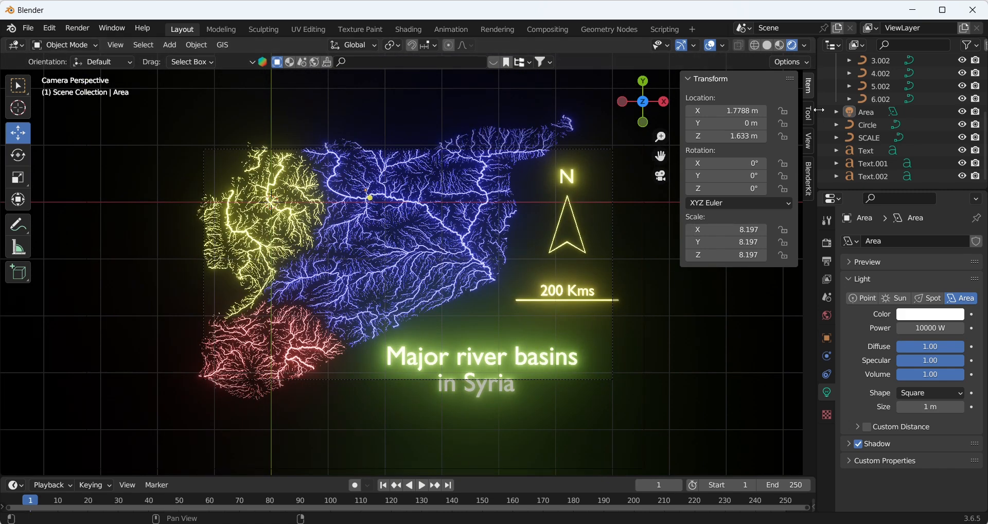
pyautogui.click(809, 141)
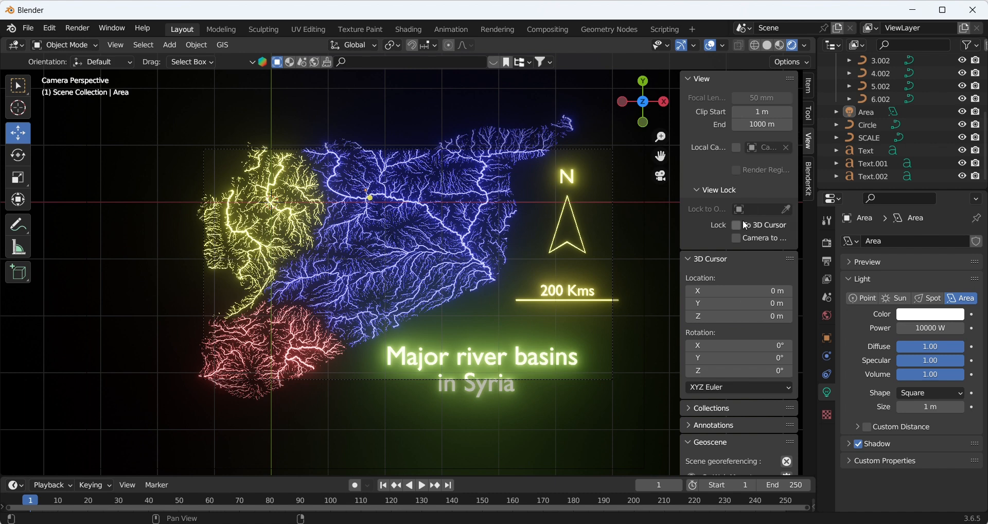
pyautogui.click(736, 238)
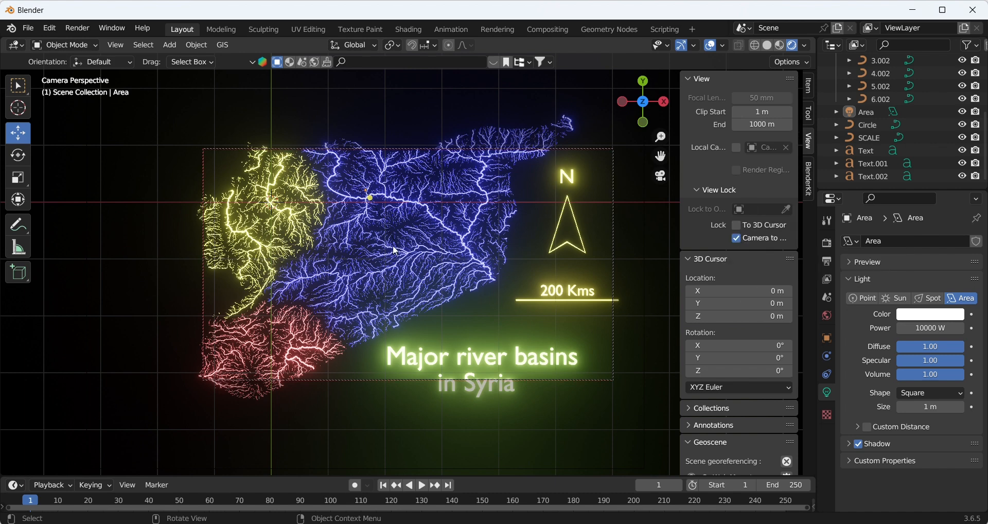
pyautogui.scroll(-3, 393, 245)
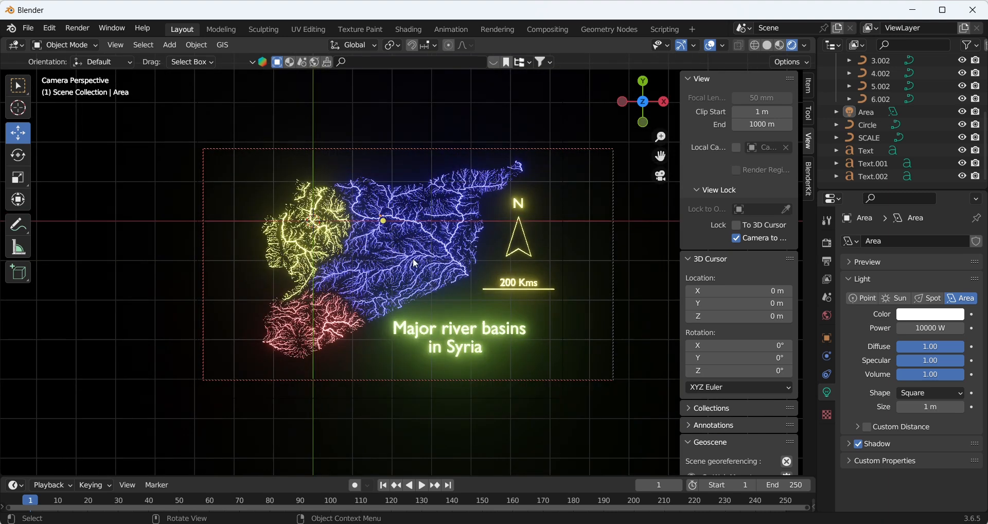
# Render the framed river basin map as a still image and view the result enlarged.
pyautogui.click(77, 28)
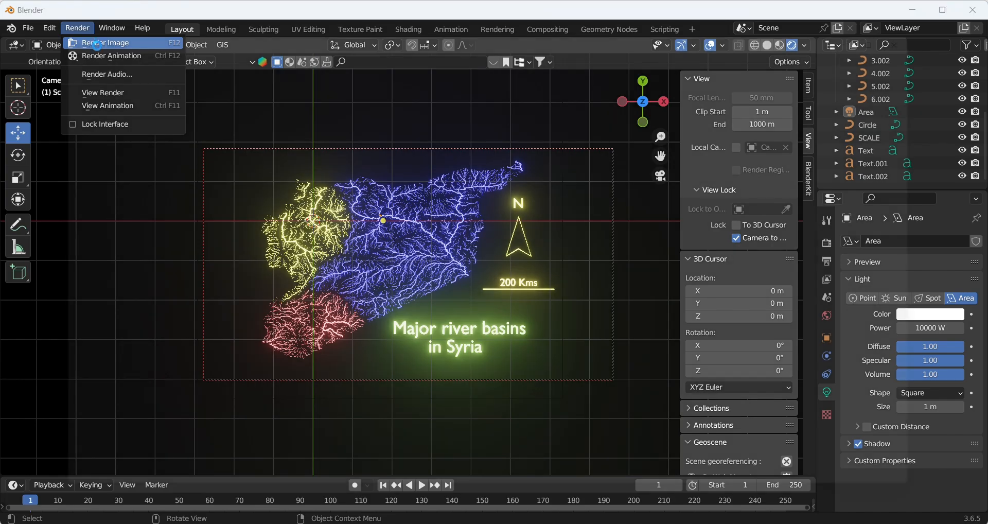
pyautogui.click(96, 43)
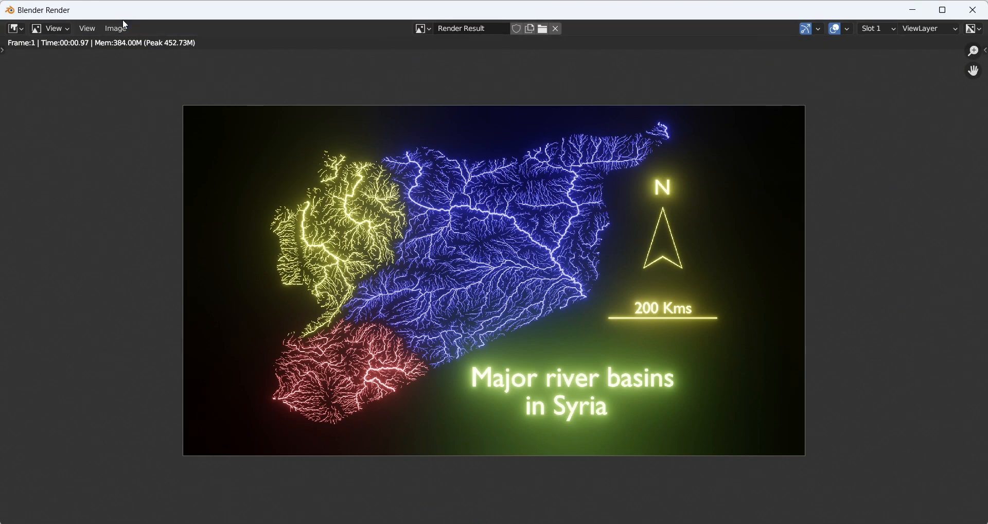
pyautogui.click(119, 29)
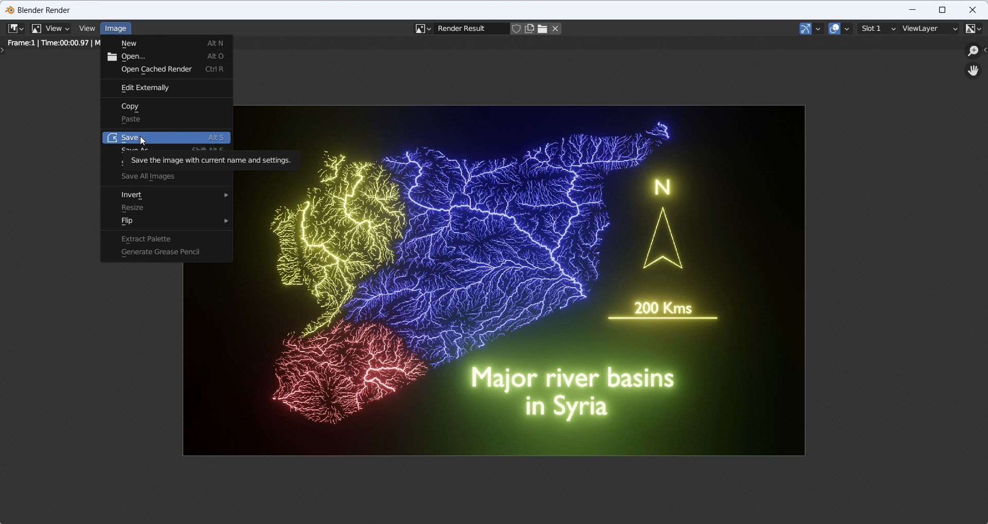
pyautogui.scroll(1, 647, 181)
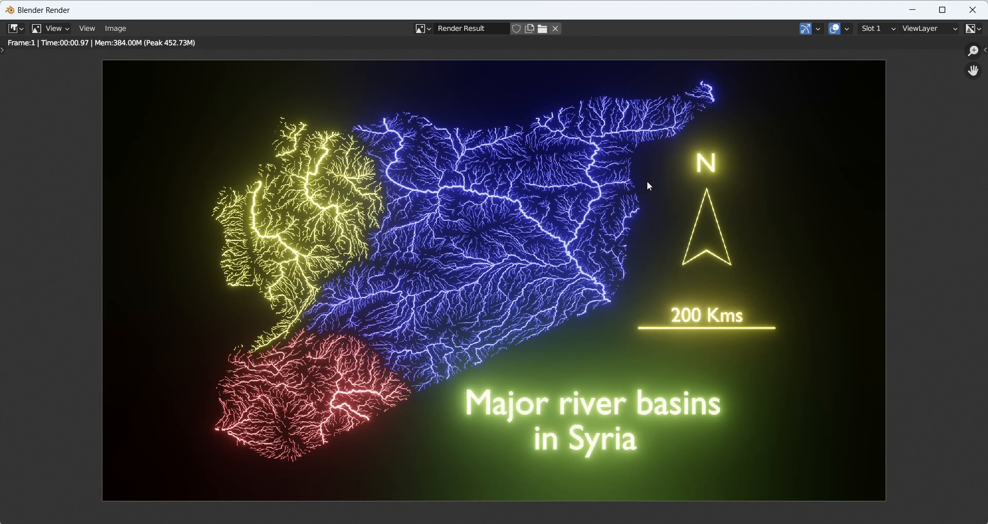